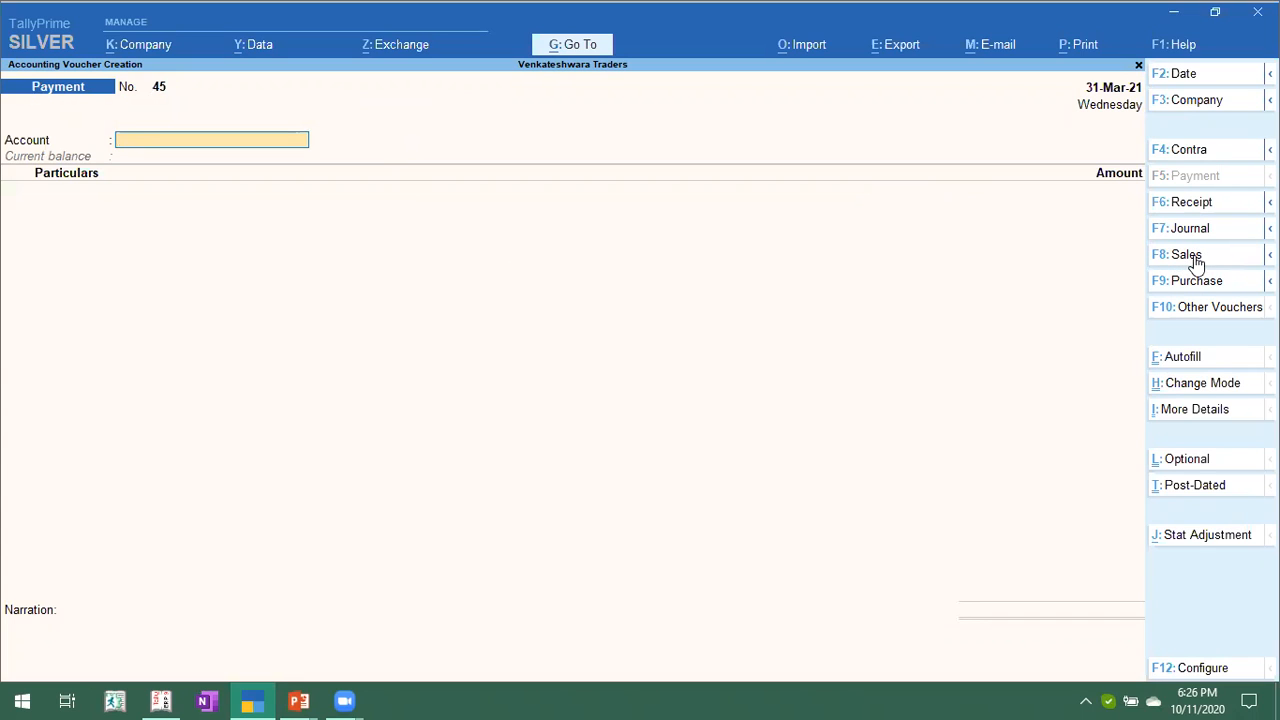
Start a sales voucher and consult the PowerPoint slide listing the Tally Prime changes in sales invoices.
click(1190, 256)
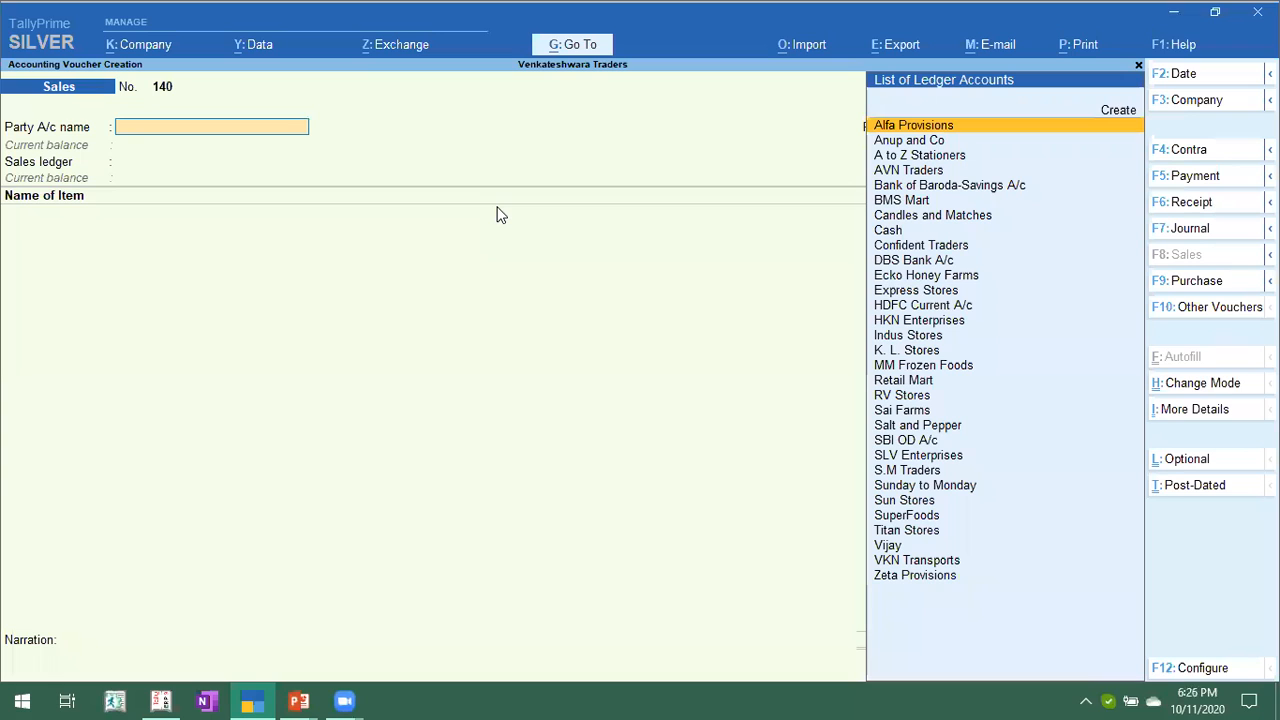
click(299, 700)
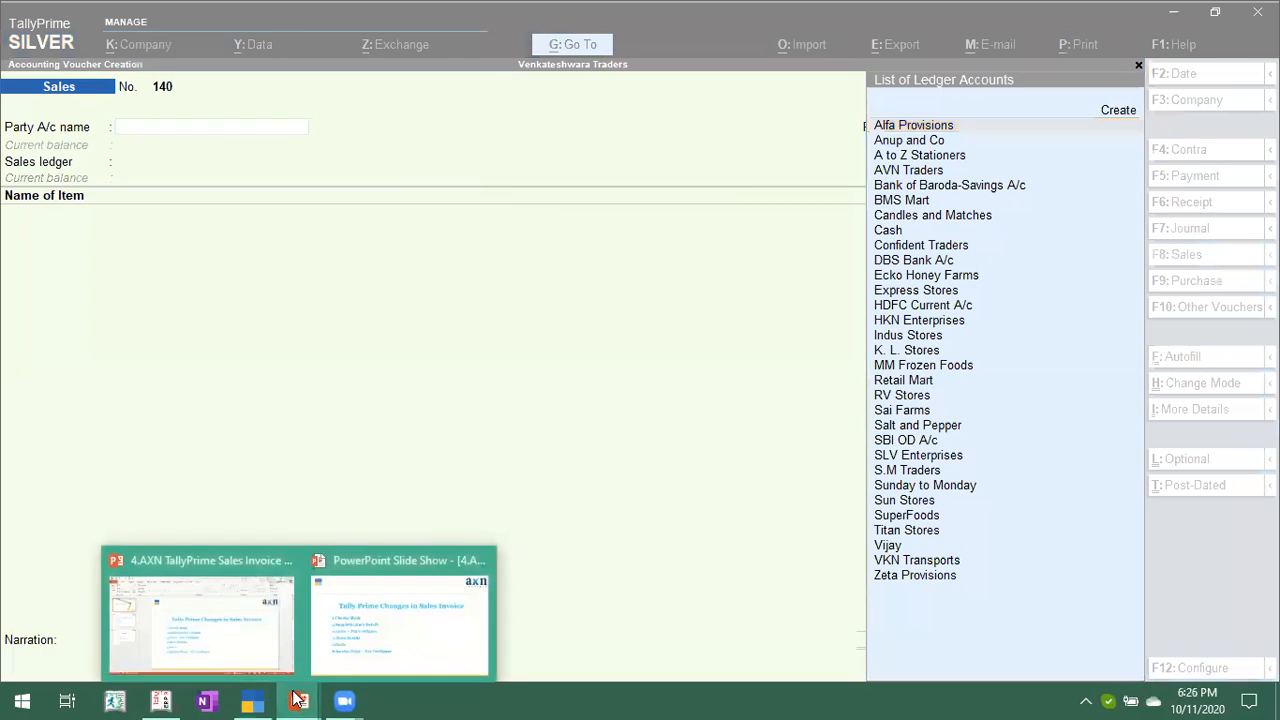
click(373, 634)
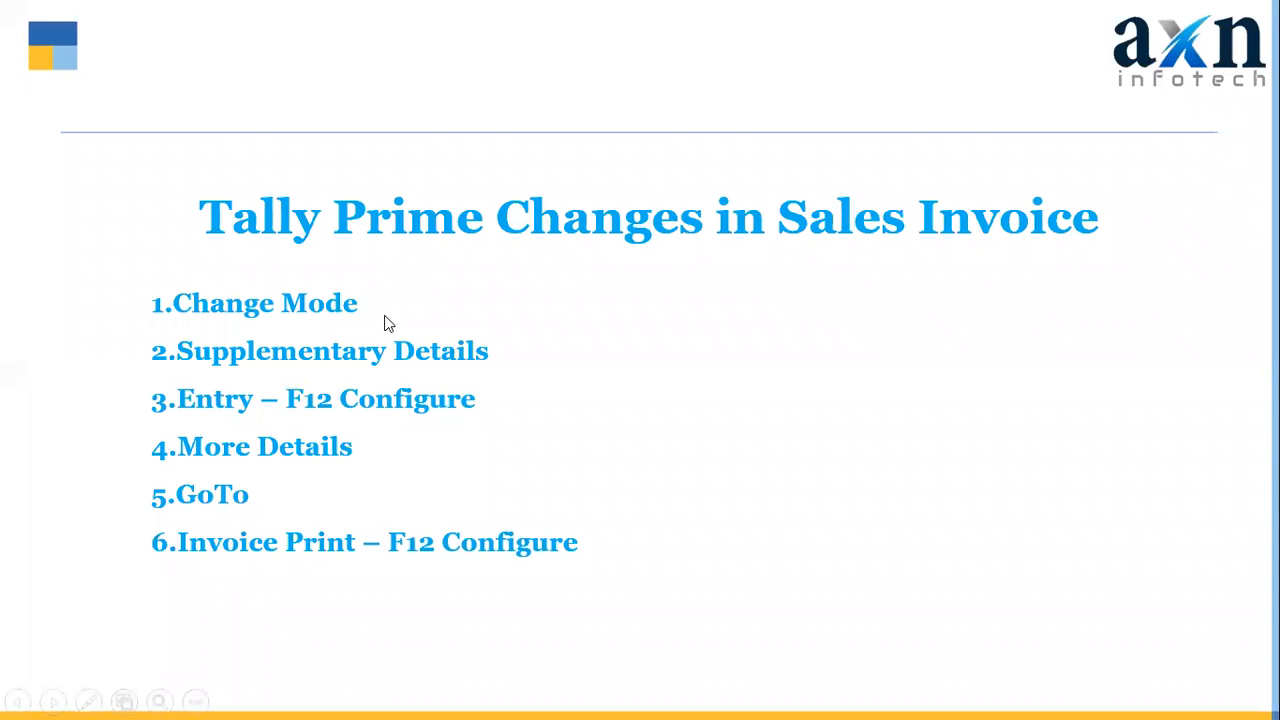
key(alt+Tab)
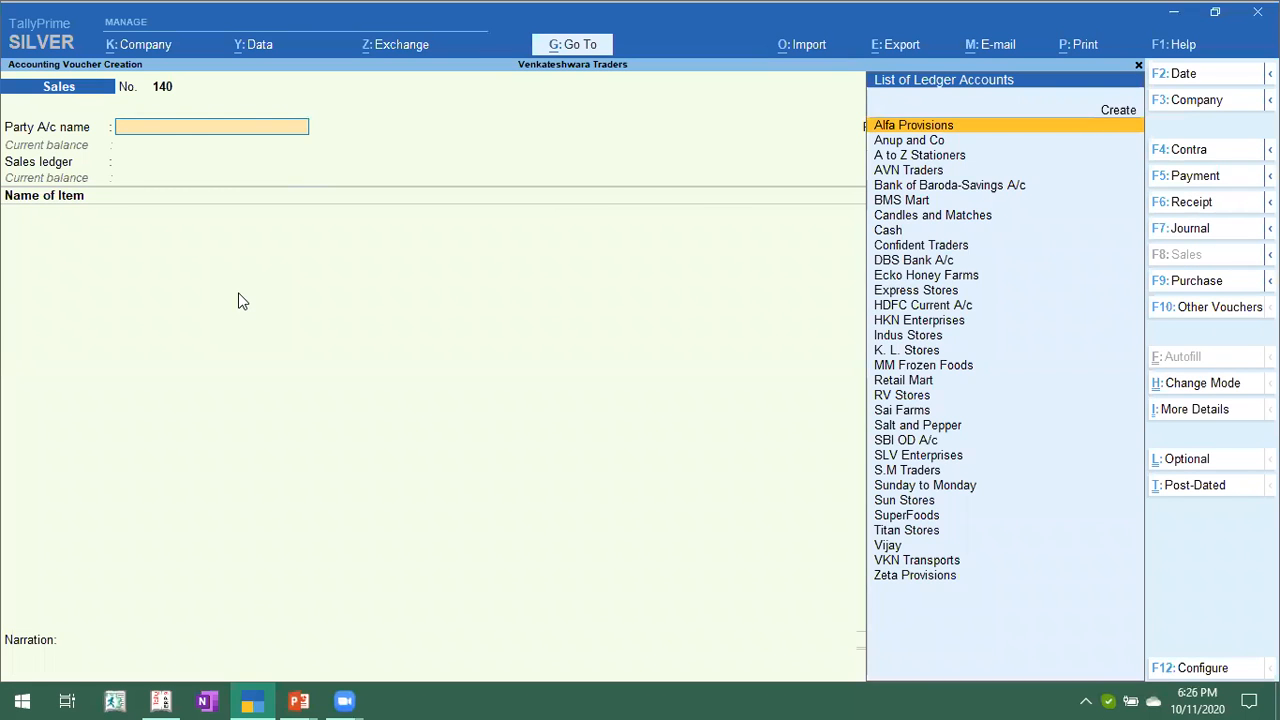
Choose Alfa Provisions as the party, price level Not Applicable and GST Sales as the sales ledger.
key(Return)
key(Return)
key(Return)
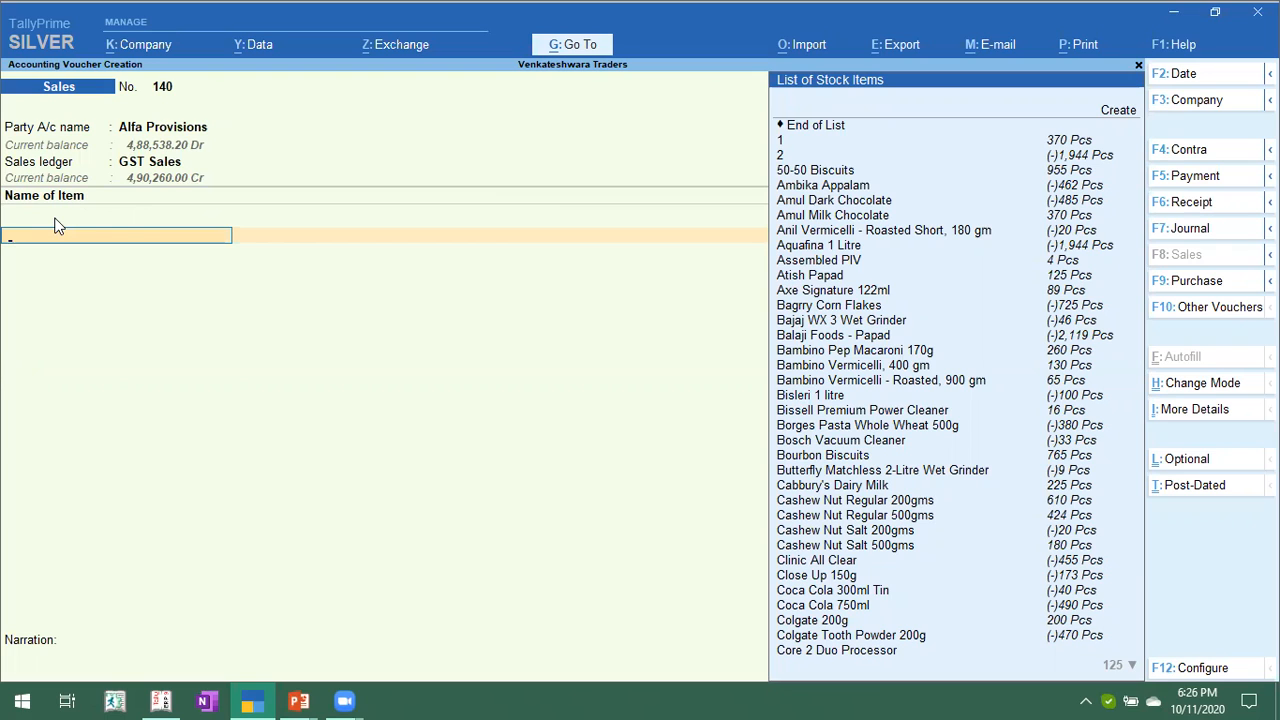
Add 10 Pcs of Amul Milk Chocolate at a rate of 100.00 from Electronic City Godown to the invoice.
text(amul milk)
key(Return)
key(Return)
text(10)
key(Return)
key(Return)
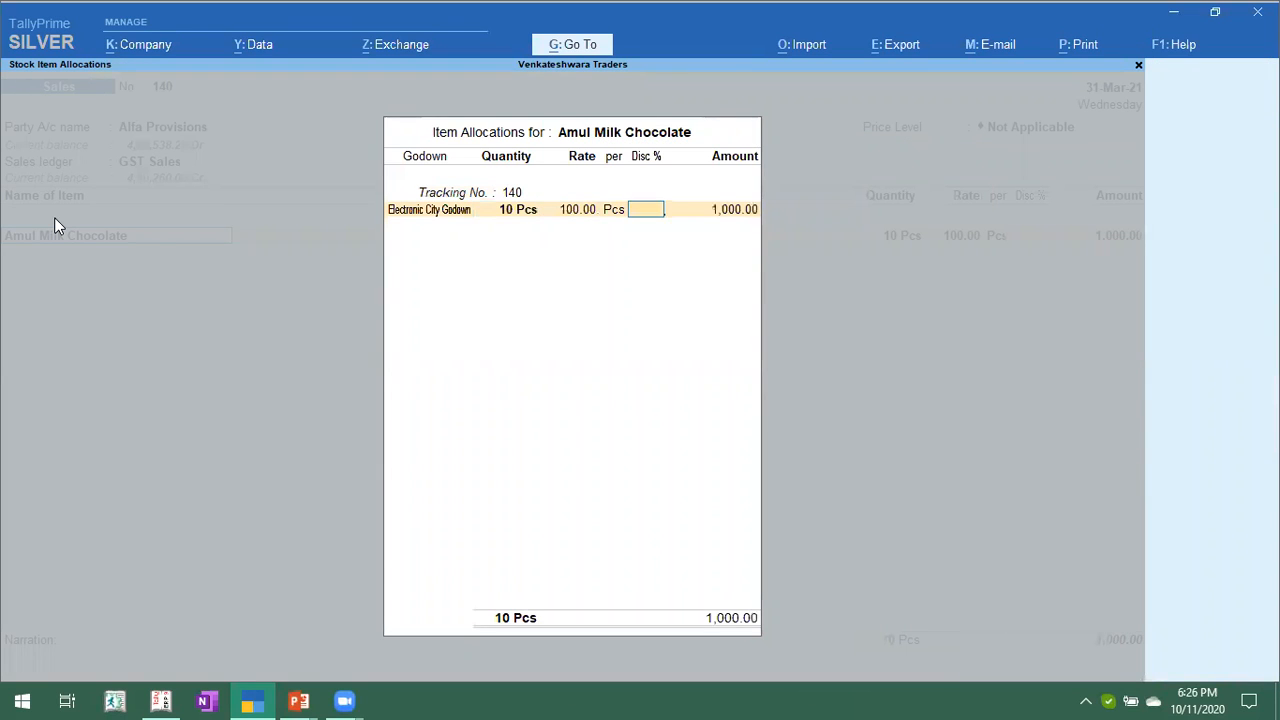
key(Return)
key(Return)
key(Return)
key(Return)
key(Return)
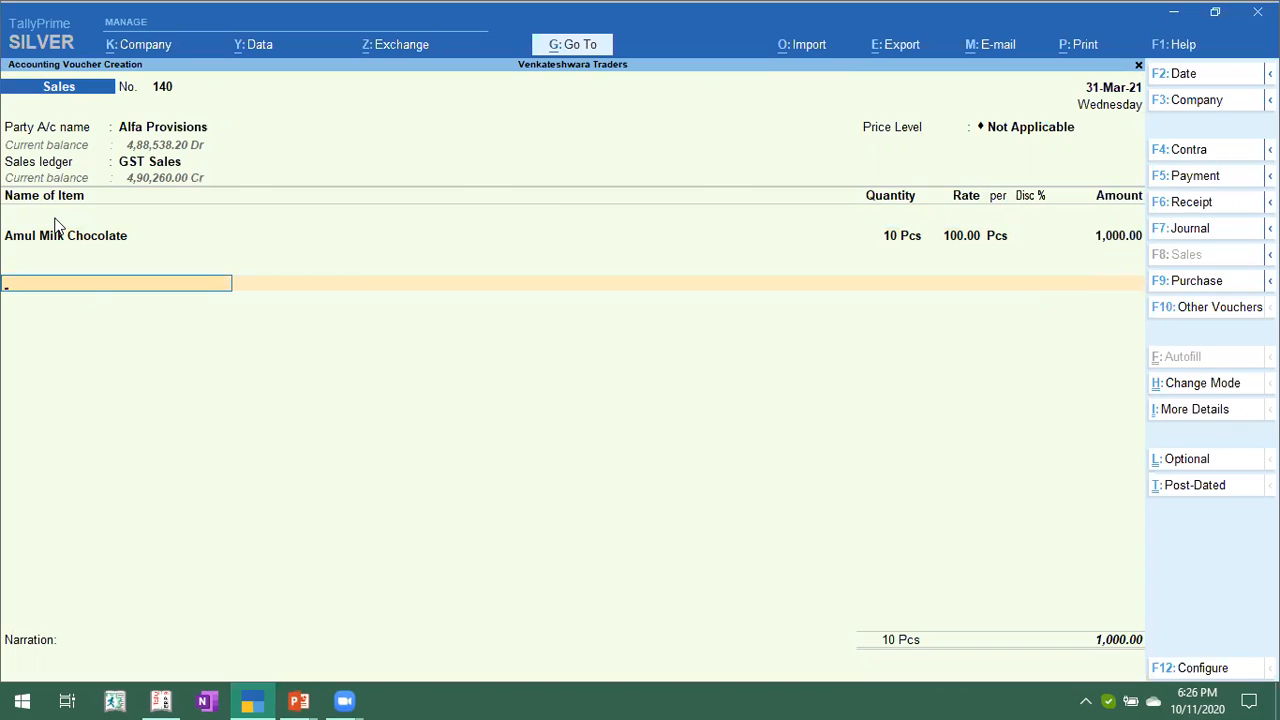
Change the voucher mode to Accounting Invoice and keep Alfa Provisions as the party account.
click(1195, 388)
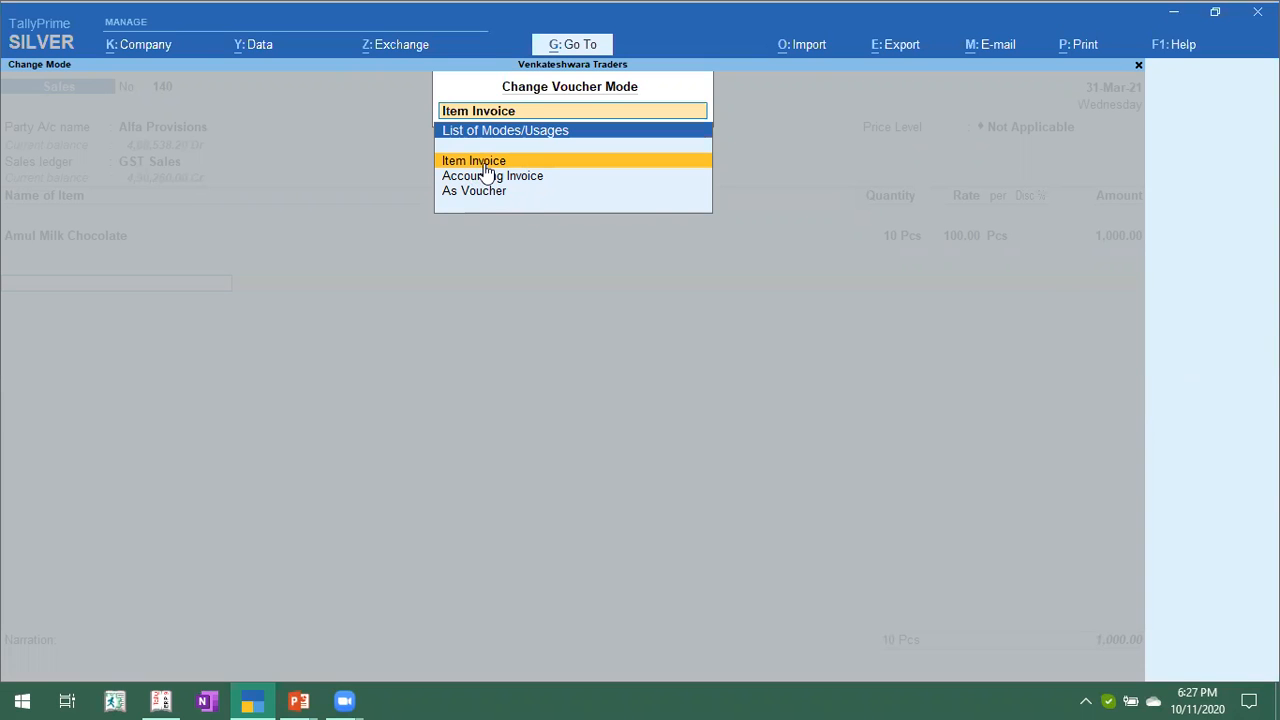
click(485, 165)
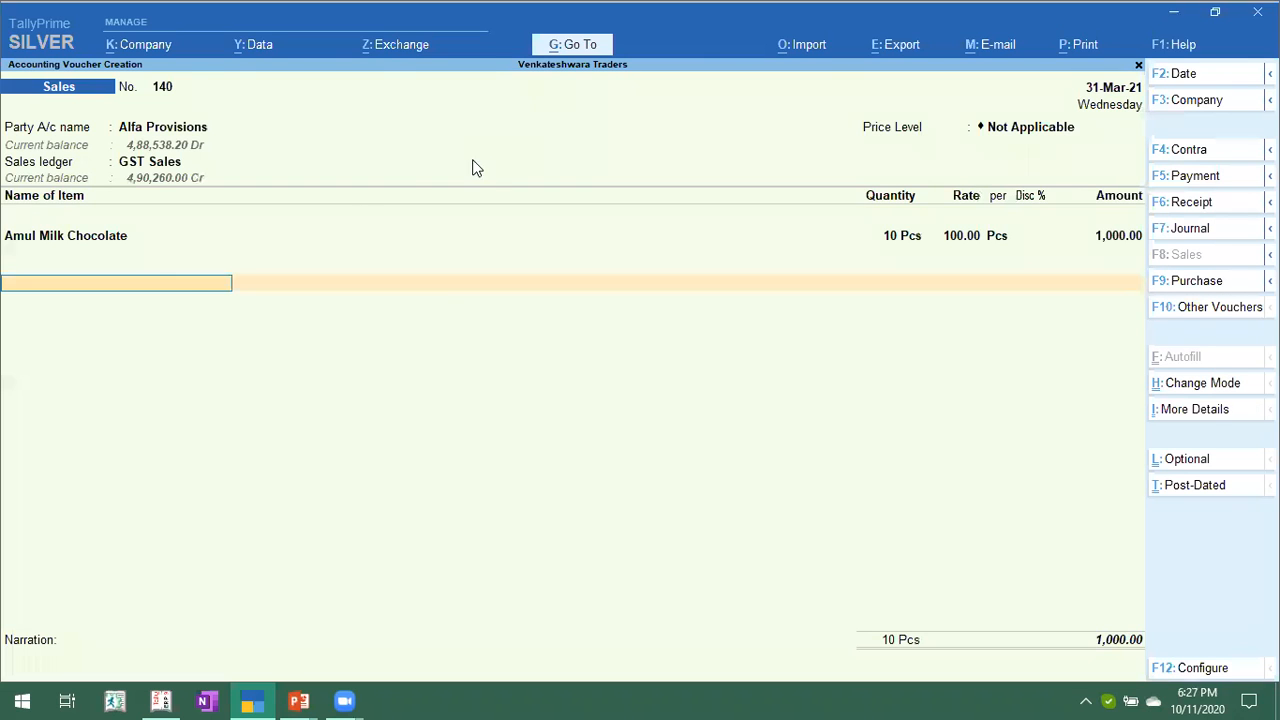
click(1242, 392)
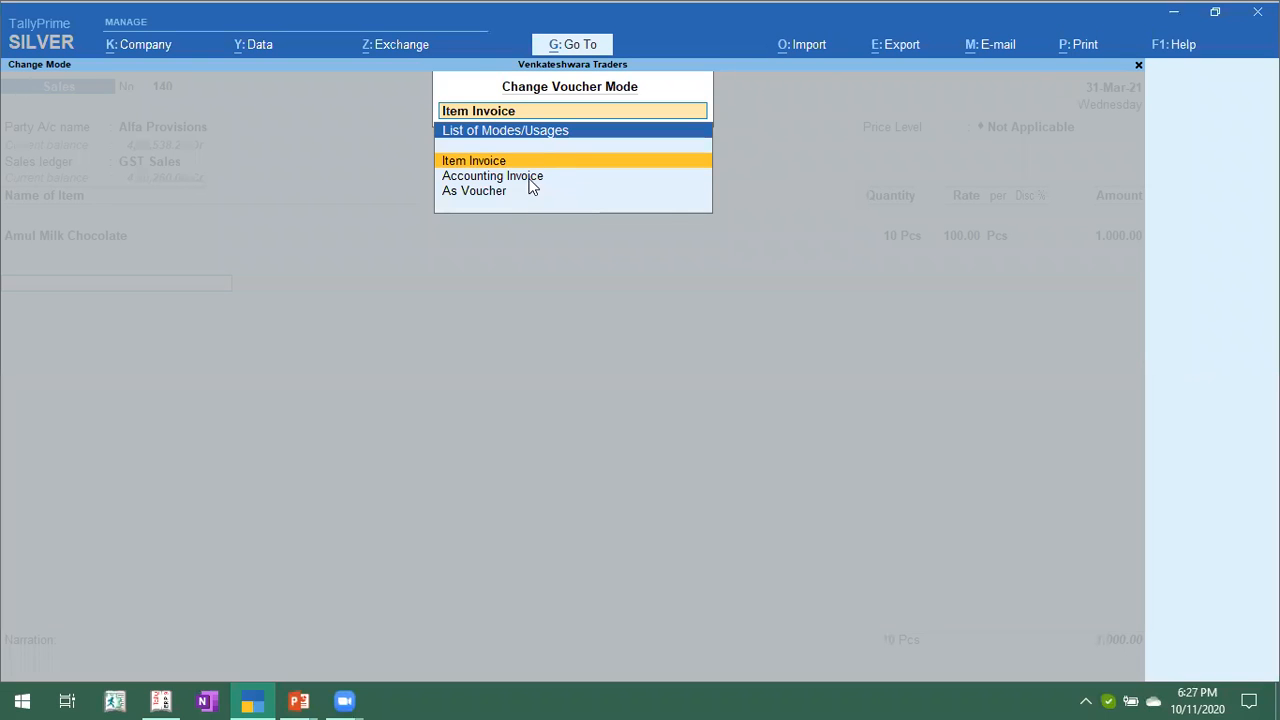
key(Down)
key(Return)
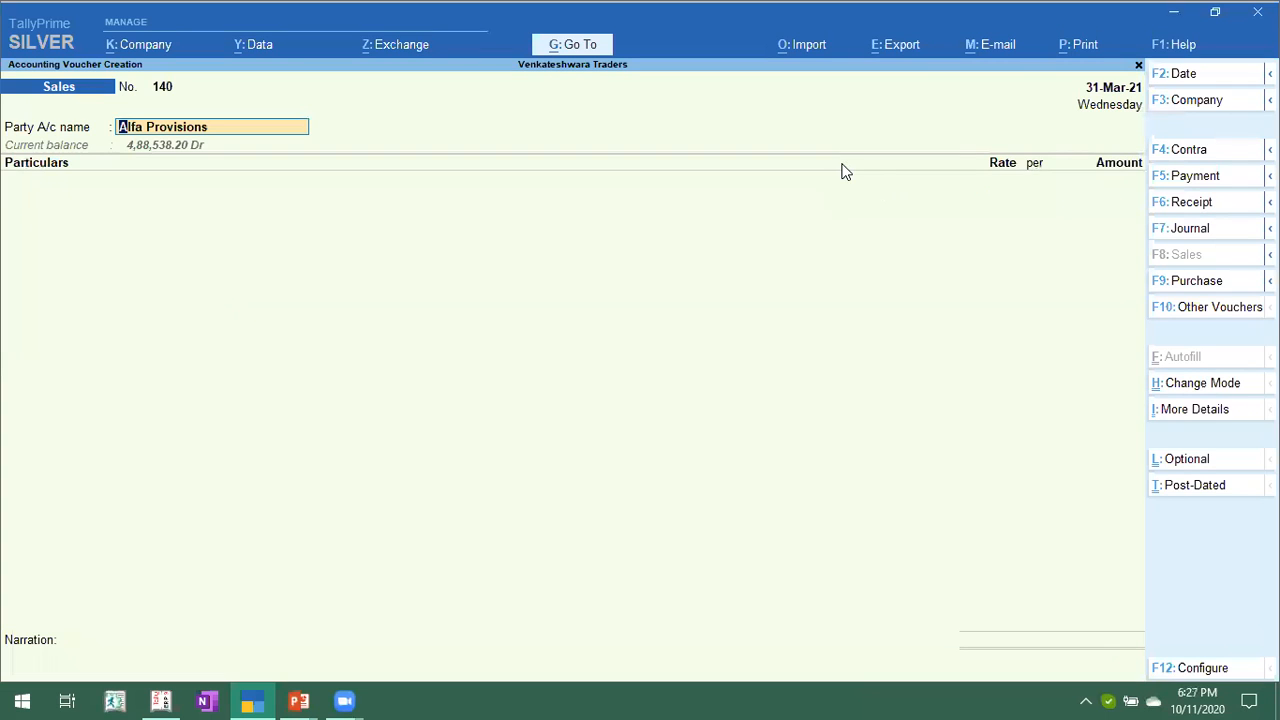
key(Return)
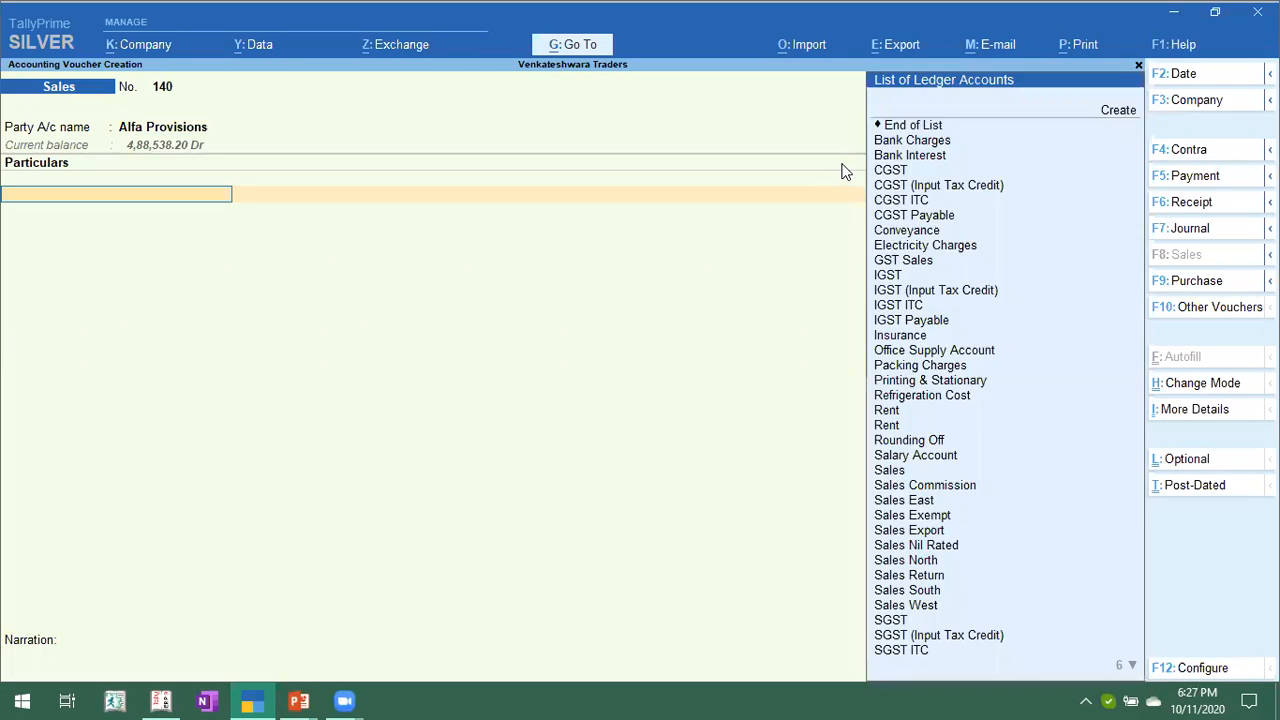
Start creating a ledger for the invoice particulars and name it Service Charges, leaving its alias blank.
text(se)
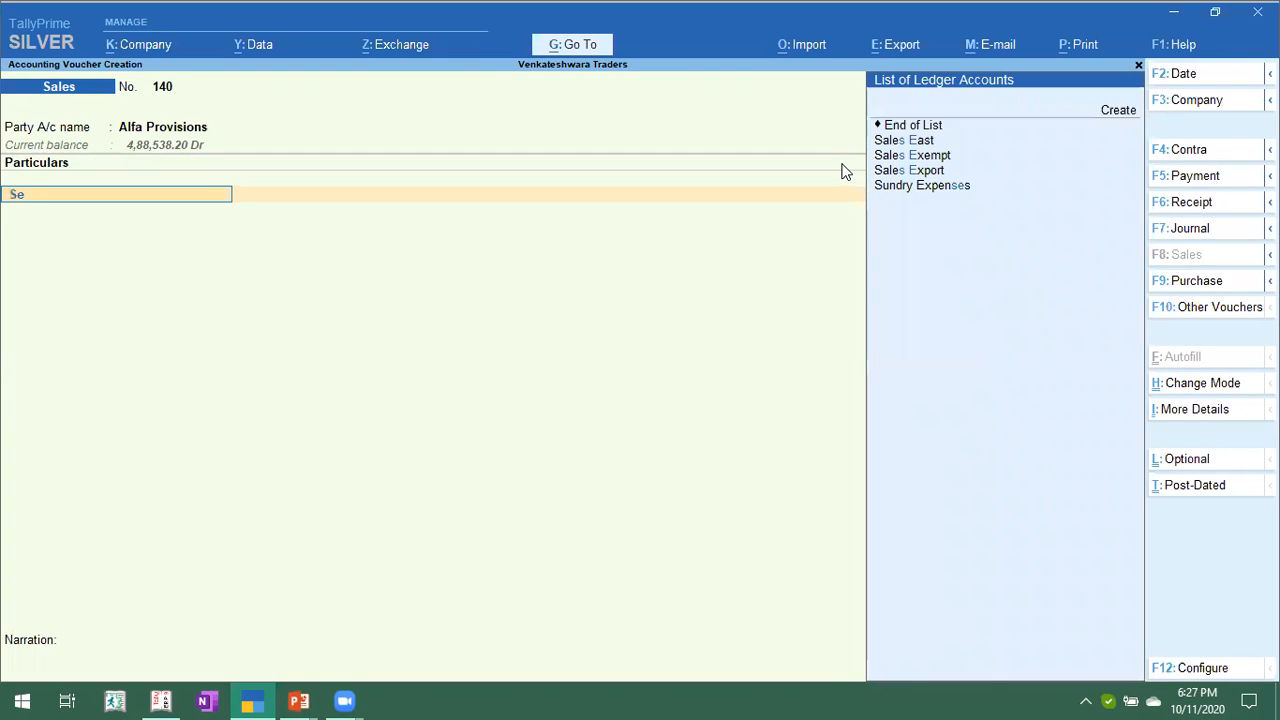
key(BackSpace)
key(BackSpace)
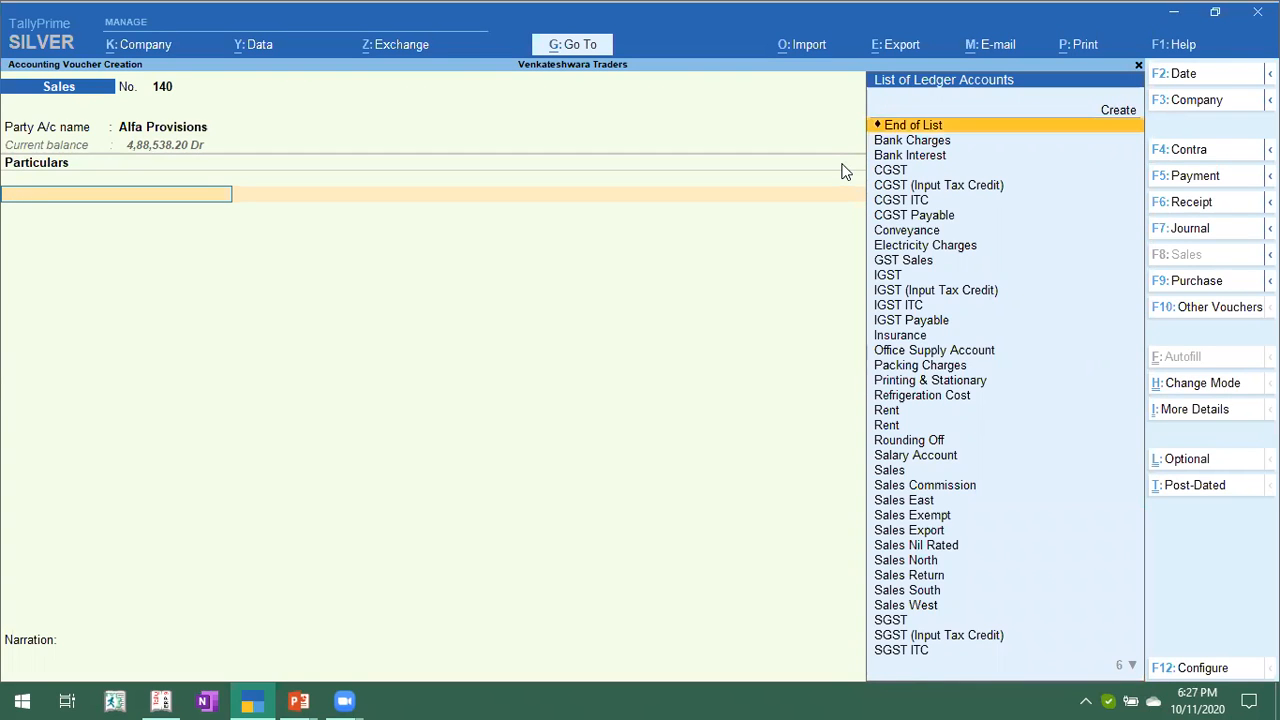
key(alt+c)
text(Servi)
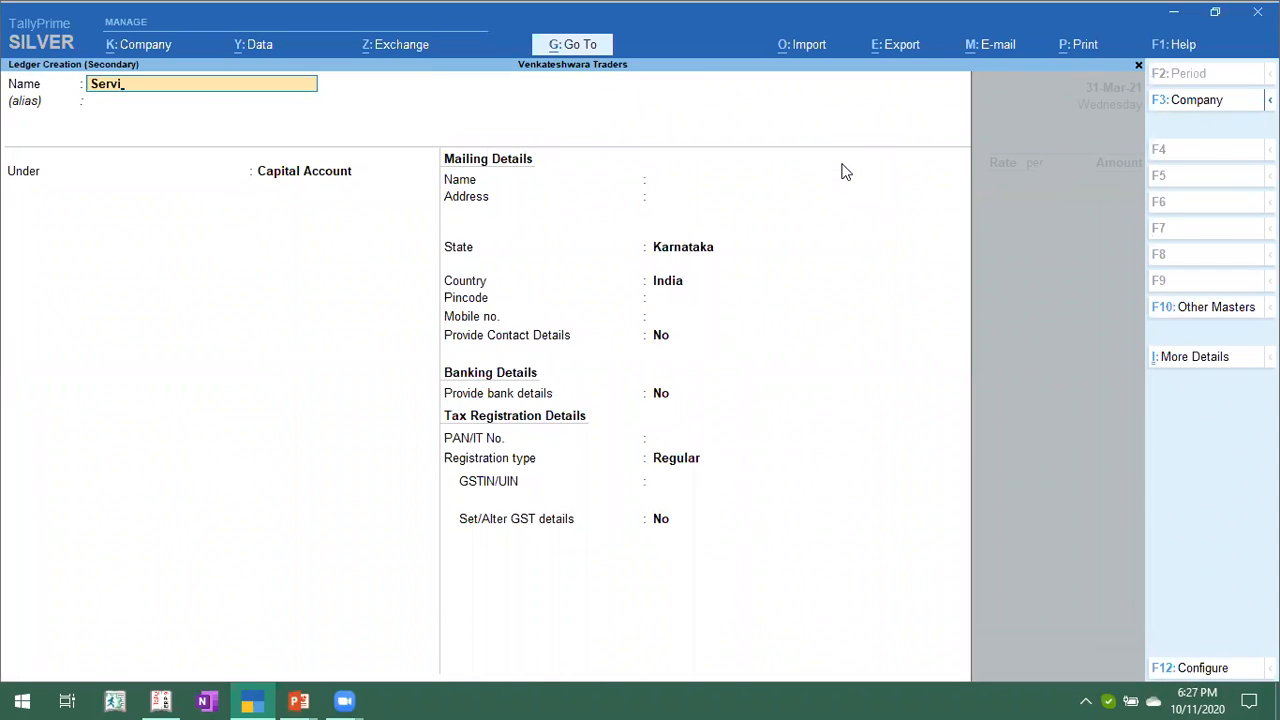
text(ice Charges)
key(Return)
key(Return)
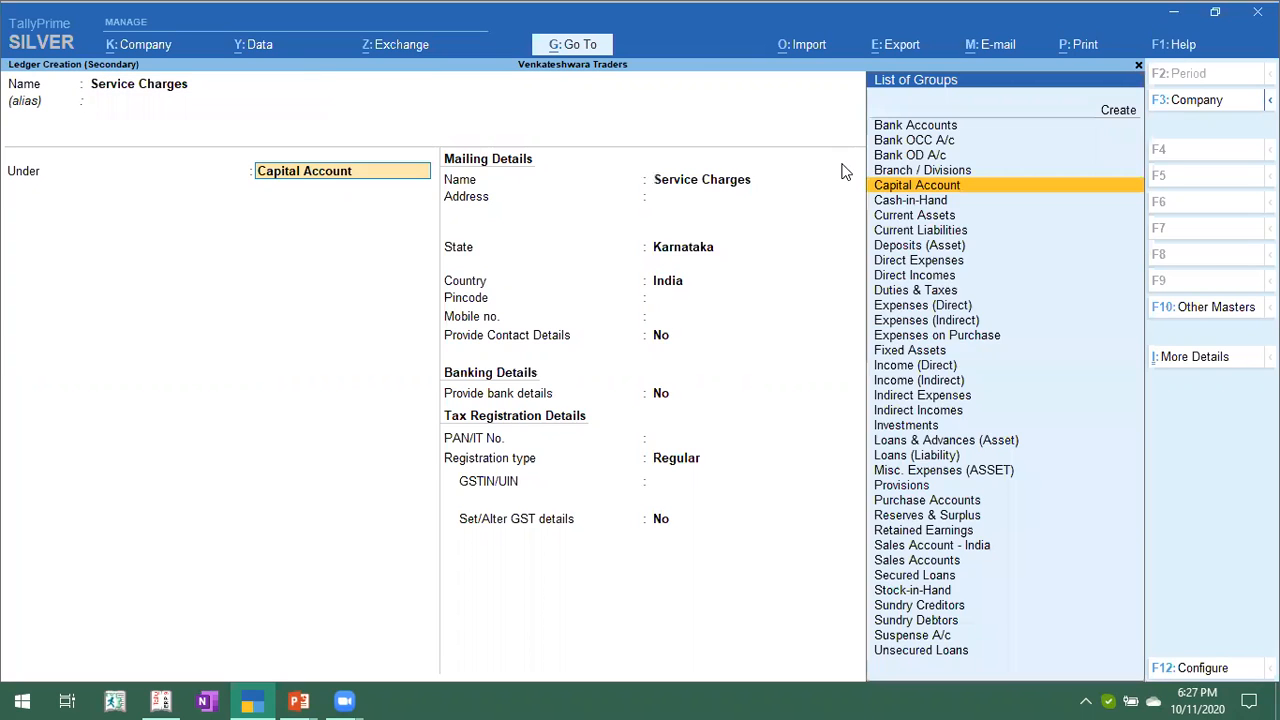
Place the Service Charges ledger under Sales Accounts with ledger type Not Applicable, and save it.
text(Sa)
key(Down)
key(Return)
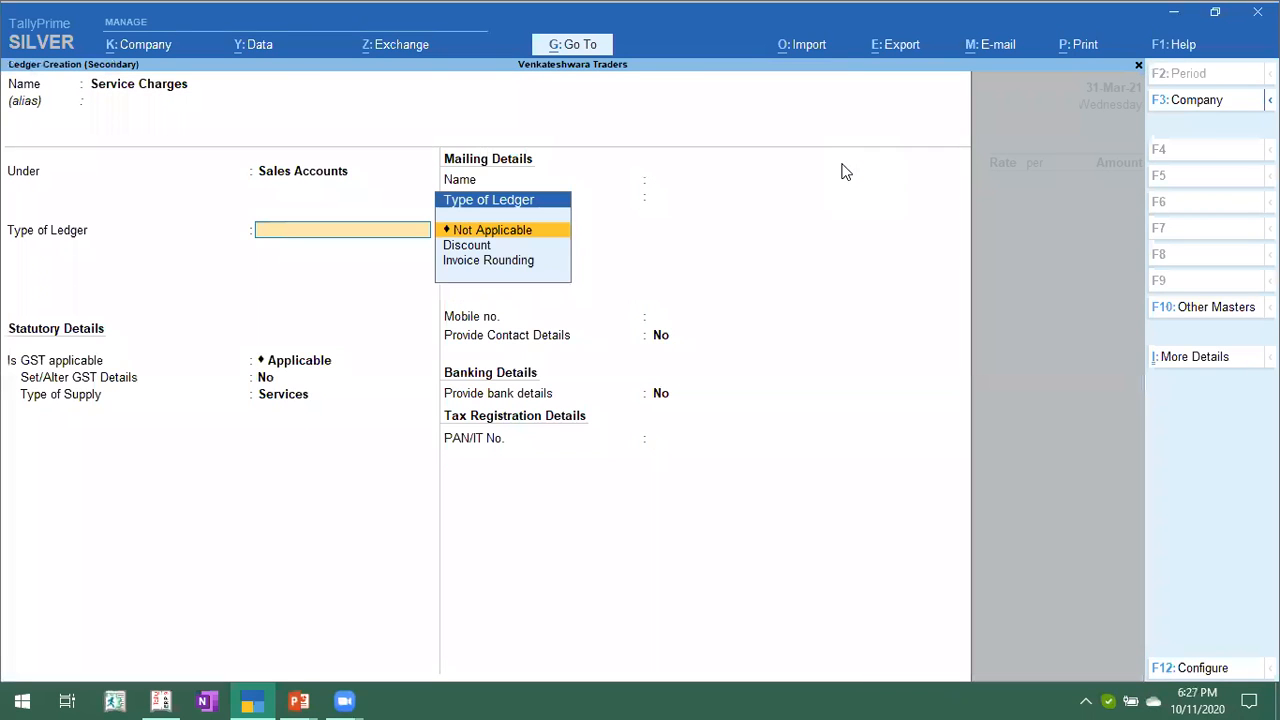
key(Return)
key(ctrl+a)
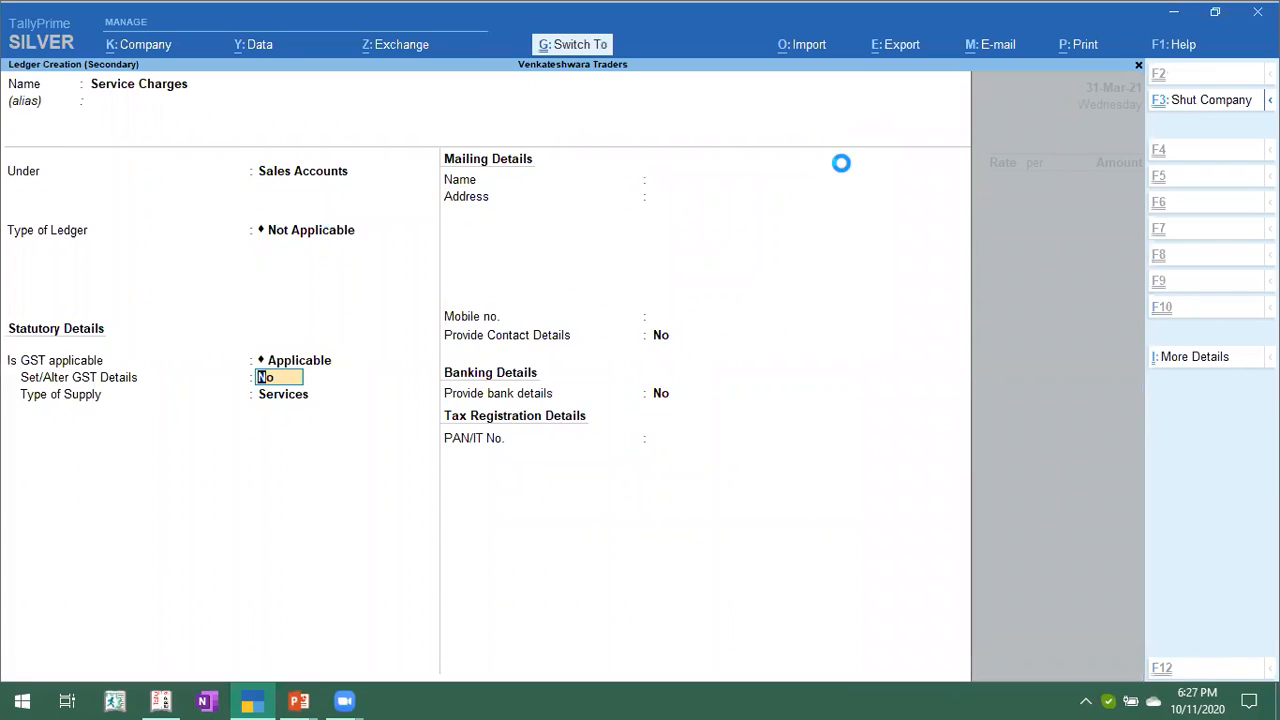
Enter 1,500 as the Service Charges amount and complete its cost centre allocation in the Edible category.
text(1,500)
key(Return)
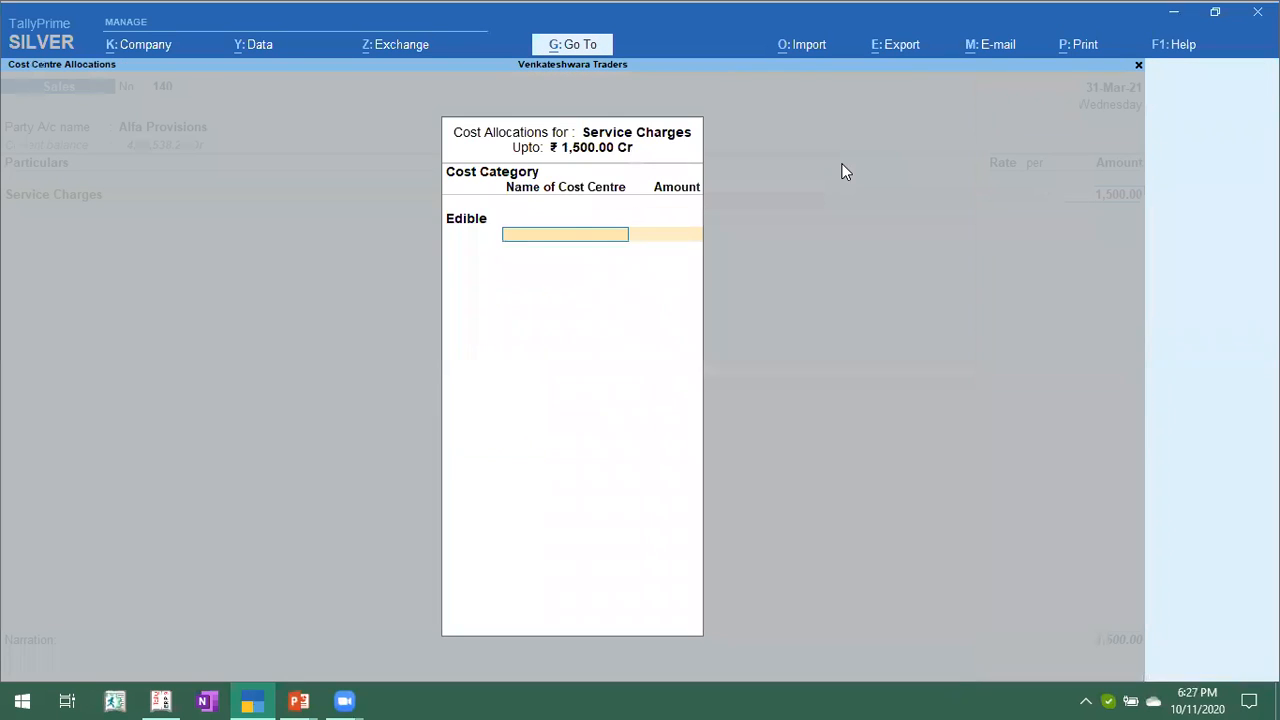
key(Return)
key(Return)
key(Return)
key(Return)
key(Return)
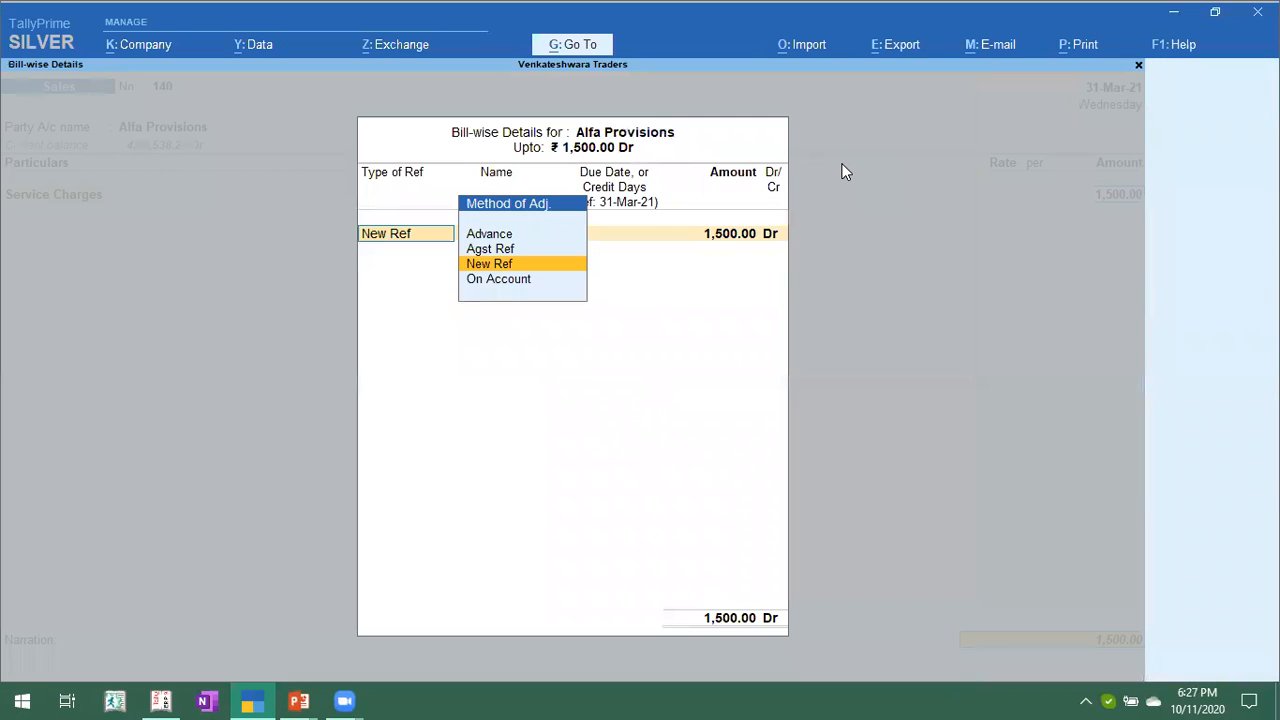
Record the 1,500.00 Dr bill for Alfa Provisions as a New Ref and leave the narration blank.
key(Return)
key(Return)
key(Return)
key(Return)
key(Return)
key(Return)
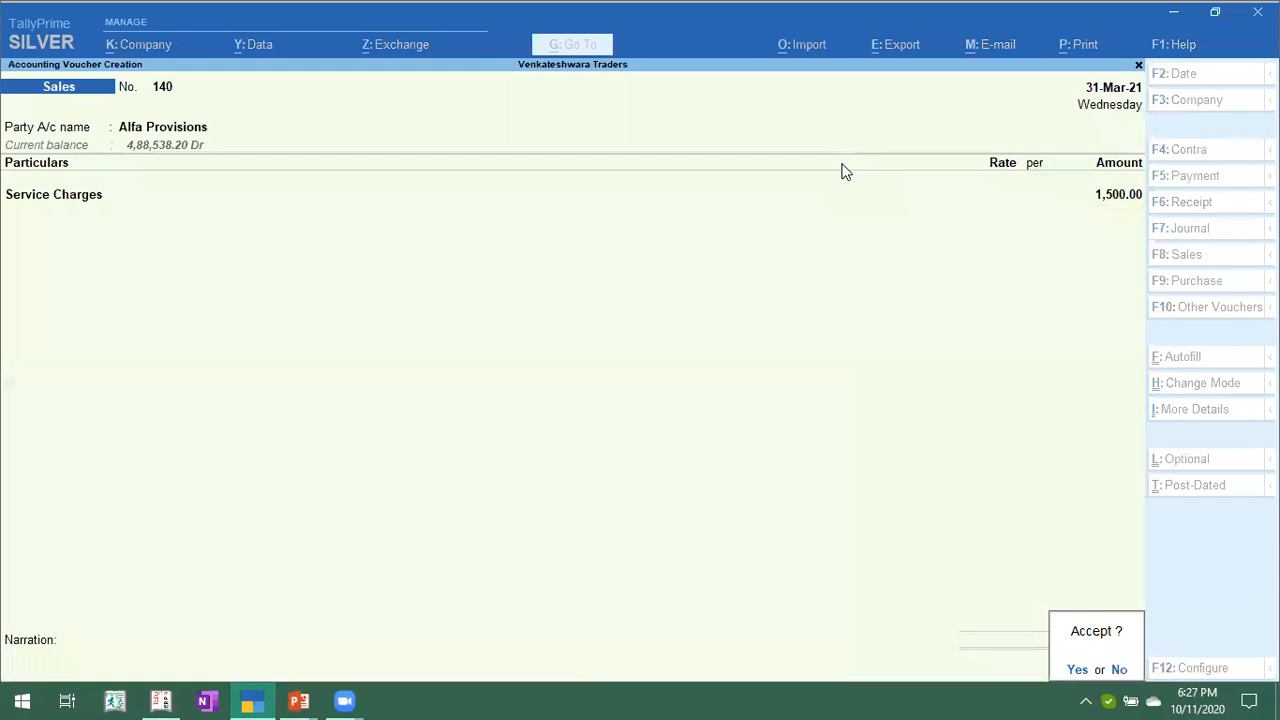
Leave the Service Charges invoice without saving it and quit the alteration of sales voucher 139.
key(Return)
key(Escape)
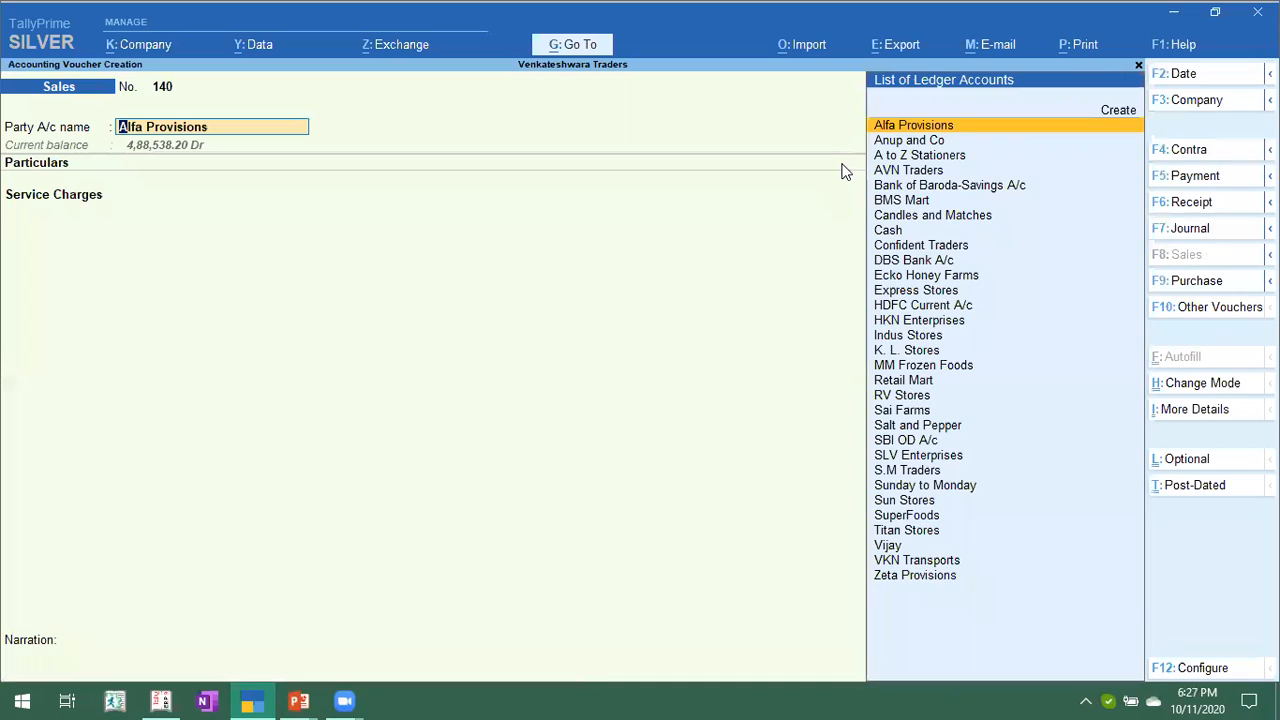
key(Escape)
key(y)
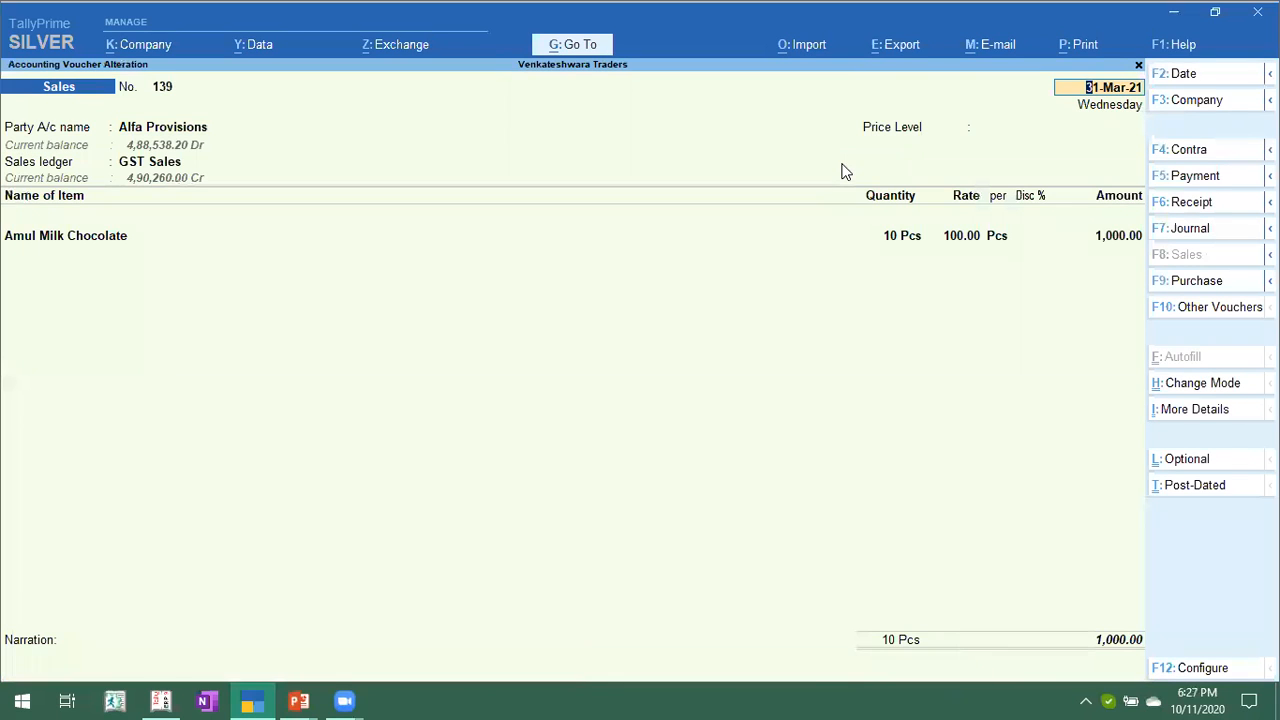
key(Escape)
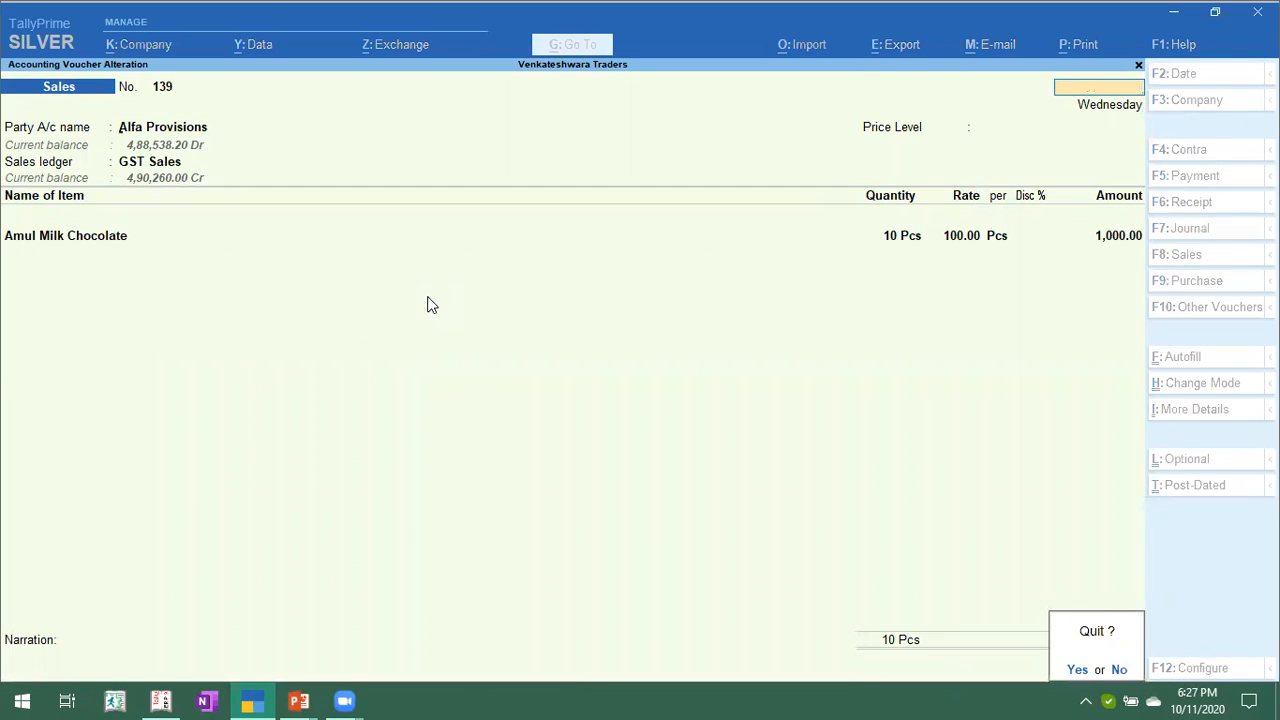
key(y)
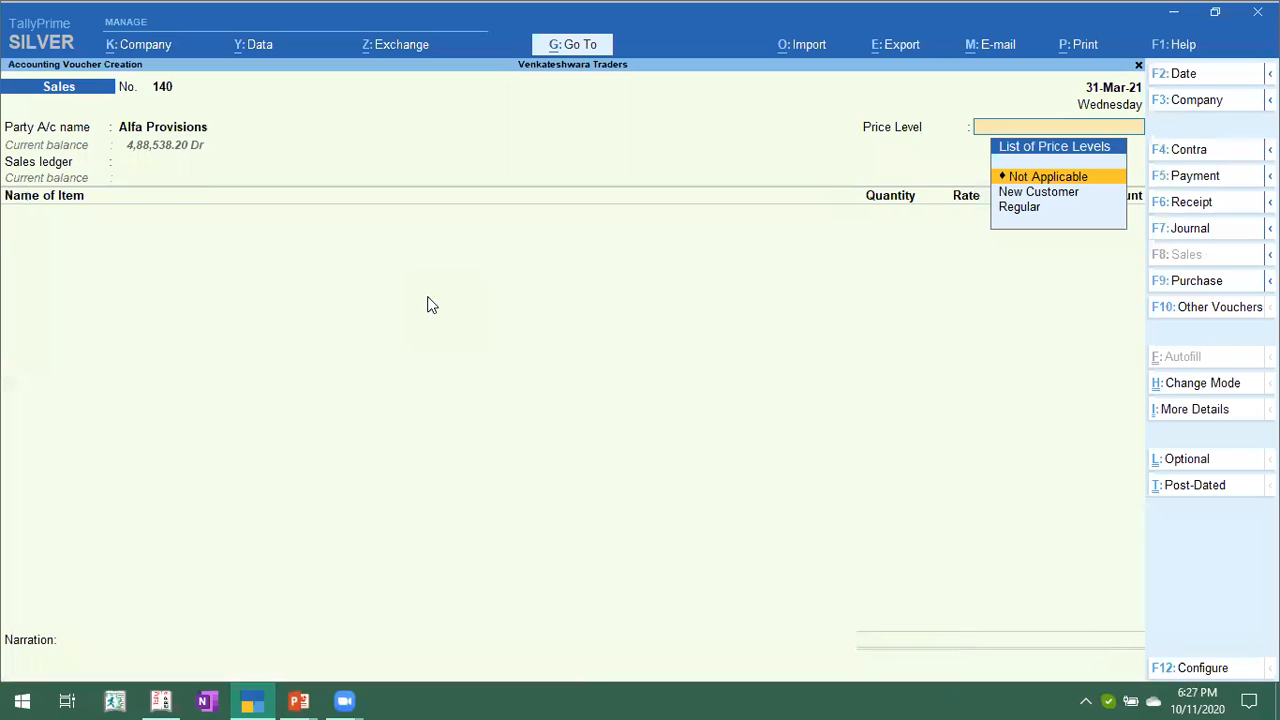
Change the mode of the sales voucher for Alfa Provisions to As Voucher.
click(1182, 384)
key(Down)
key(Down)
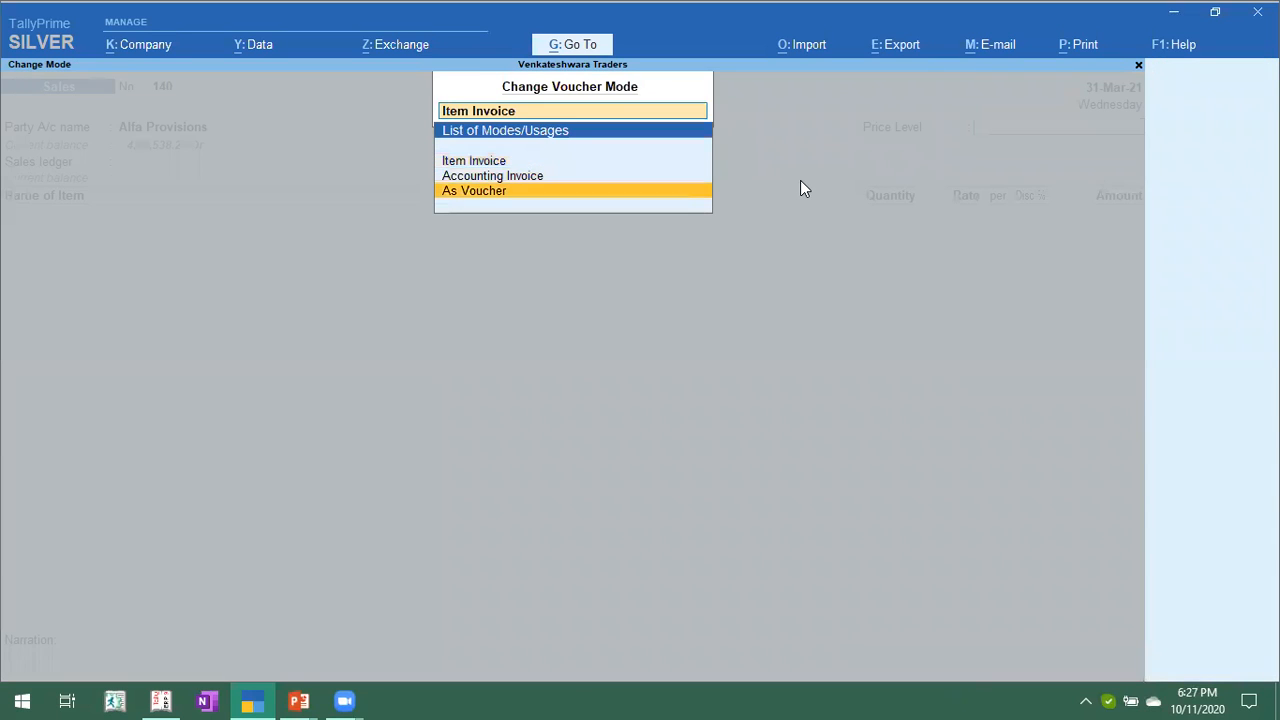
key(Return)
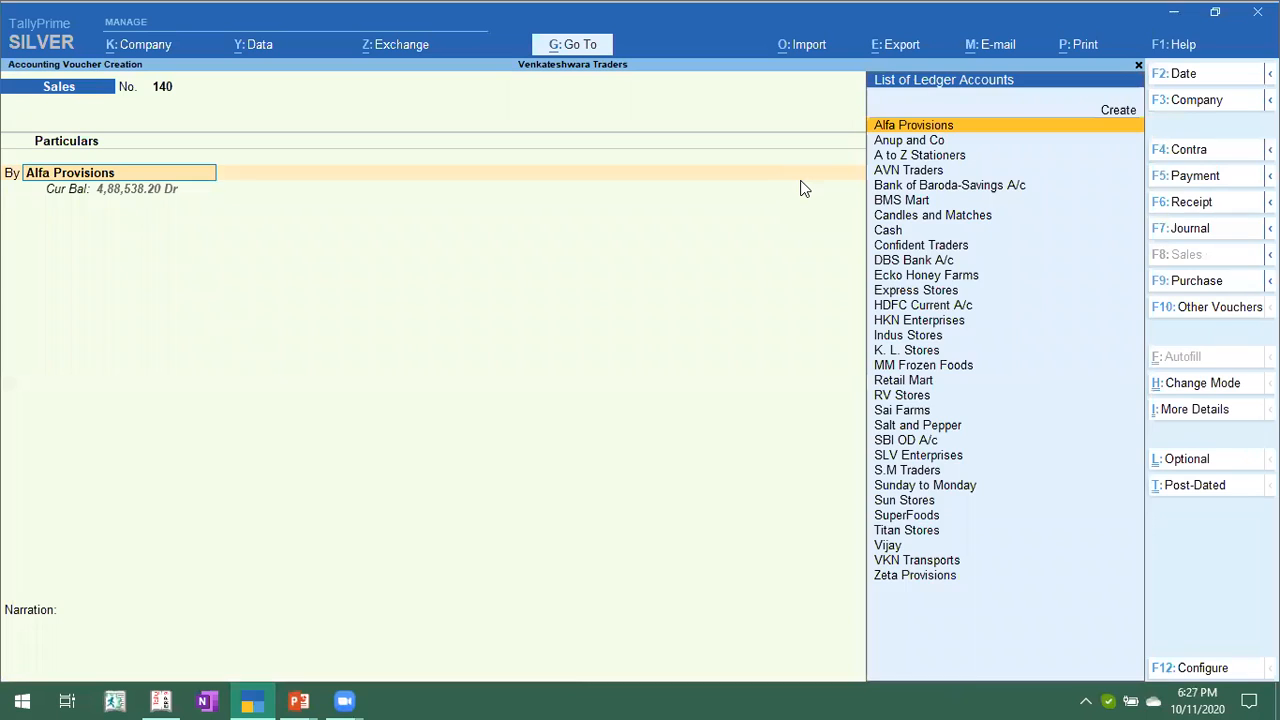
Debit Alfa Provisions by 250 with New Ref 140, and discard the entry before choosing a credit ledger.
key(Return)
text(250)
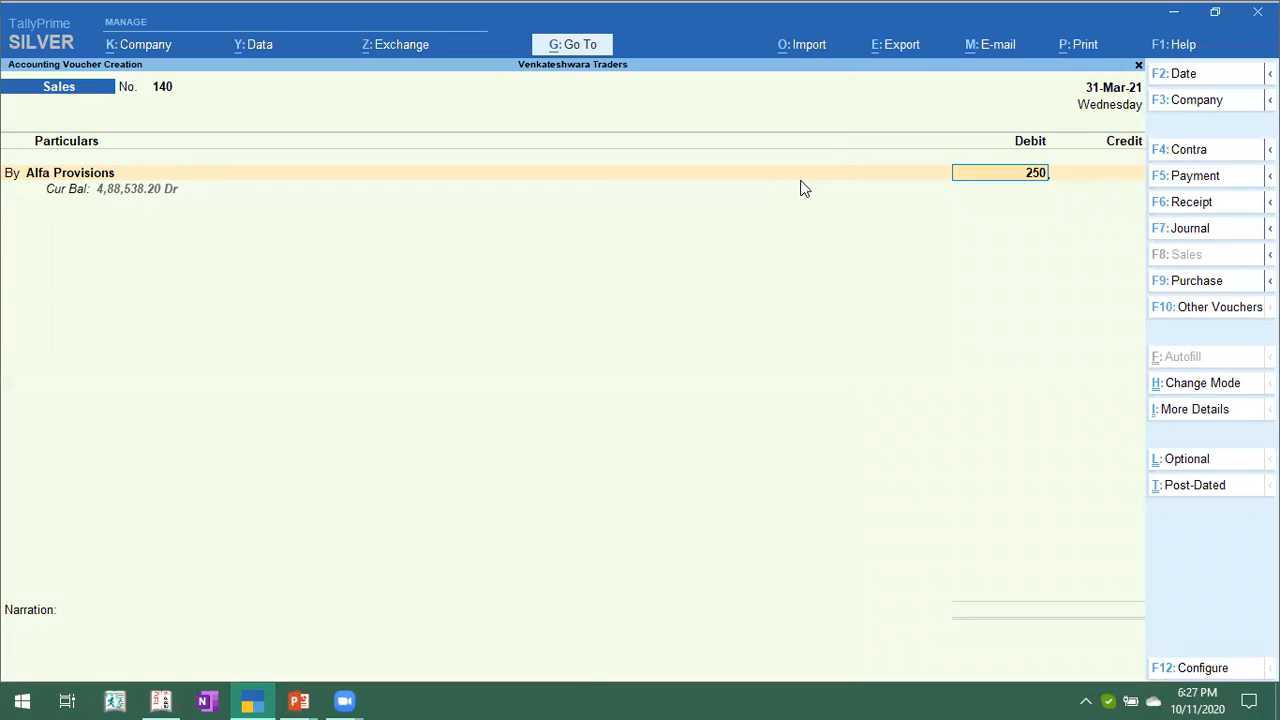
key(Return)
key(Return)
key(Return)
key(Return)
key(Return)
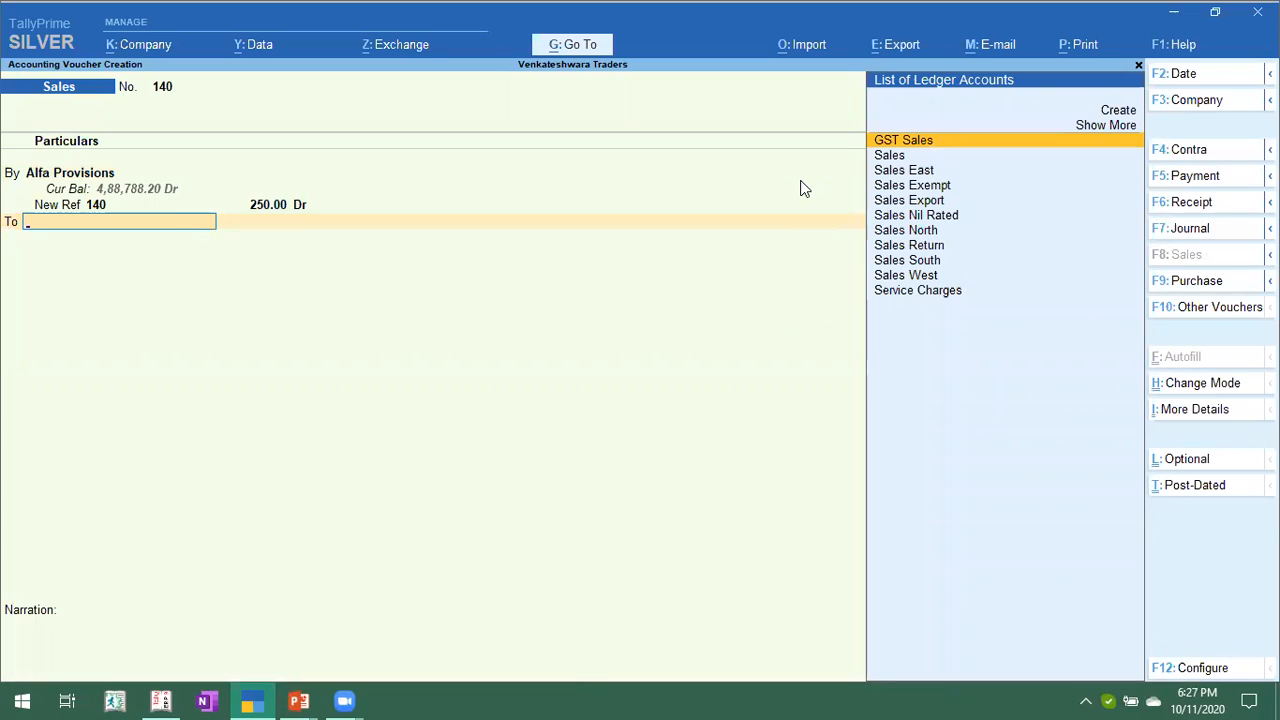
key(Escape)
key(Return)
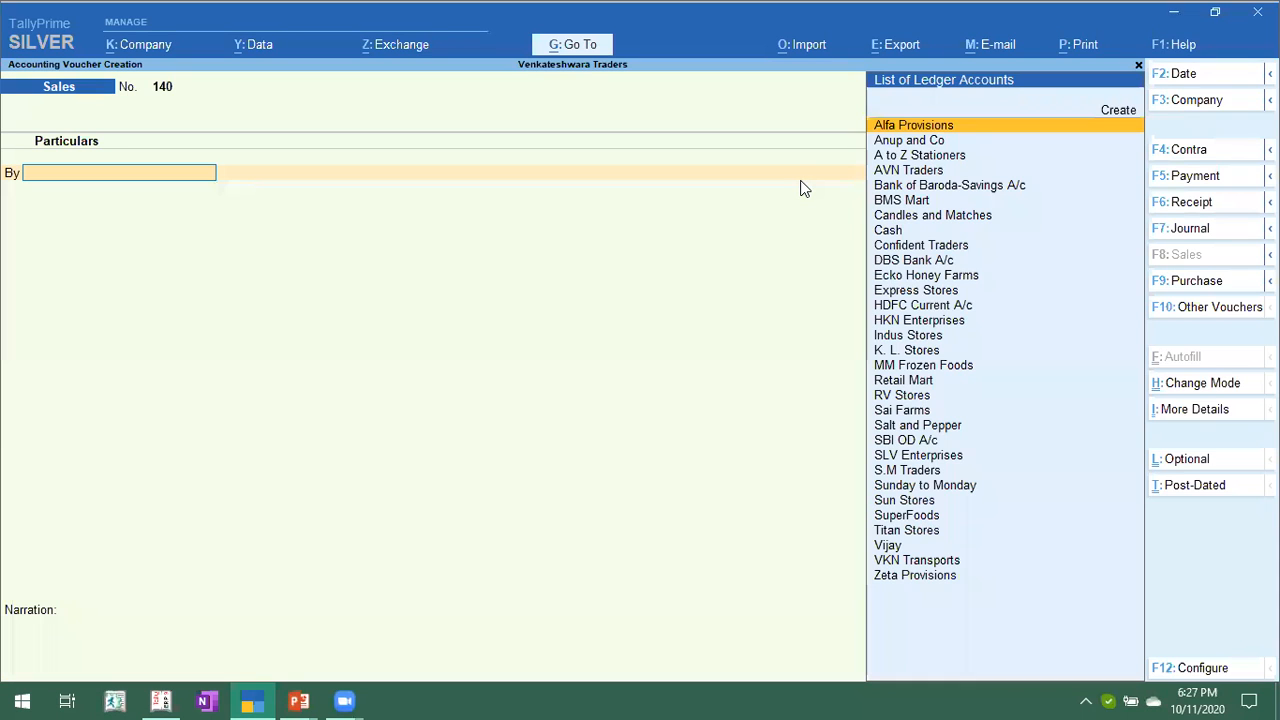
Switch the blank sales voucher to Item Invoice mode and from there to Accounting Invoice mode.
click(1166, 388)
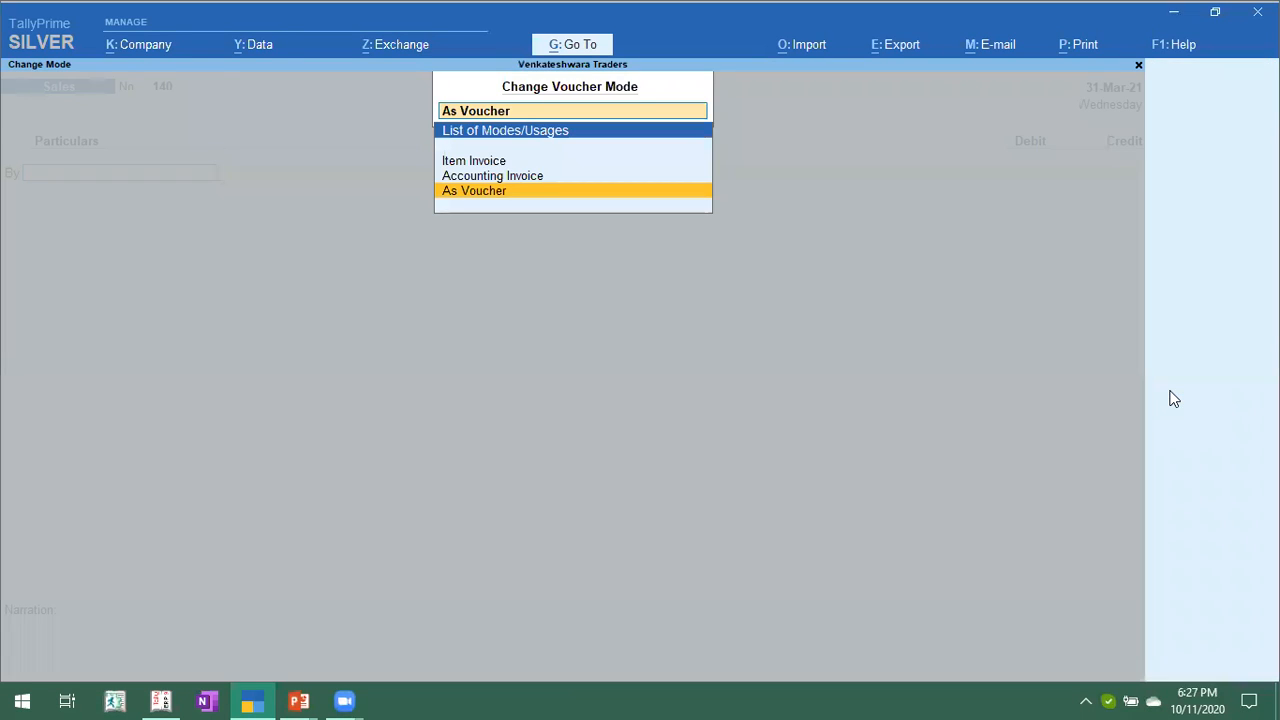
key(Return)
click(1172, 390)
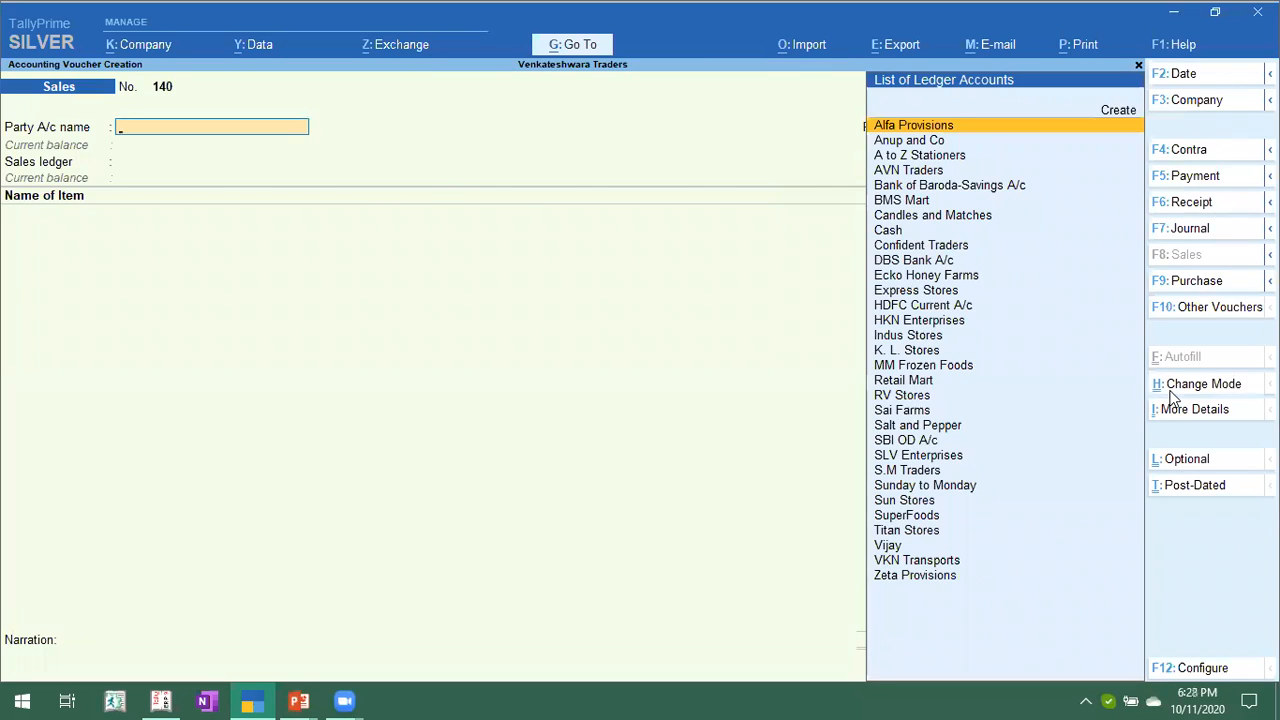
key(Down)
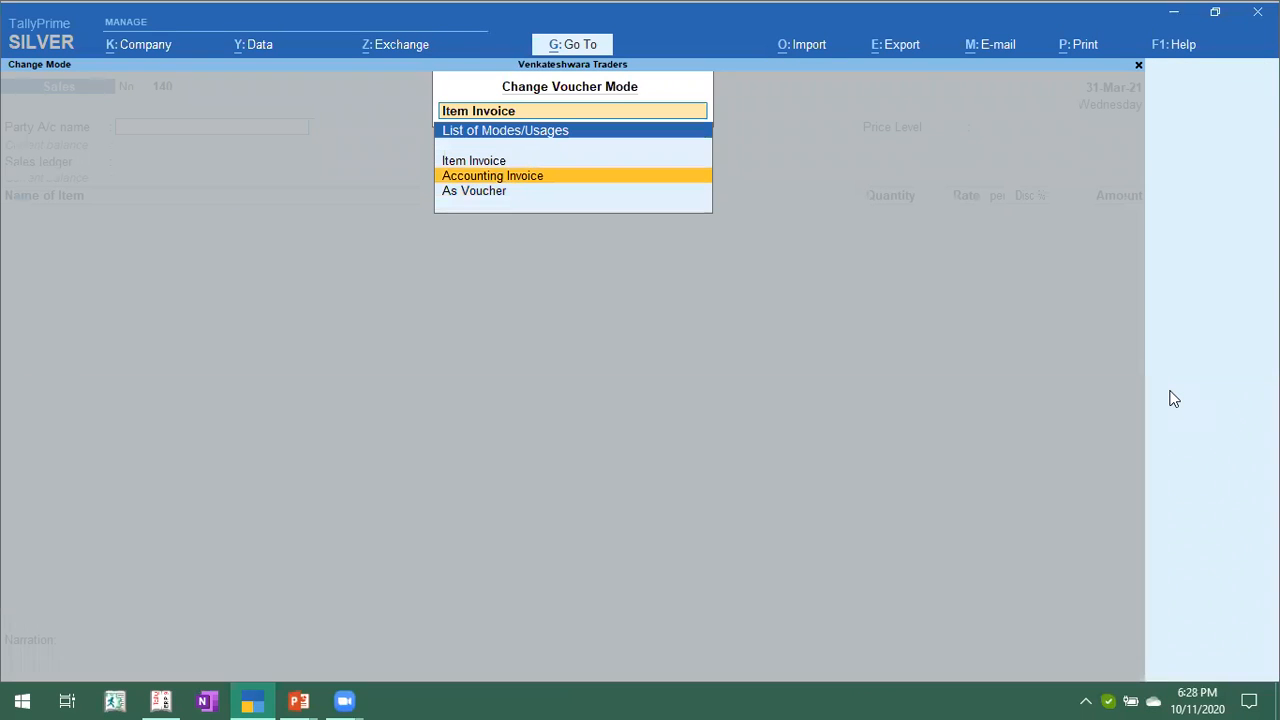
key(Return)
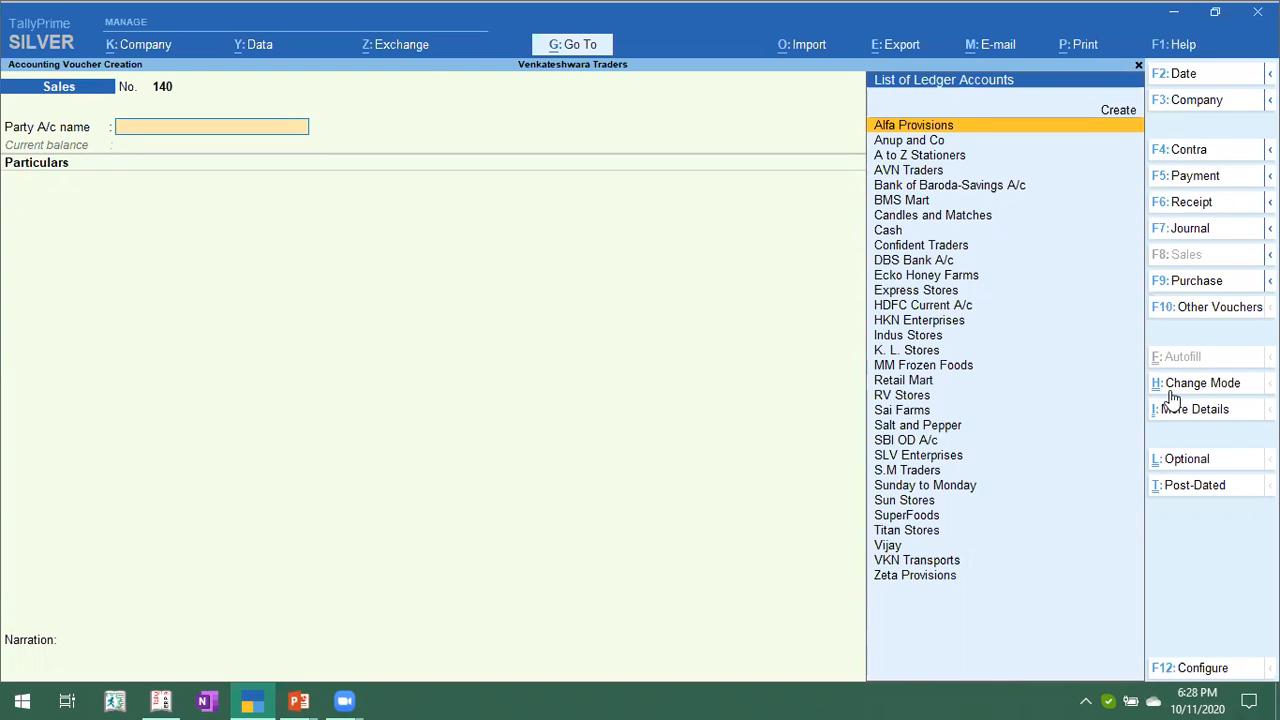
Set the blank sales voucher's mode to As Voucher.
click(1172, 392)
key(Down)
key(Return)
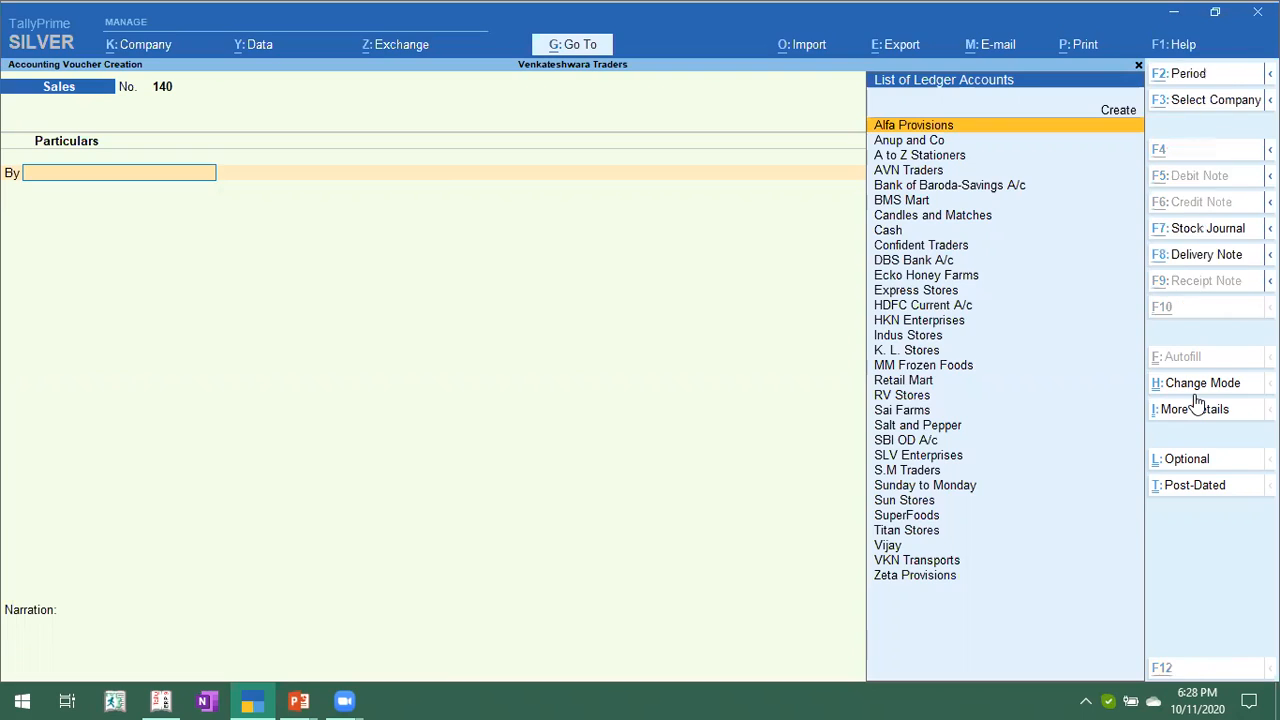
Switch to the PowerPoint slide show to read the list of sales invoice changes, and return to TallyPrime.
key(alt+Tab)
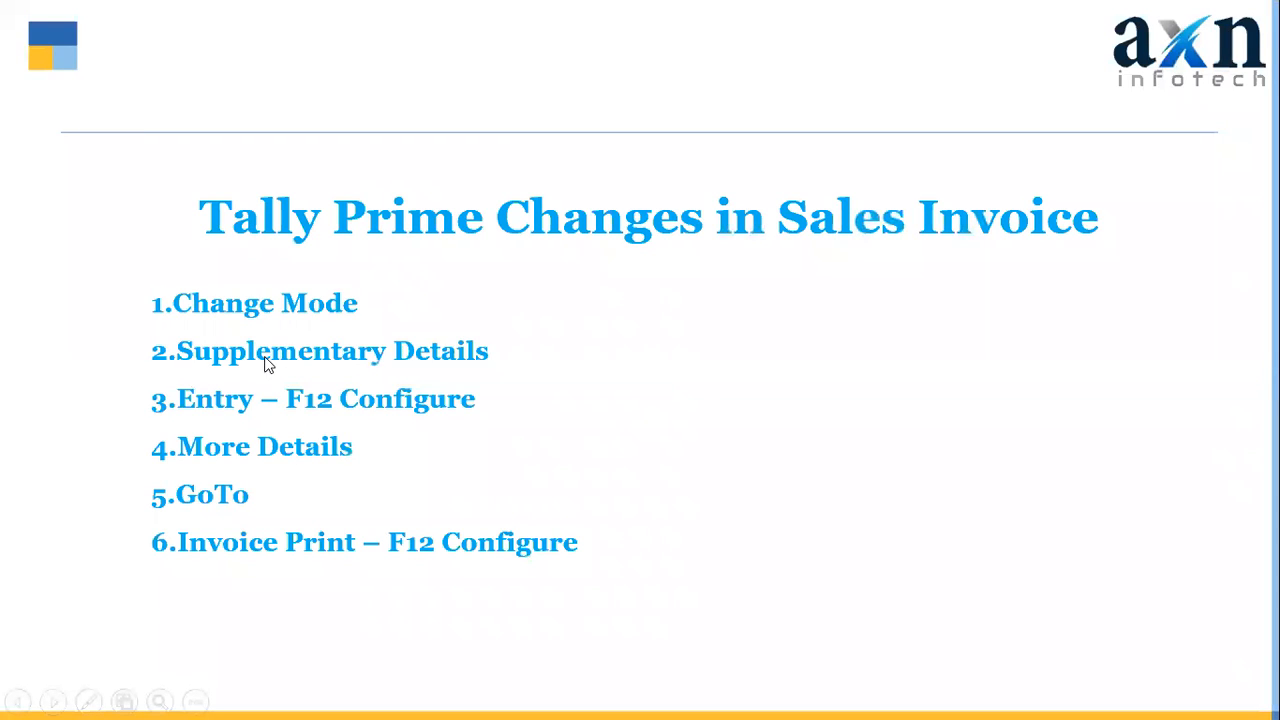
key(alt+Tab)
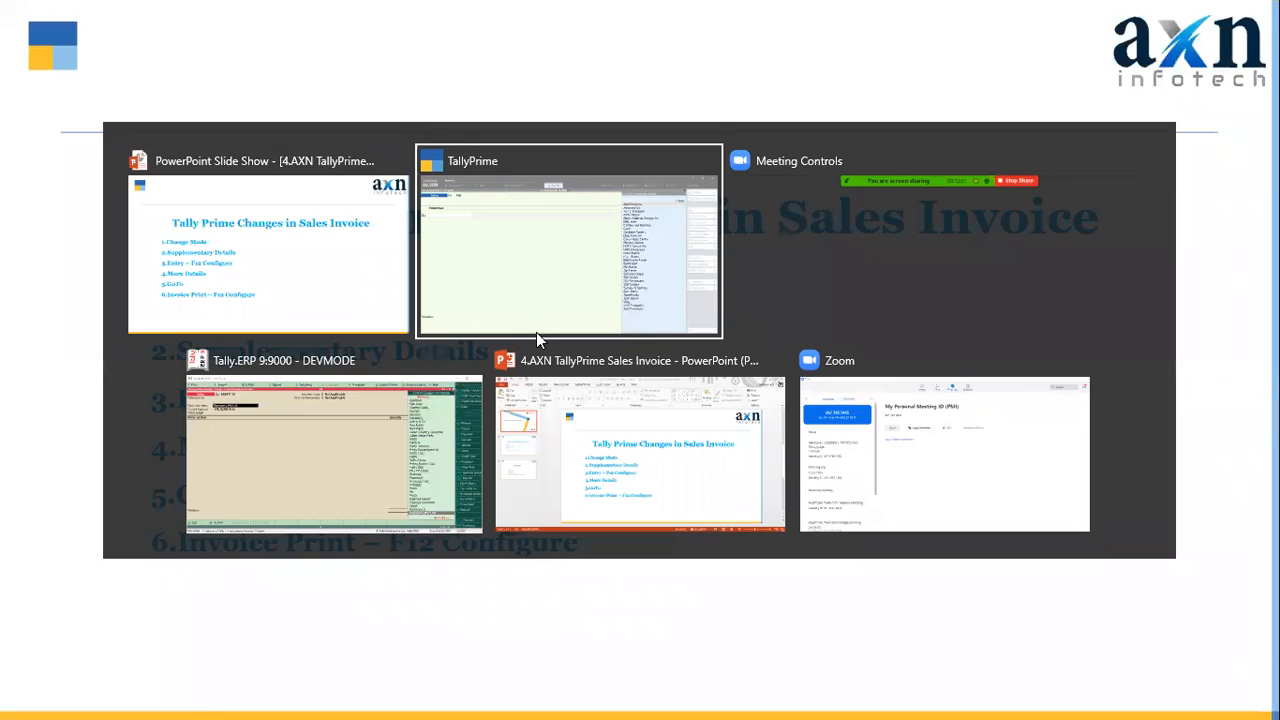
key(Escape)
key(y)
key(Return)
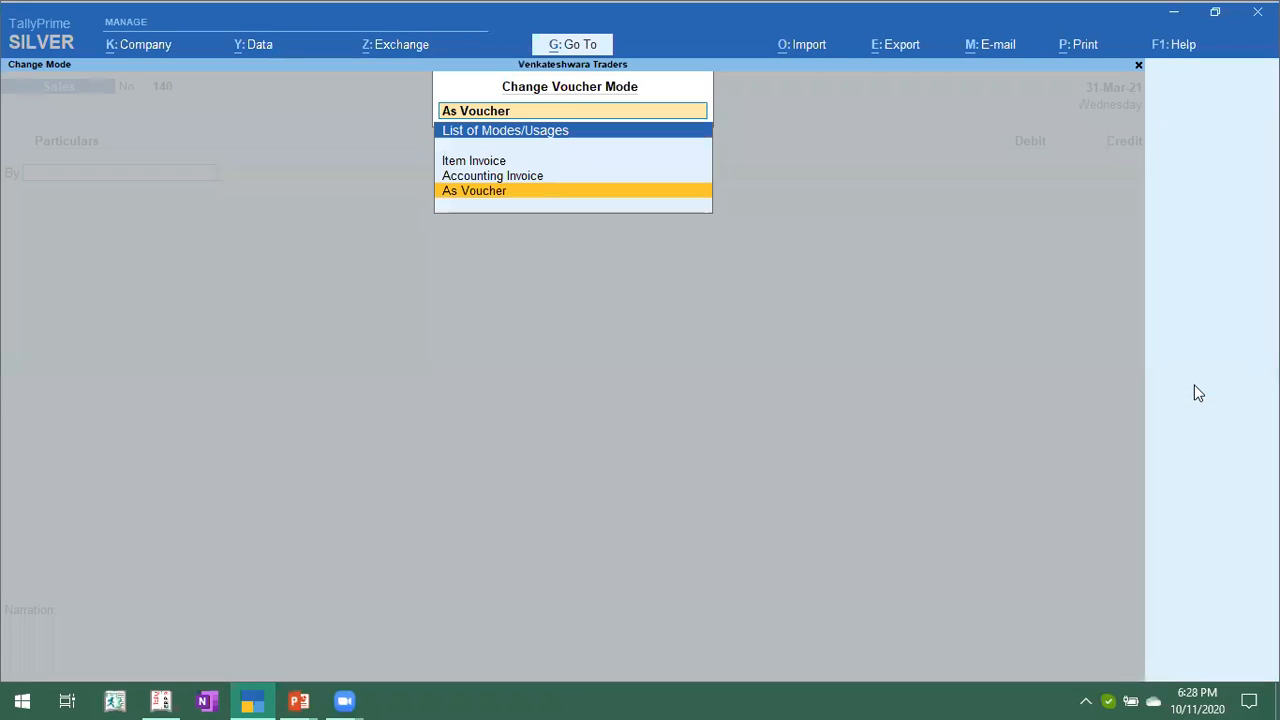
Change the blank sales voucher's mode to Item Invoice.
click(1195, 384)
key(Up)
key(Up)
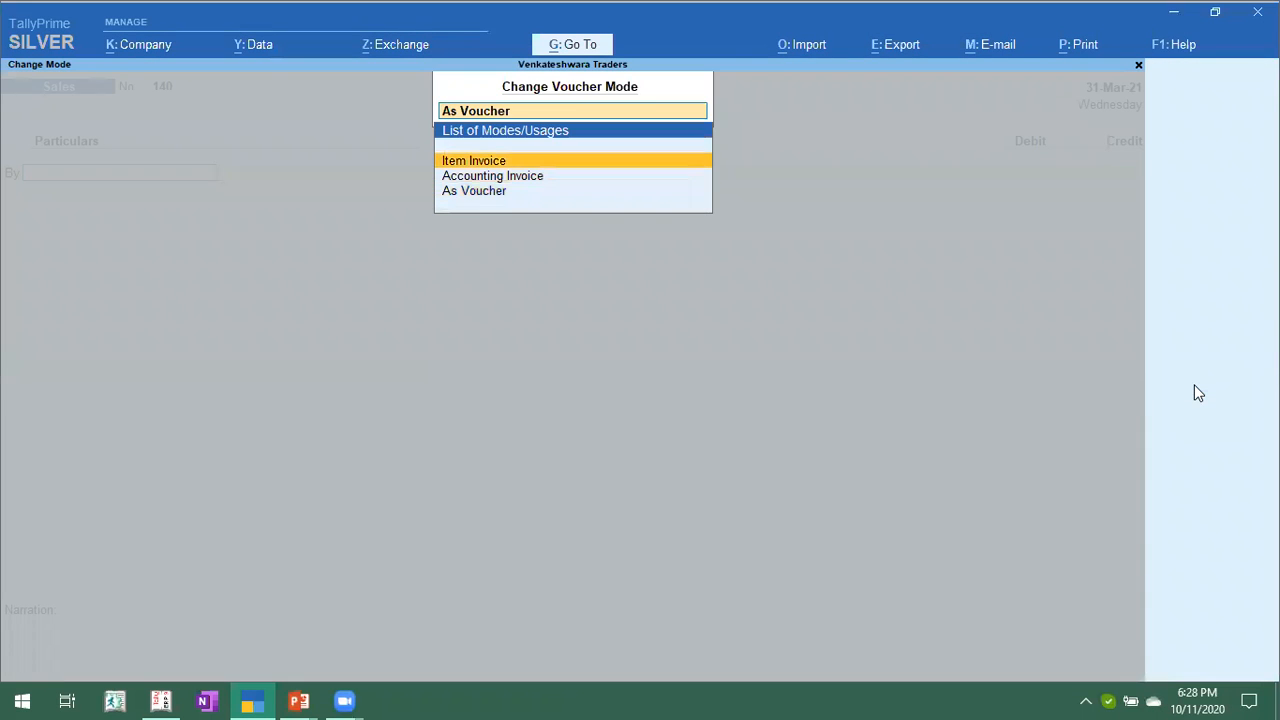
key(Return)
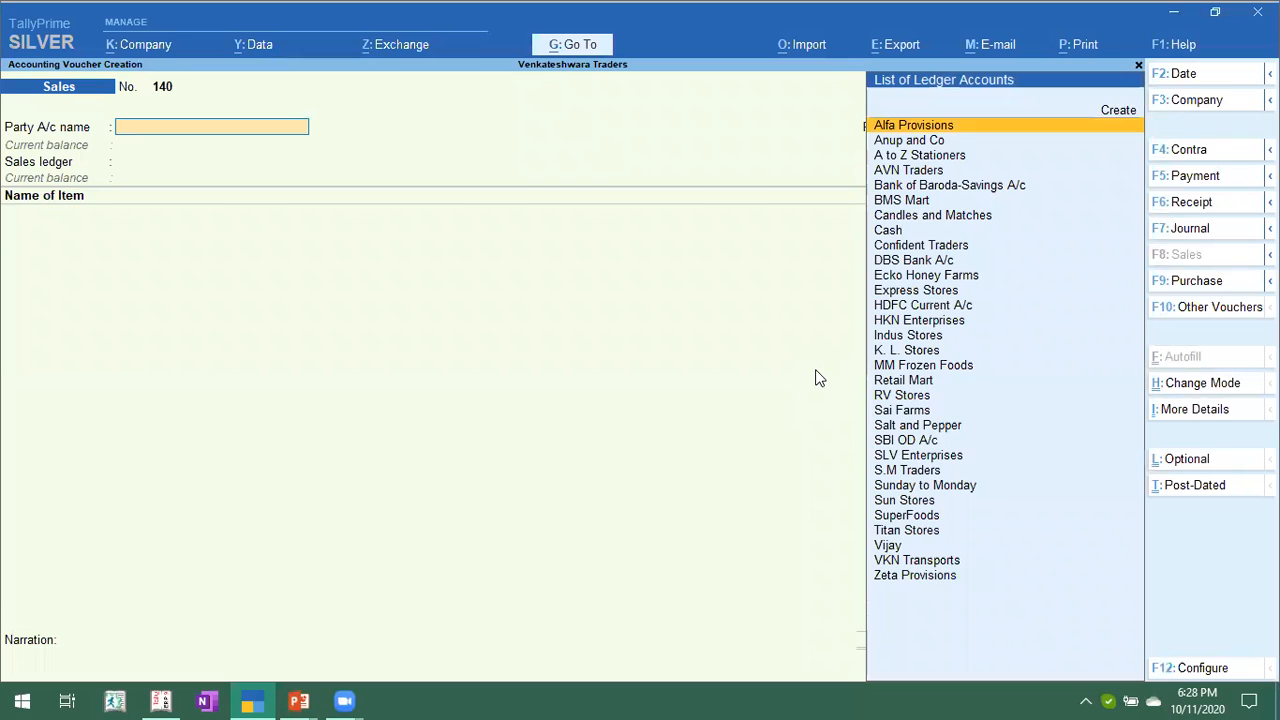
Set the party to Alfa Provisions, the price level to Not Applicable and the sales ledger to GST Sales.
key(Return)
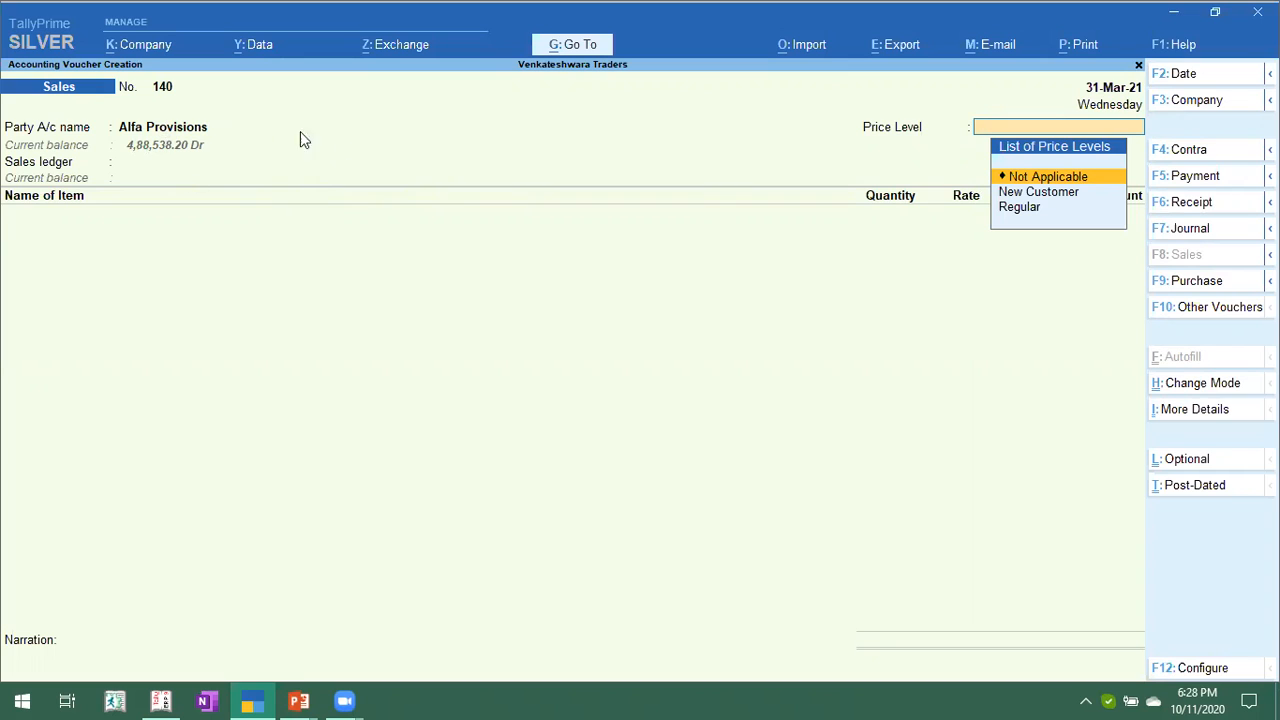
key(Return)
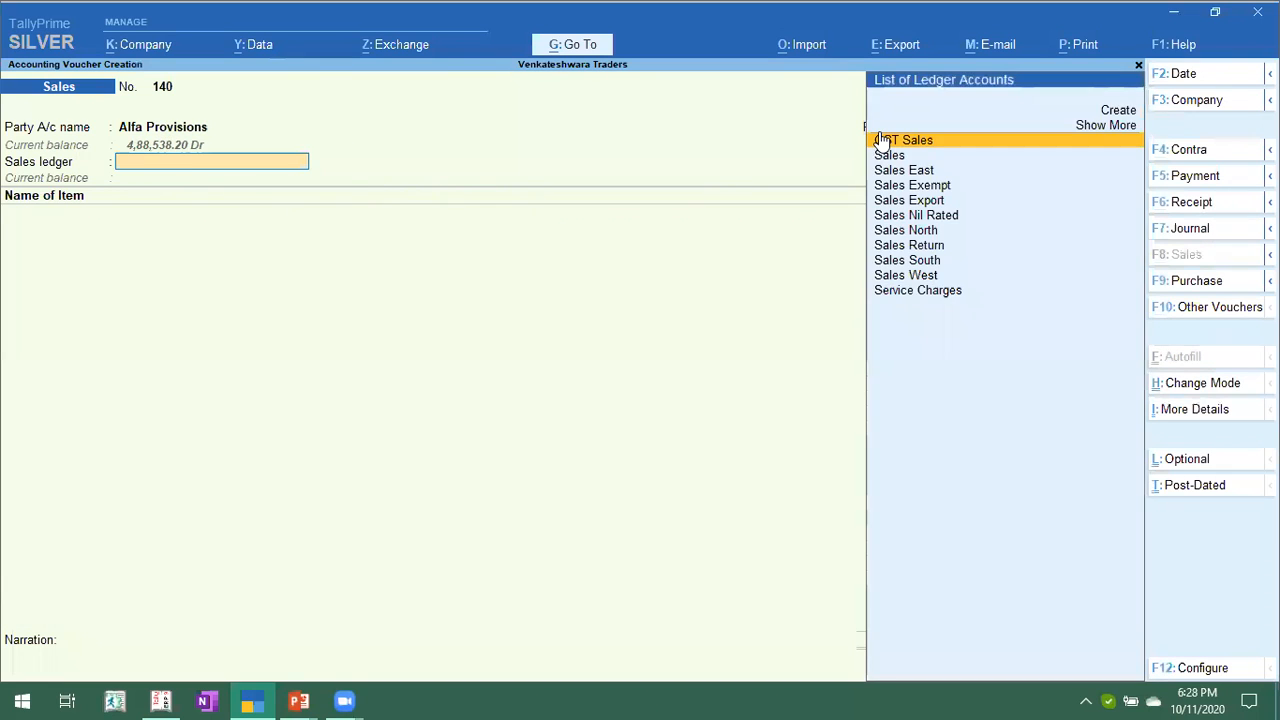
key(Return)
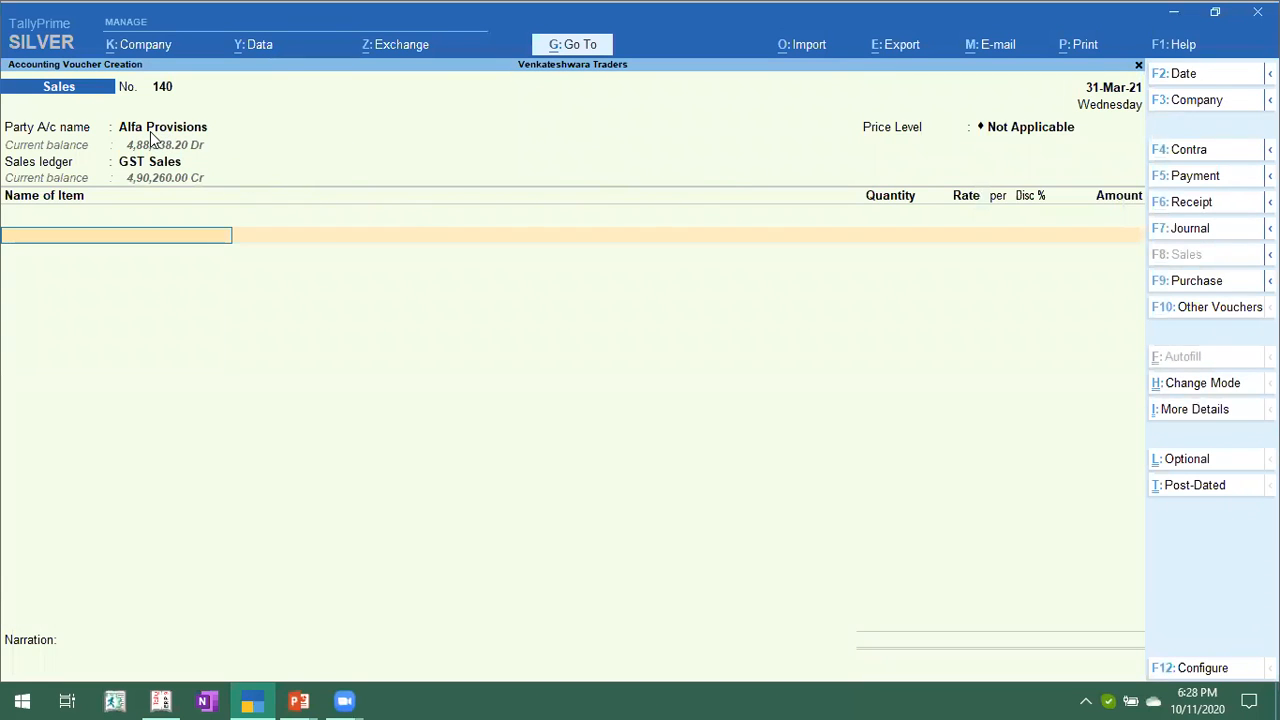
Switch to Tally.ERP 9 and go through the despatch, order and buyer's details of Ramsons Pvt Ltd in its sales voucher.
click(160, 700)
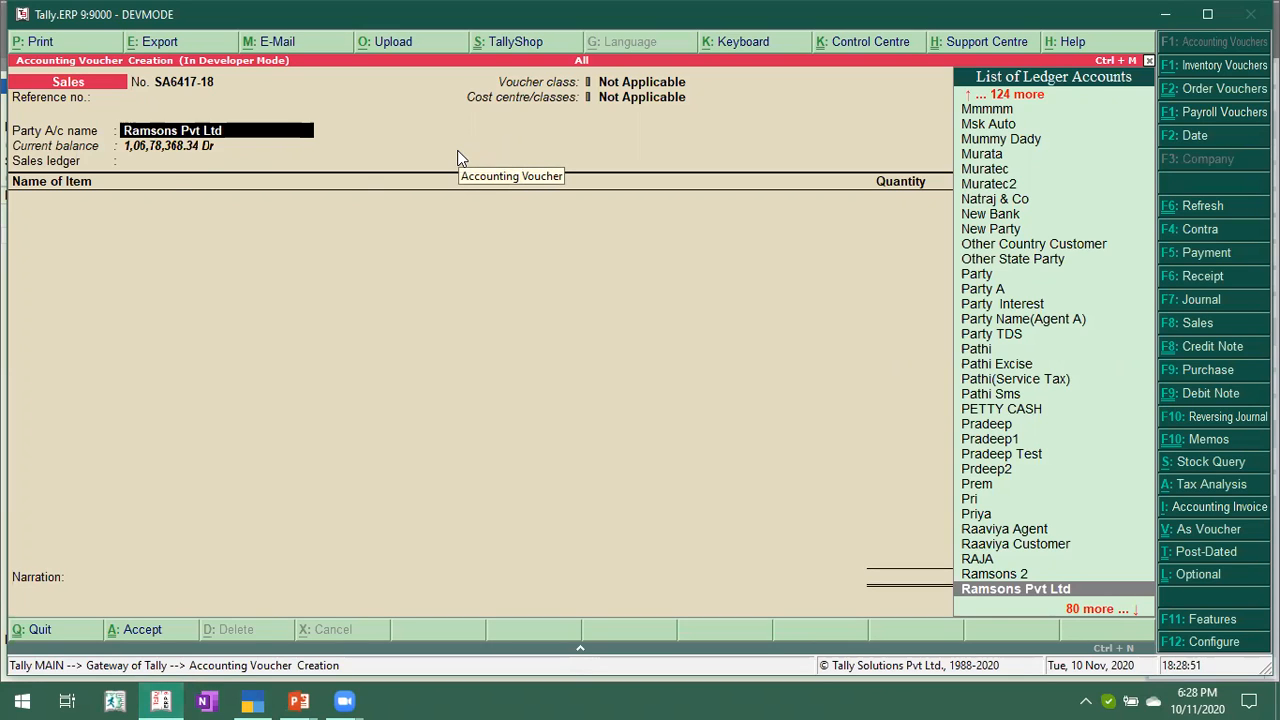
key(Return)
key(Return)
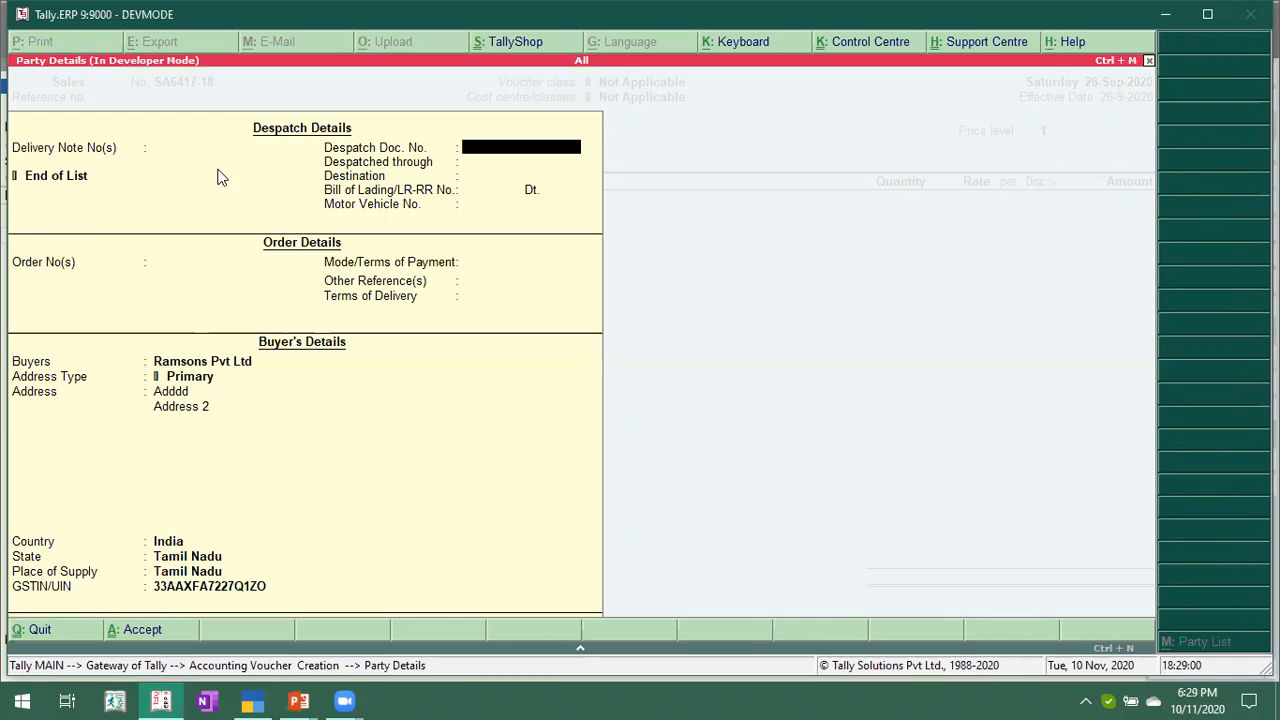
key(Return)
key(Return)
key(Return)
key(Return)
key(Return)
key(Return)
key(Return)
key(Return)
key(Return)
key(Return)
key(Return)
key(Return)
key(Return)
key(Return)
key(Return)
key(Return)
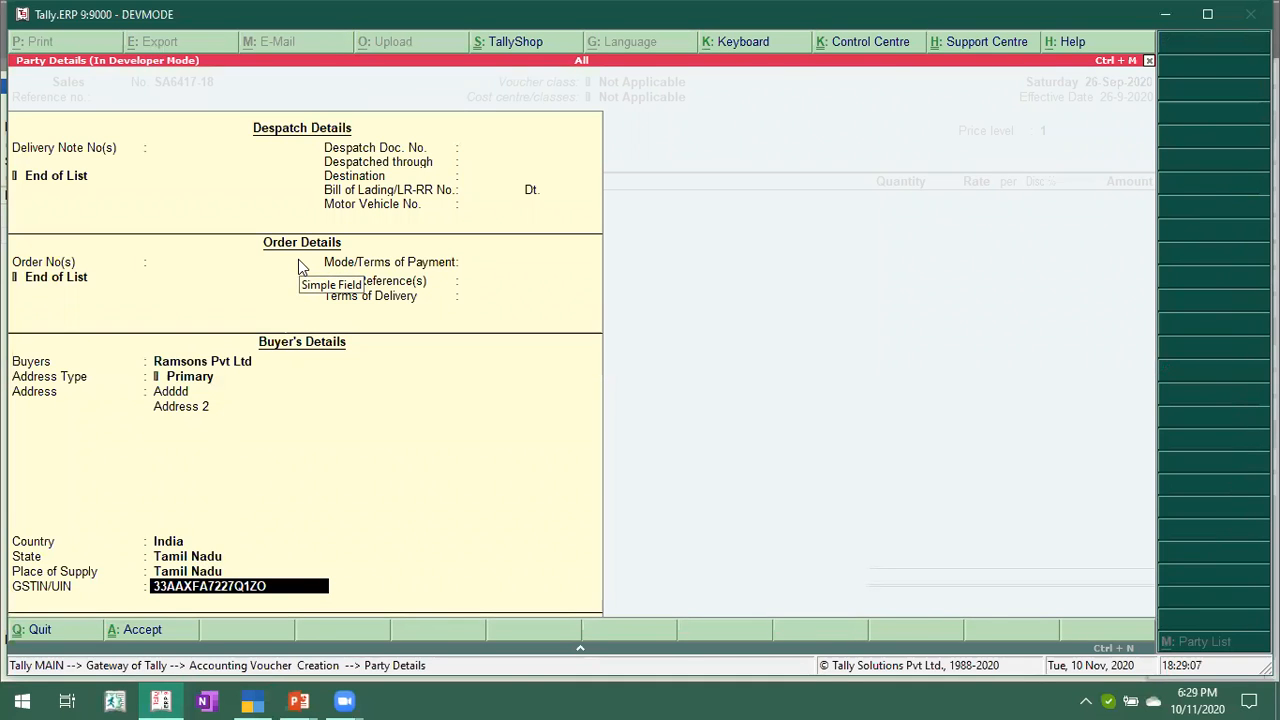
Go back to the state and place of supply fields of Ramsons Pvt Ltd, and accept the party details unchanged.
key(BackSpace)
key(BackSpace)
key(BackSpace)
key(BackSpace)
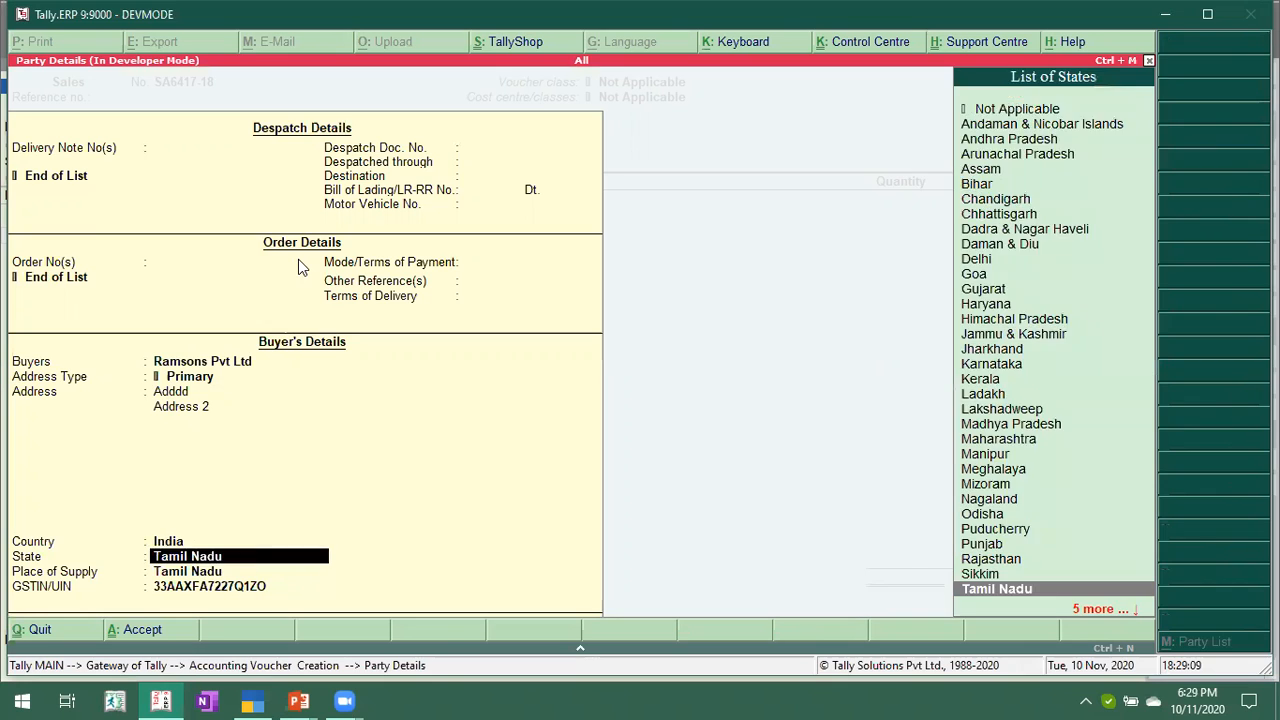
key(Return)
key(Return)
key(Return)
key(Return)
key(Return)
key(Return)
key(Return)
key(Return)
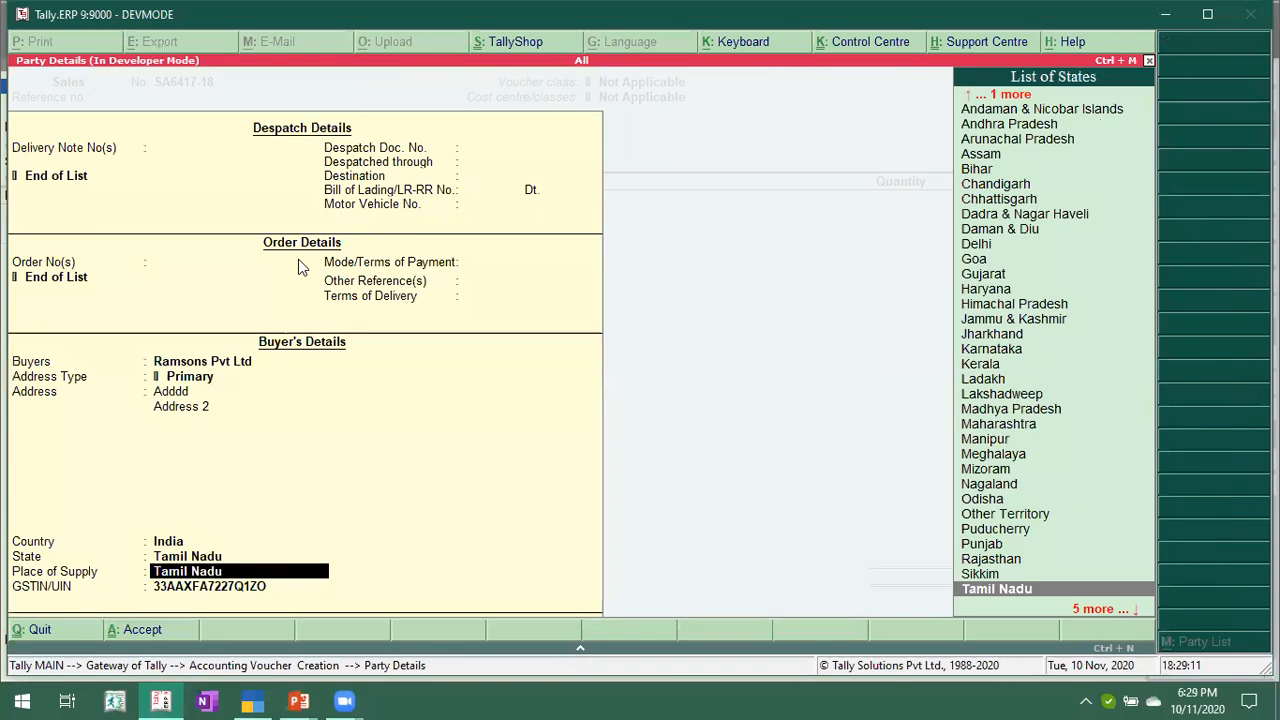
Switch back to TallyPrime and set Provide Buyer details to Yes in the sales voucher's configuration.
key(alt+Tab)
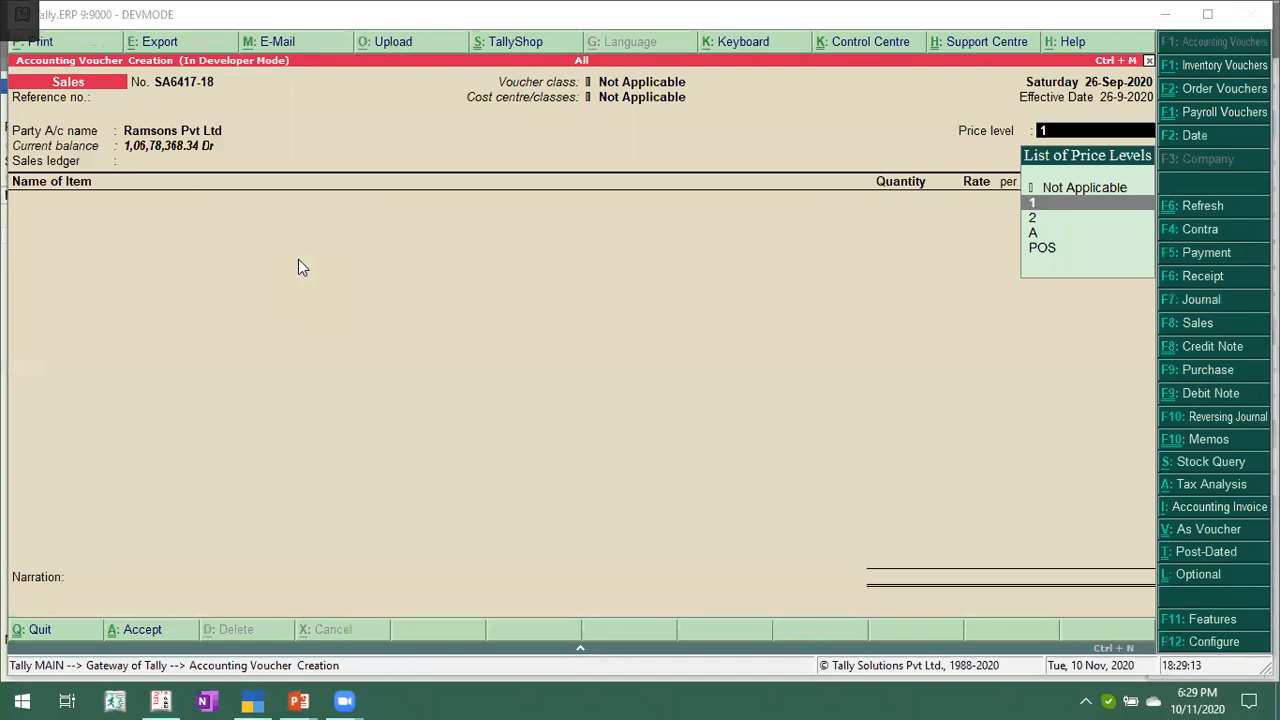
key(BackSpace)
key(BackSpace)
key(BackSpace)
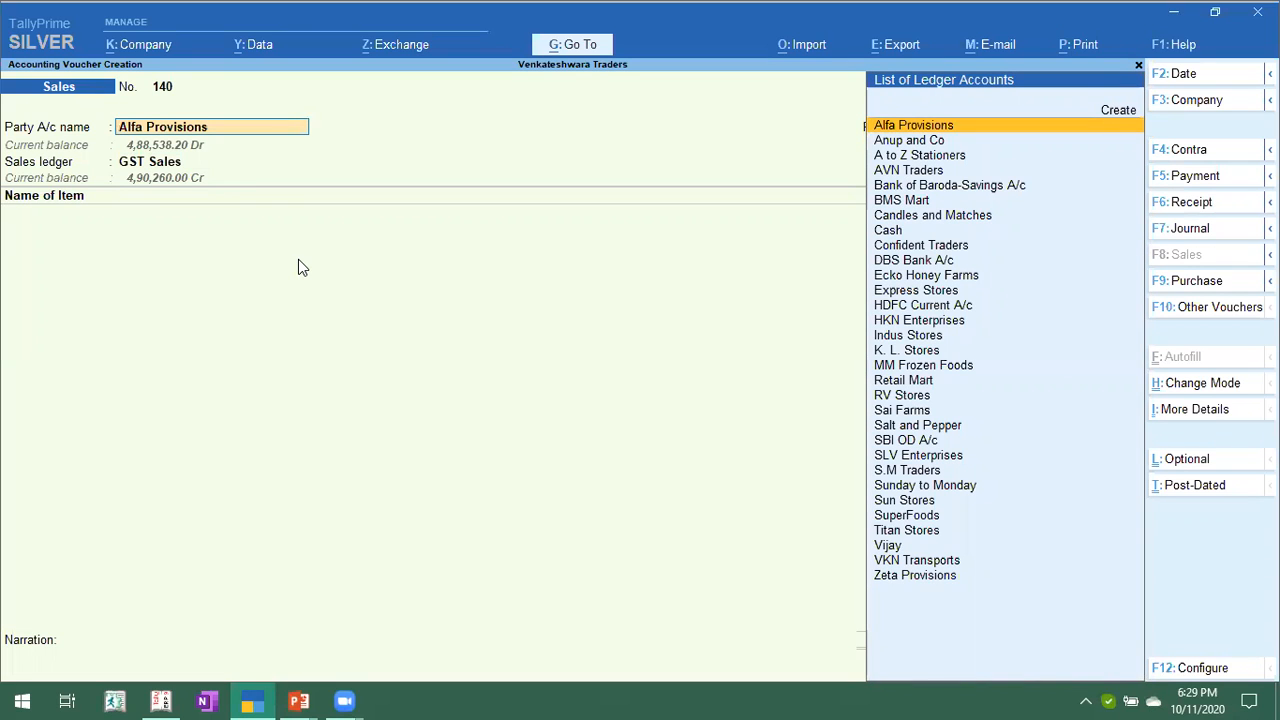
key(F12)
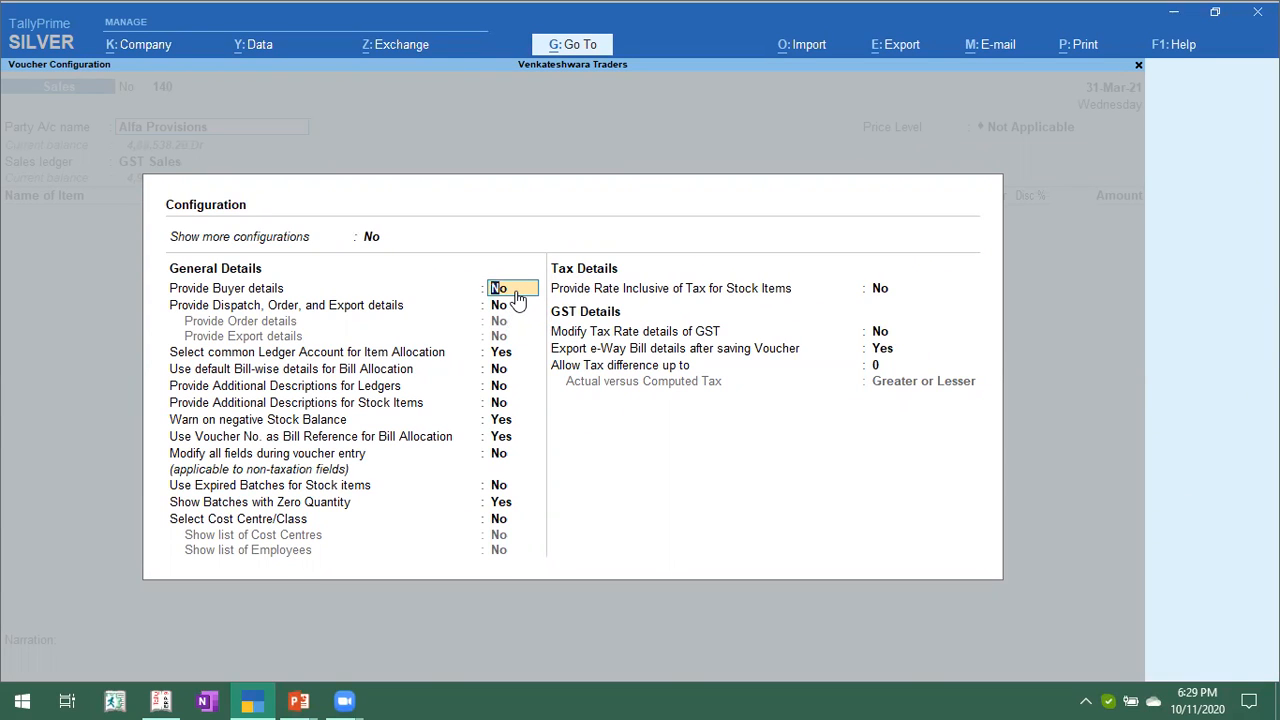
text(y)
key(Return)
key(ctrl+a)
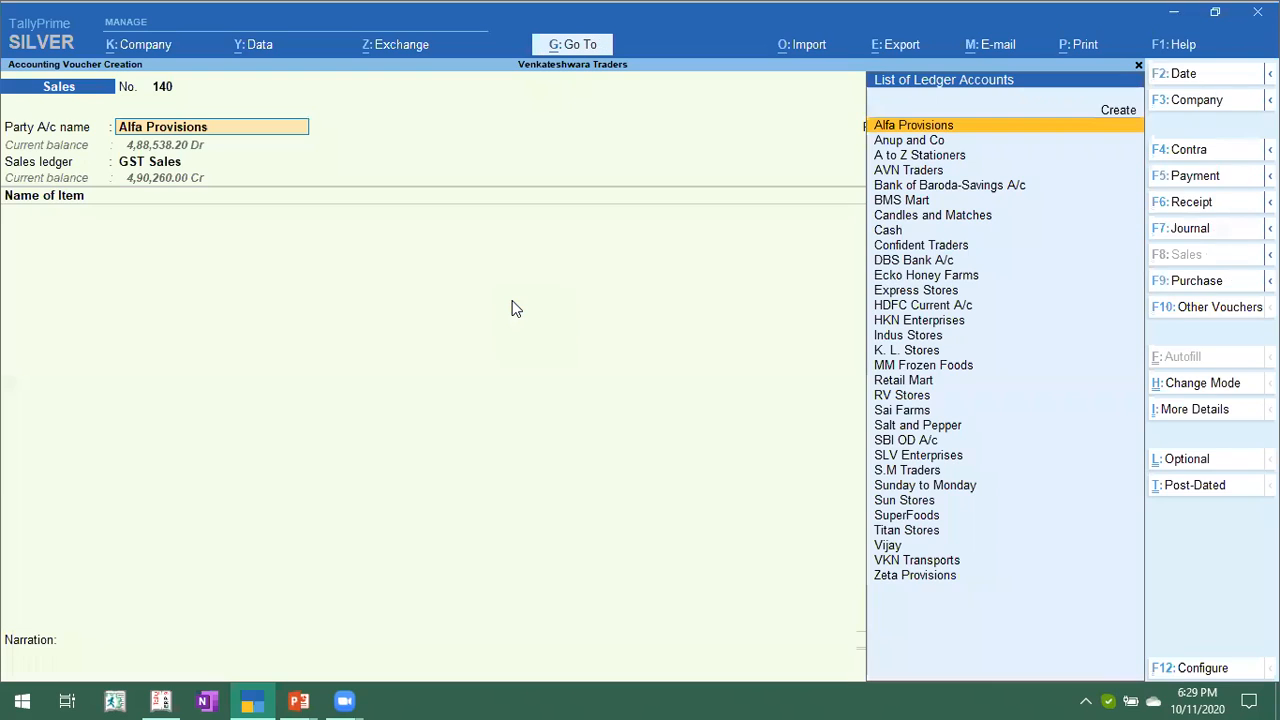
Open the Party Details of Alfa Provisions and set all five of their configuration options to No.
key(Return)
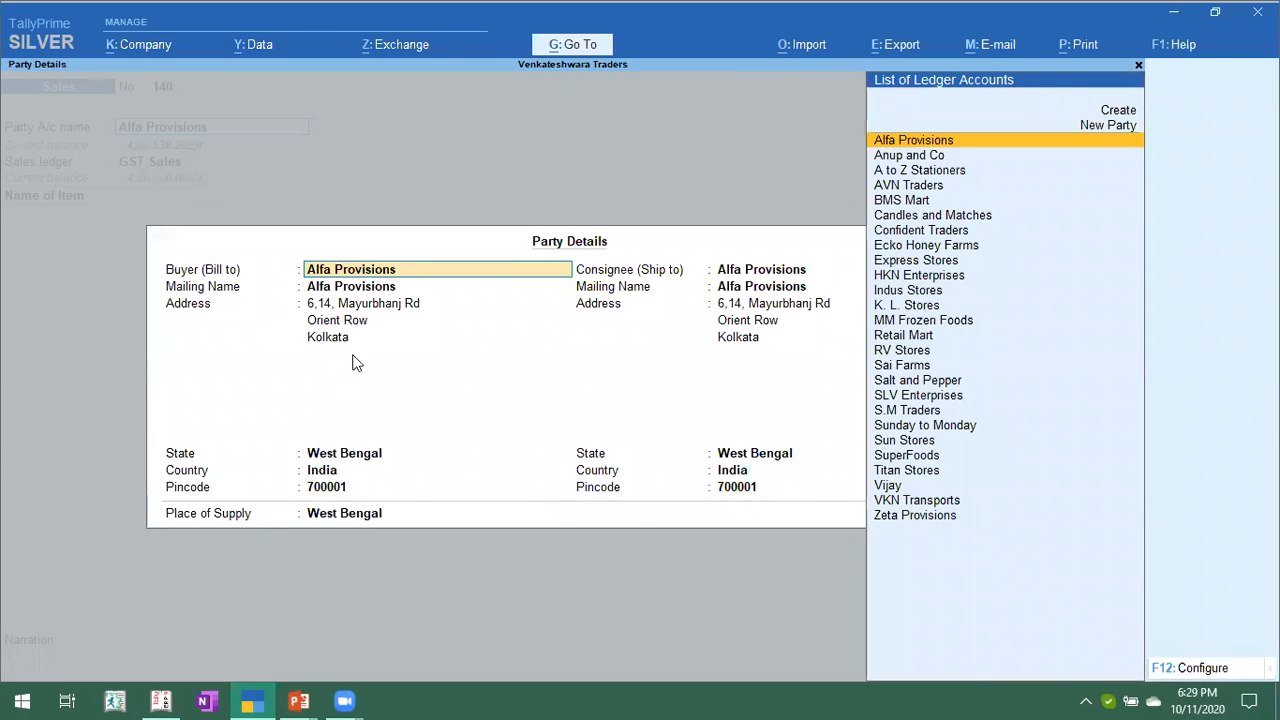
key(F12)
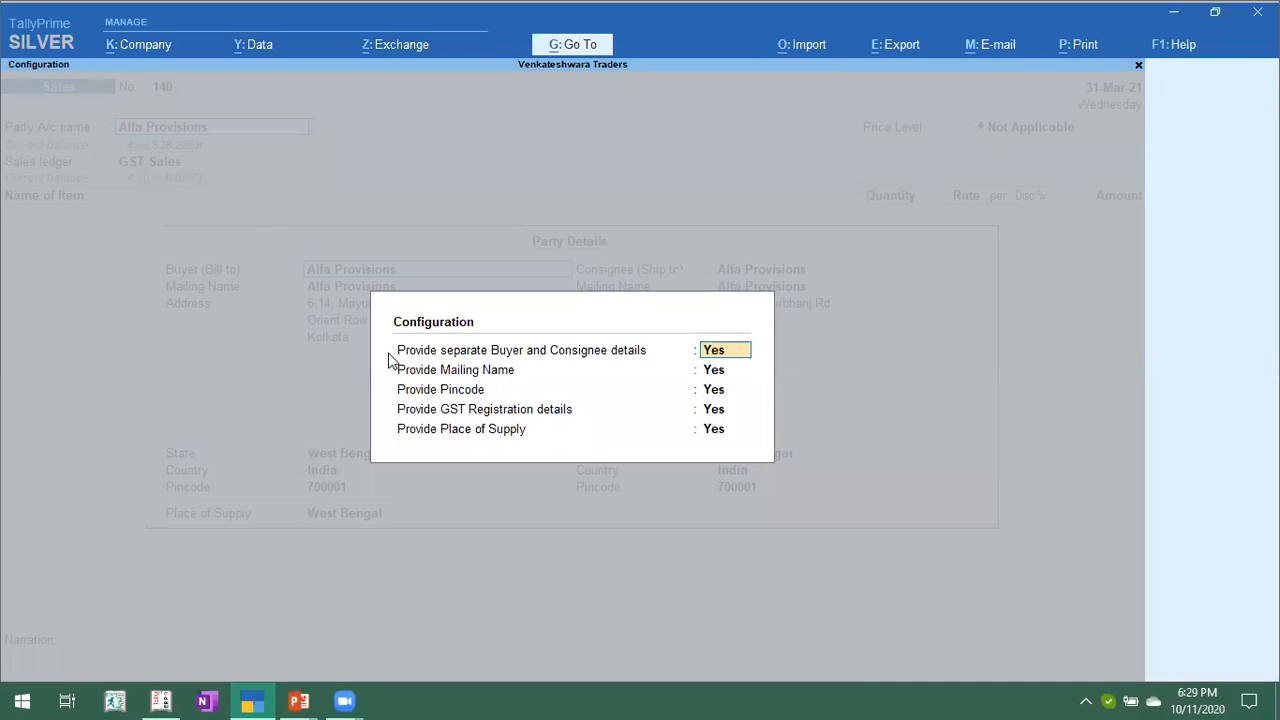
text(n)
key(Return)
text(n)
key(Return)
text(n)
key(Return)
text(n)
key(Return)
text(n)
key(Return)
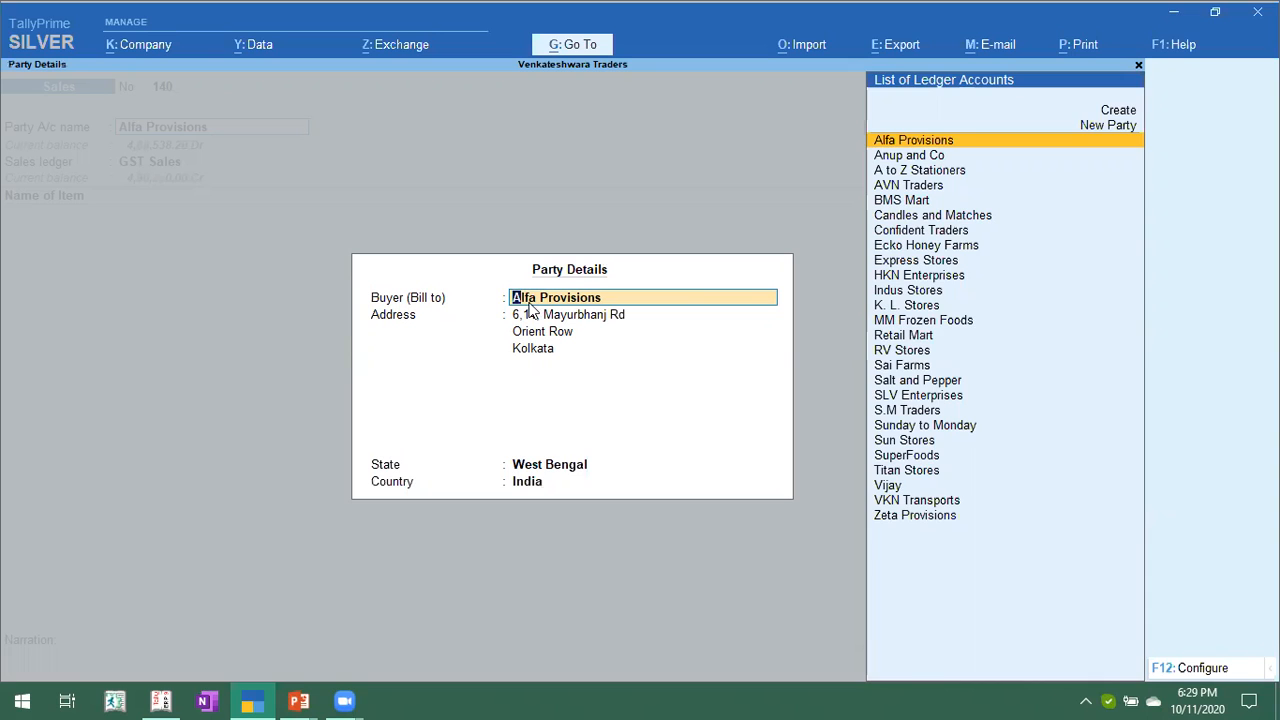
Accept the shortened Party Details and return to the voucher's party account name.
key(Return)
key(Return)
key(Return)
key(Return)
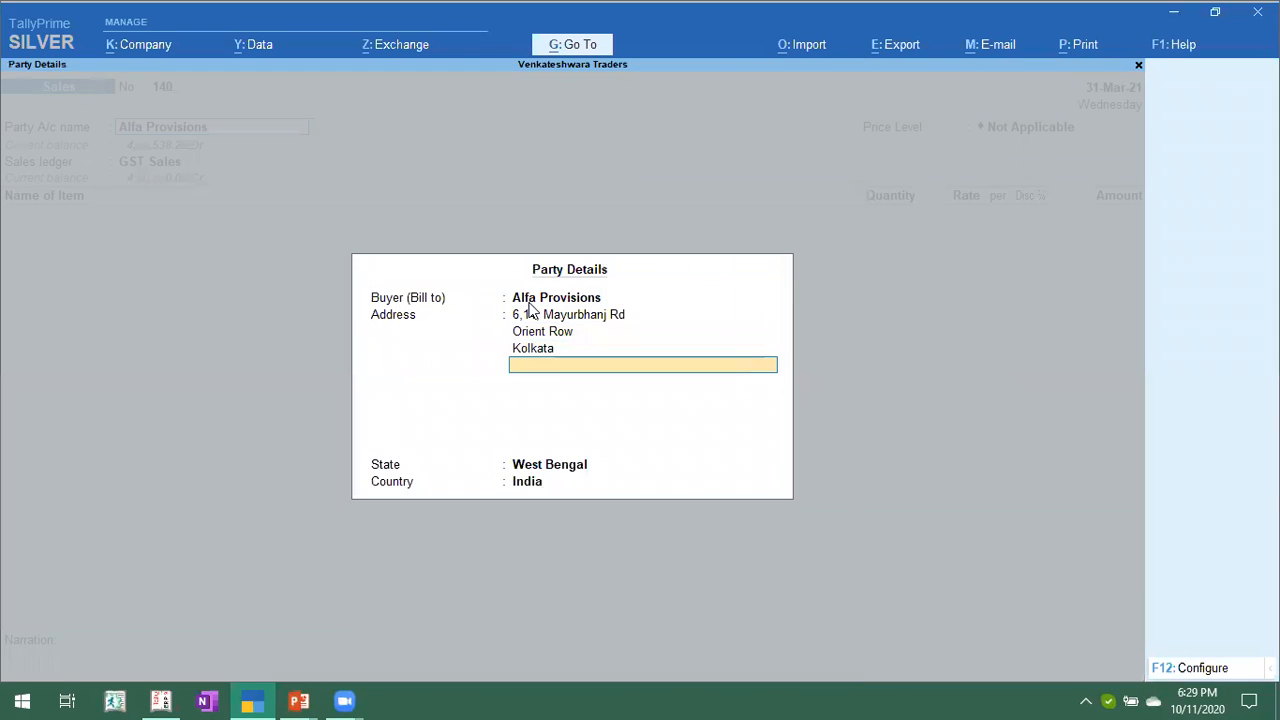
key(Return)
key(Return)
key(Return)
key(BackSpace)
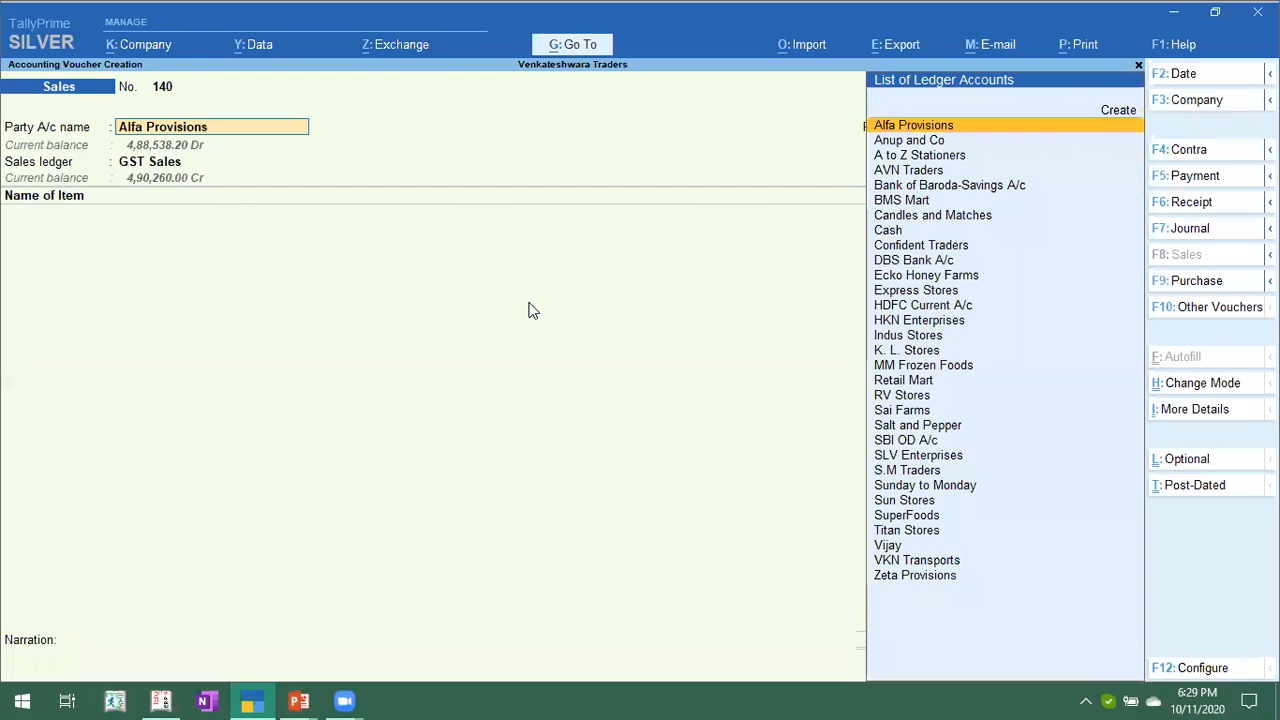
Reopen the Party Details configuration and enable separate Buyer and Consignee details, Pincode and GST Registration details, leaving Mailing Name and Place of Supply at No.
key(Return)
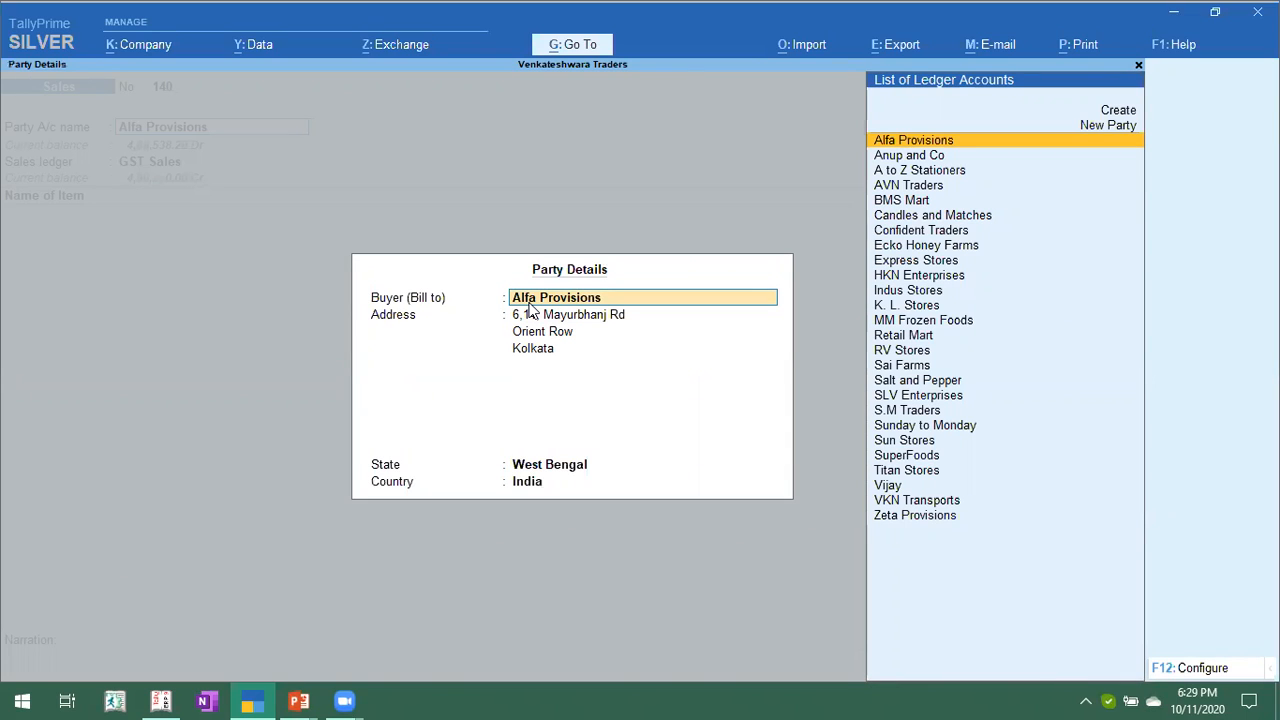
click(1180, 670)
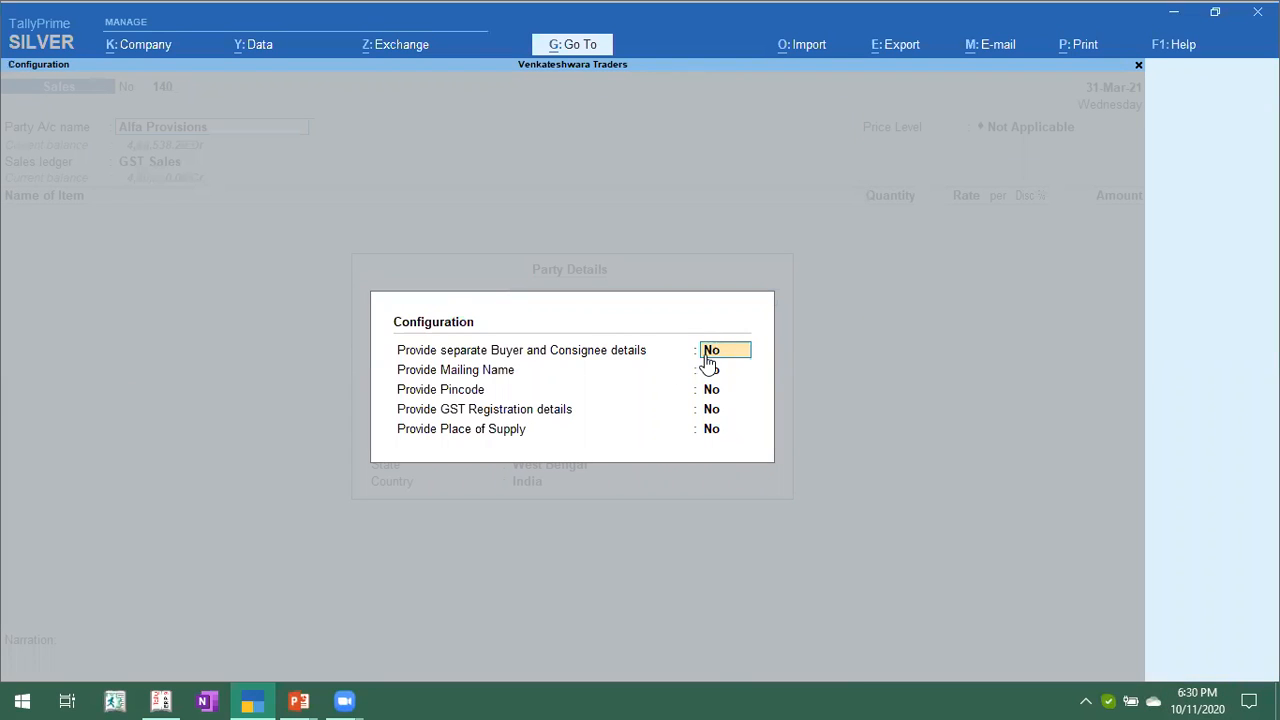
key(y)
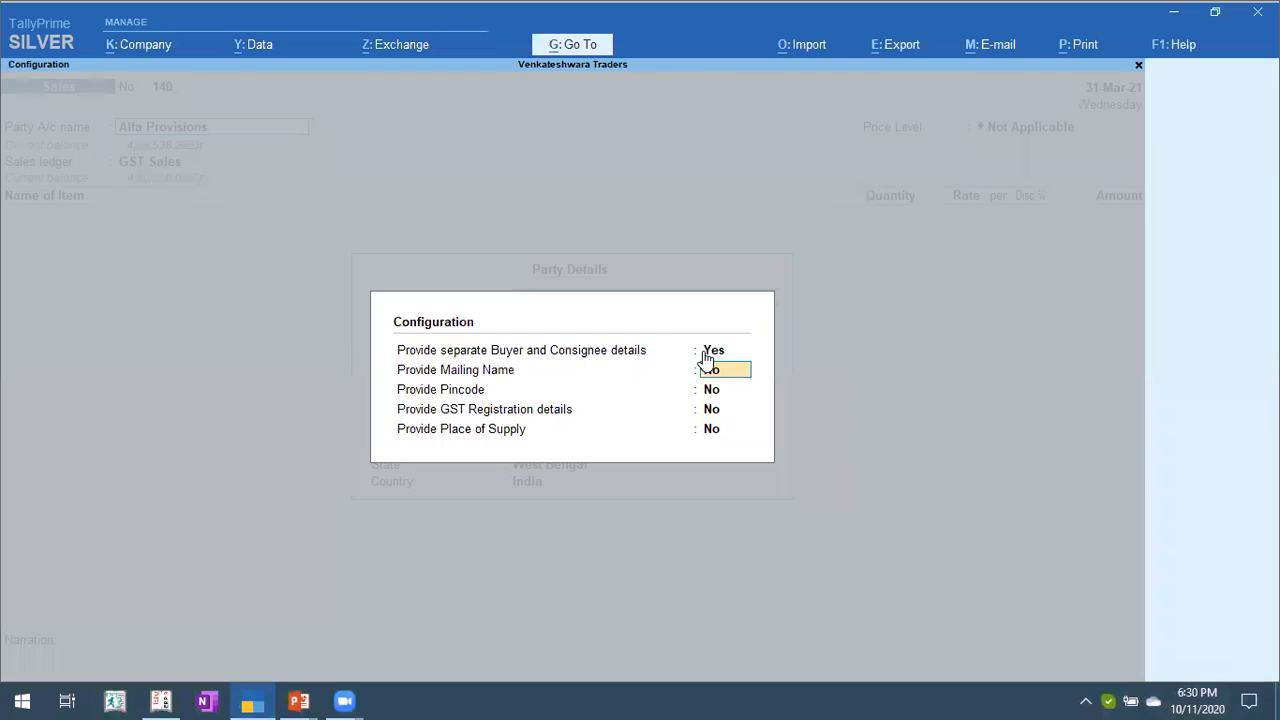
key(Return)
key(y)
key(Return)
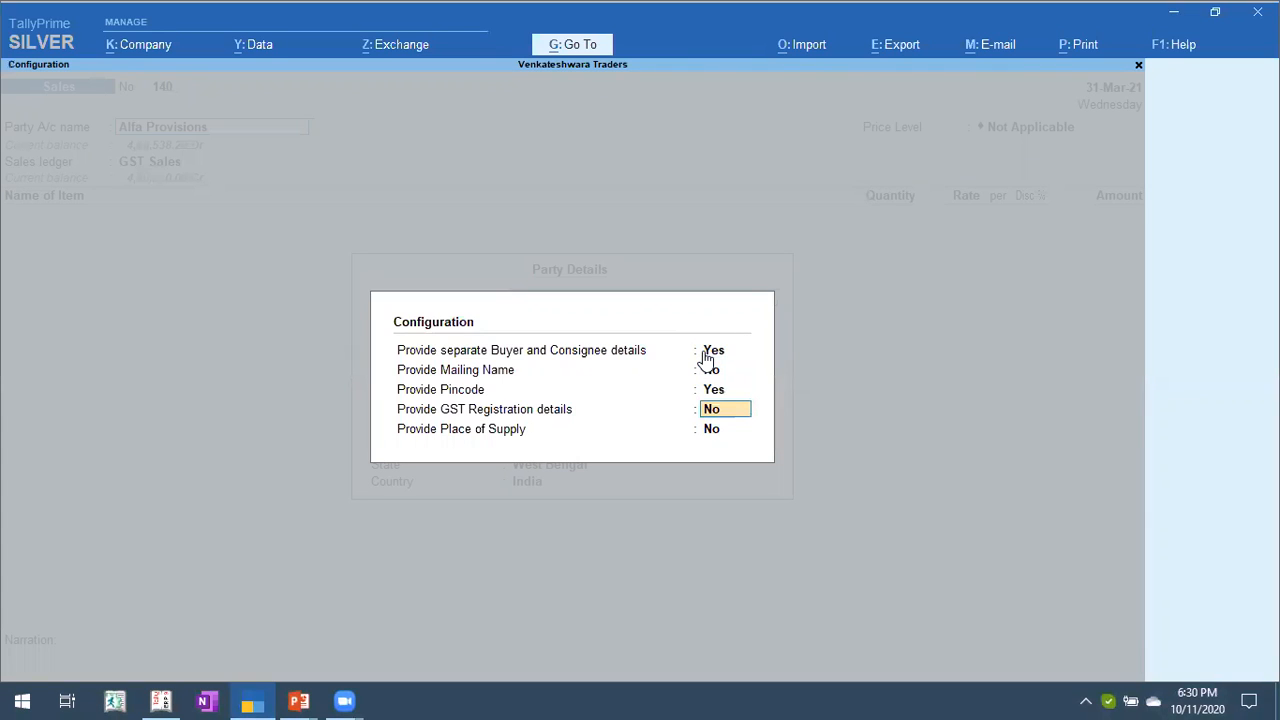
key(y)
key(Return)
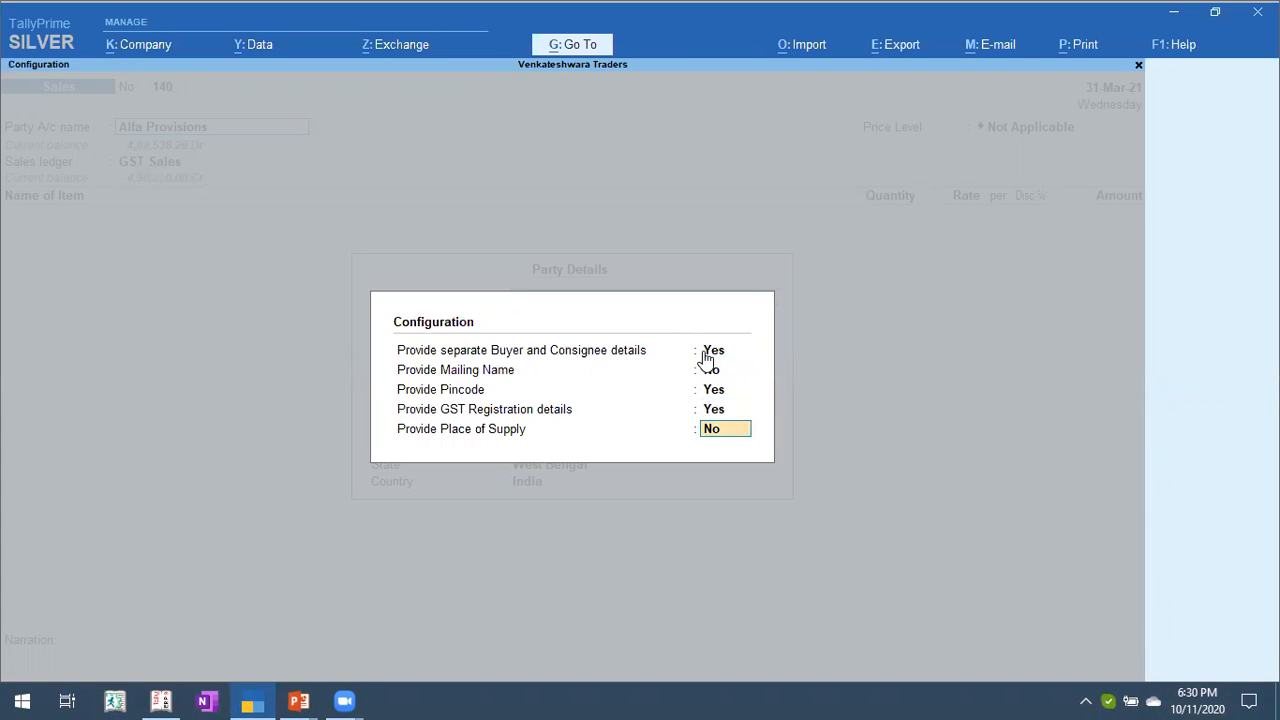
key(Return)
Go through the buyer and consignee fields of Alfa Provisions and accept the Party Details.
key(Return)
key(Return)
key(Return)
key(Return)
key(Return)
key(Return)
key(Return)
key(Return)
key(Return)
key(Return)
key(Return)
key(Return)
key(Return)
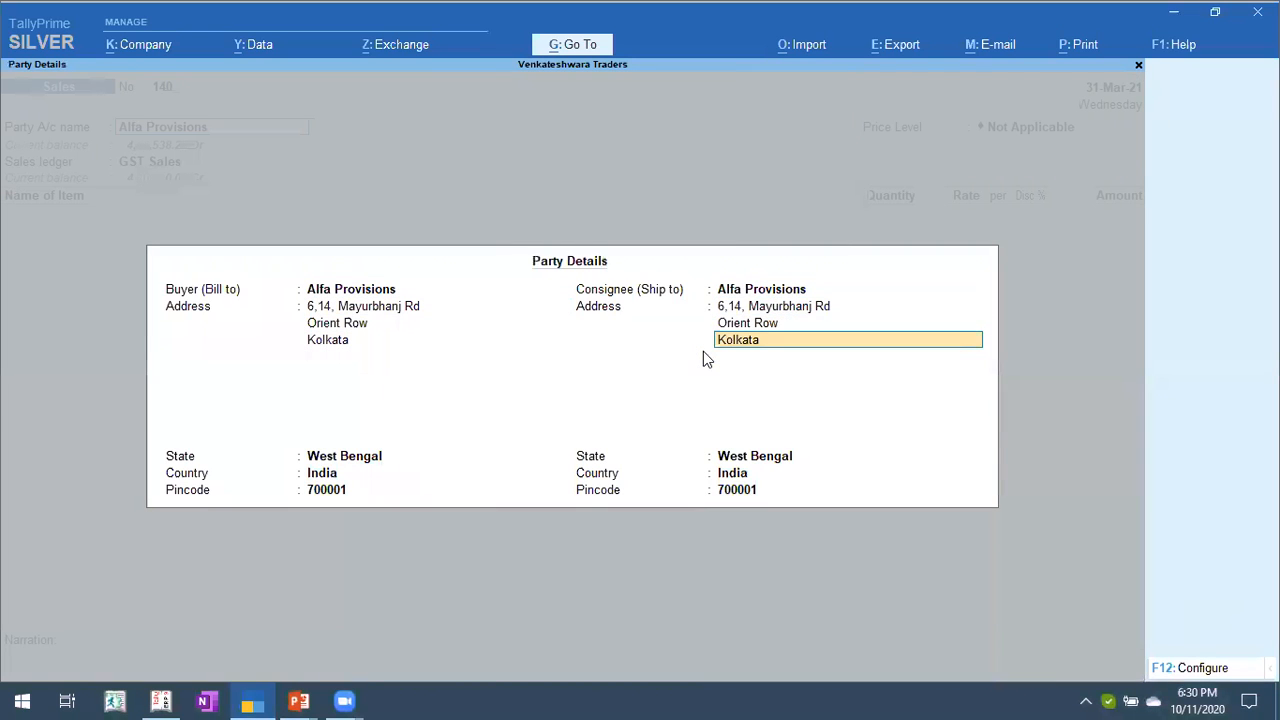
key(Return)
key(Return)
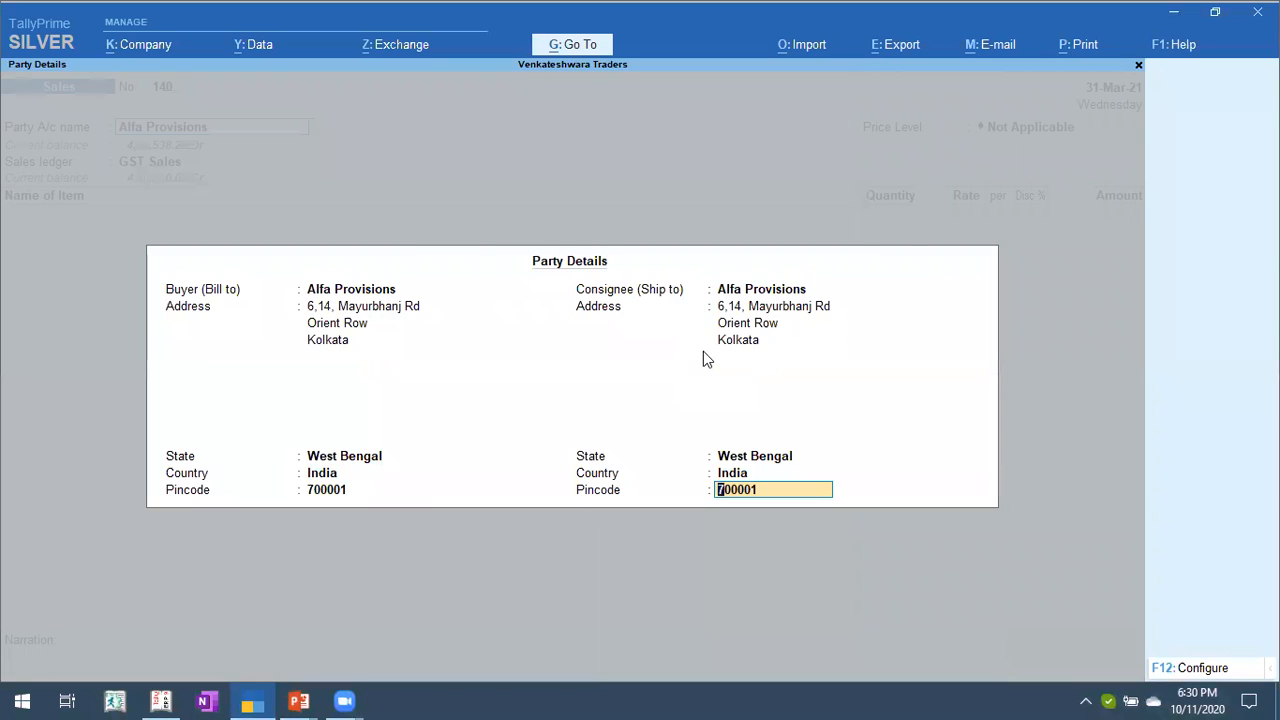
key(Return)
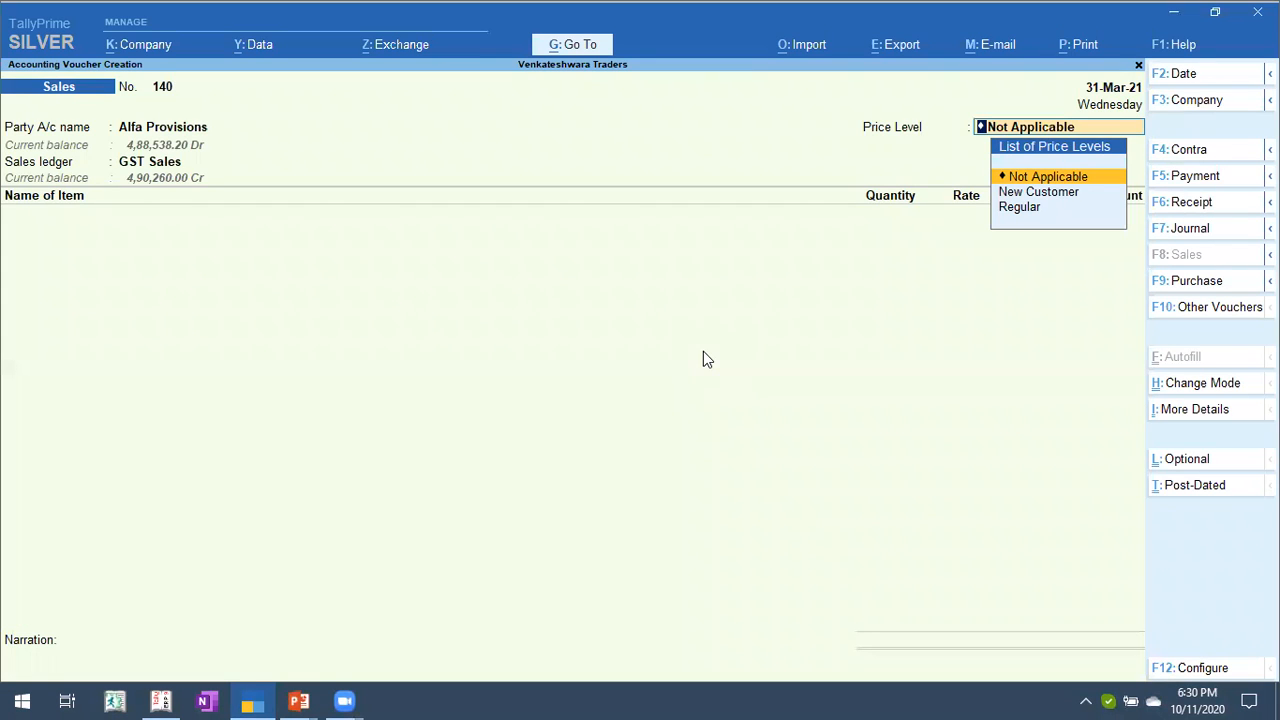
Set Provide Dispatch, Order, and Export details to Yes in the sales voucher's configuration.
key(F12)
key(Return)
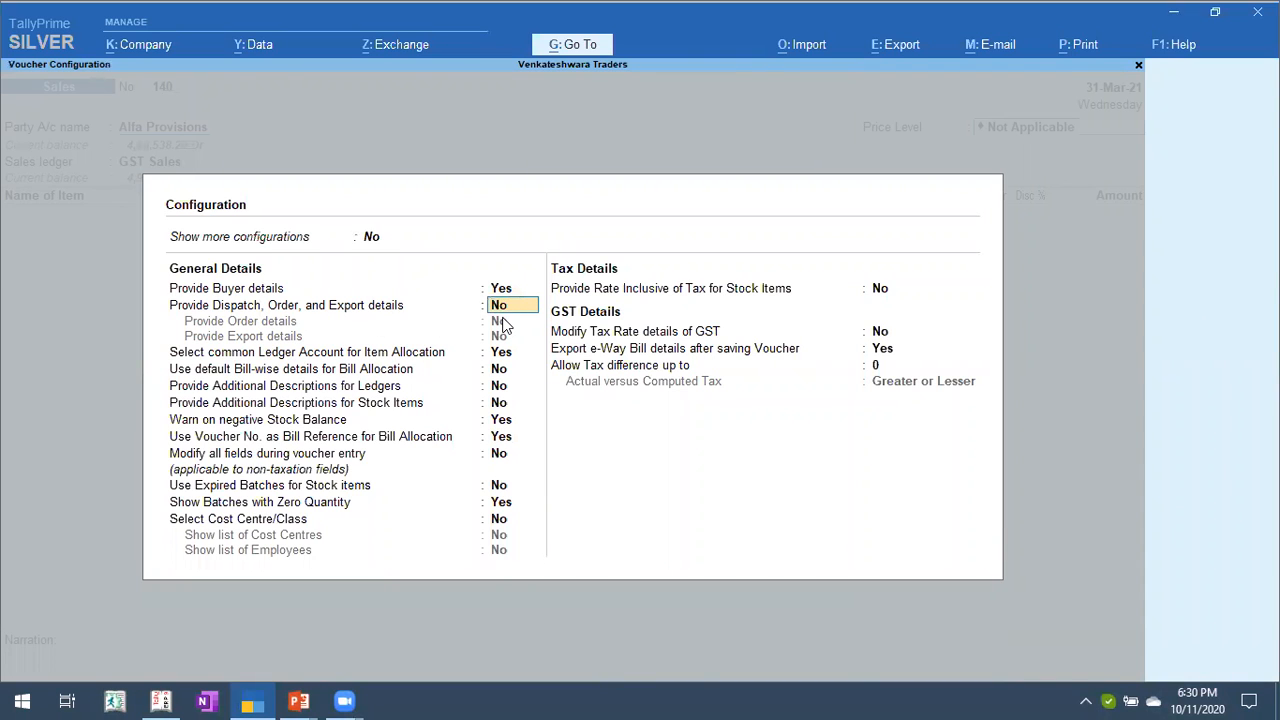
key(y)
key(ctrl+a)
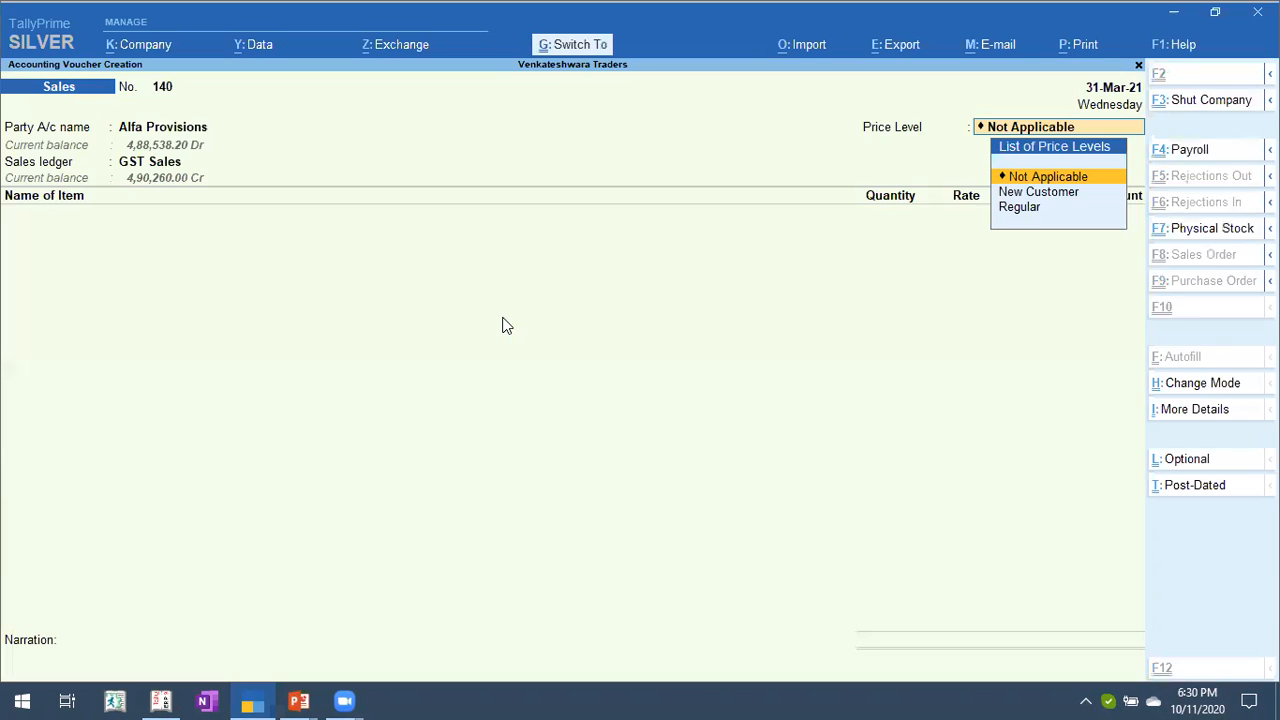
Return to the party account name and reselect Alfa Provisions to open its Dispatch Details.
key(Return)
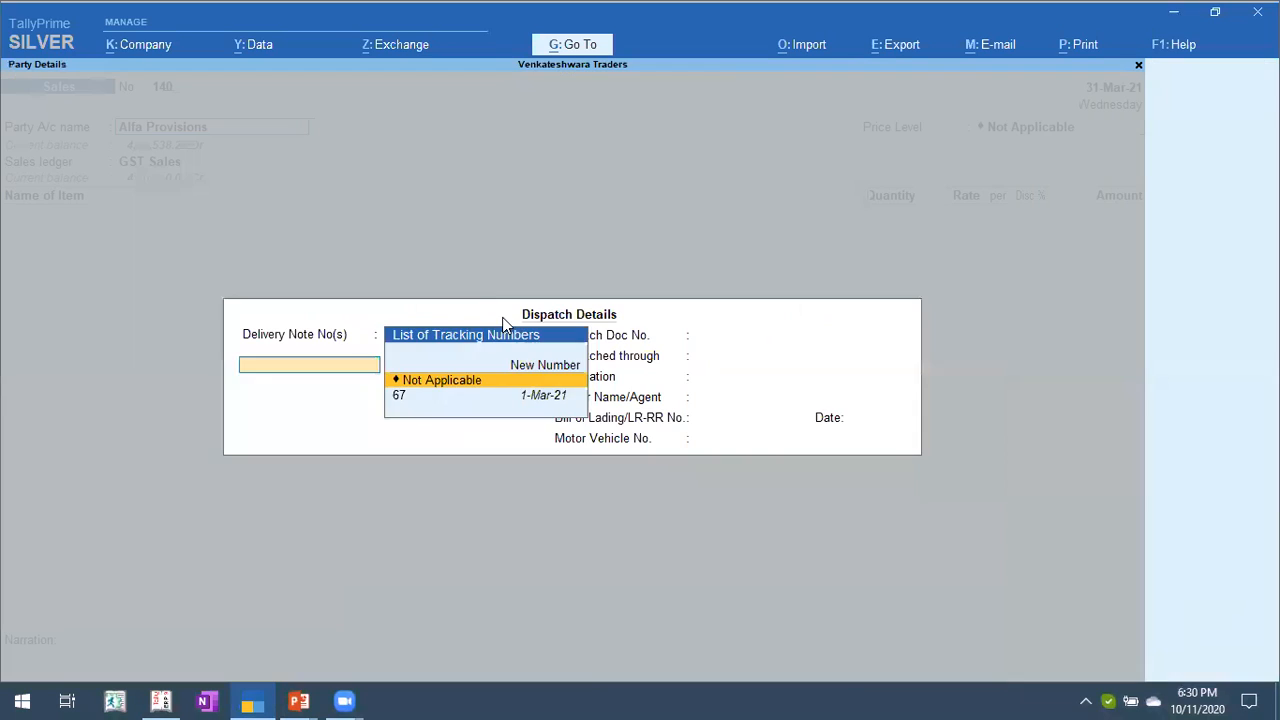
key(BackSpace)
key(BackSpace)
key(Return)
Switch to Tally.ERP 9 to view the delivery note tracking numbers in Party Details, and return to TallyPrime.
click(160, 700)
key(BackSpace)
key(Return)
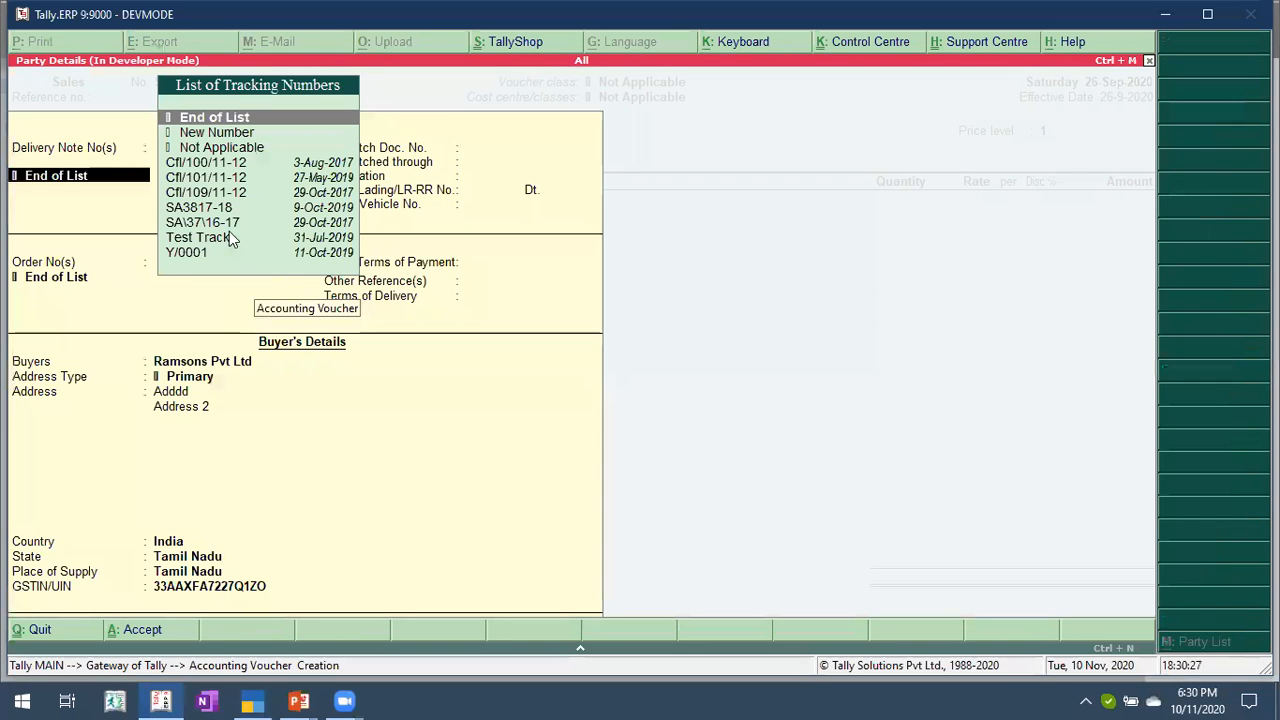
key(alt+Tab)
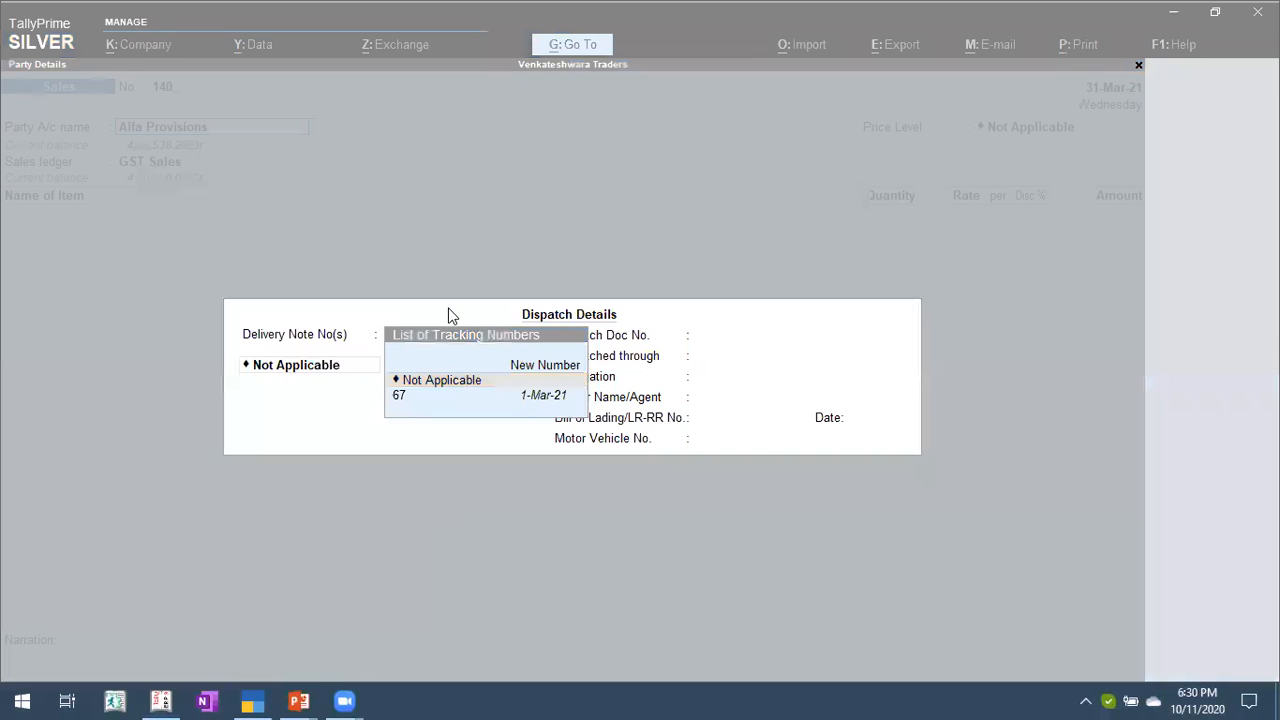
Keep the delivery note as Not Applicable and pass through the blank Dispatch Details fields to reach Party Details.
key(Return)
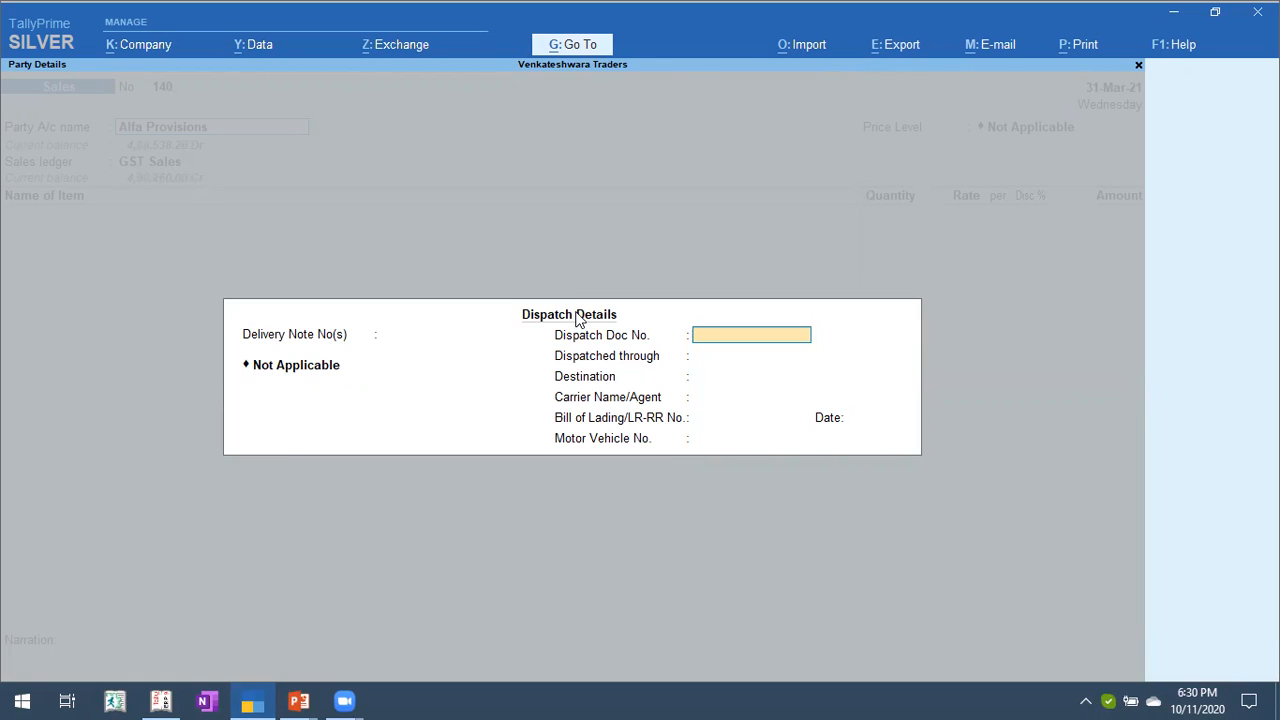
key(Return)
key(Return)
key(Return)
key(Return)
key(Return)
key(Return)
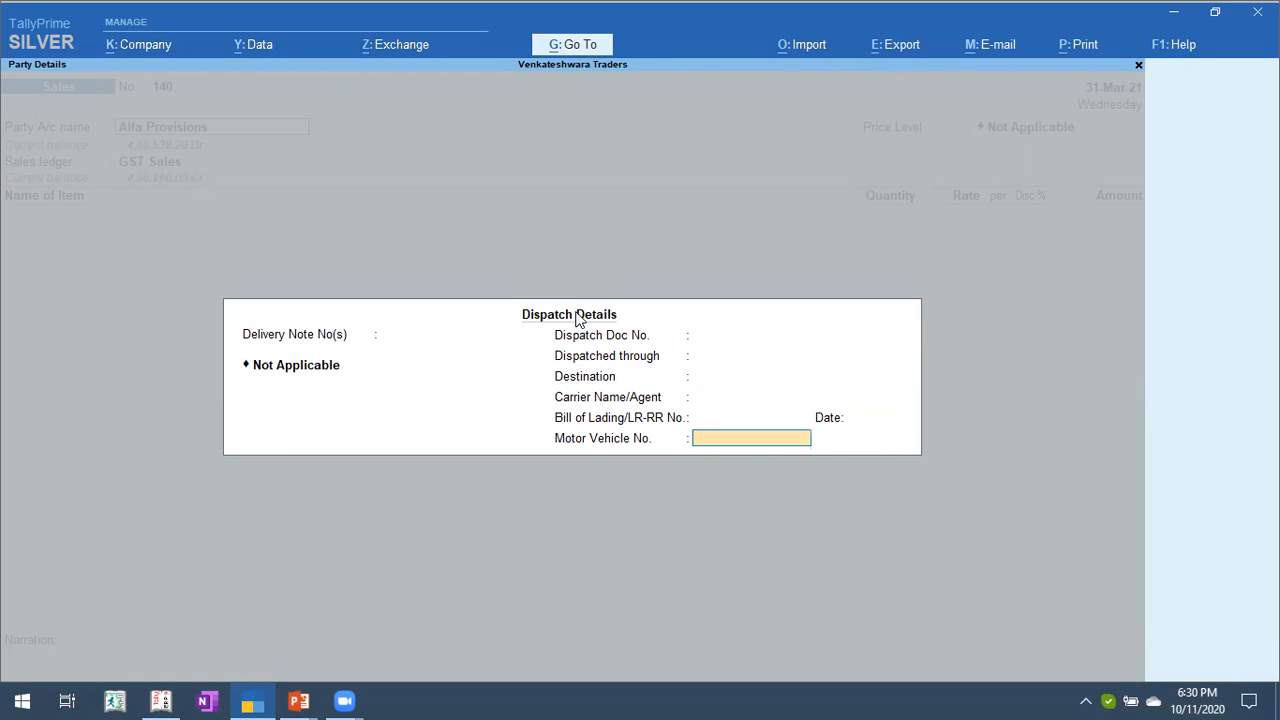
key(Return)
key(Return)
key(Return)
key(Return)
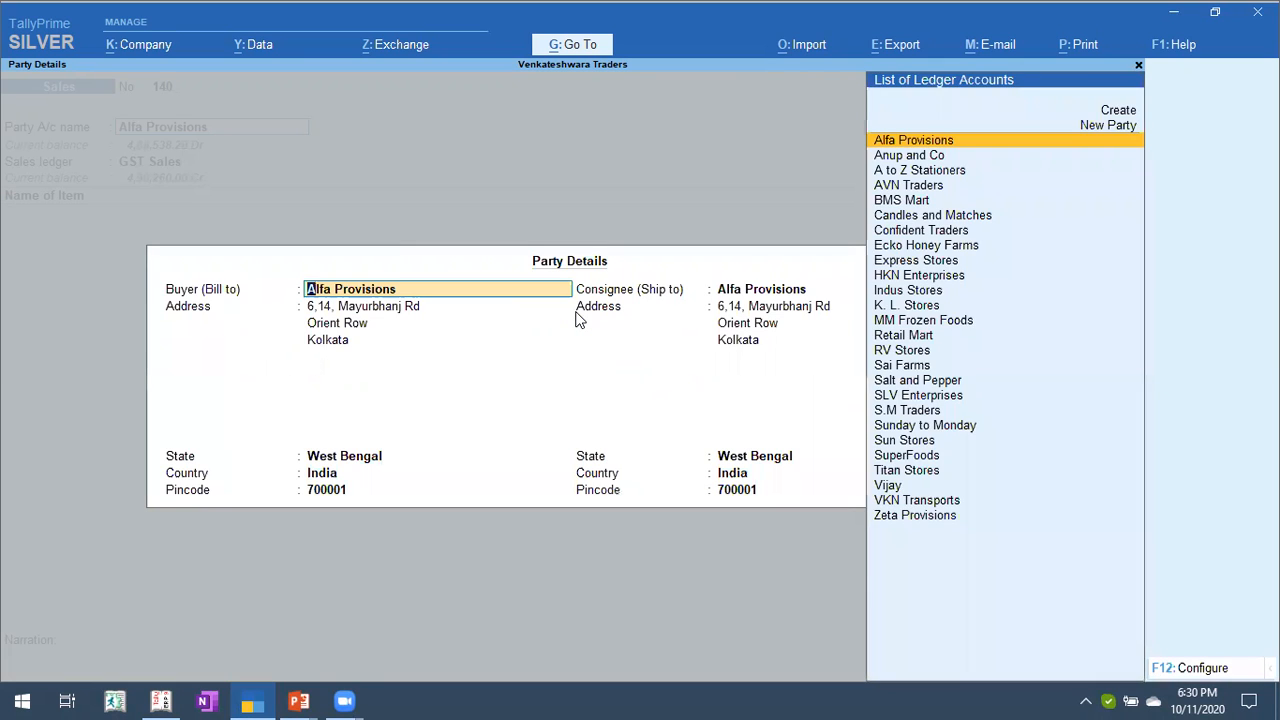
Accept the buyer and consignee details of Alfa Provisions and continue through the price level and GST Sales ledger to item entry.
key(Return)
key(Return)
key(Return)
key(Return)
key(Return)
key(Return)
key(Return)
key(Return)
key(Return)
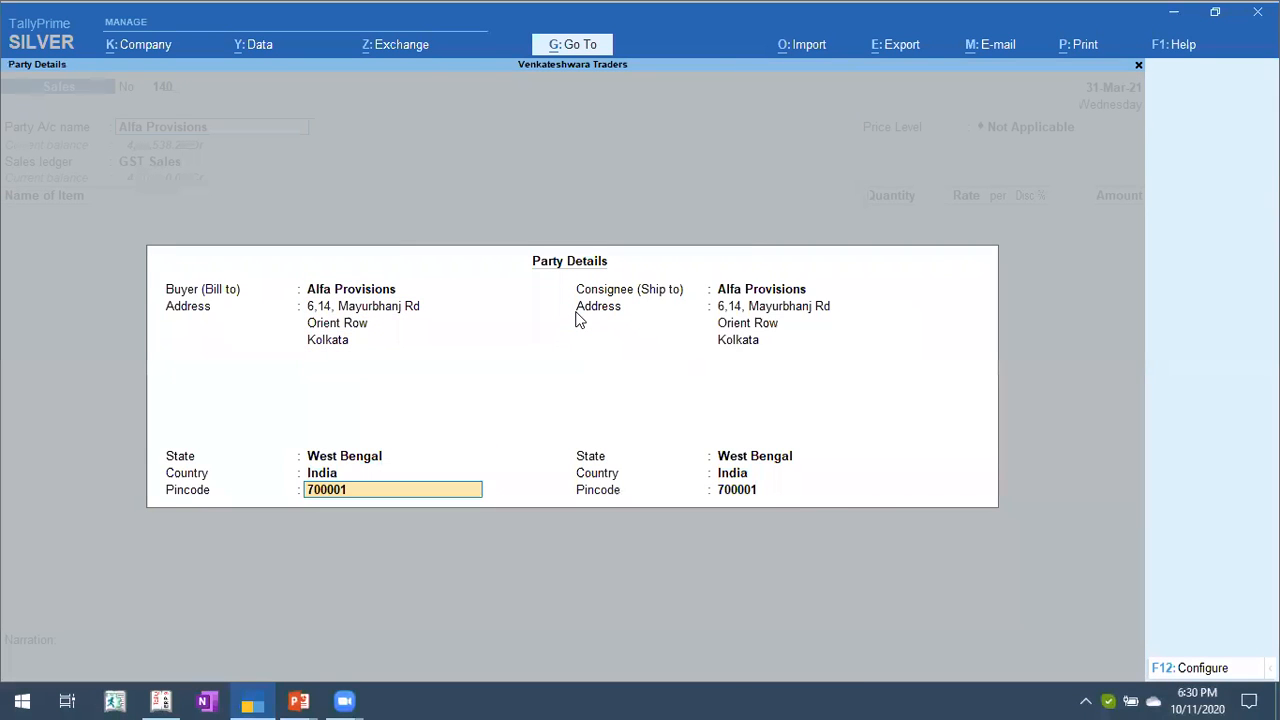
key(Return)
key(Return)
key(Return)
key(Return)
key(Return)
key(Return)
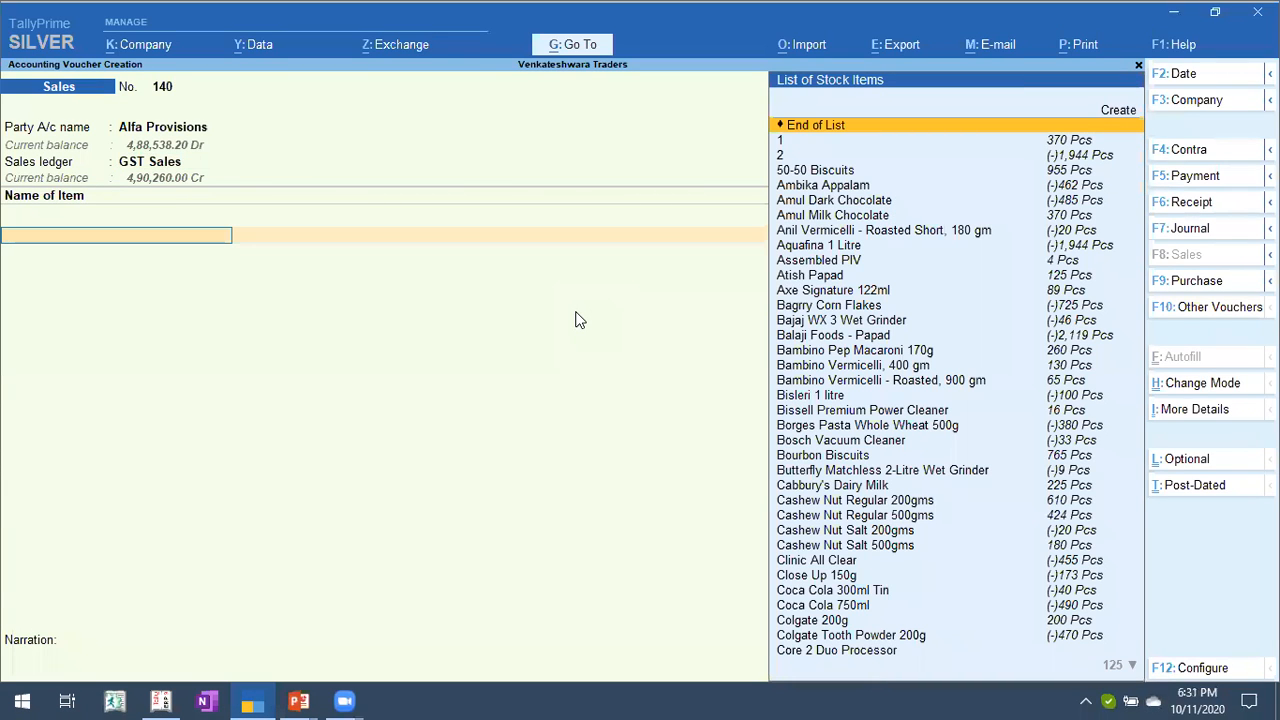
Check the sales voucher's configuration unchanged and discard the current entry to get a blank sales voucher.
key(F12)
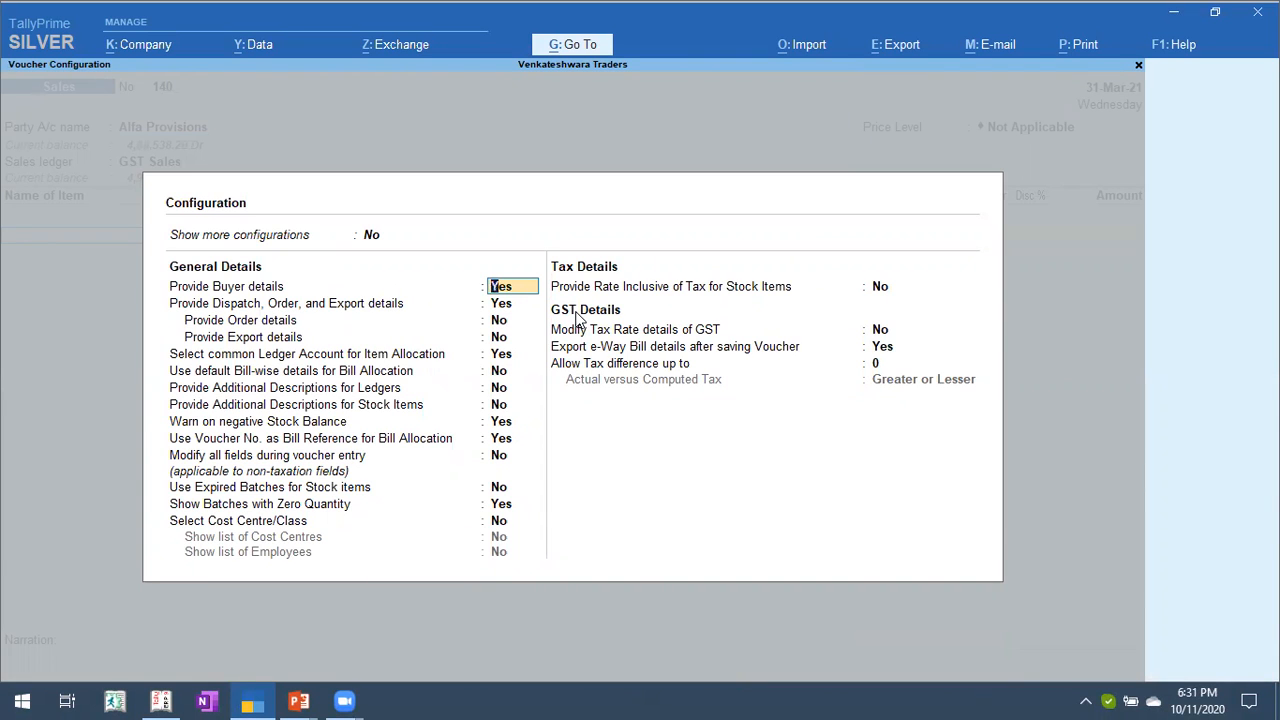
key(Escape)
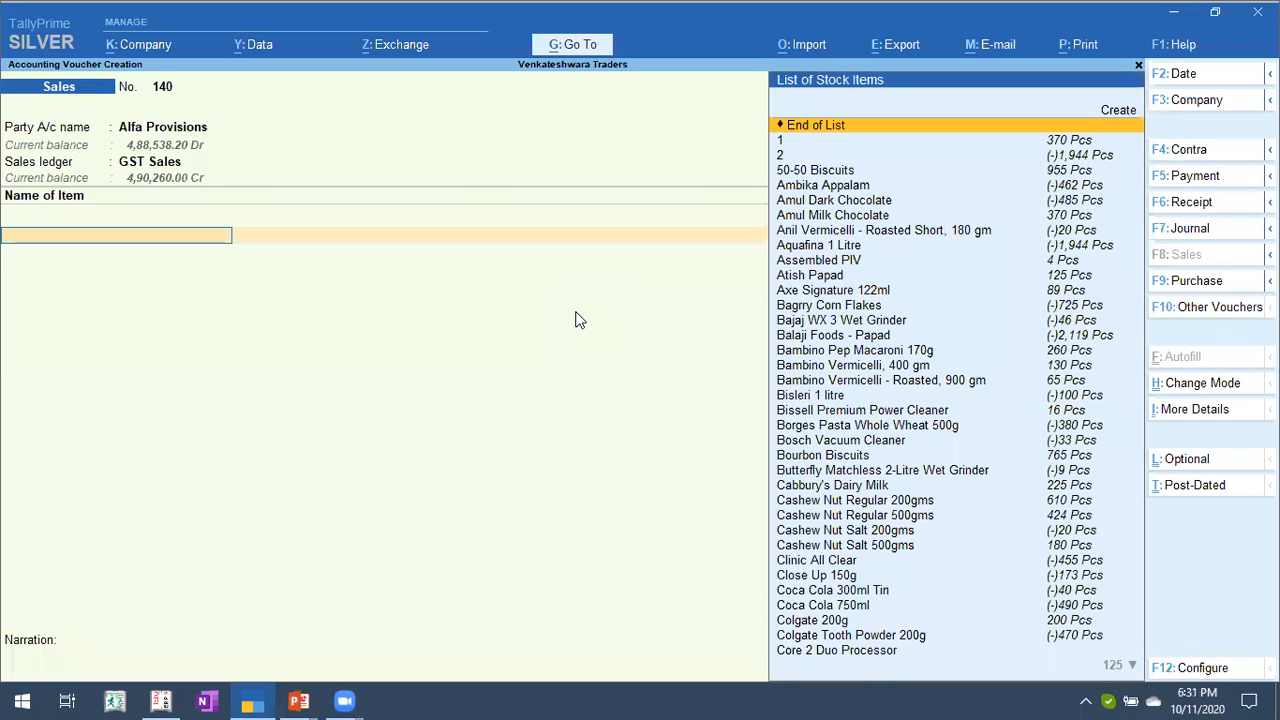
key(Escape)
key(Return)
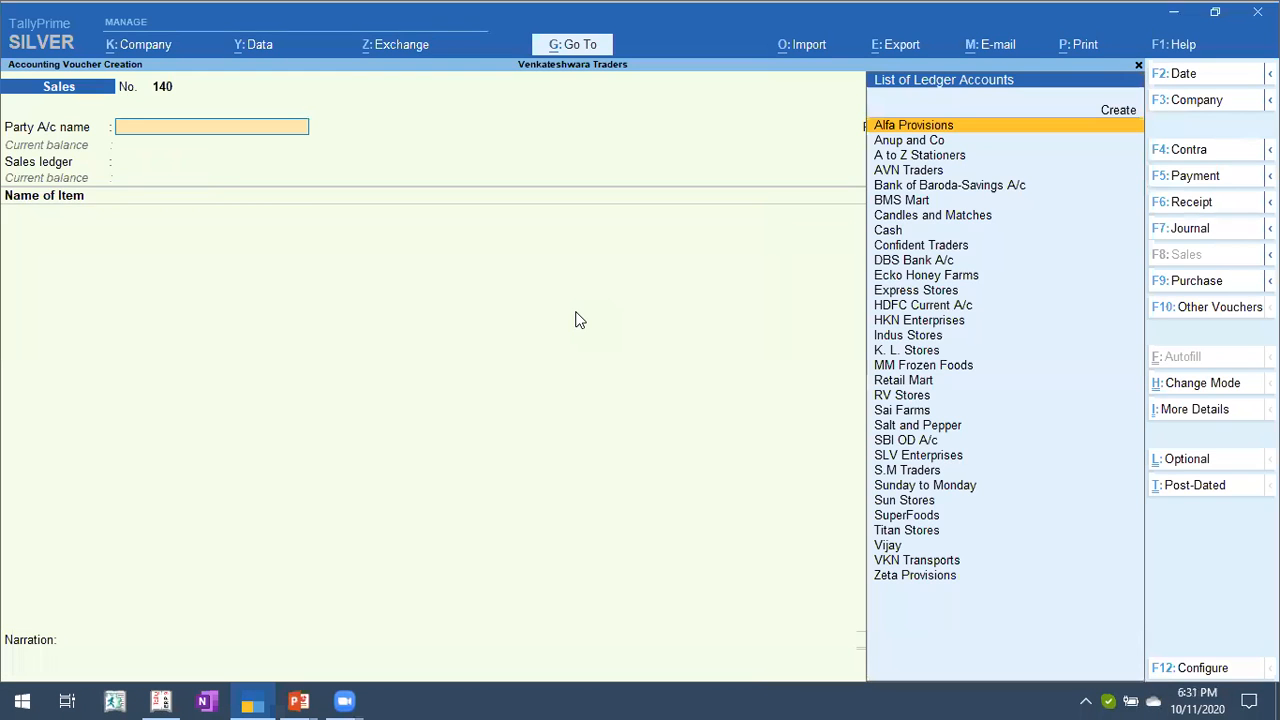
Set Provide Buyer details to No in the sales voucher's configuration and save it.
key(F12)
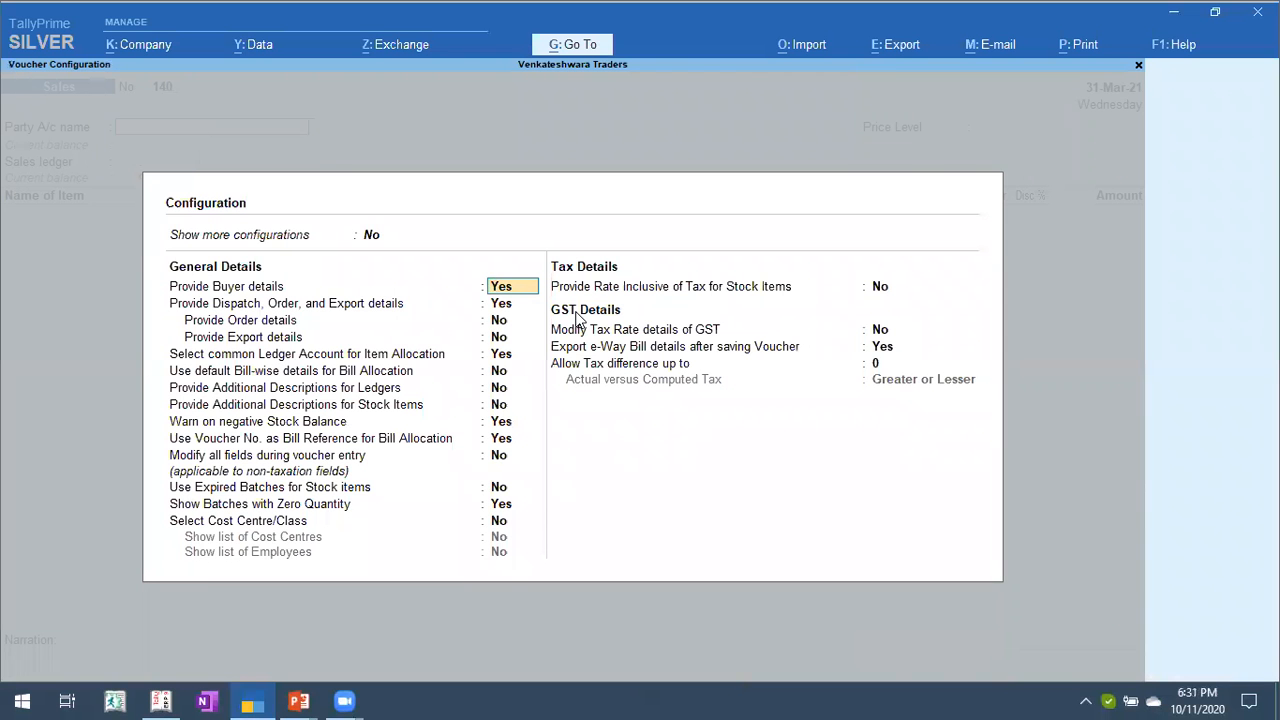
key(Down)
key(Up)
key(n)
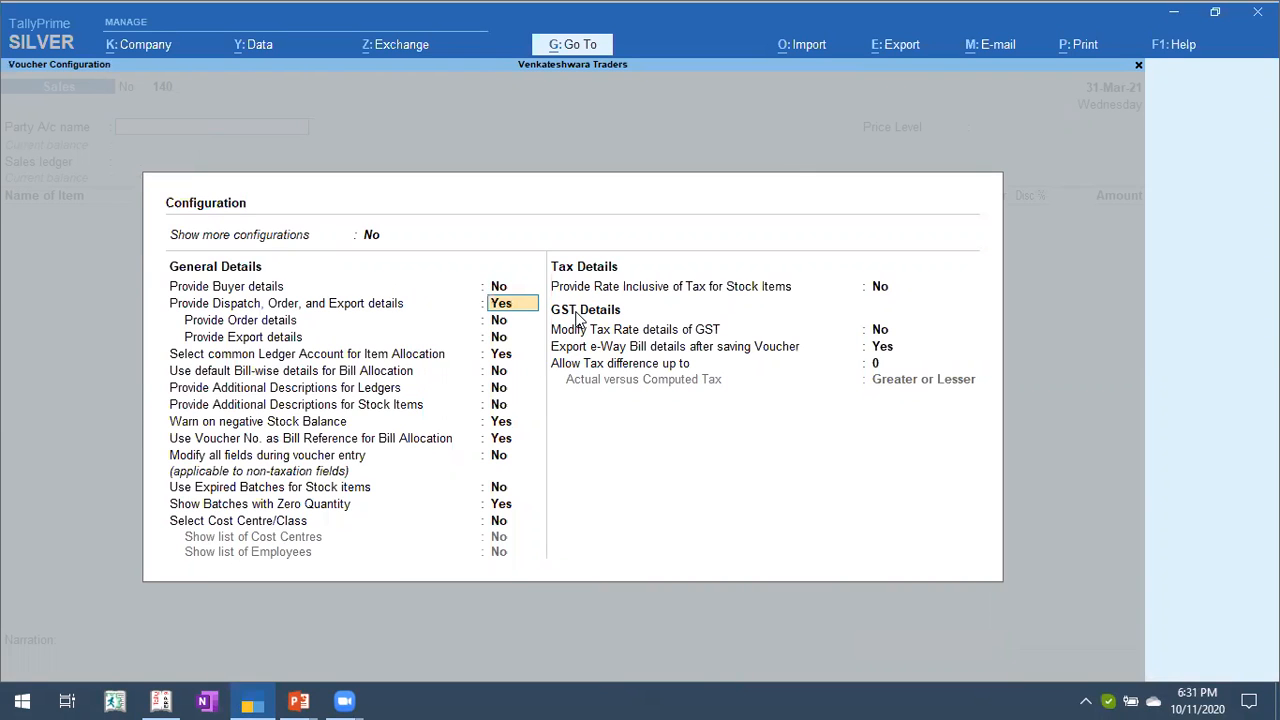
key(ctrl+a)
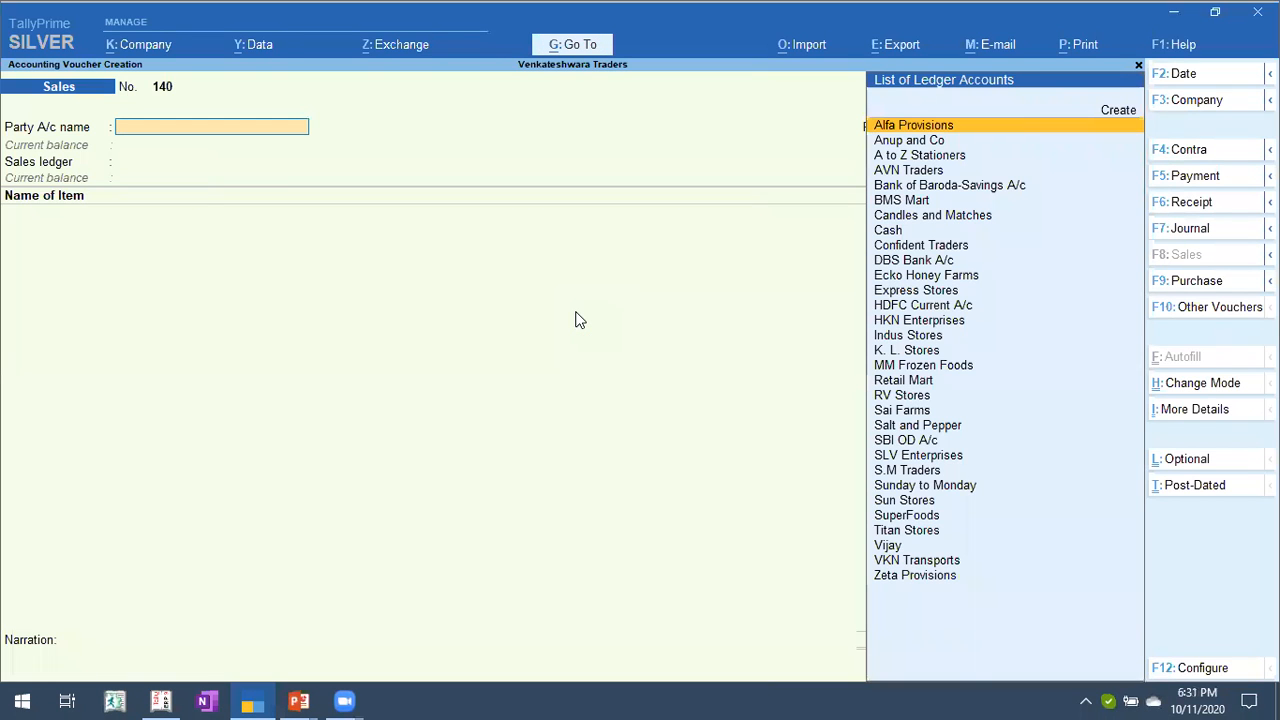
Choose Alfa Provisions as the party, view Dispatch Details among the voucher's additional details, and quit without entering anything.
key(Return)
key(ctrl+a)
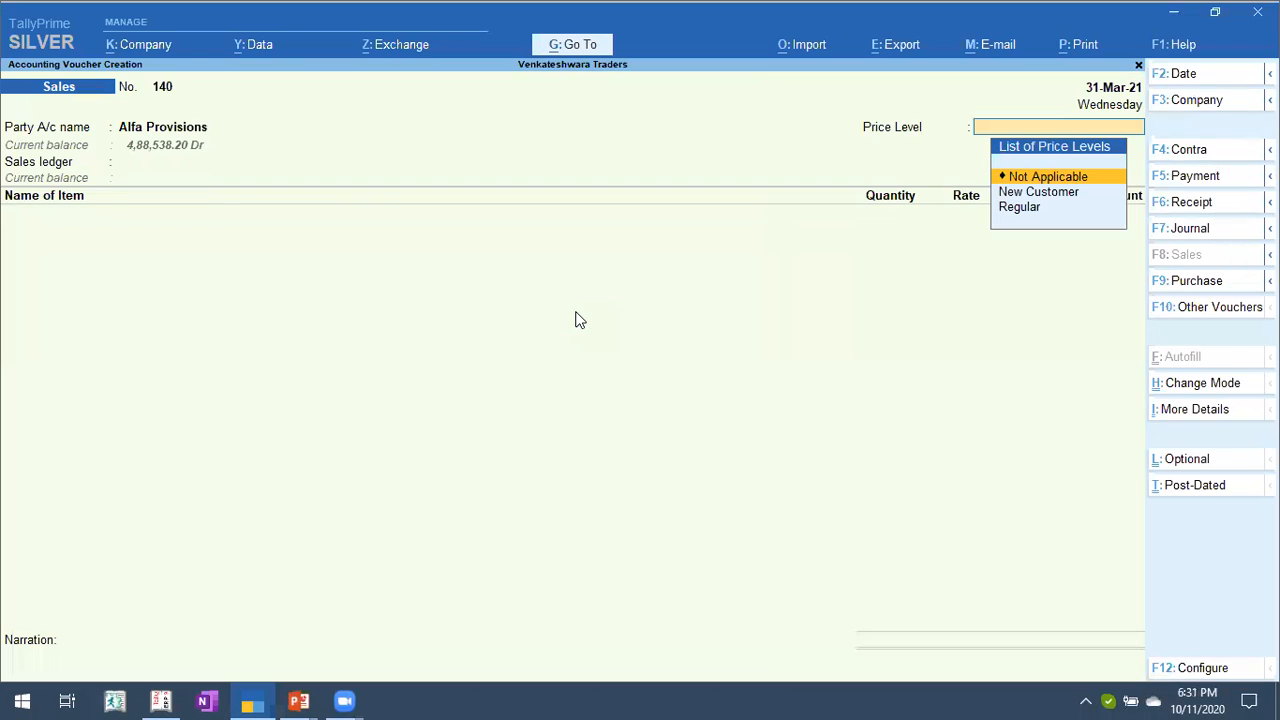
click(1192, 412)
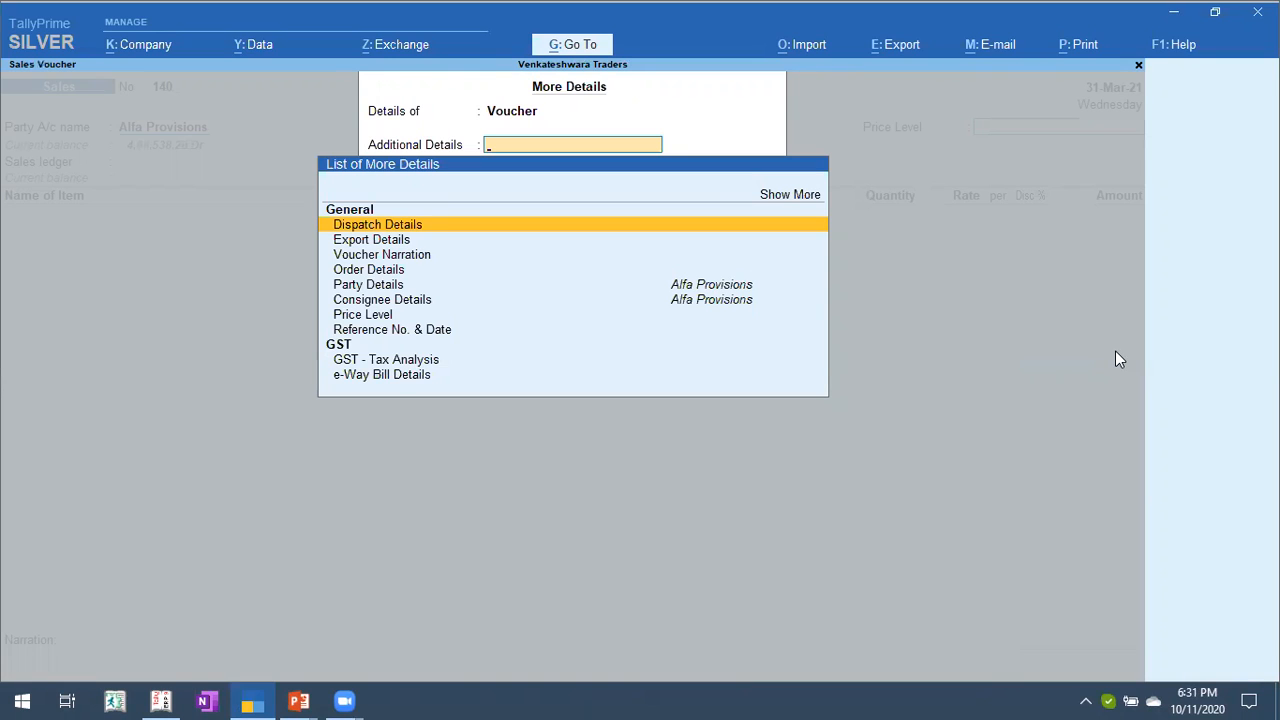
key(Return)
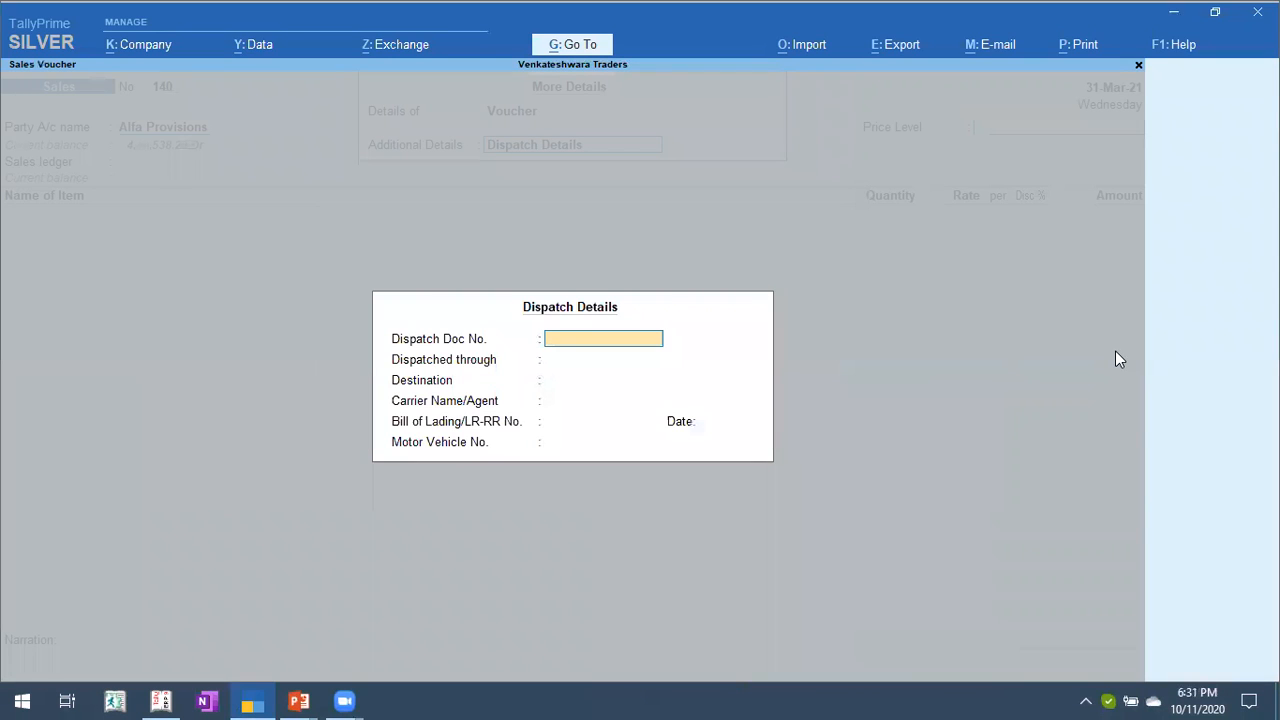
key(Escape)
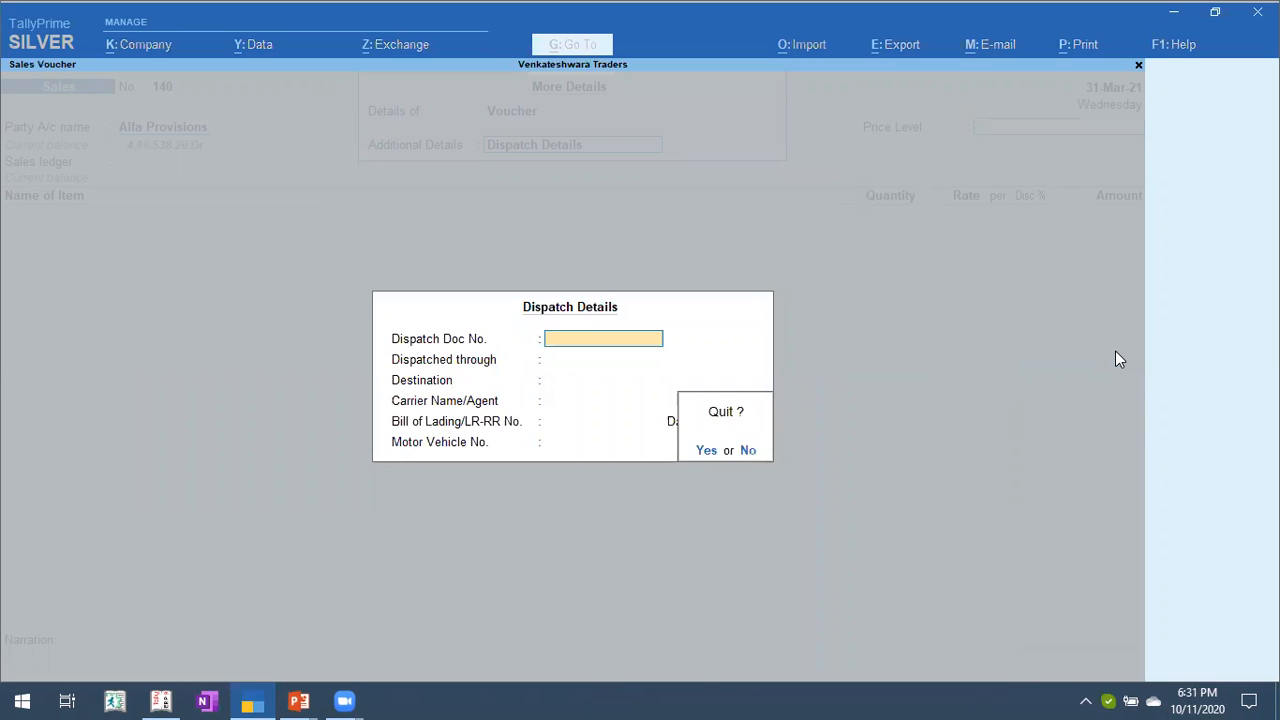
key(y)
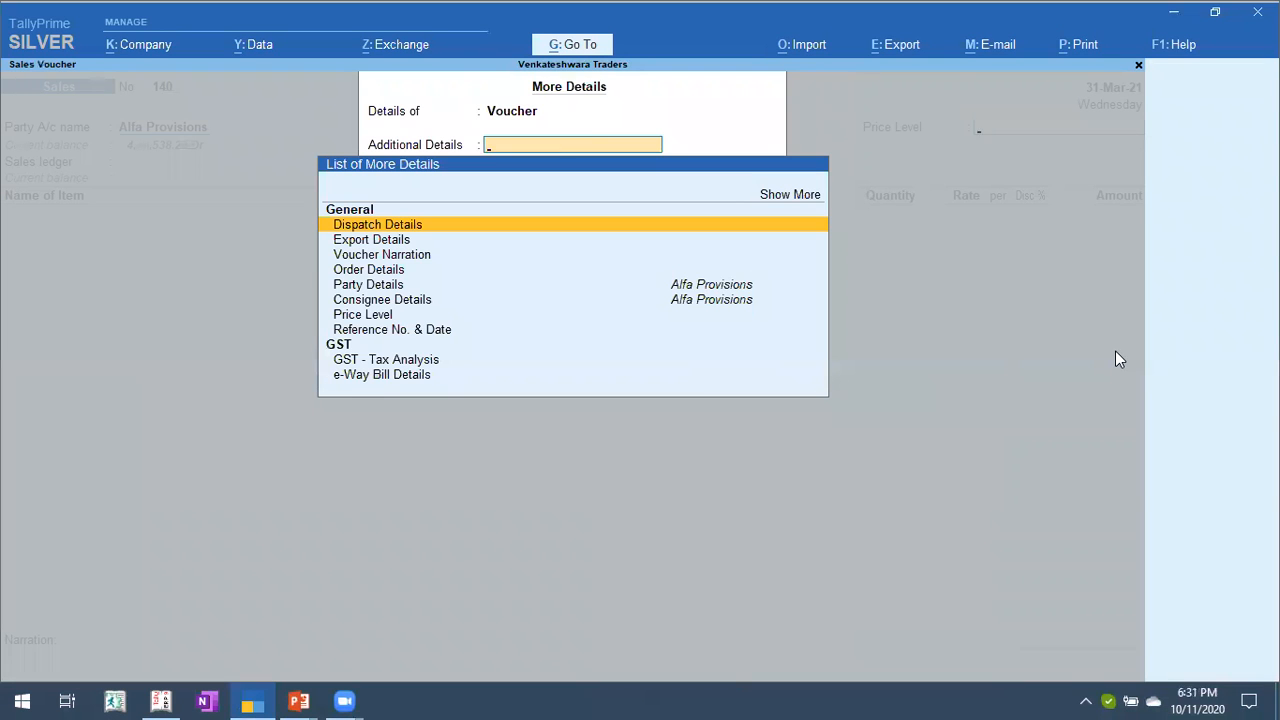
key(Escape)
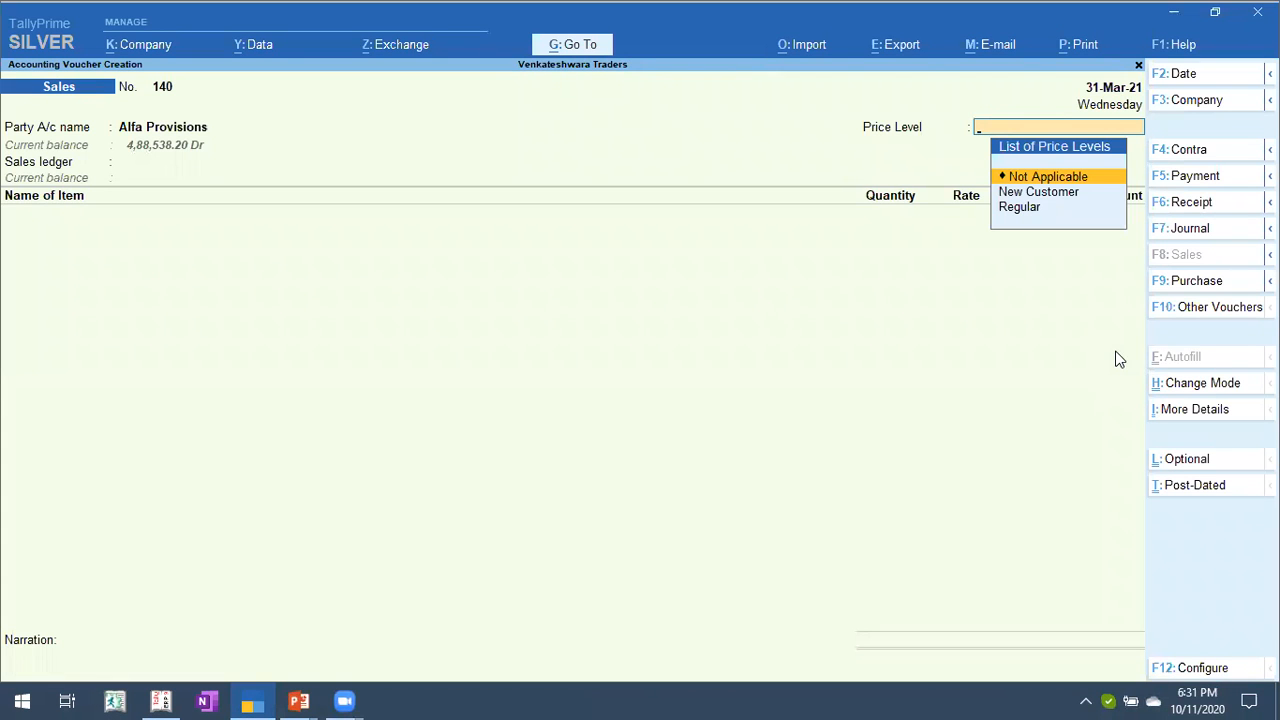
Set Provide Dispatch, Order, and Export details to No in the sales voucher's configuration and save it.
key(F12)
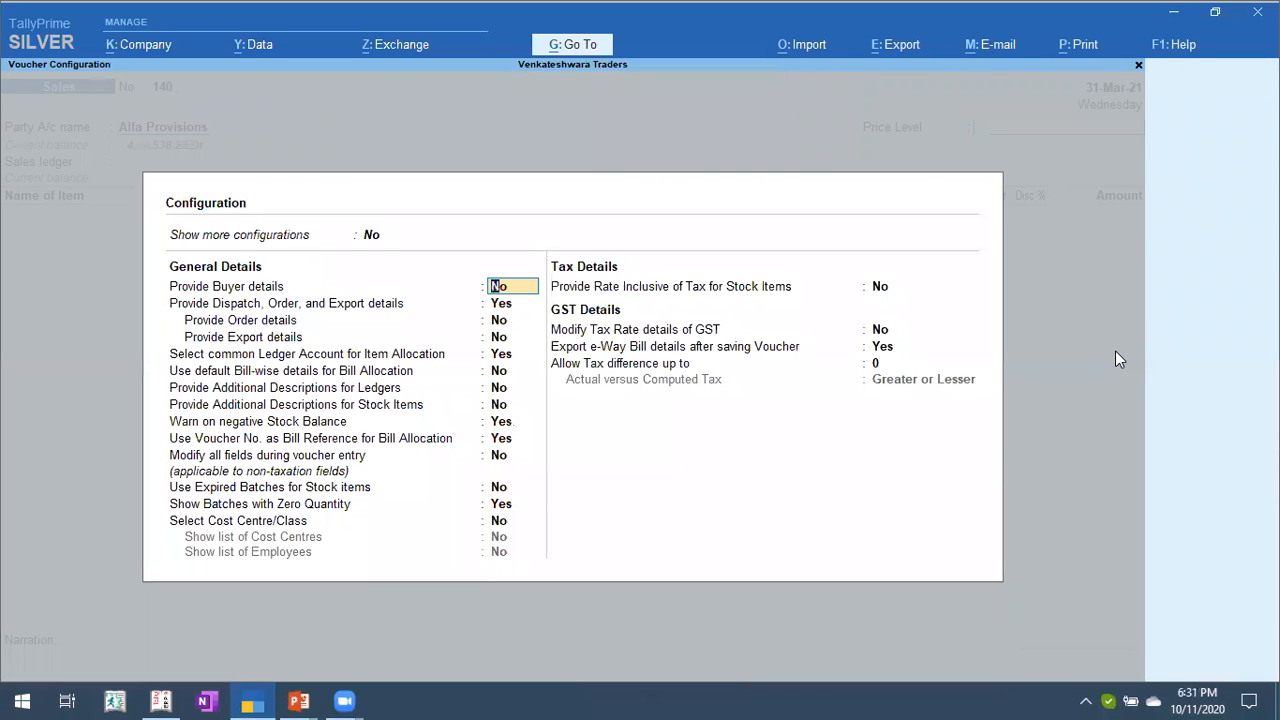
key(Return)
key(Return)
key(ctrl+a)
key(BackSpace)
key(Return)
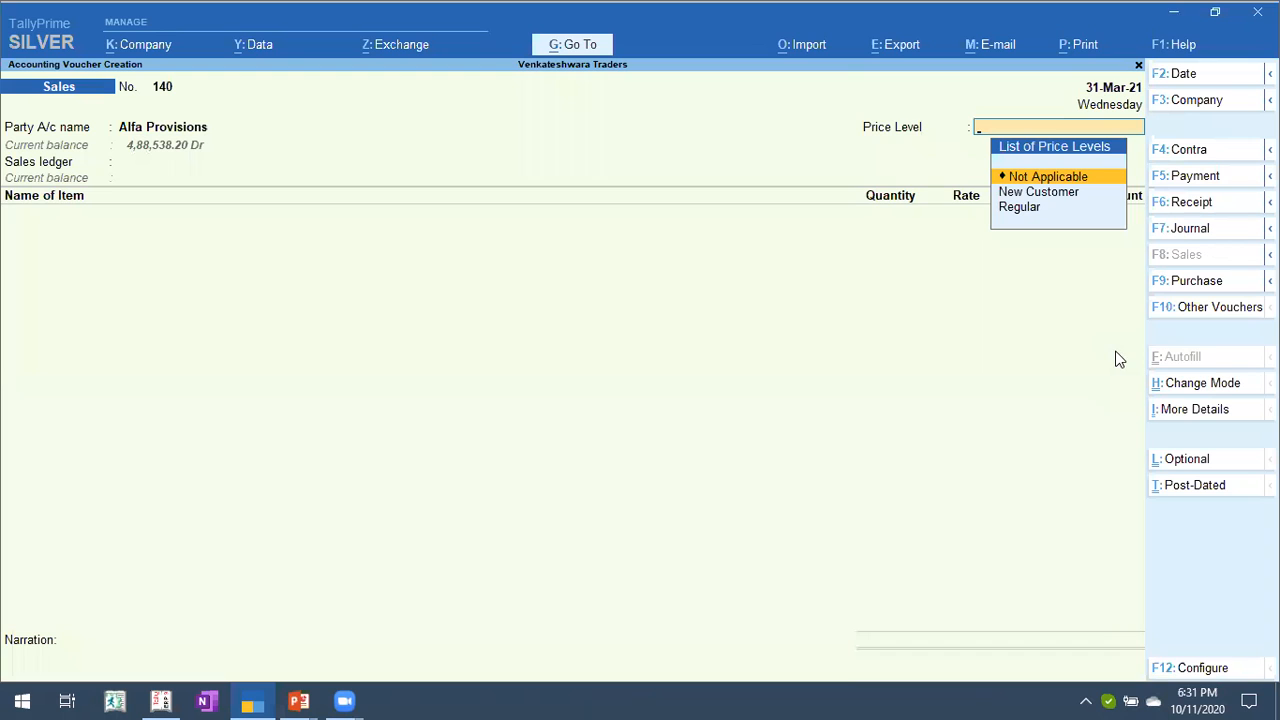
Find Dispatch Details among the voucher's additional details and go through its fields, leaving them blank.
click(1179, 408)
text(D)
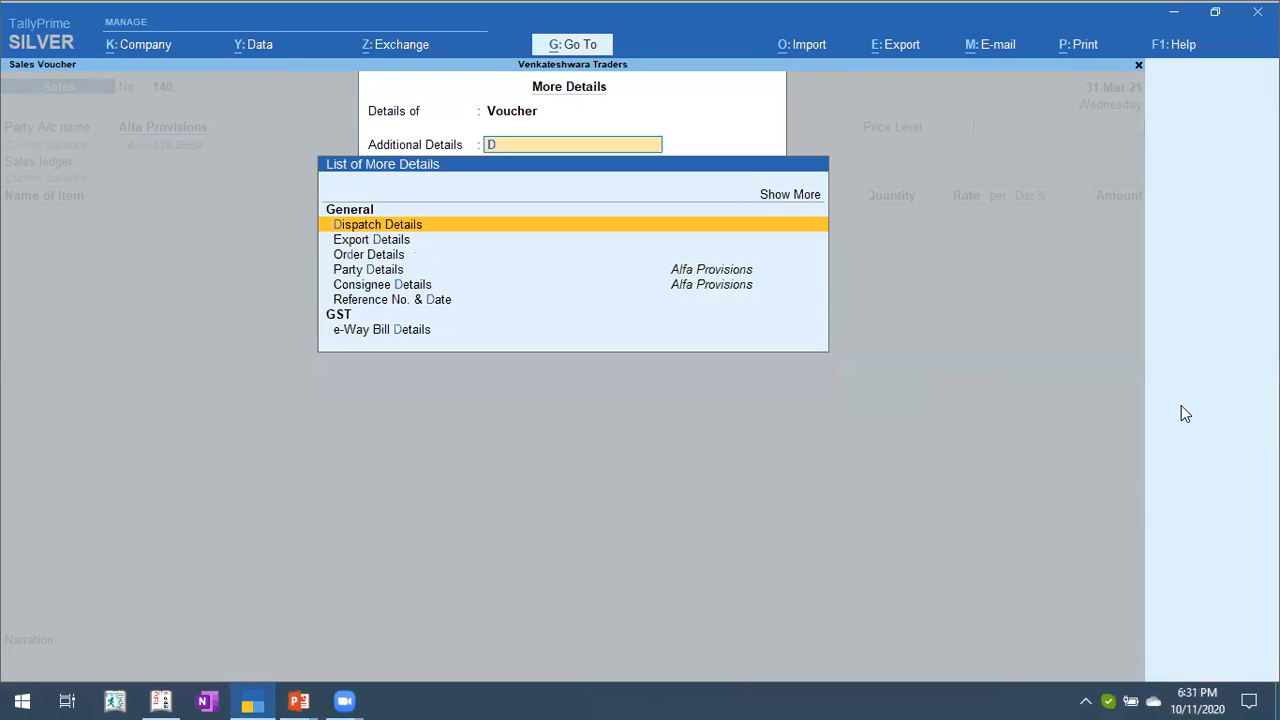
text(is)
key(Return)
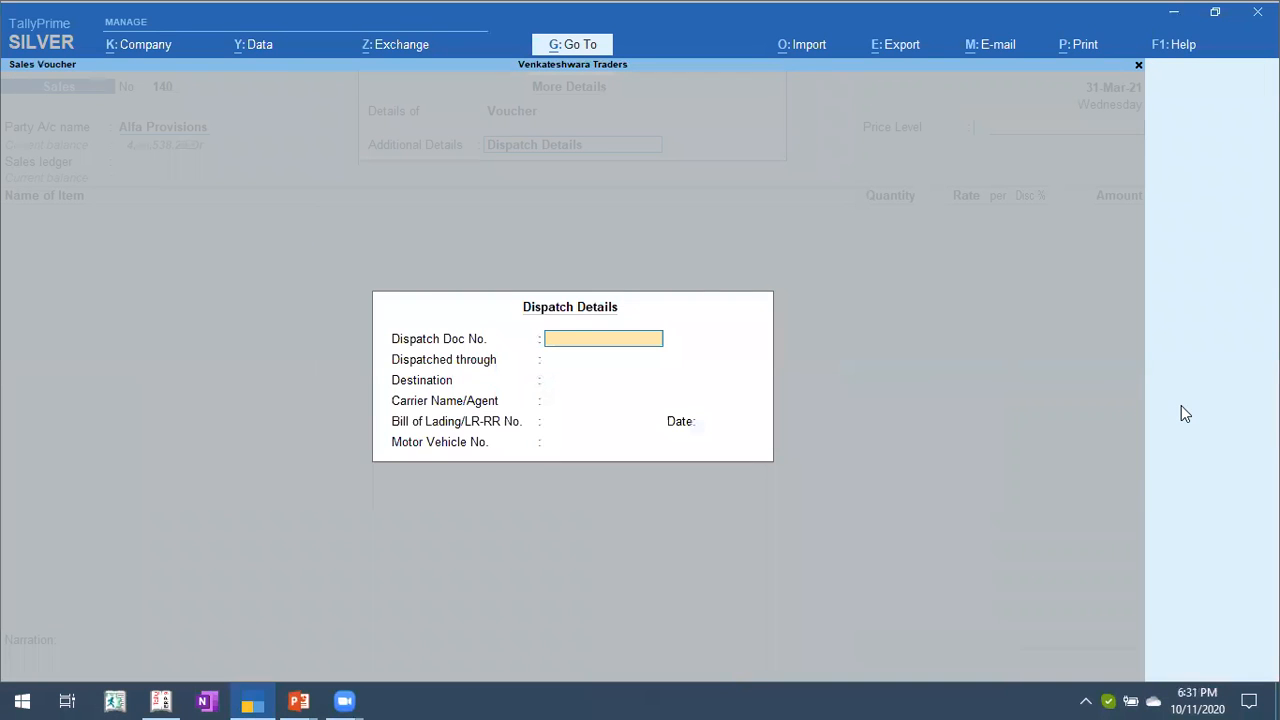
key(Return)
key(Return)
key(Return)
key(Return)
key(Return)
key(Return)
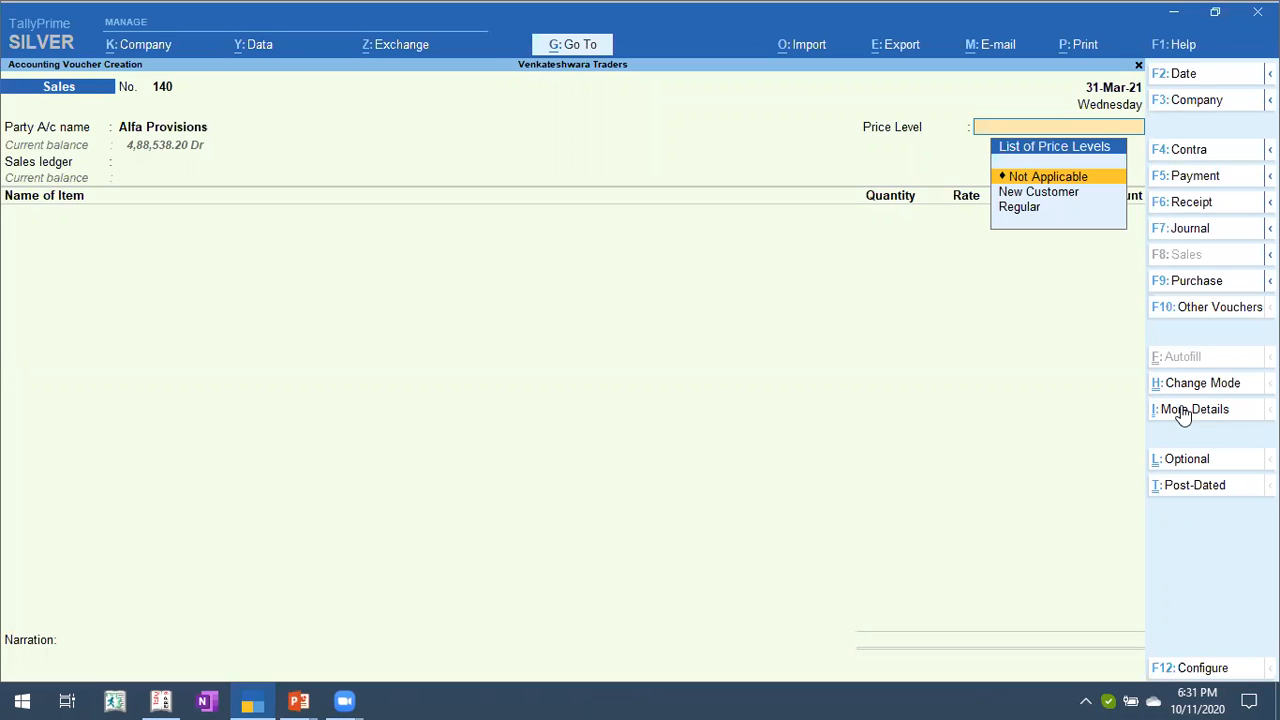
Review the sales voucher's configuration options and the list of additional details available for the voucher.
key(F12)
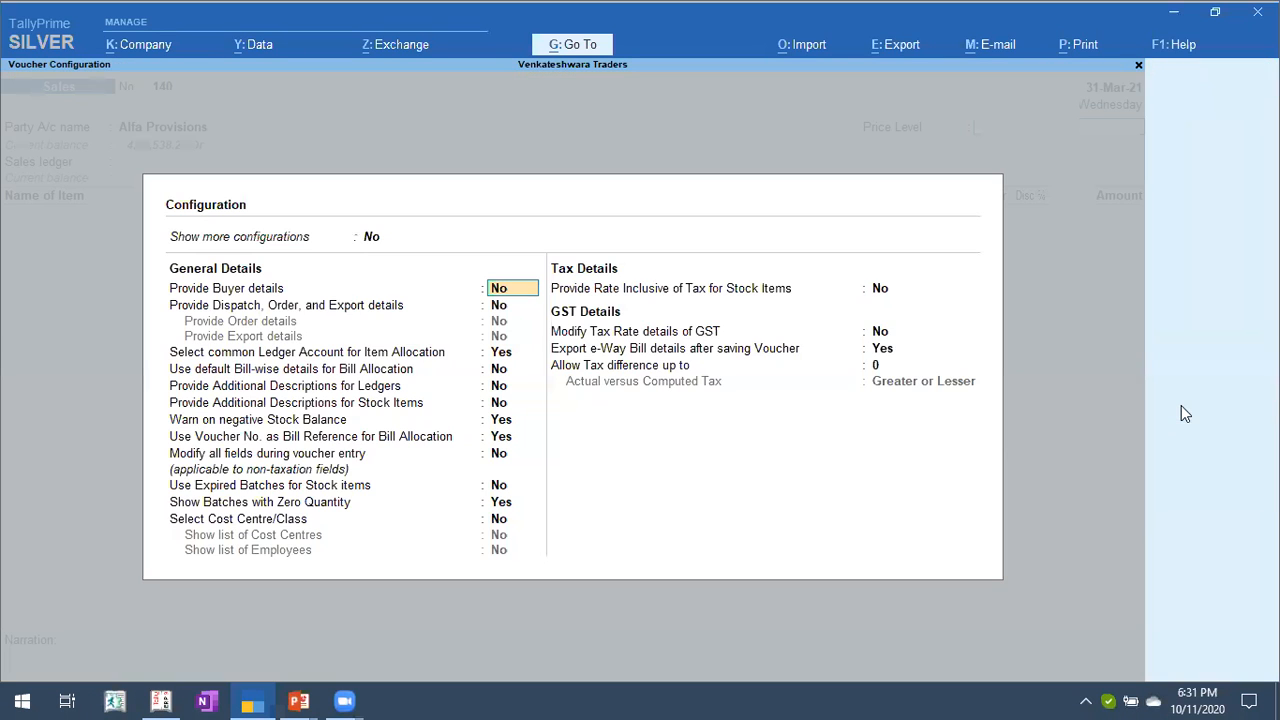
key(Escape)
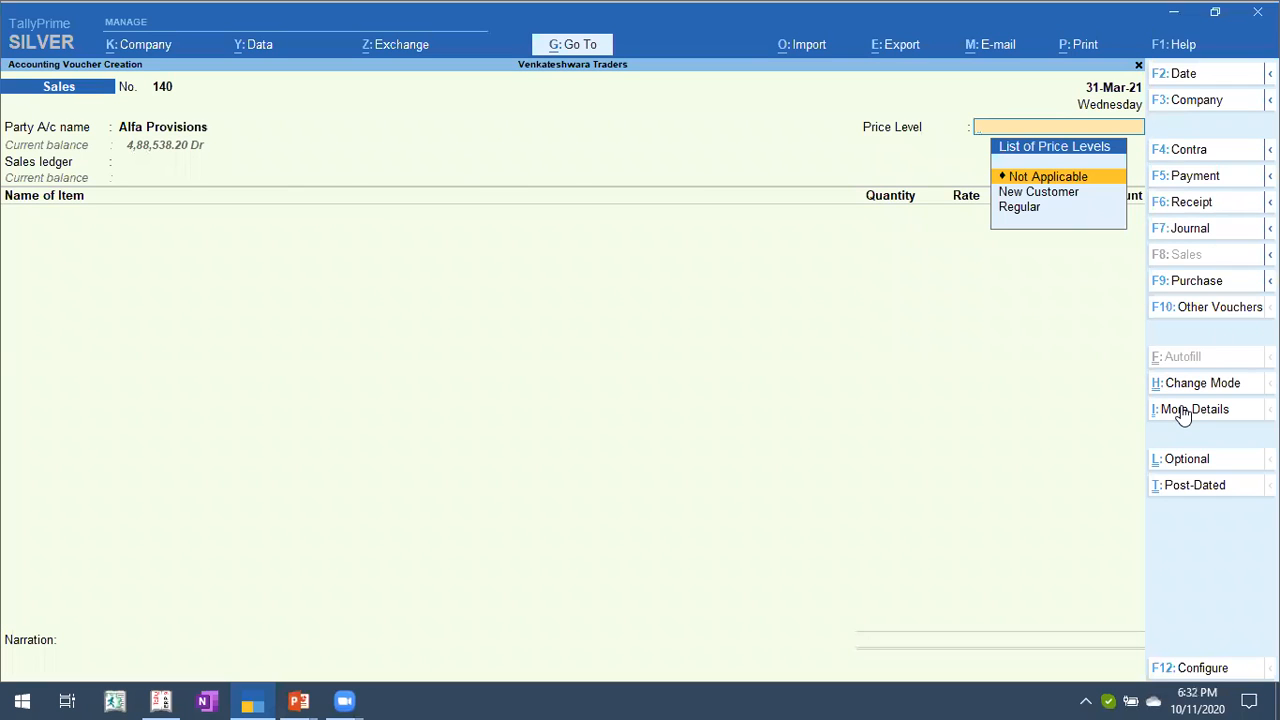
click(1183, 411)
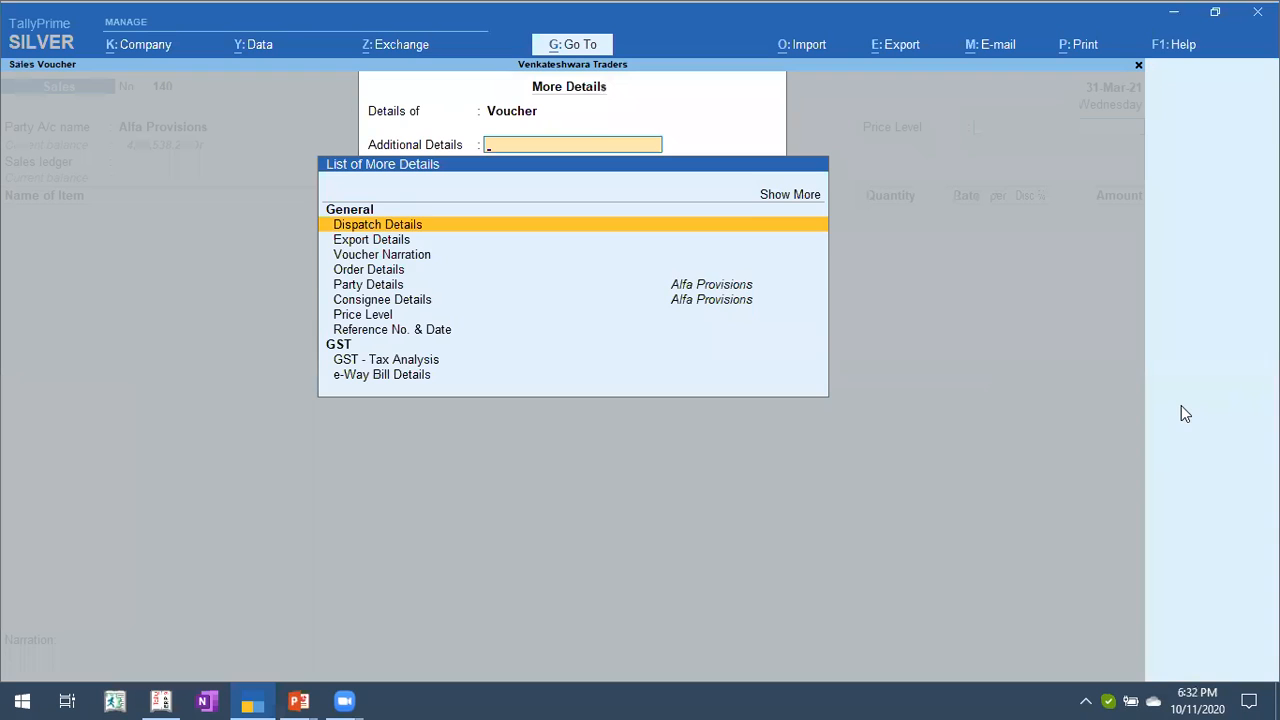
key(Down)
key(Down)
key(Down)
key(Down)
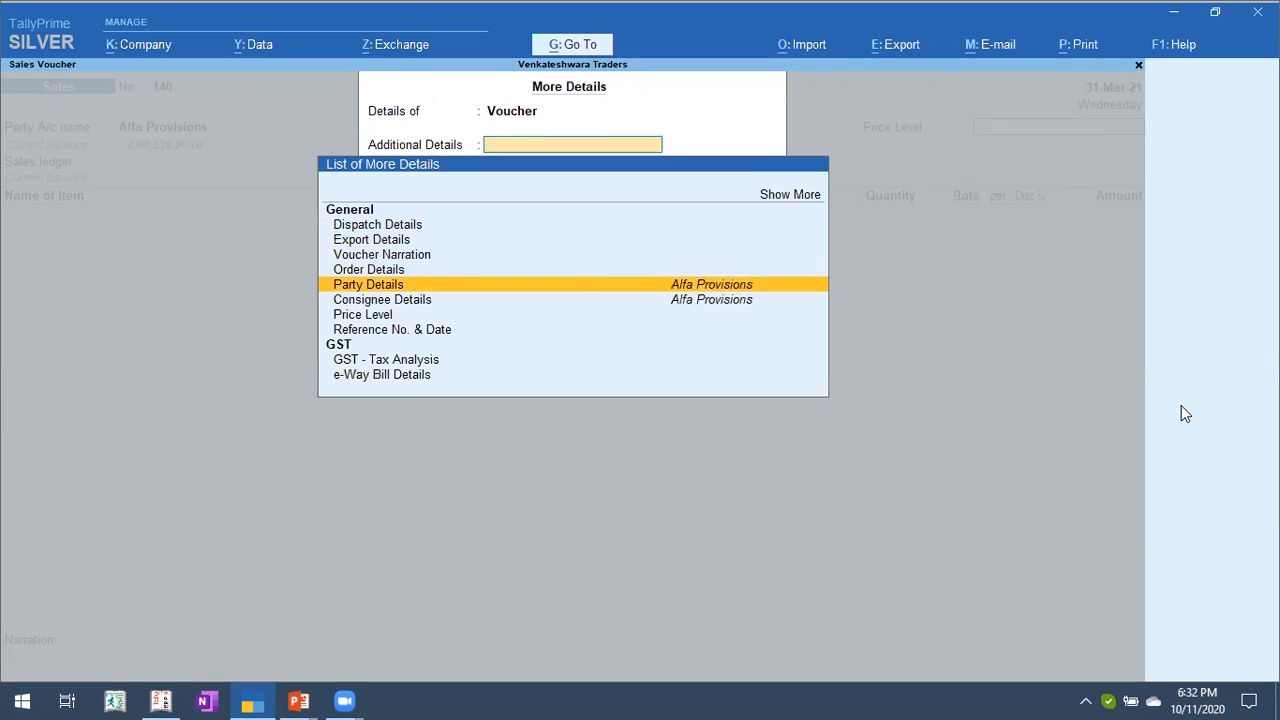
key(Escape)
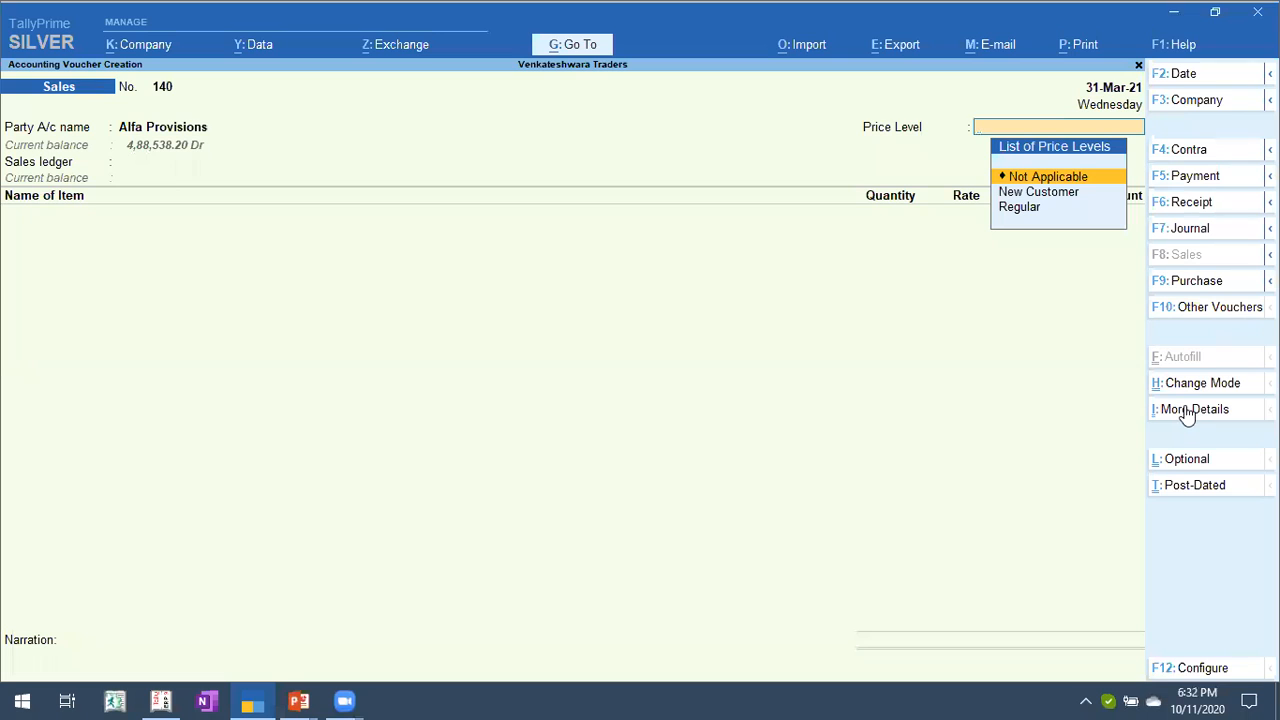
View the Party Details of Alfa Provisions from the voucher's additional details and return to the voucher unchanged.
click(1185, 410)
key(Down)
key(Down)
key(Down)
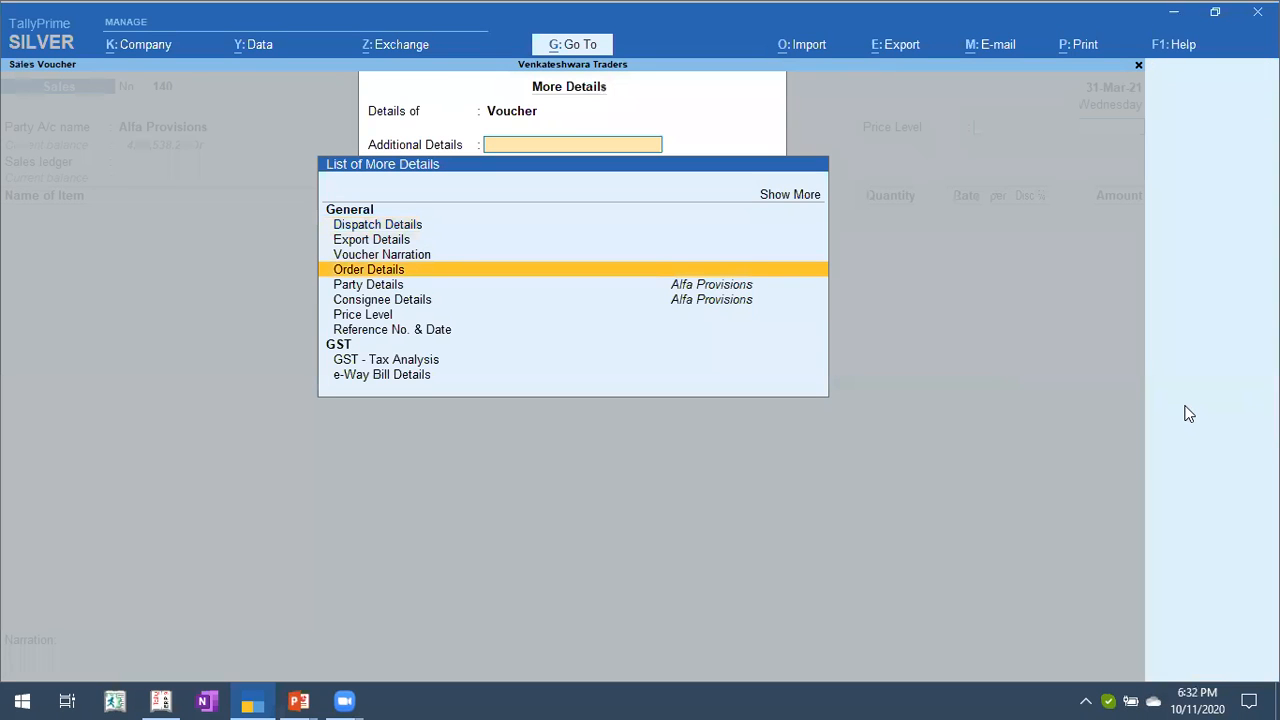
key(Down)
key(Return)
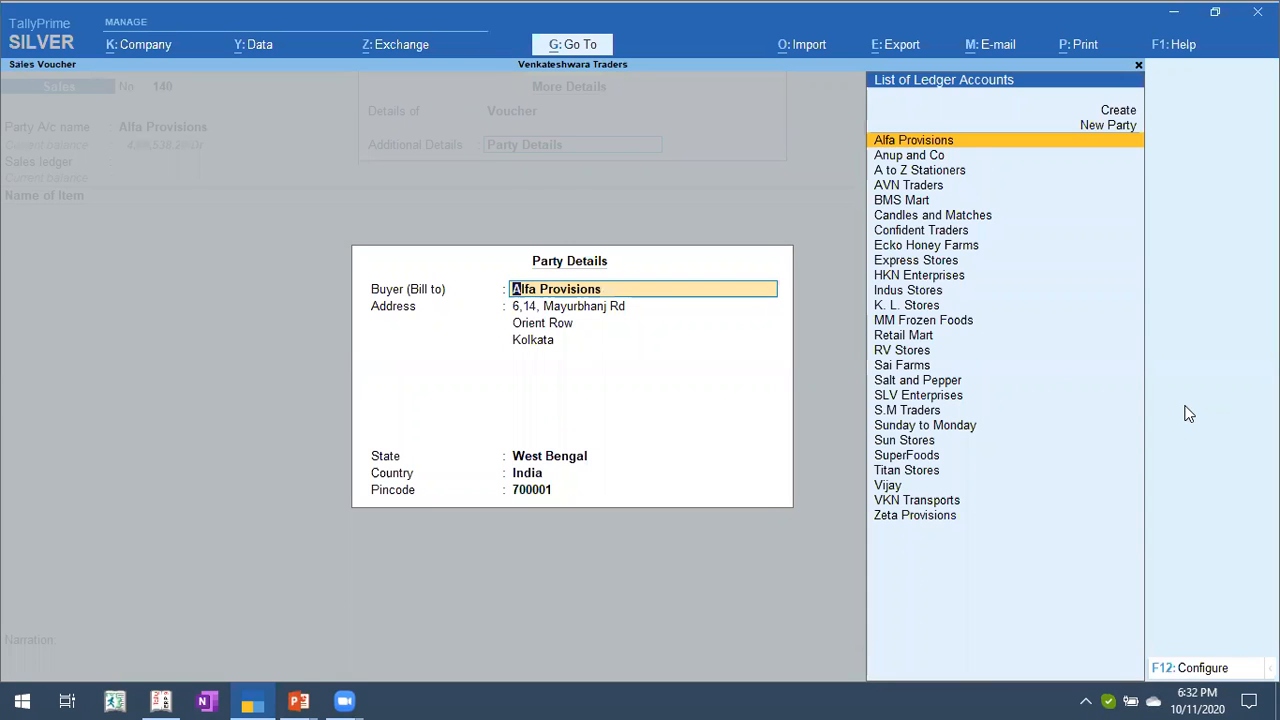
key(Escape)
key(Return)
key(Escape)
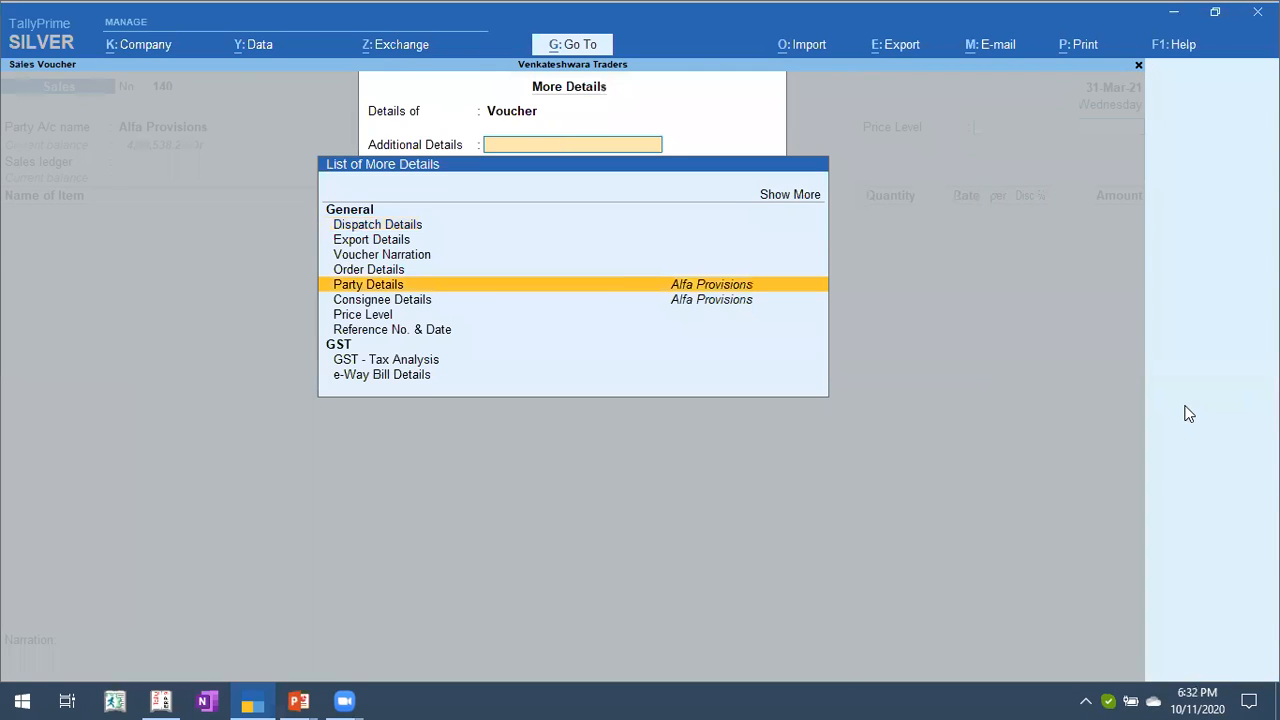
key(Escape)
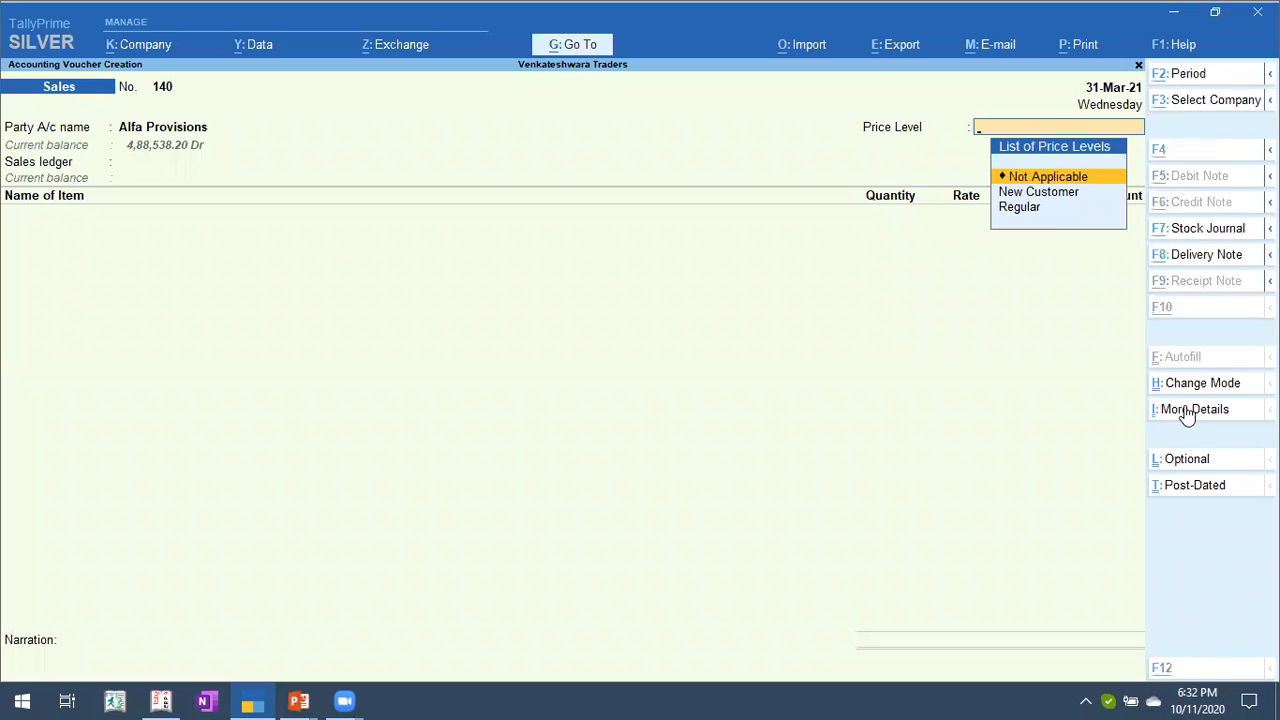
Switch to the PowerPoint slide listing the sales invoice changes, and return to TallyPrime.
key(alt+Tab)
key(Tab)
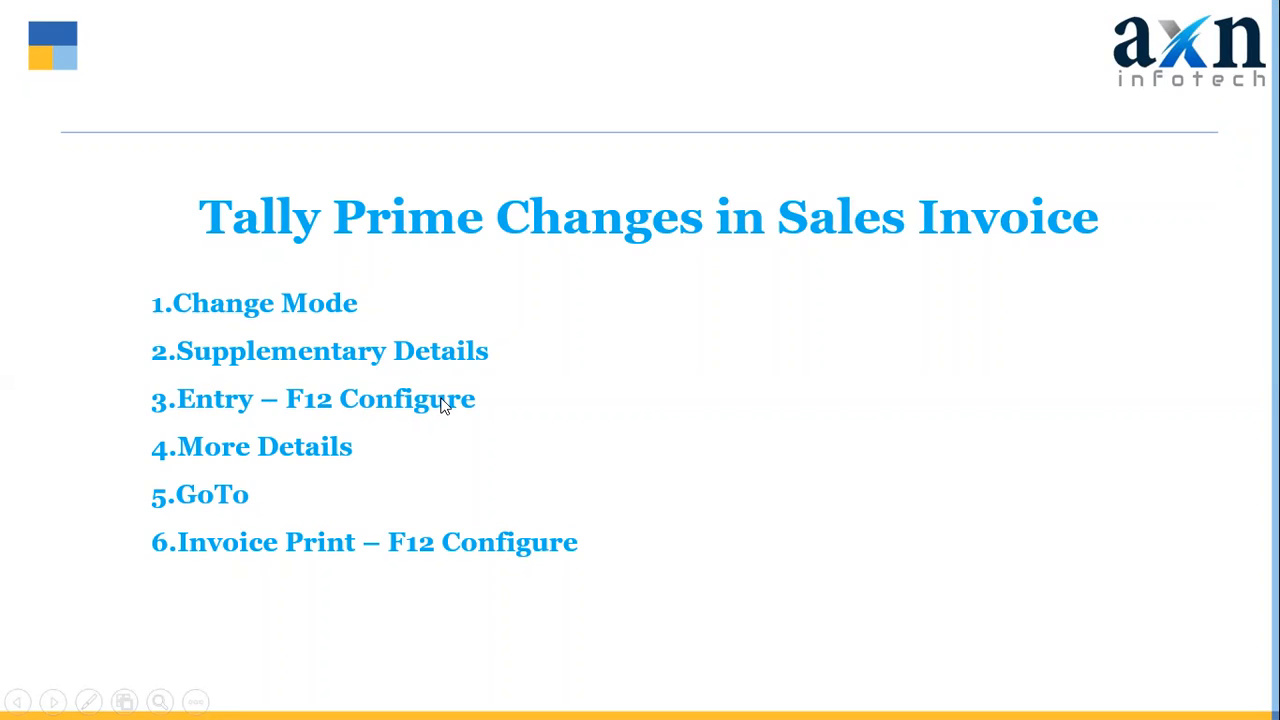
key(alt+Tab)
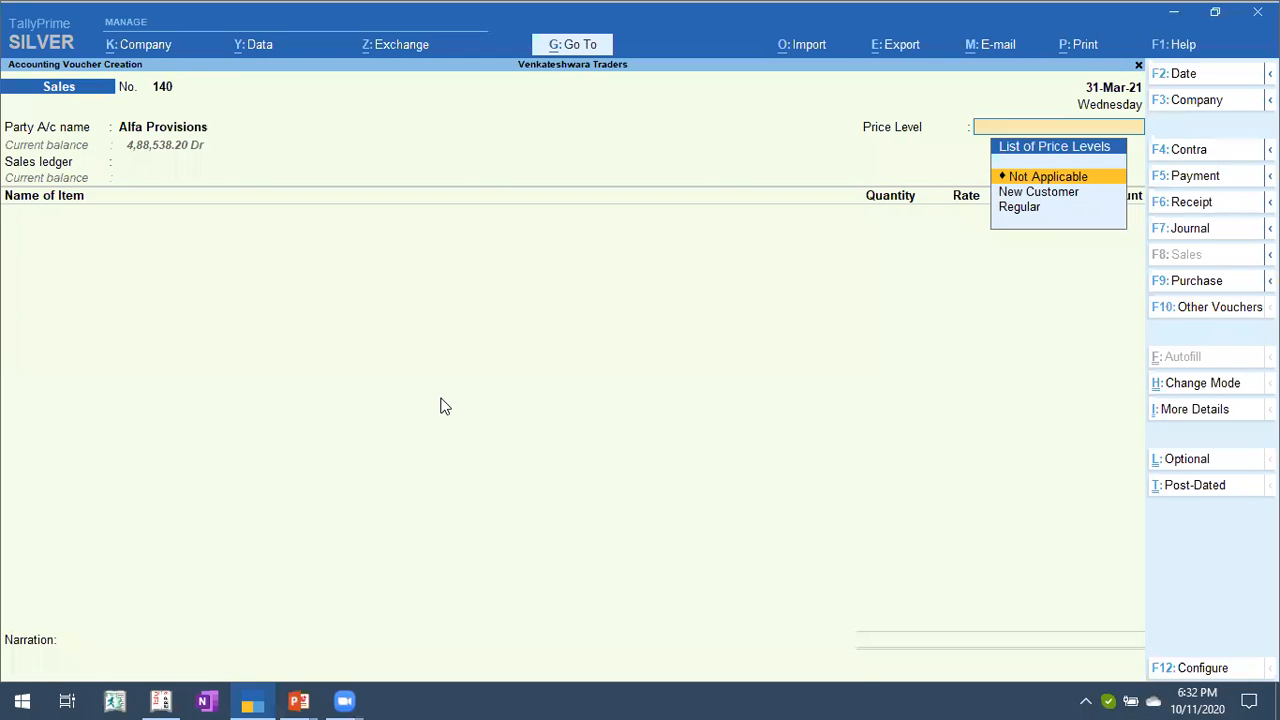
Go back to the party name field and set Show more configurations and Show all configurations to Yes in the voucher configuration.
key(BackSpace)
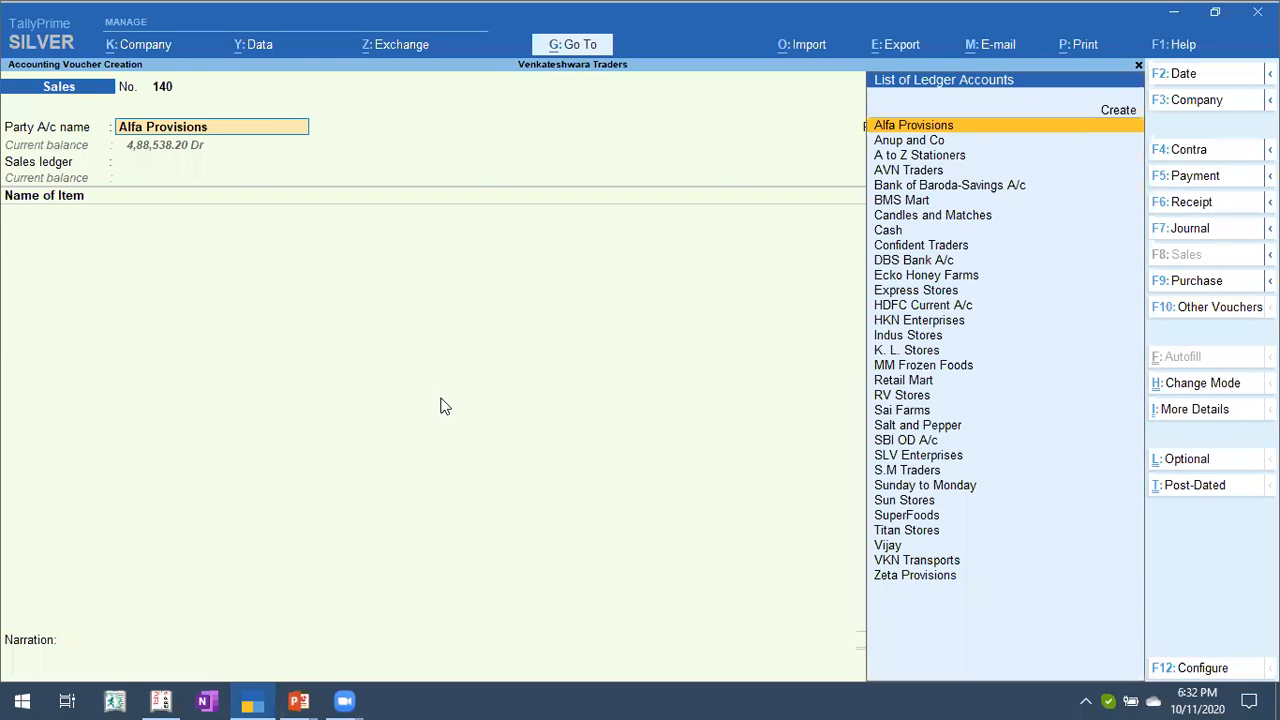
key(F12)
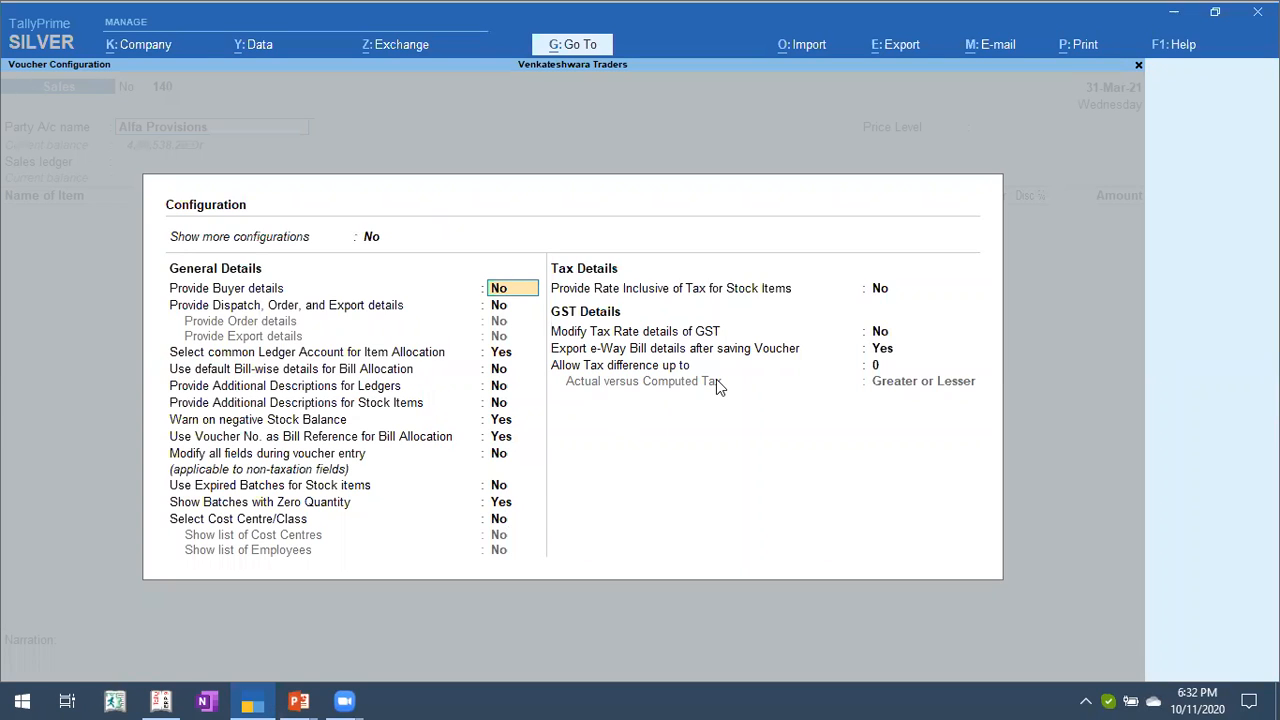
click(372, 240)
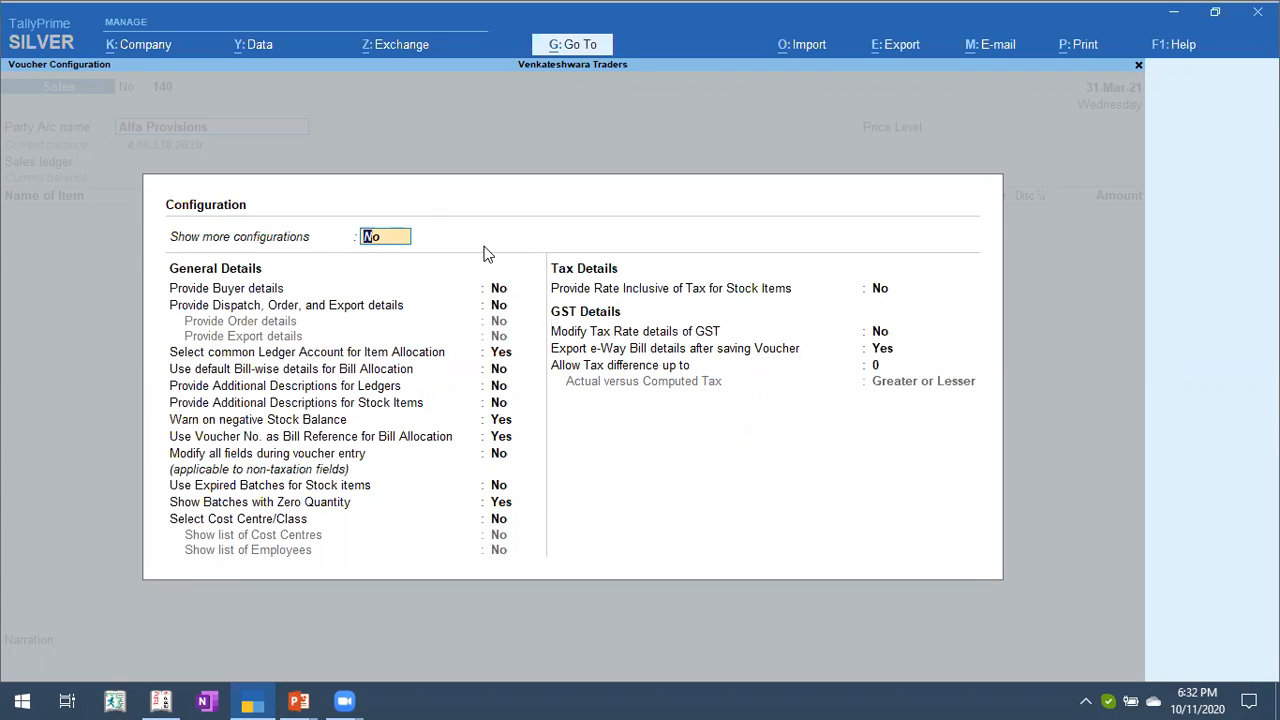
text(y)
key(Return)
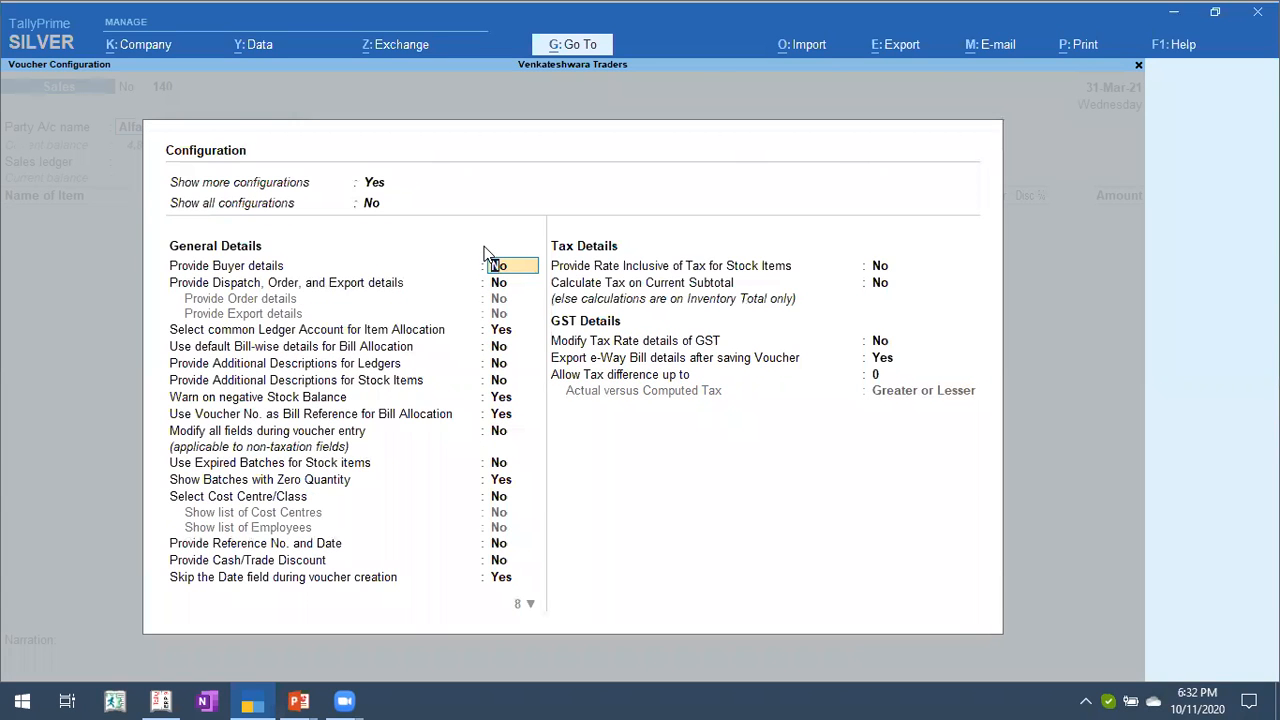
key(Up)
text(y)
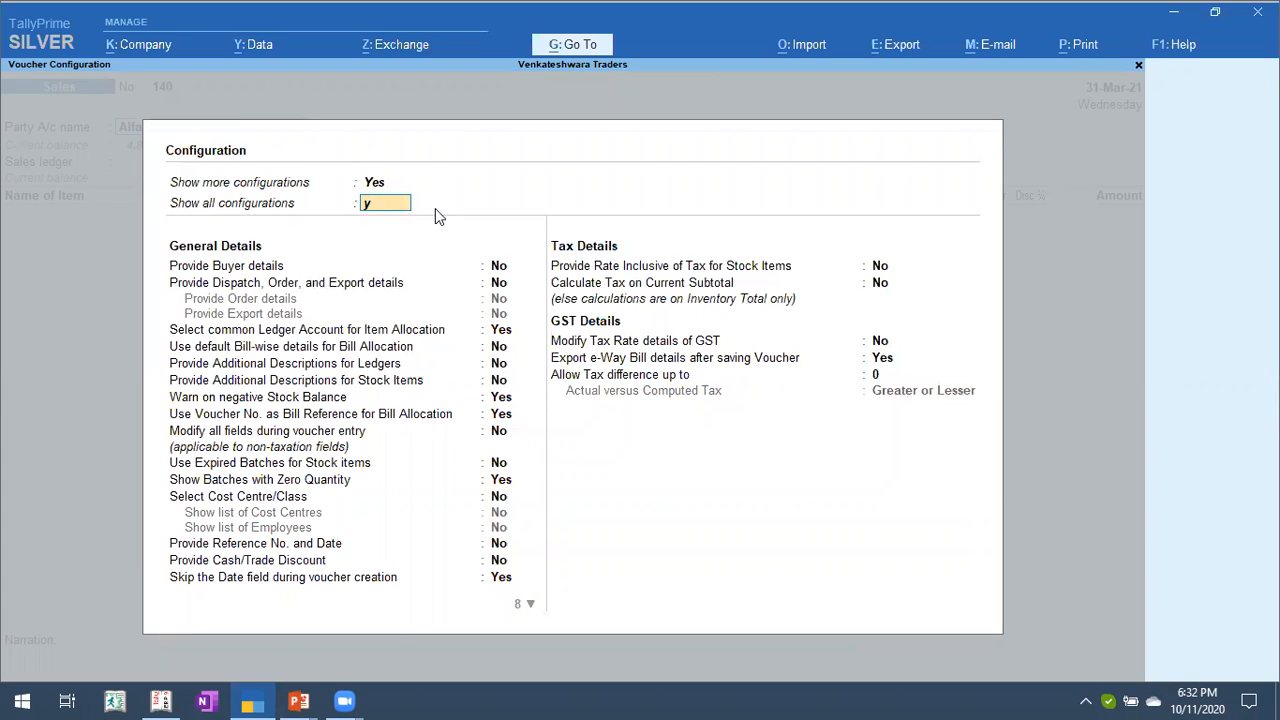
key(Return)
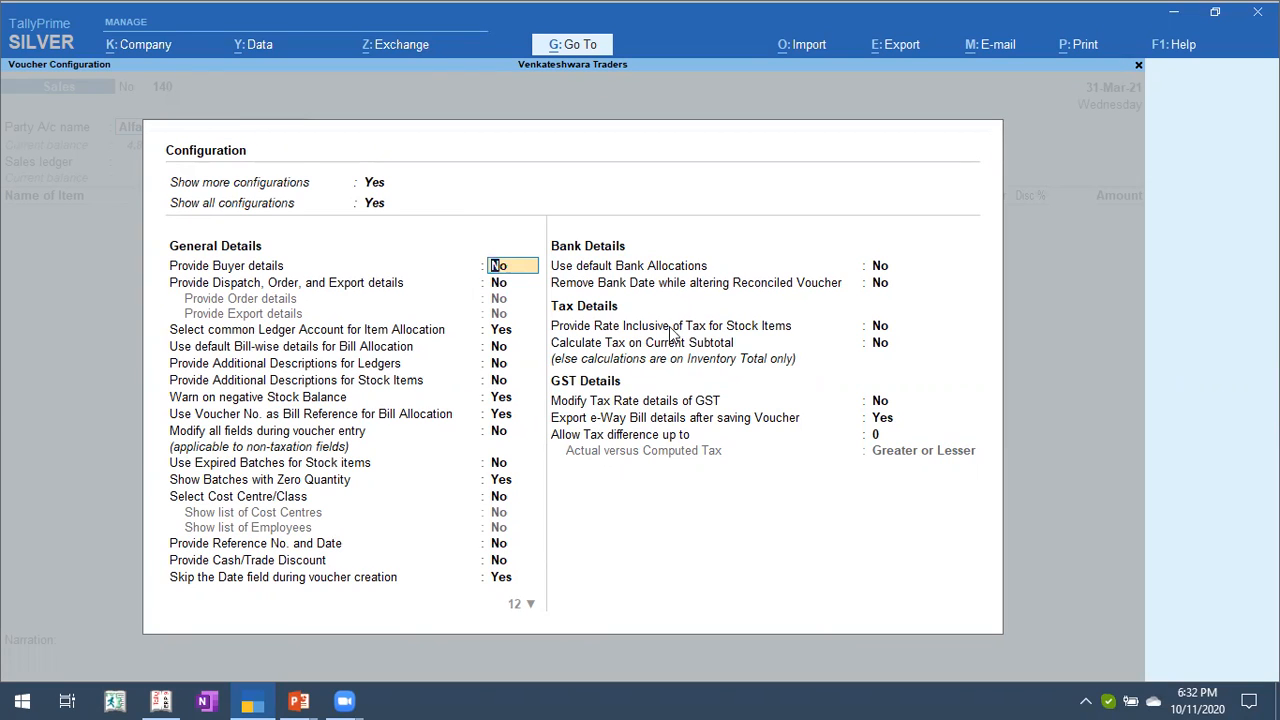
Go through the General Details options down to Modify all fields during voucher entry, and return to Select common Ledger Account for Item Allocation.
key(Return)
key(Return)
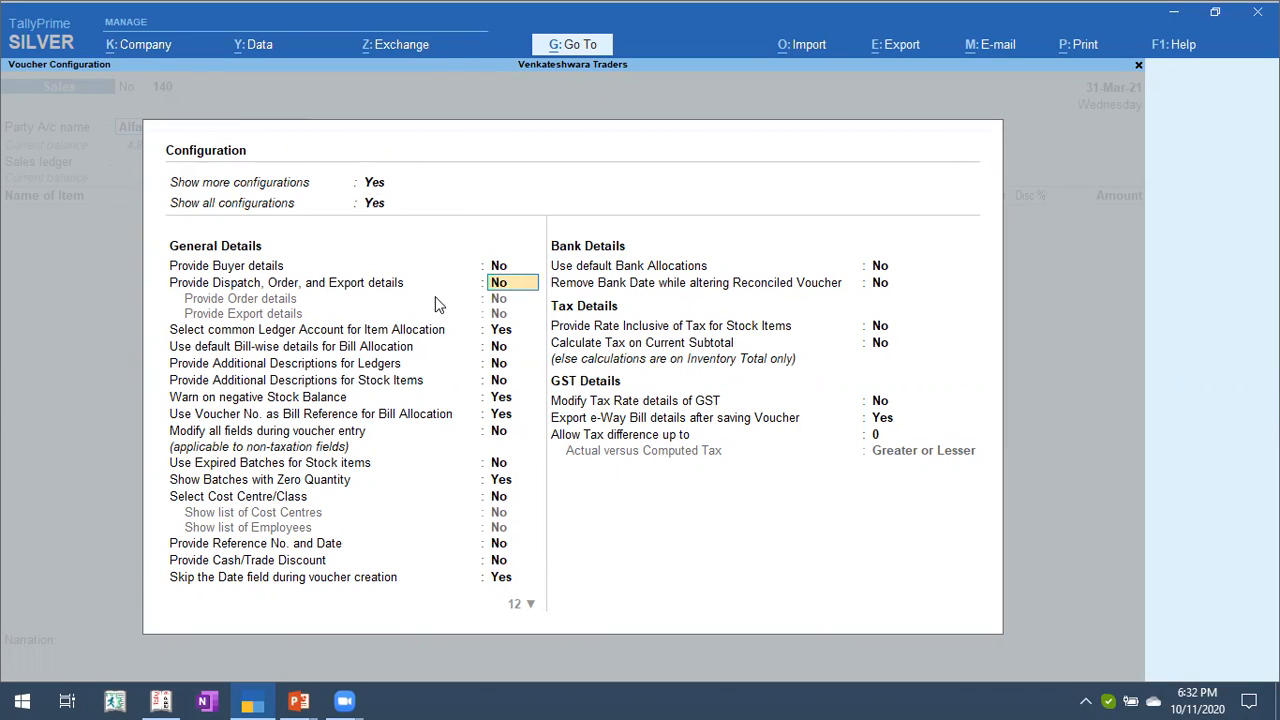
key(Return)
key(Return)
key(Return)
key(Return)
key(Return)
key(Return)
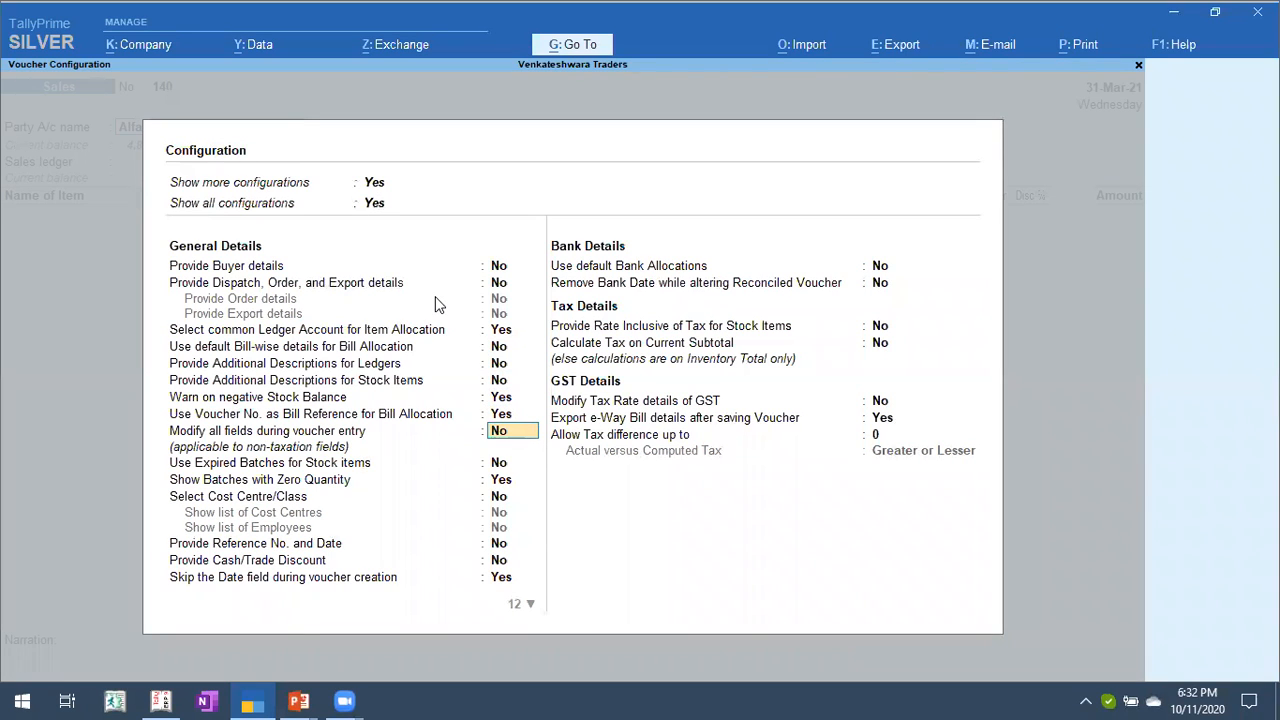
click(500, 331)
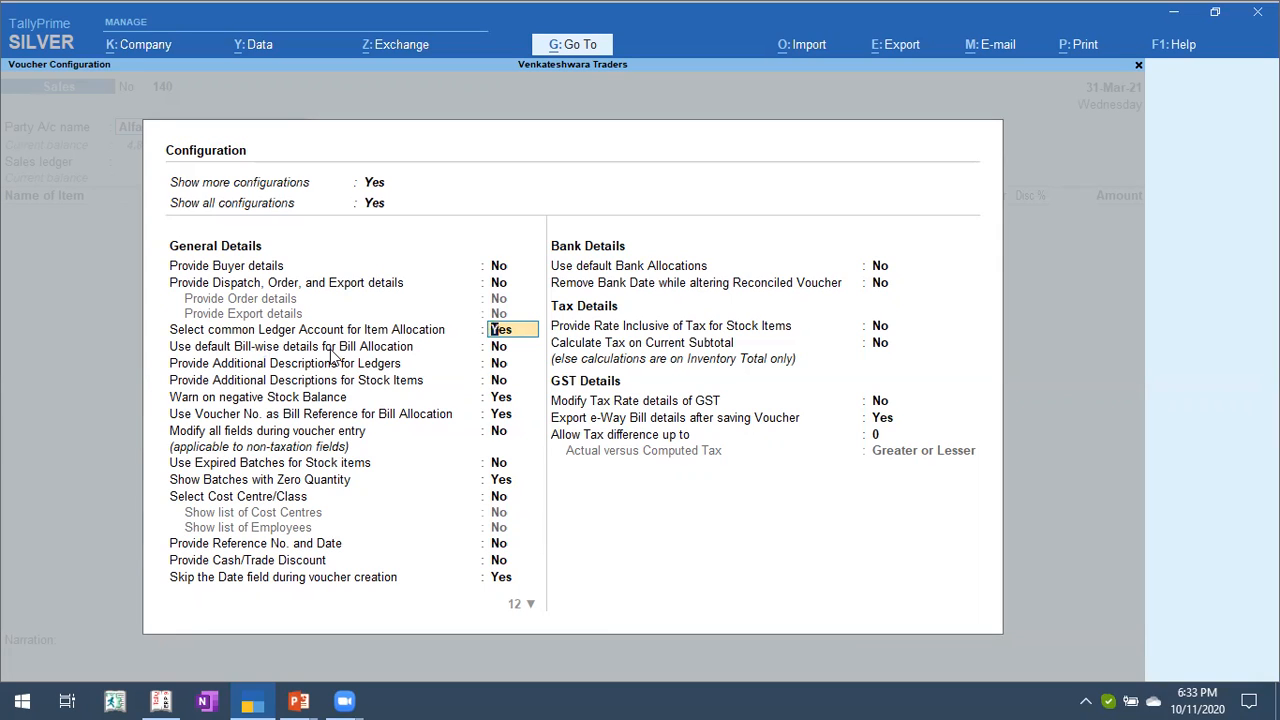
Review the remaining general, bank, tax and GST options of the voucher configuration, and close it without changing them.
key(Down)
key(Down)
key(Down)
key(Down)
key(Down)
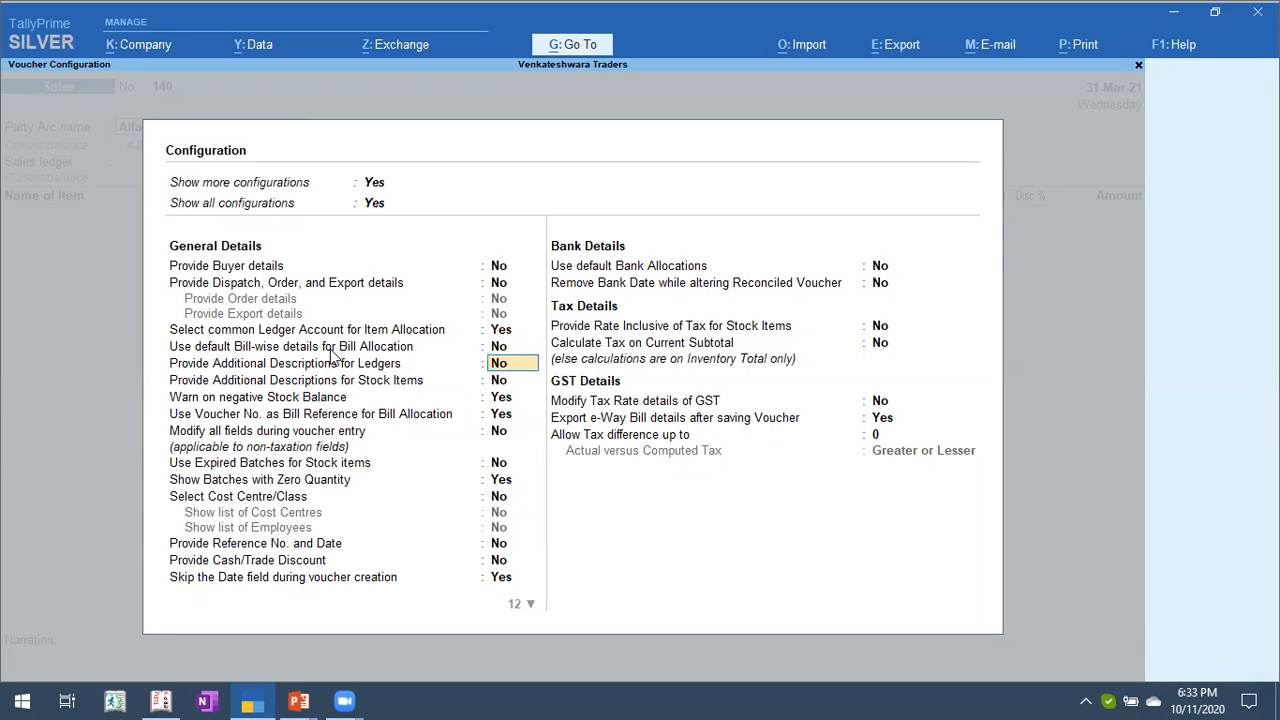
key(Down)
key(Down)
key(Down)
key(Down)
key(Down)
key(Down)
key(Down)
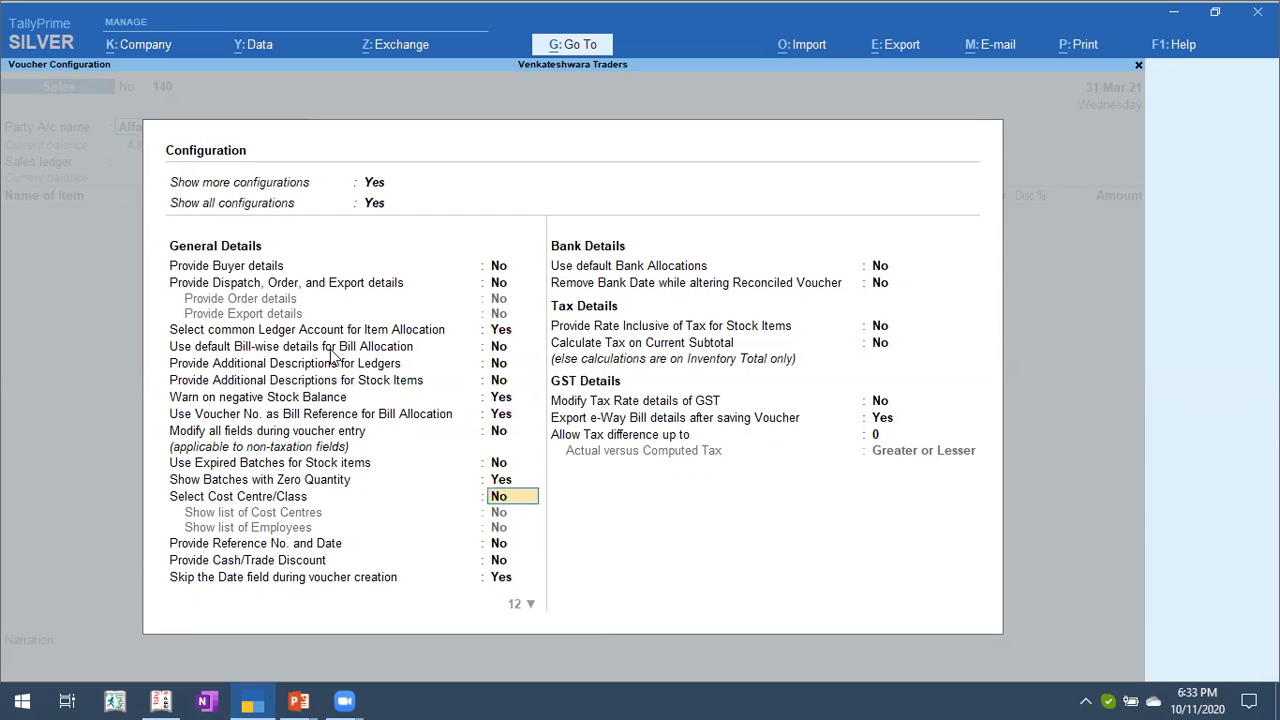
key(Down)
key(Down)
key(Down)
key(Down)
key(Down)
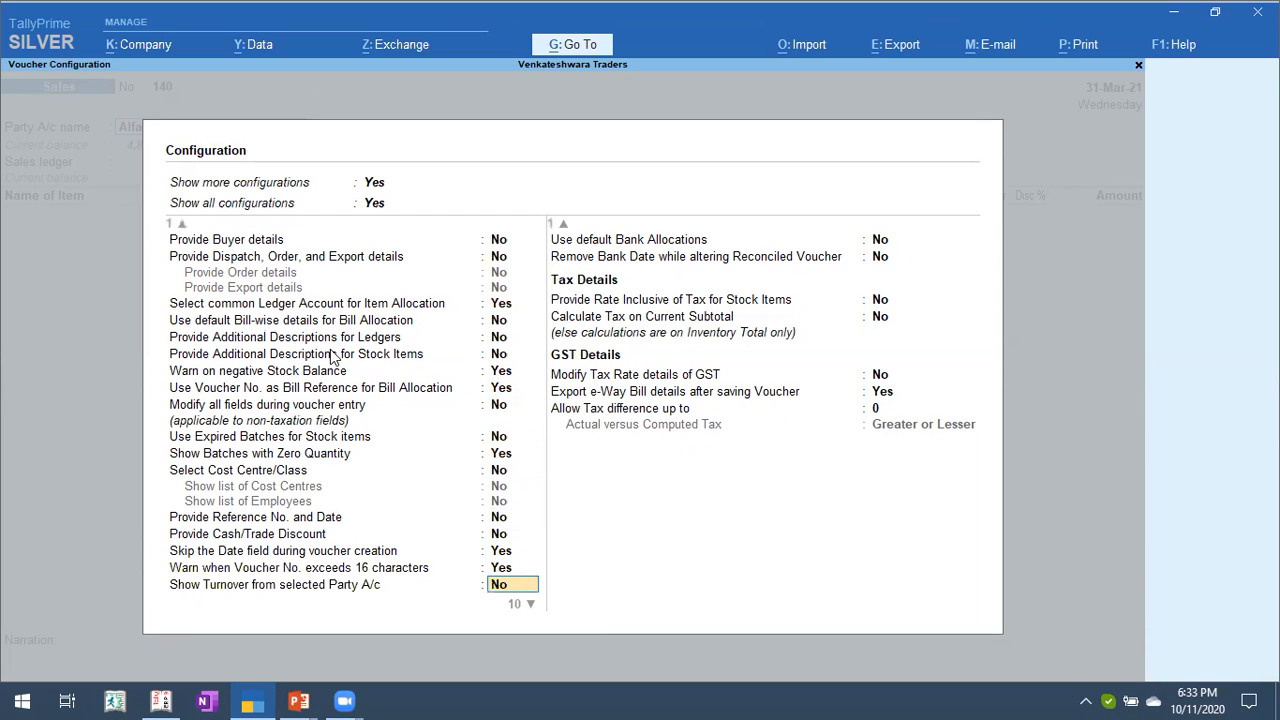
key(Down)
key(Down)
key(Down)
key(Down)
key(Down)
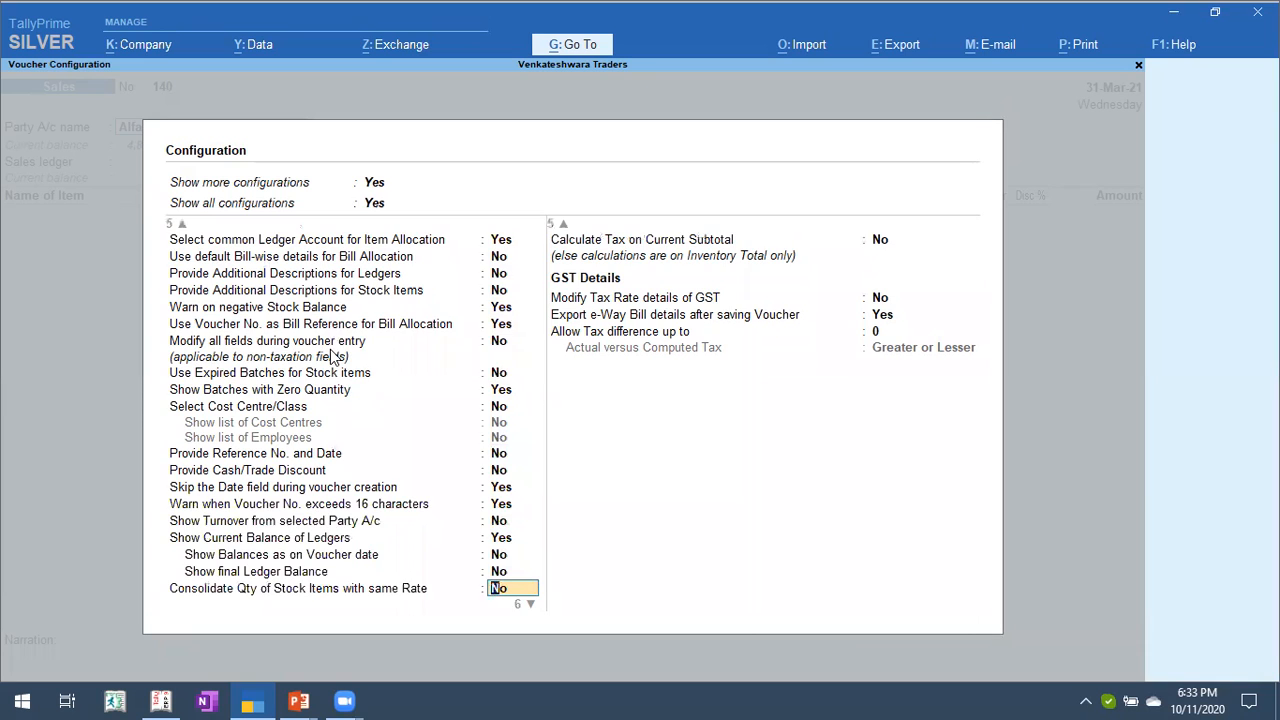
key(Down)
key(Down)
key(Down)
key(Down)
key(Down)
key(Down)
key(Down)
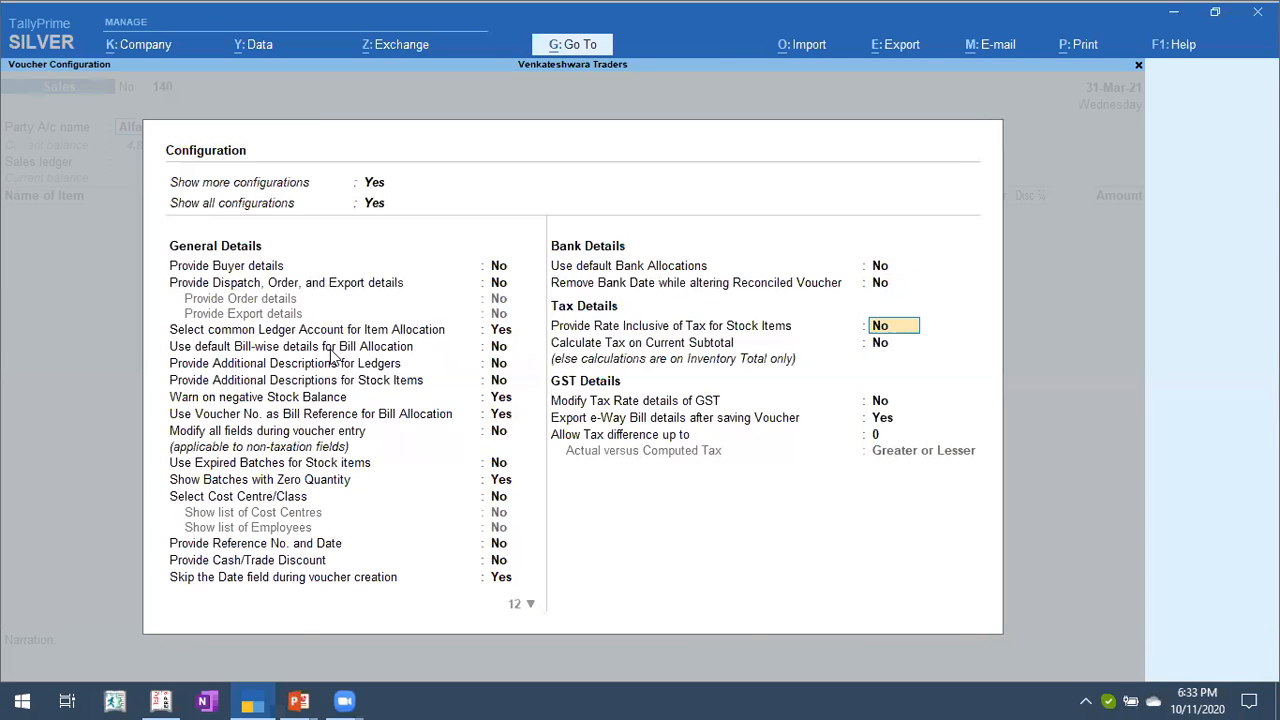
key(Return)
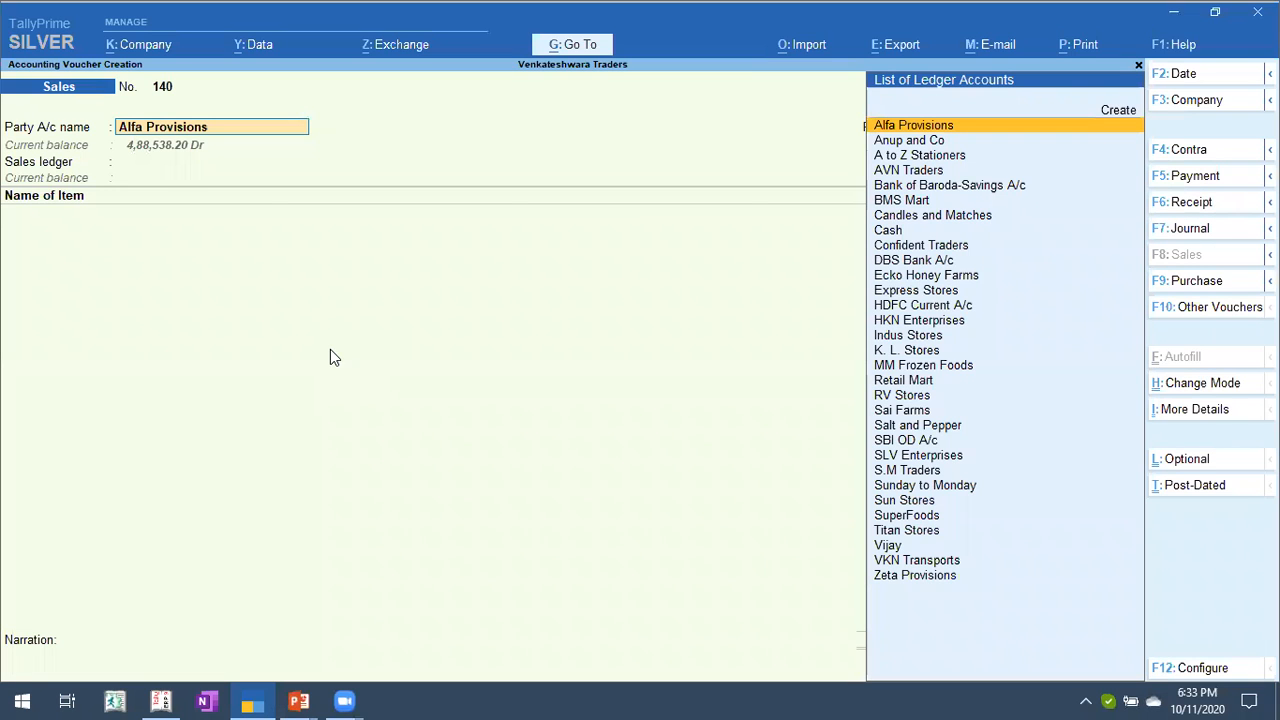
Check the list of sales invoice changes on the PowerPoint slide, and switch back to TallyPrime.
key(alt+Tab)
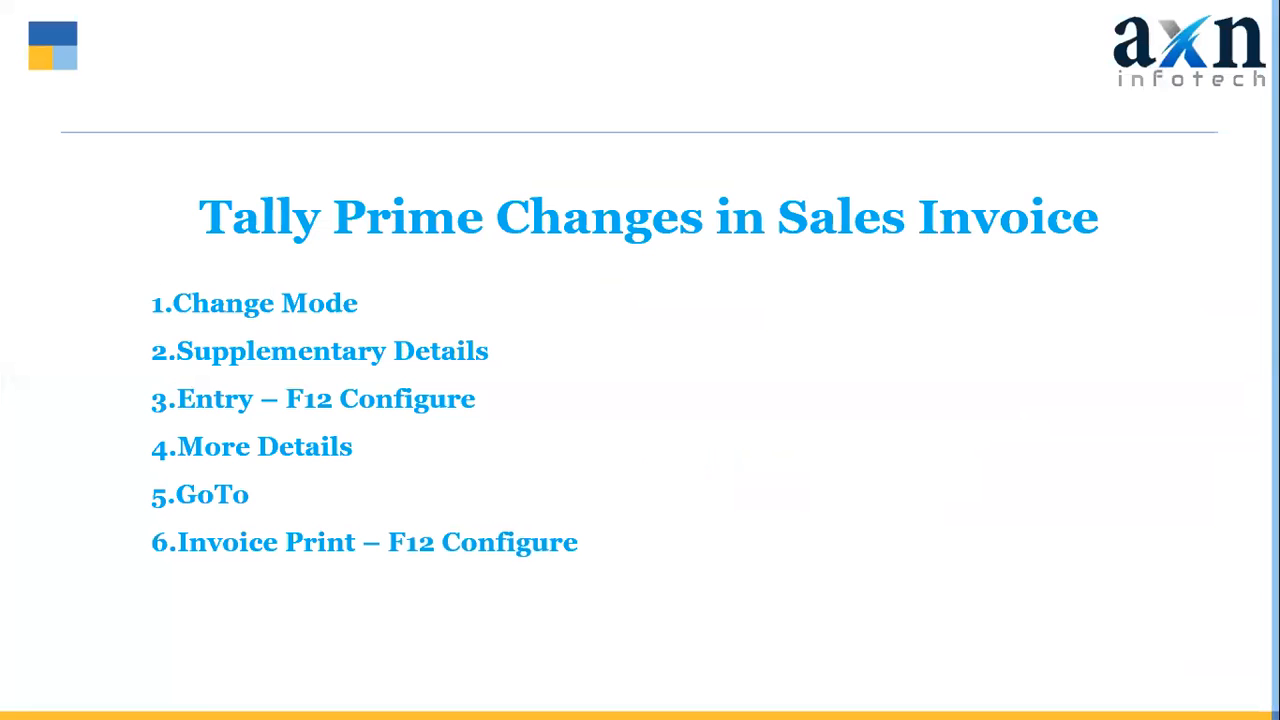
key(alt+Tab)
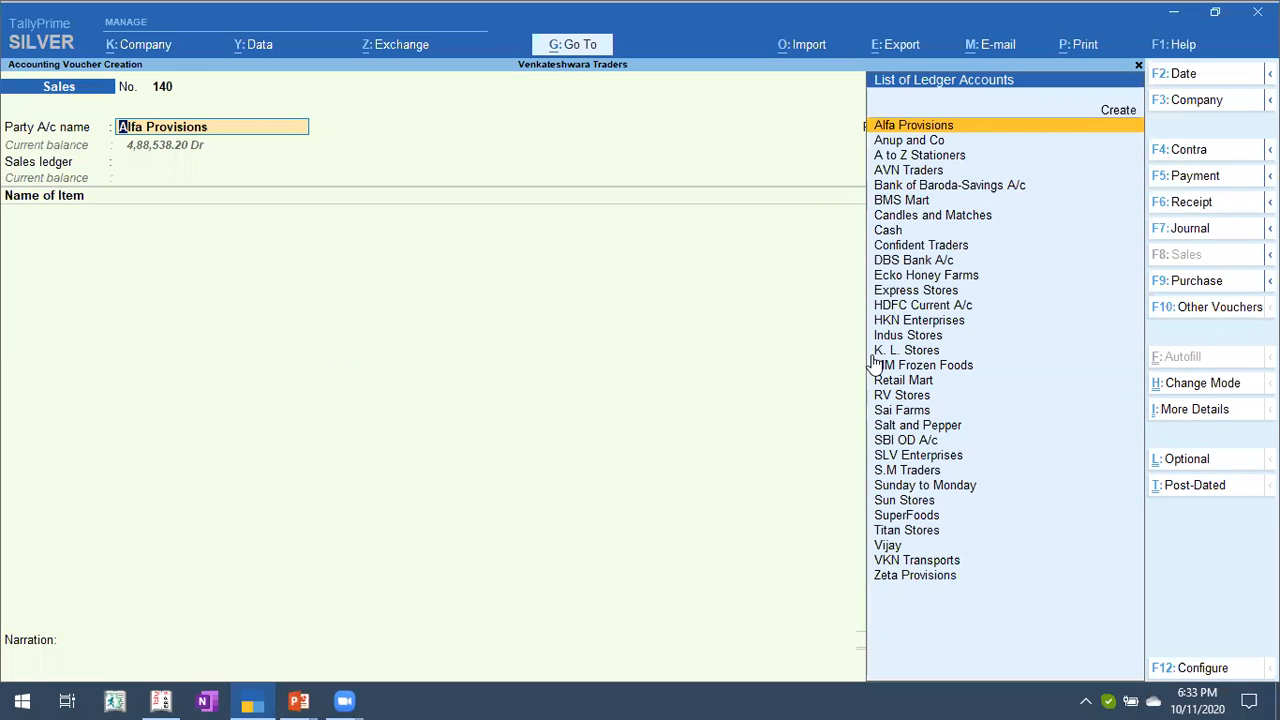
Leave the new sales voucher and open sales voucher 109 of Alfa Provisions from the March 2021 sales register.
key(Escape)
key(Escape)
key(Return)
key(d)
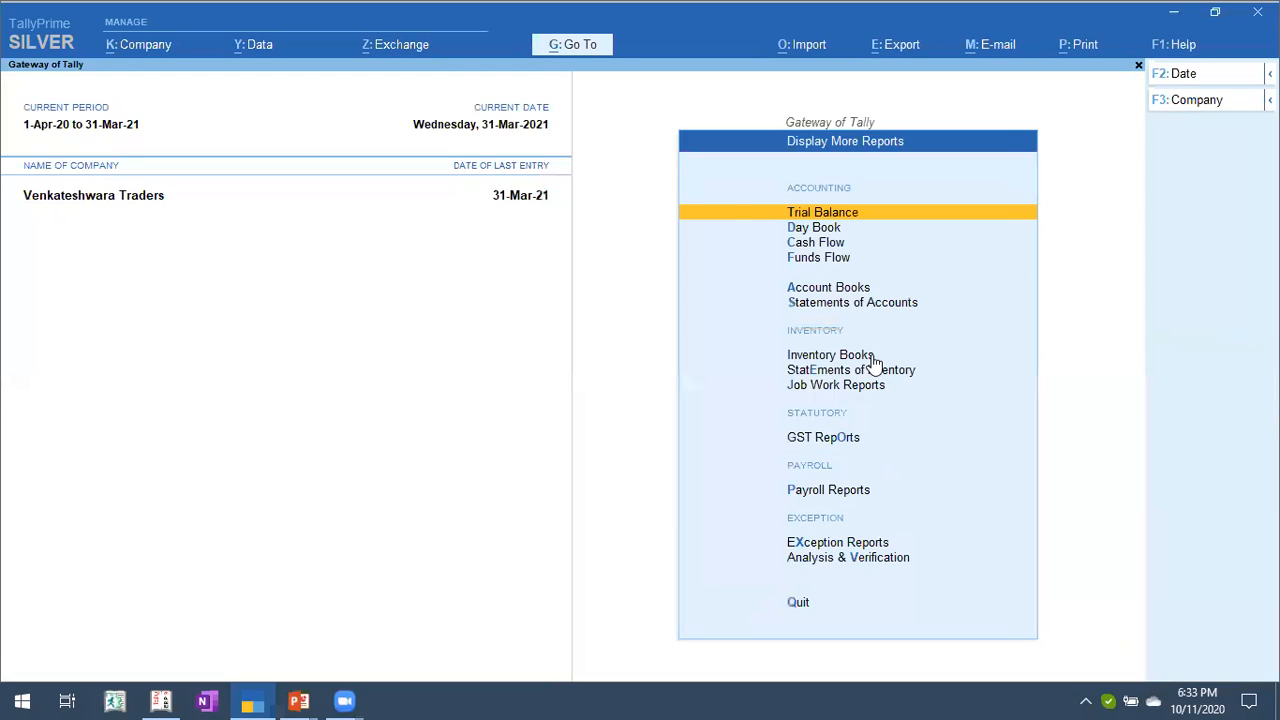
key(a)
key(s)
key(Return)
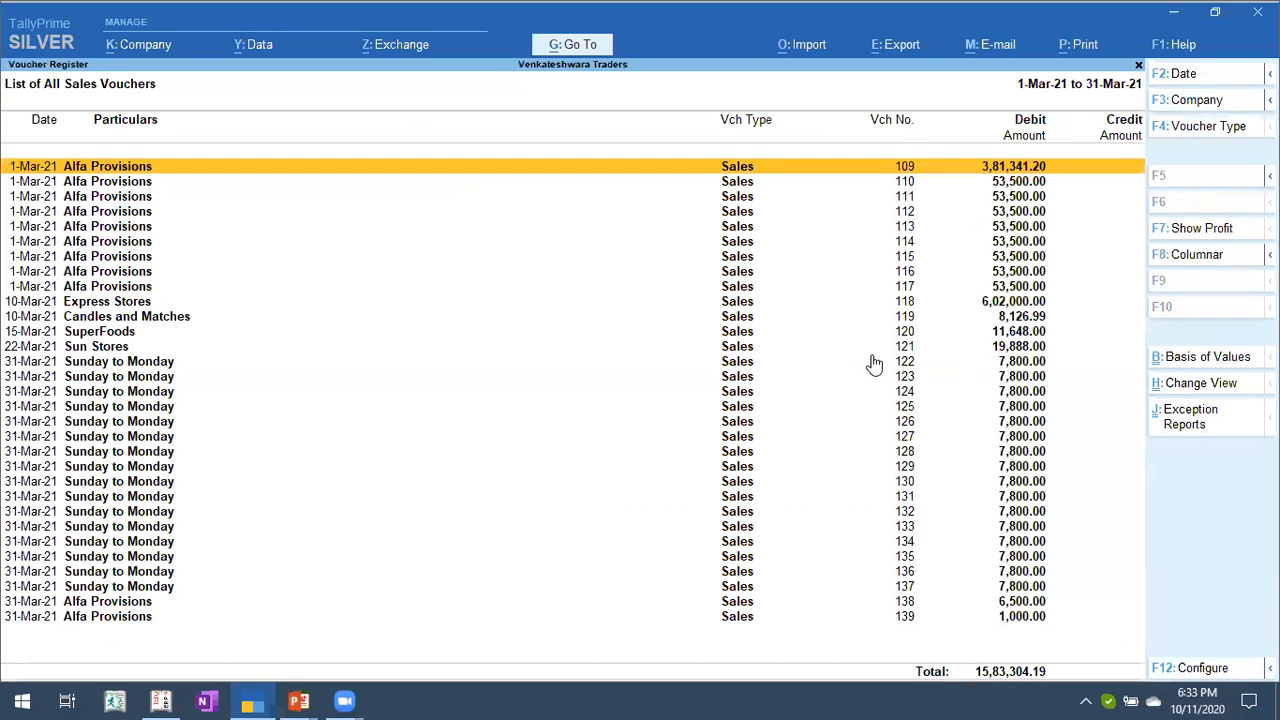
key(Return)
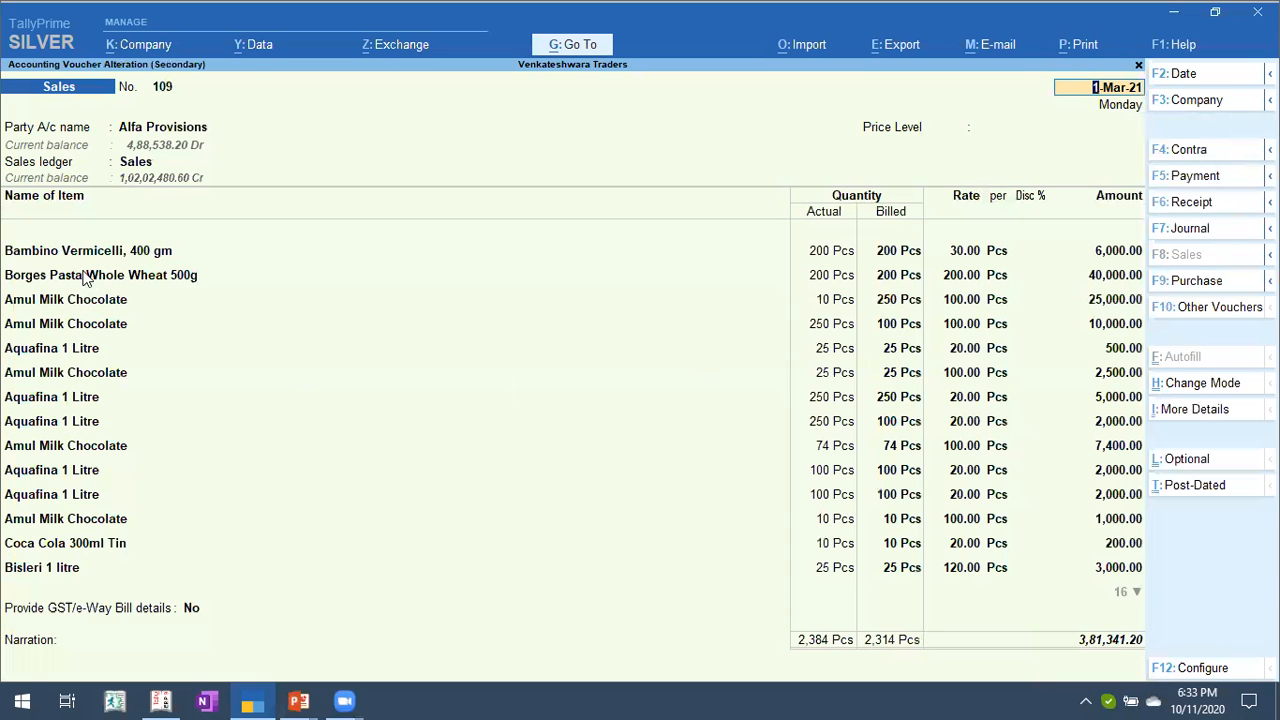
Go through the item allocations of Borges Pasta Whole Wheat 500g in the voucher, keeping the existing entries.
click(86, 280)
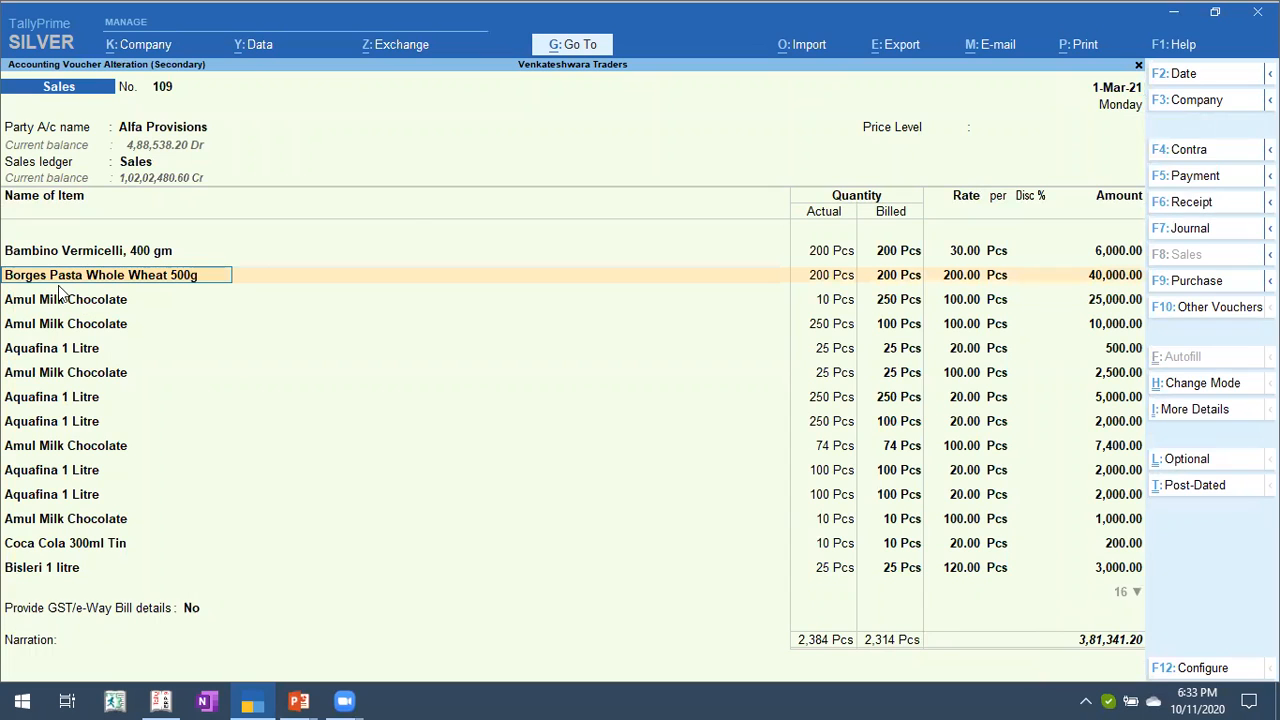
key(Return)
key(Return)
key(Return)
key(Return)
key(Return)
key(Return)
key(Return)
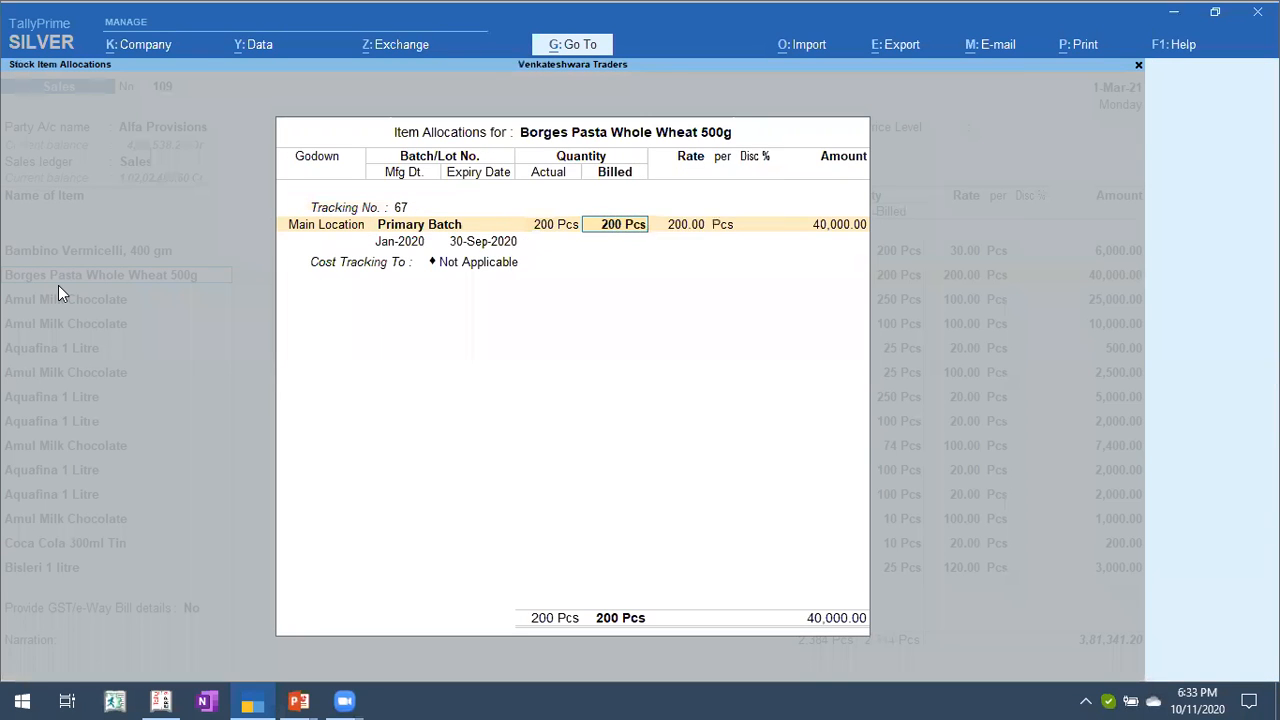
key(Return)
key(Return)
key(Return)
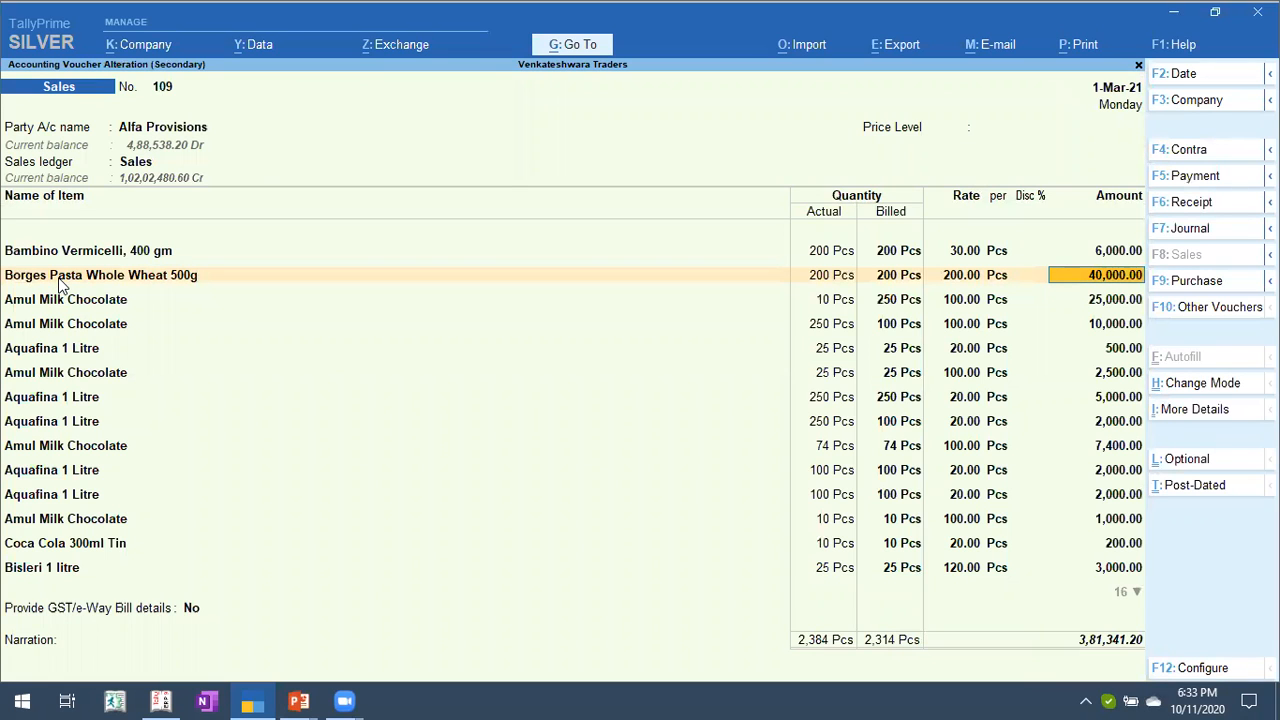
With the Borges Pasta Whole Wheat 500g item selected, view the voucher configuration and close it unchanged.
click(60, 282)
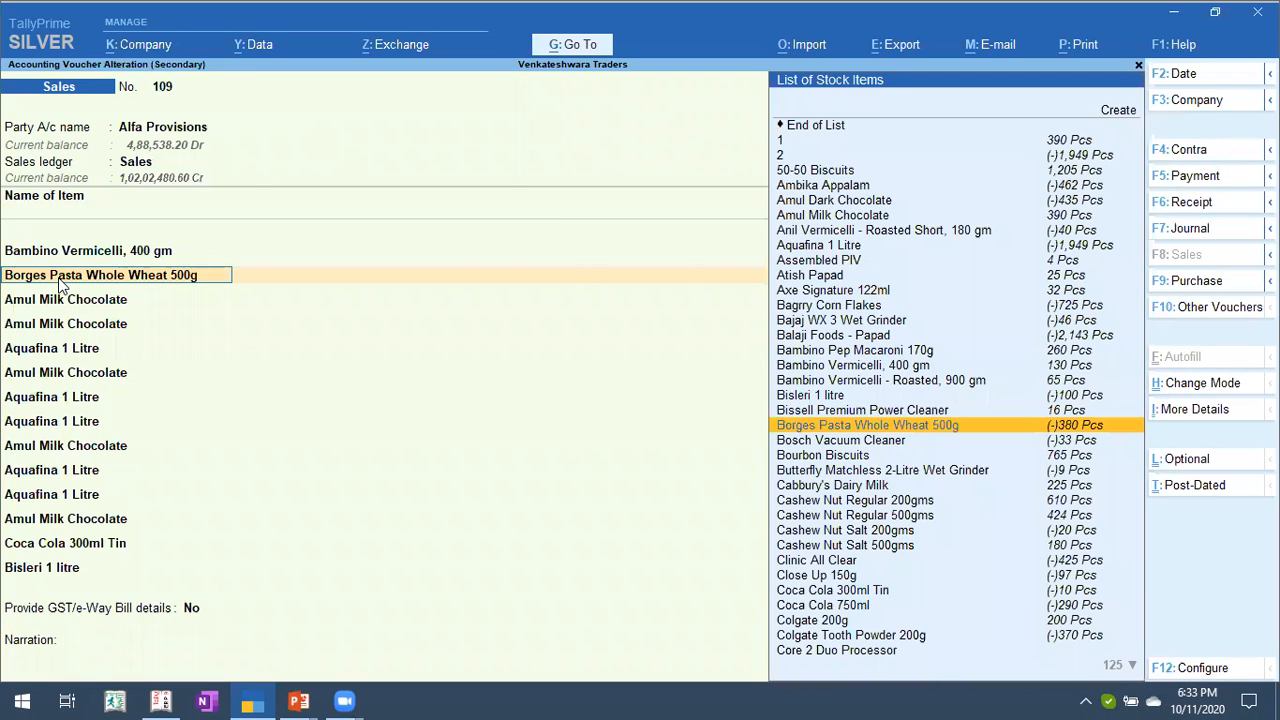
key(F12)
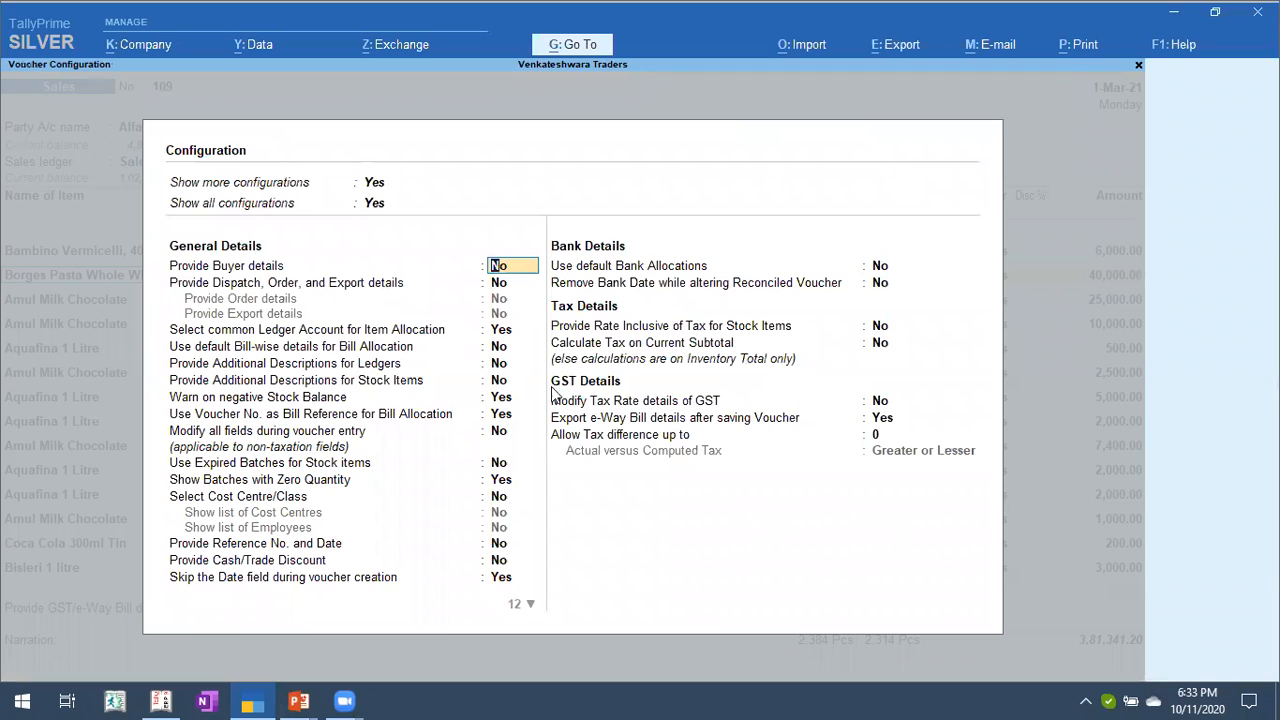
key(Escape)
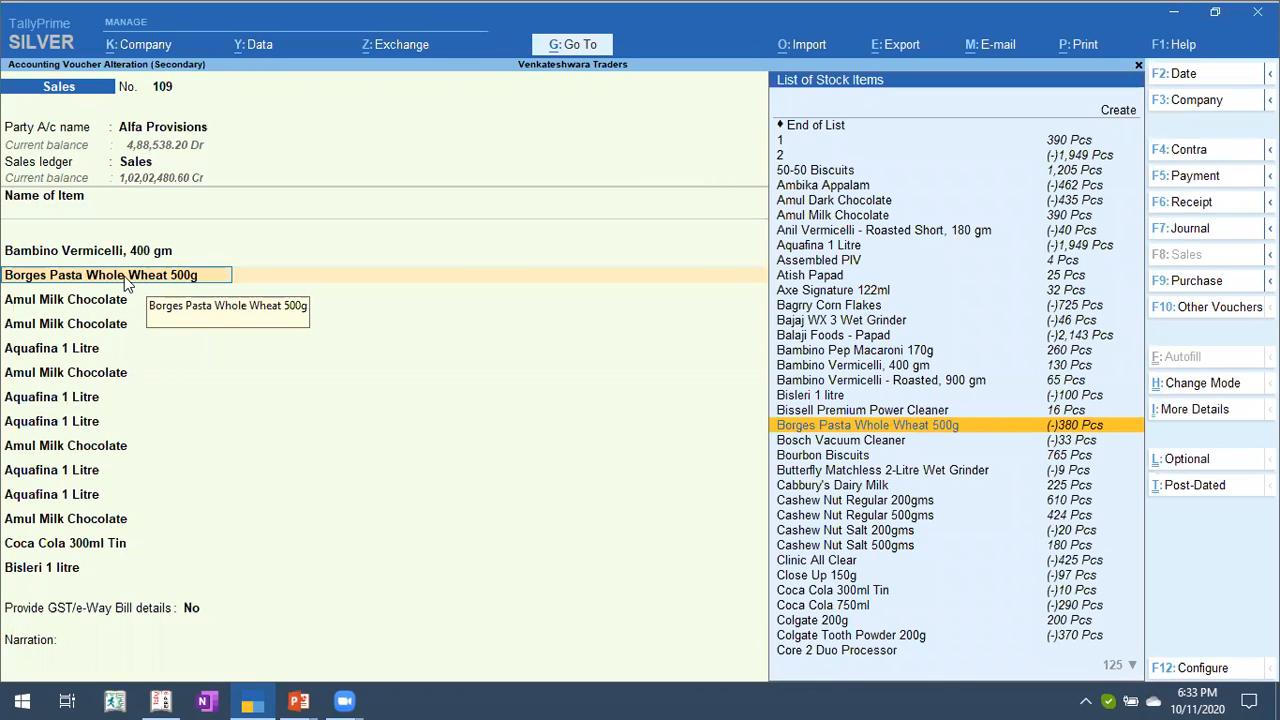
Add an item description to Borges Pasta Whole Wheat 500g with the lines "Borges Pasta 500g Packets" and "Test" through More Details.
click(1192, 411)
text(I)
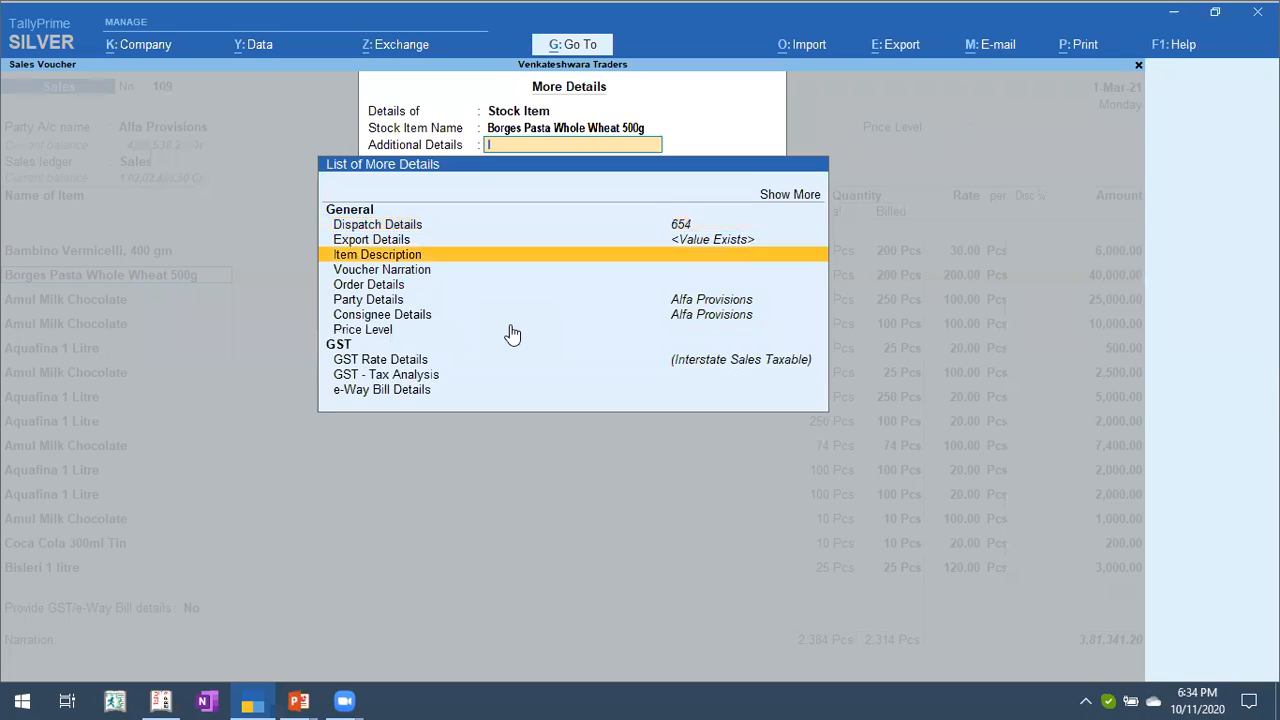
text(te)
key(Return)
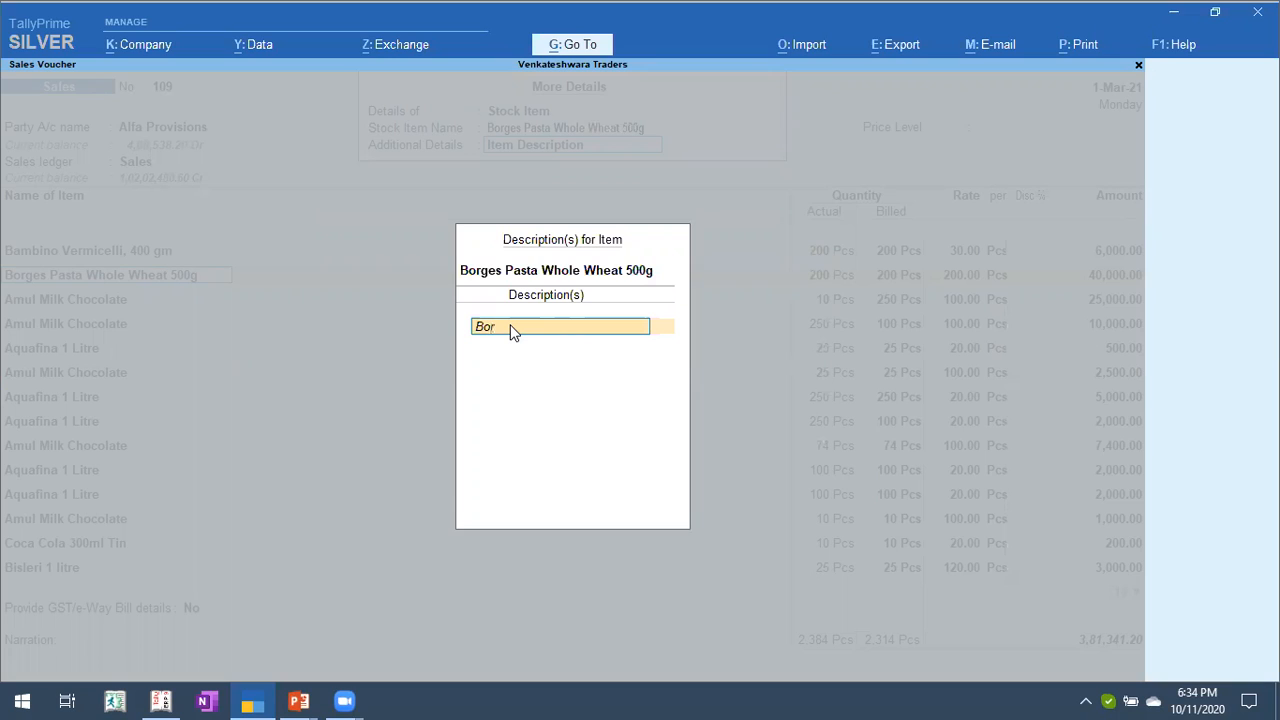
text(asta 500g Packets)
key(Return)
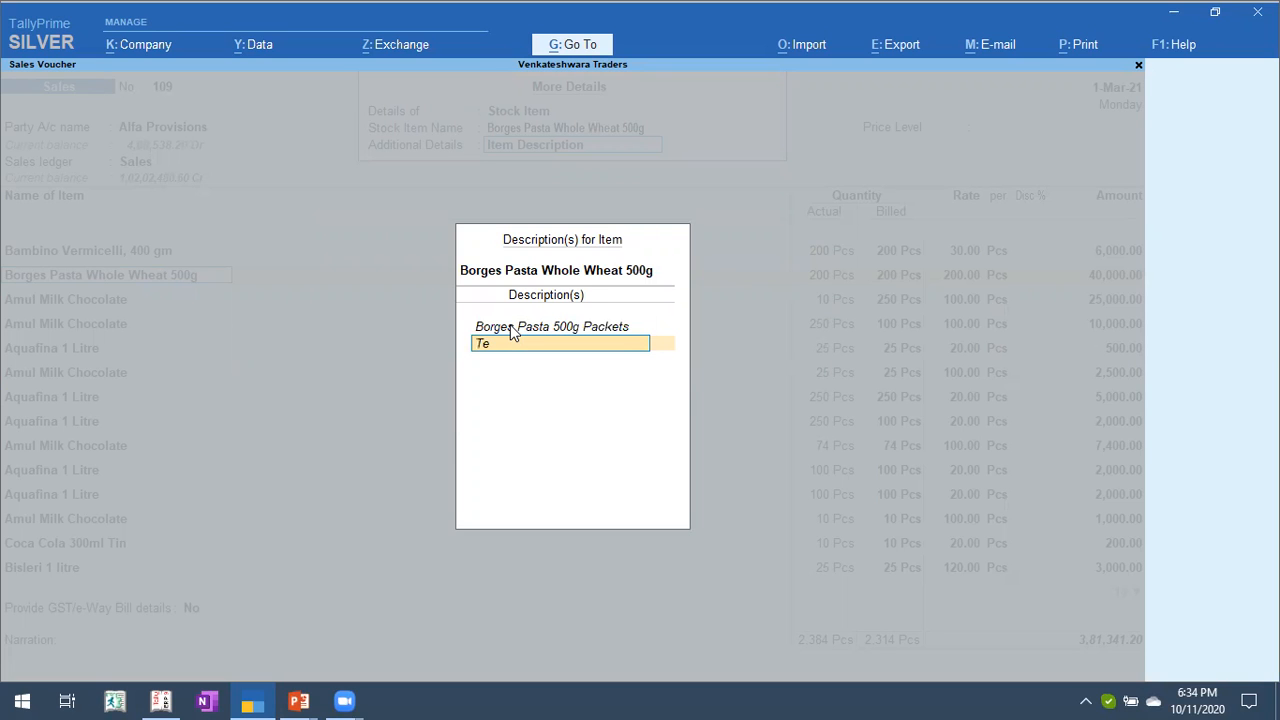
text(Test)
key(Return)
key(Return)
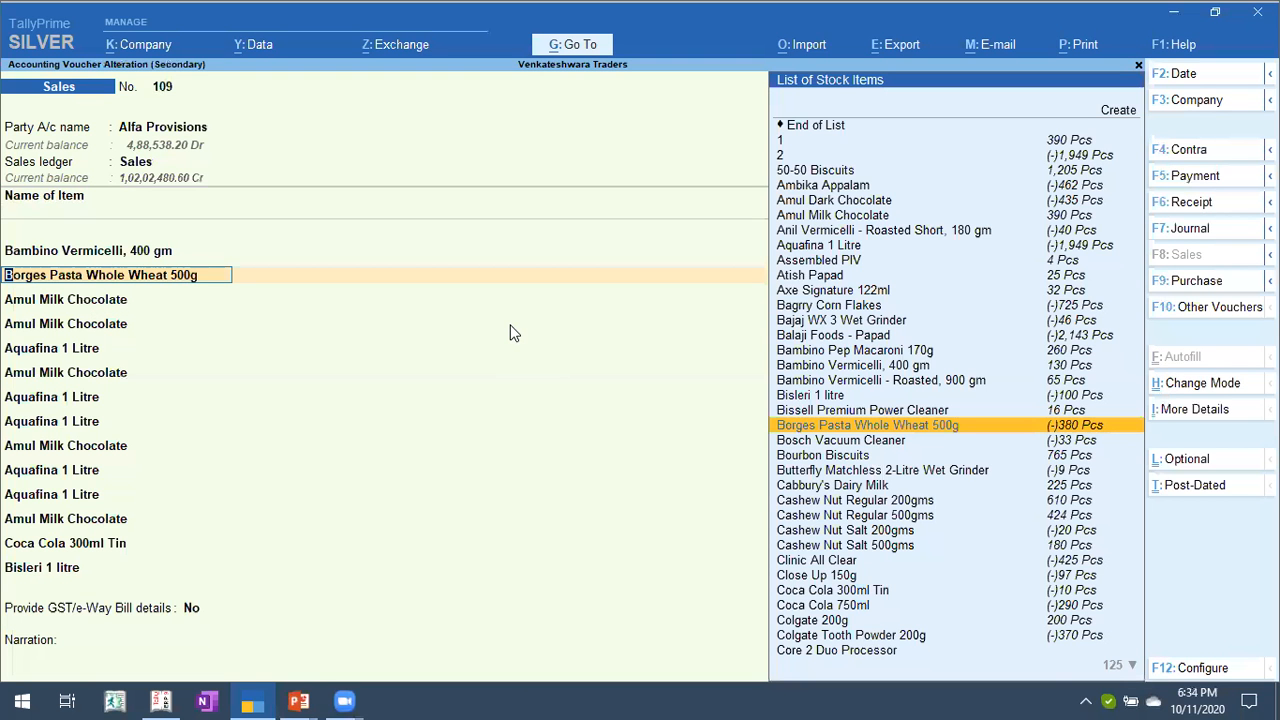
Preview the invoice print of voucher 109 and examine the description lines under Borges Pasta Whole Wheat 500g up close.
key(ctrl)
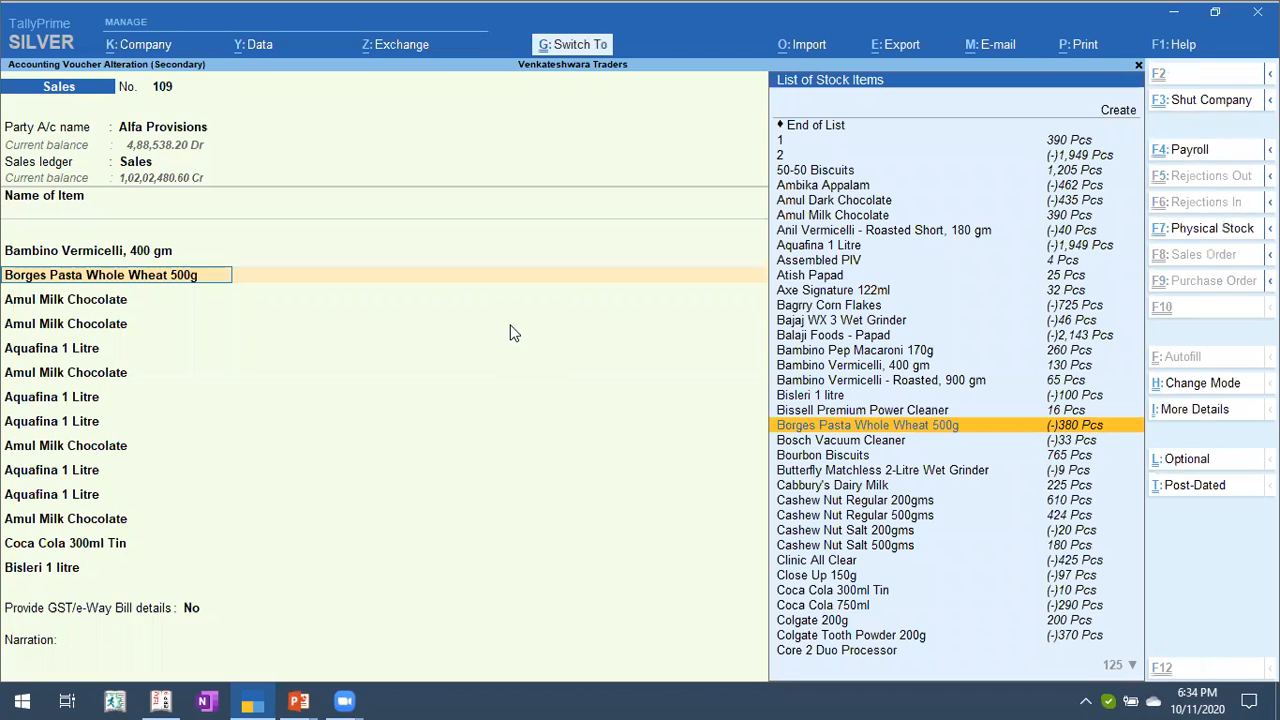
key(ctrl+p)
key(i)
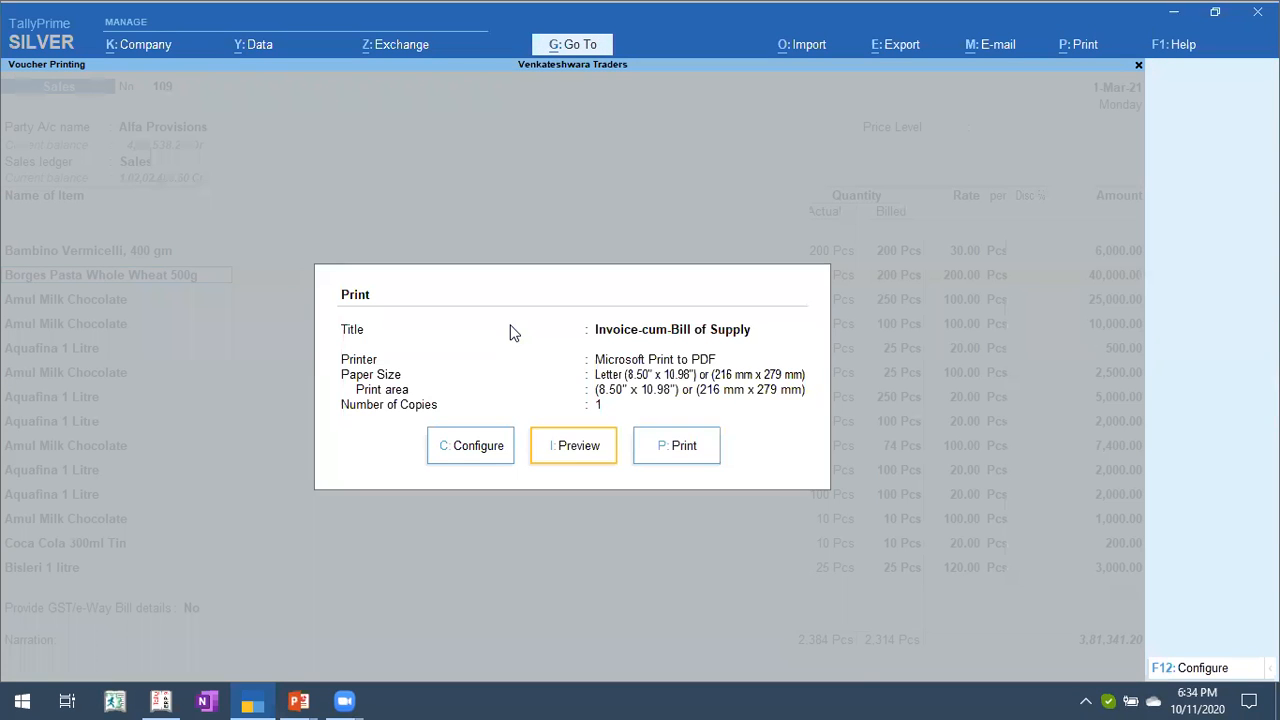
click(510, 325)
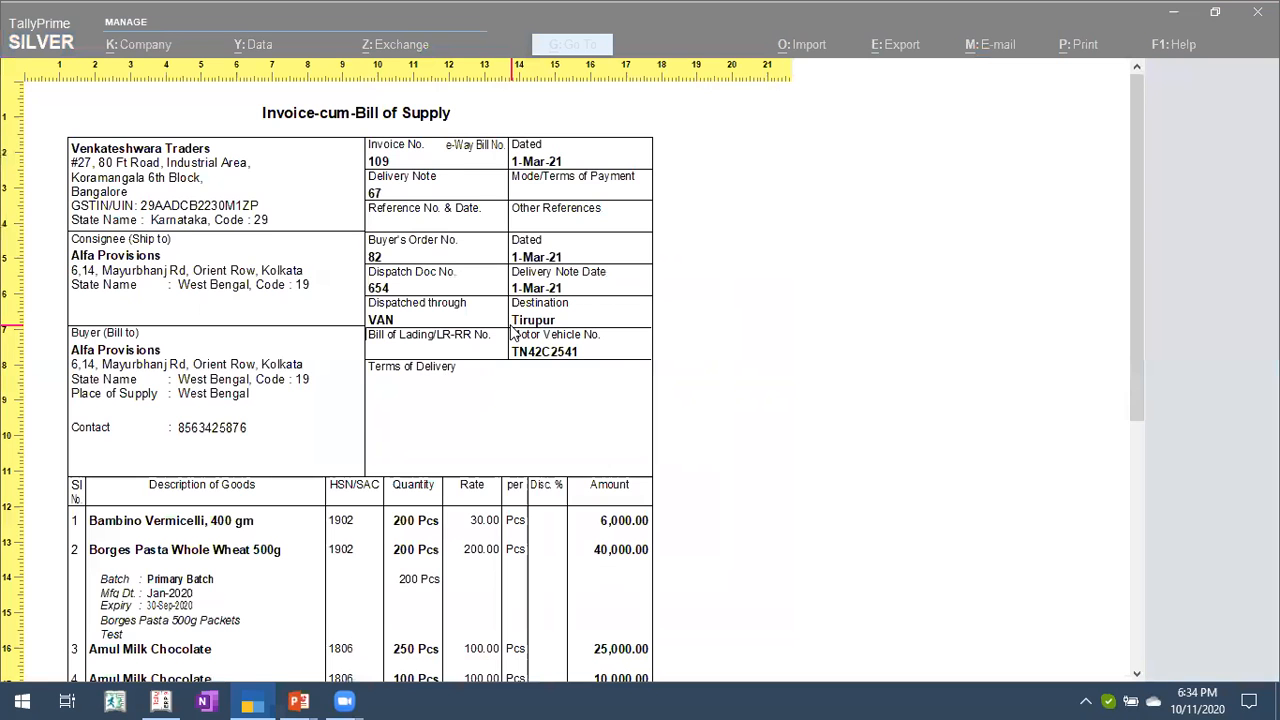
scroll(309, 530, down, 1)
click(300, 521)
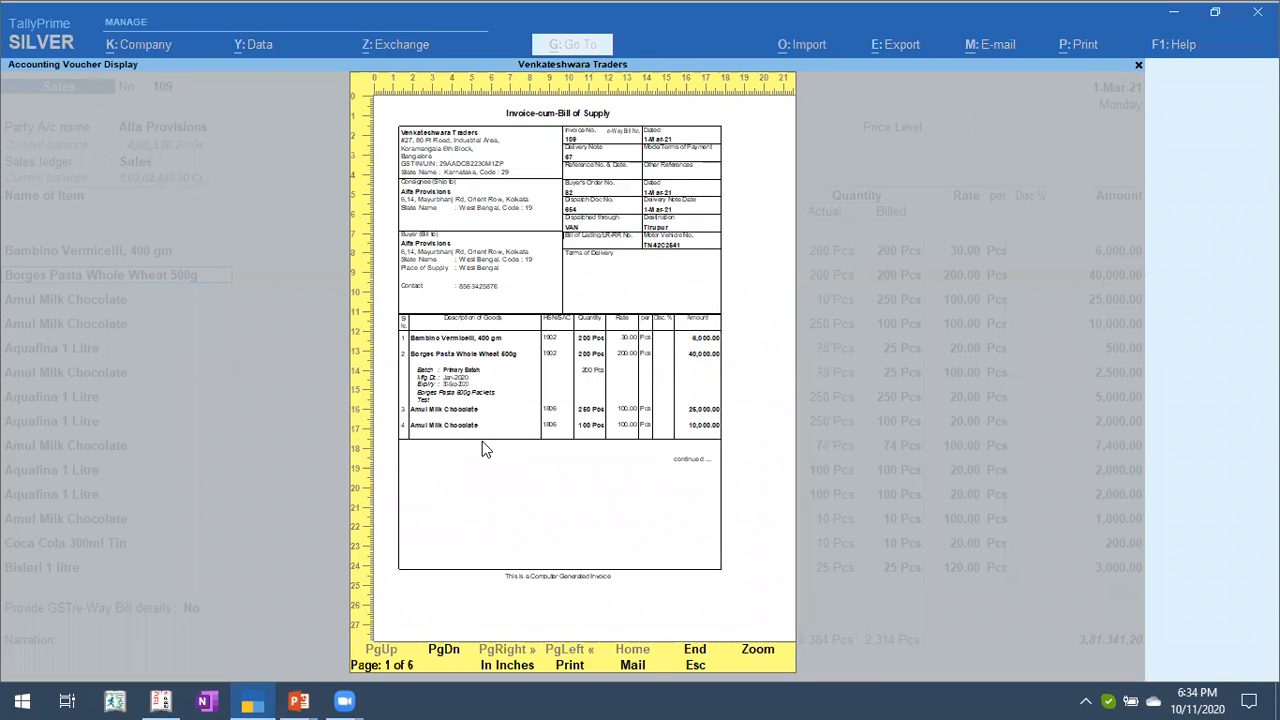
click(762, 655)
scroll(598, 601, down, 1)
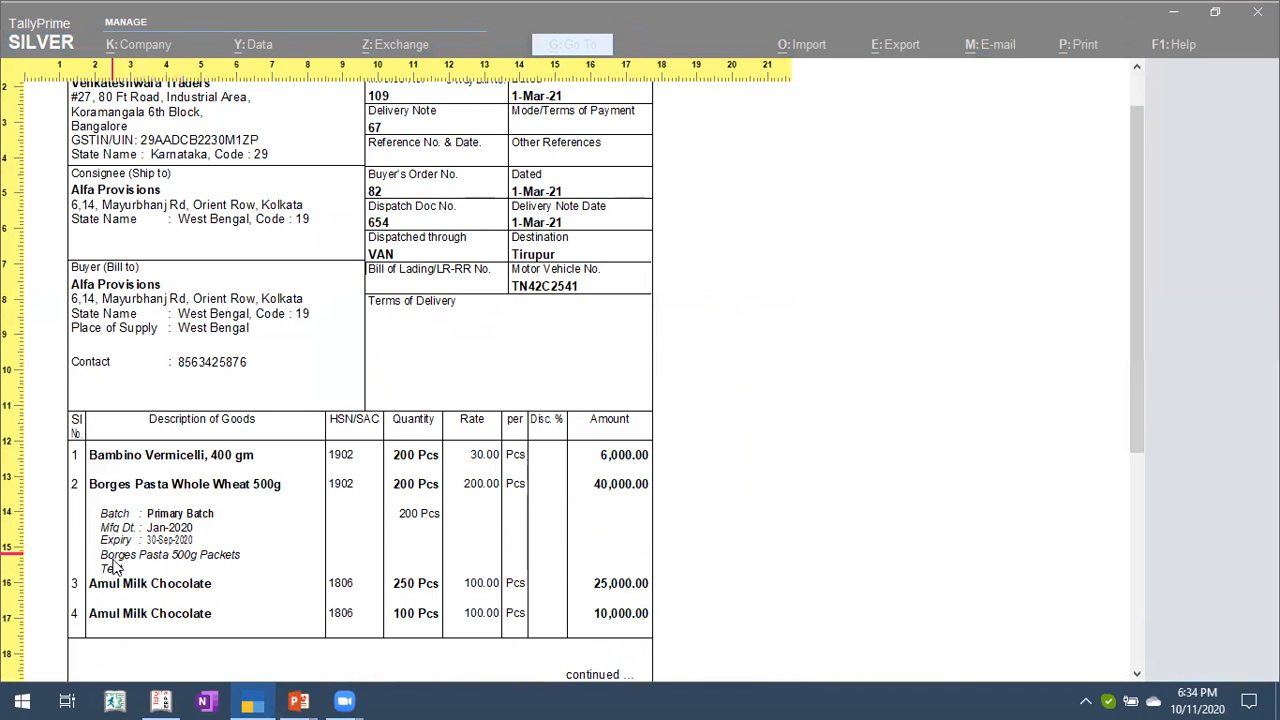
Close the print preview of voucher 109 and view the More Details options for the fourth item, Amul Milk Chocolate.
key(Escape)
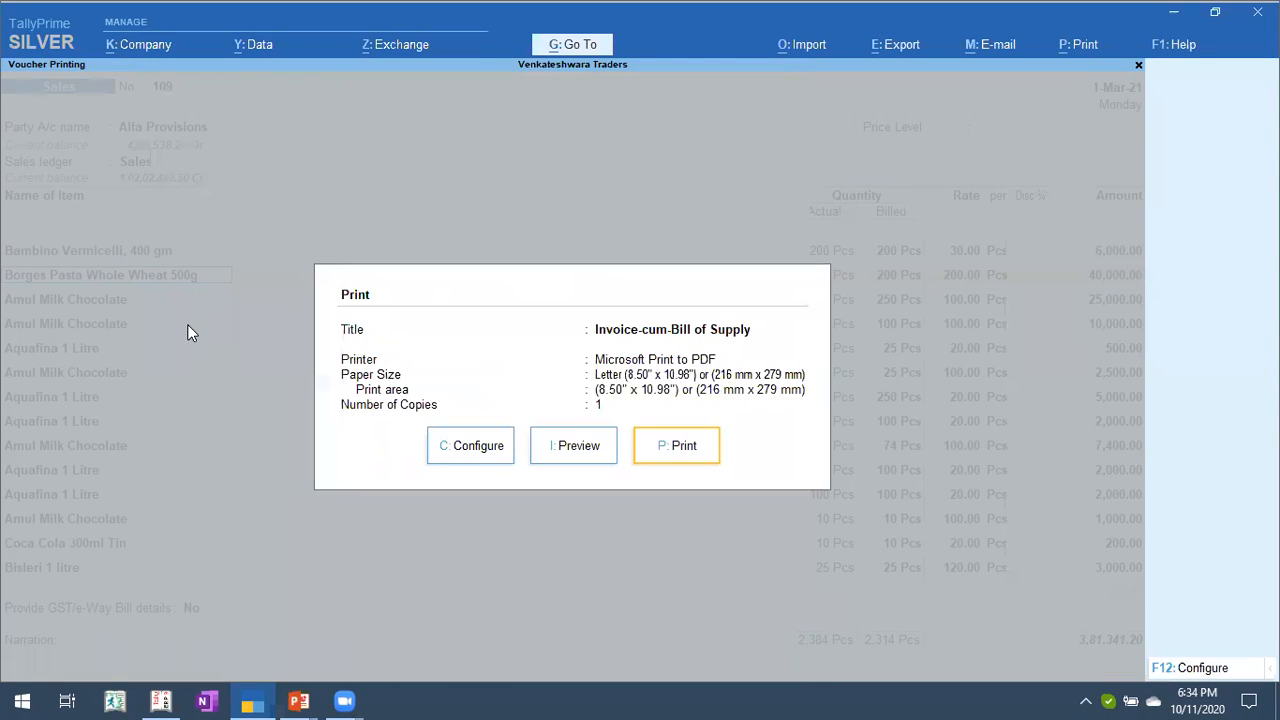
key(Escape)
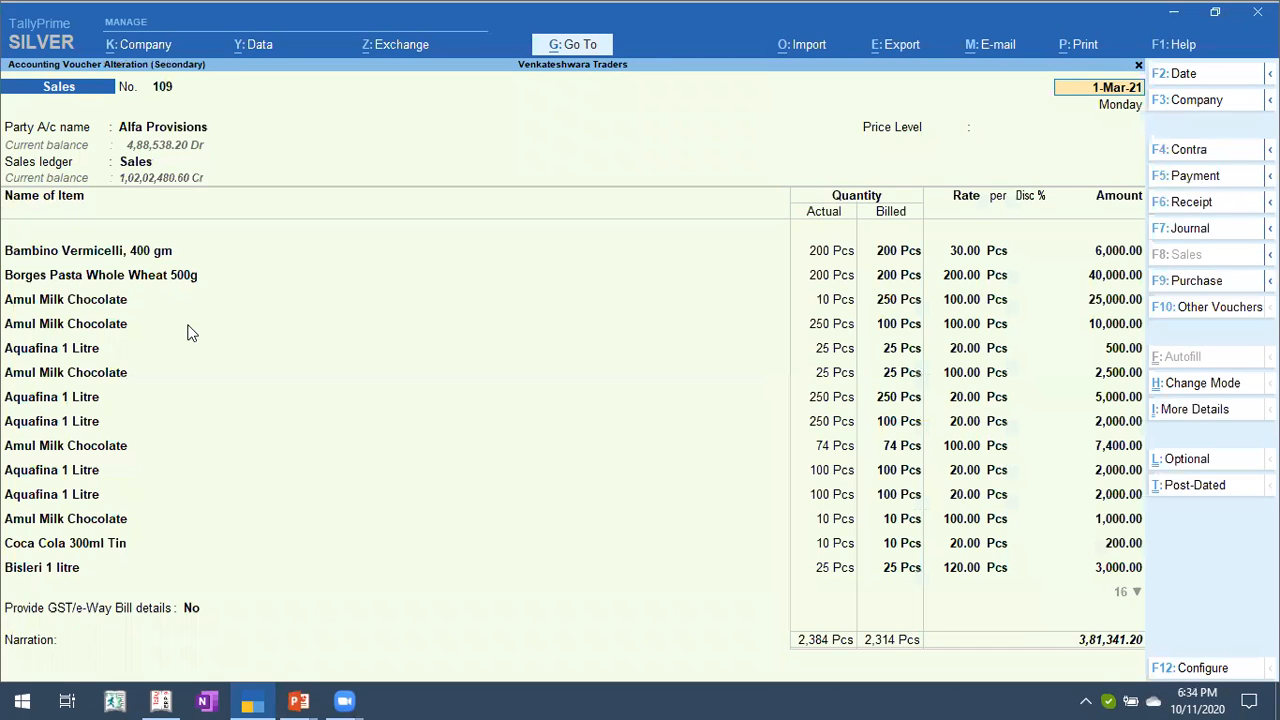
click(98, 336)
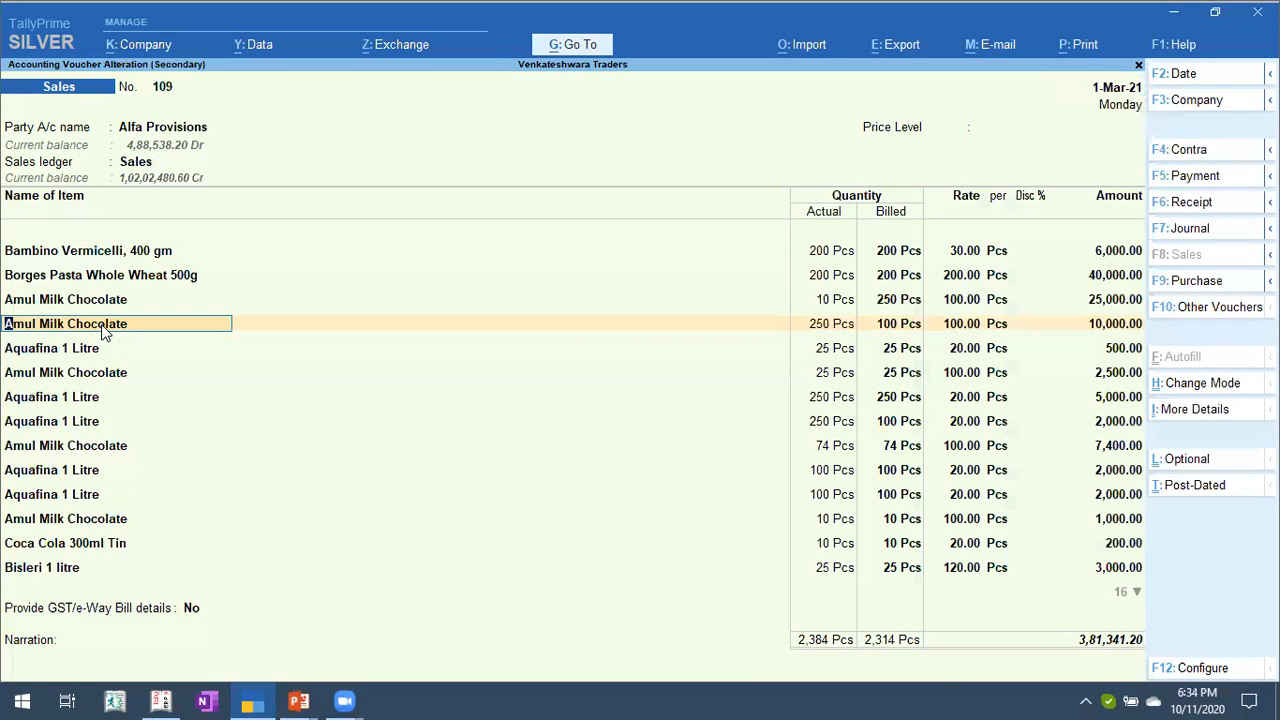
click(1207, 416)
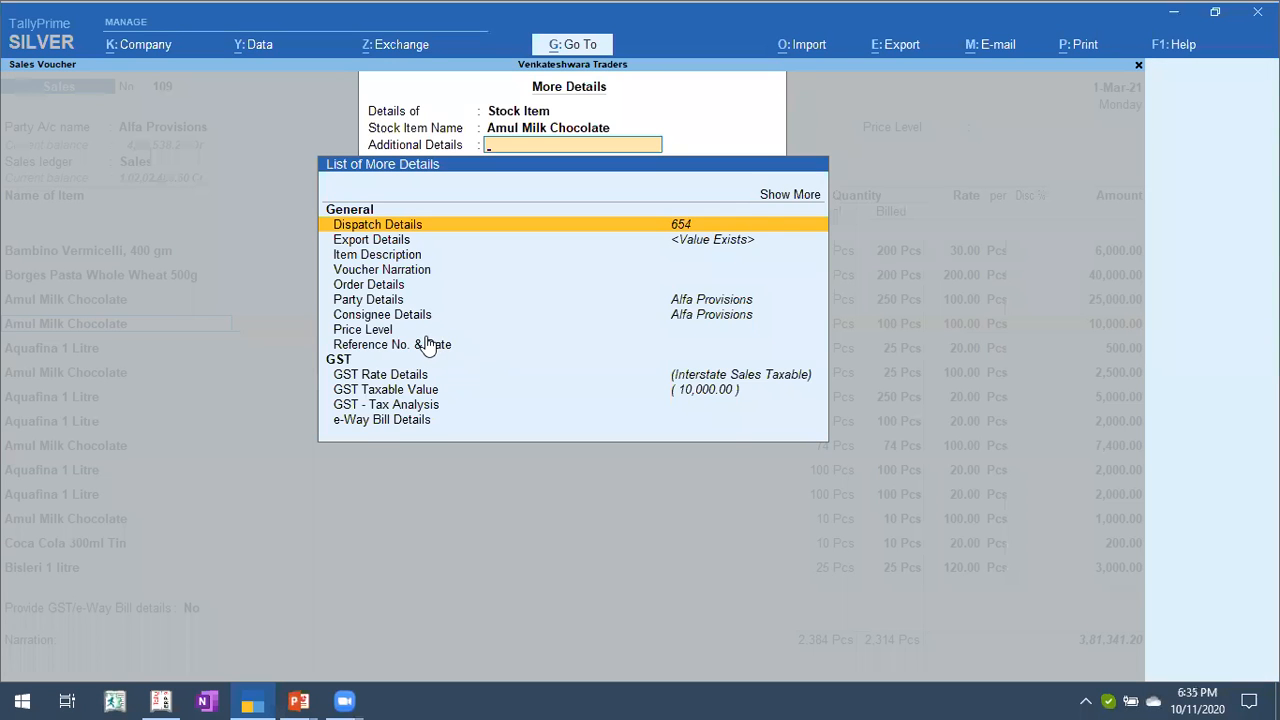
key(Escape)
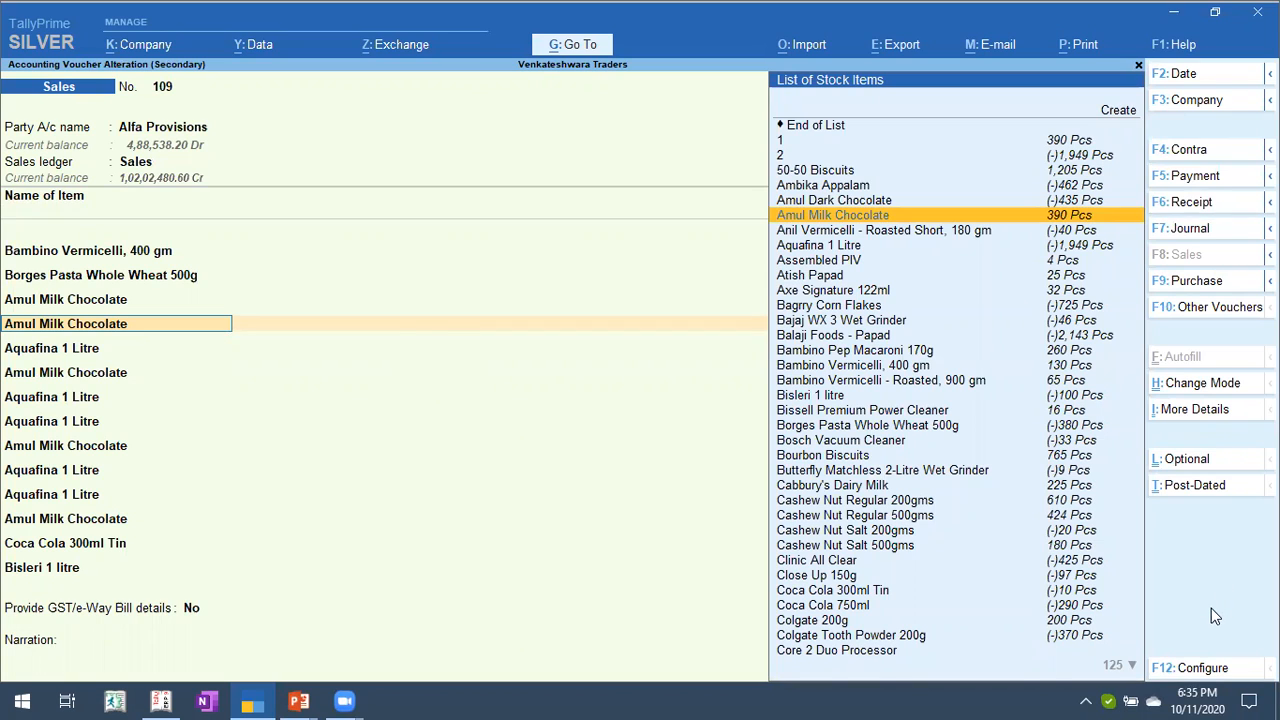
Switch to Tally.ERP 9, leave the party details and examine the voucher screen's options such as Tax Analysis, keeping the voucher open.
key(alt+Tab)
key(Escape)
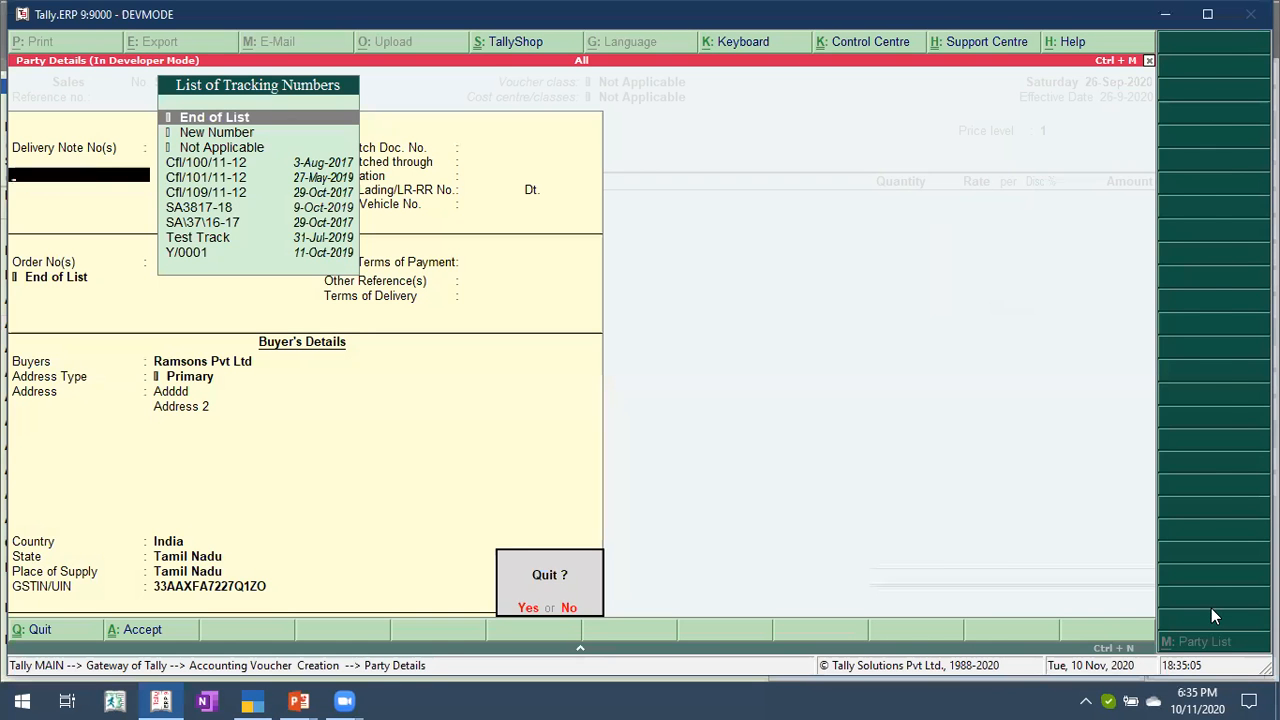
key(y)
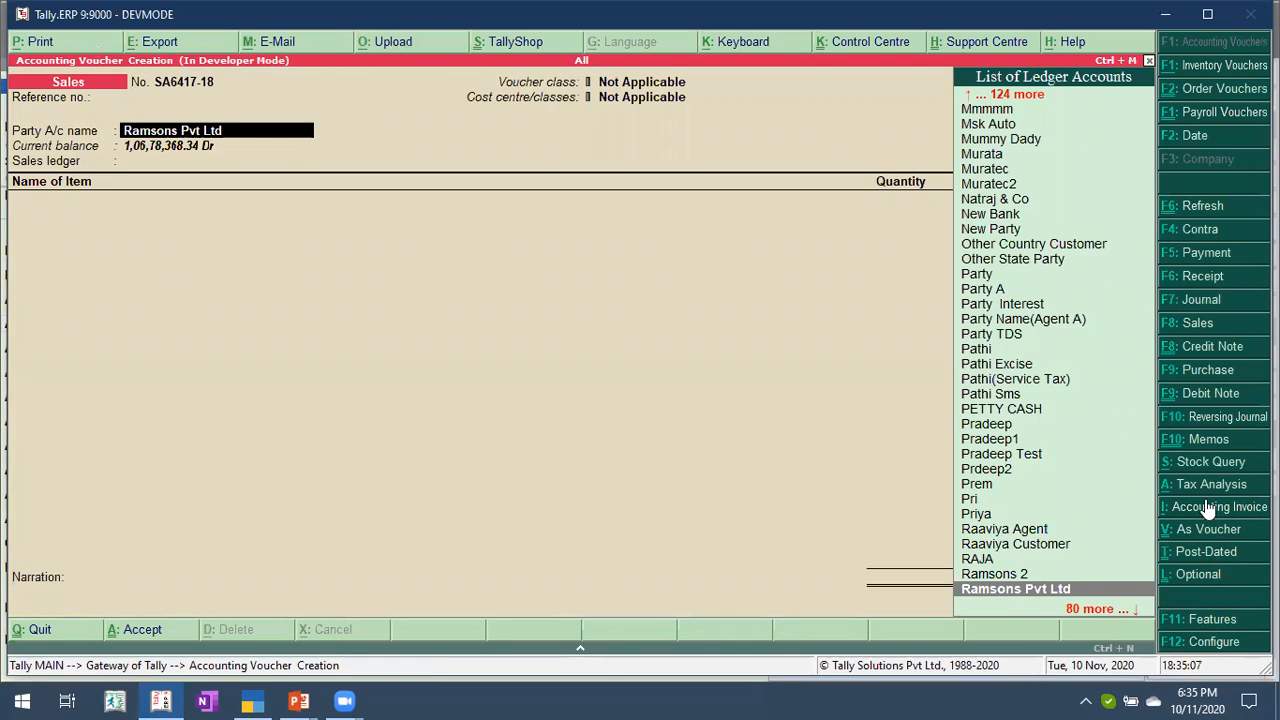
key(Escape)
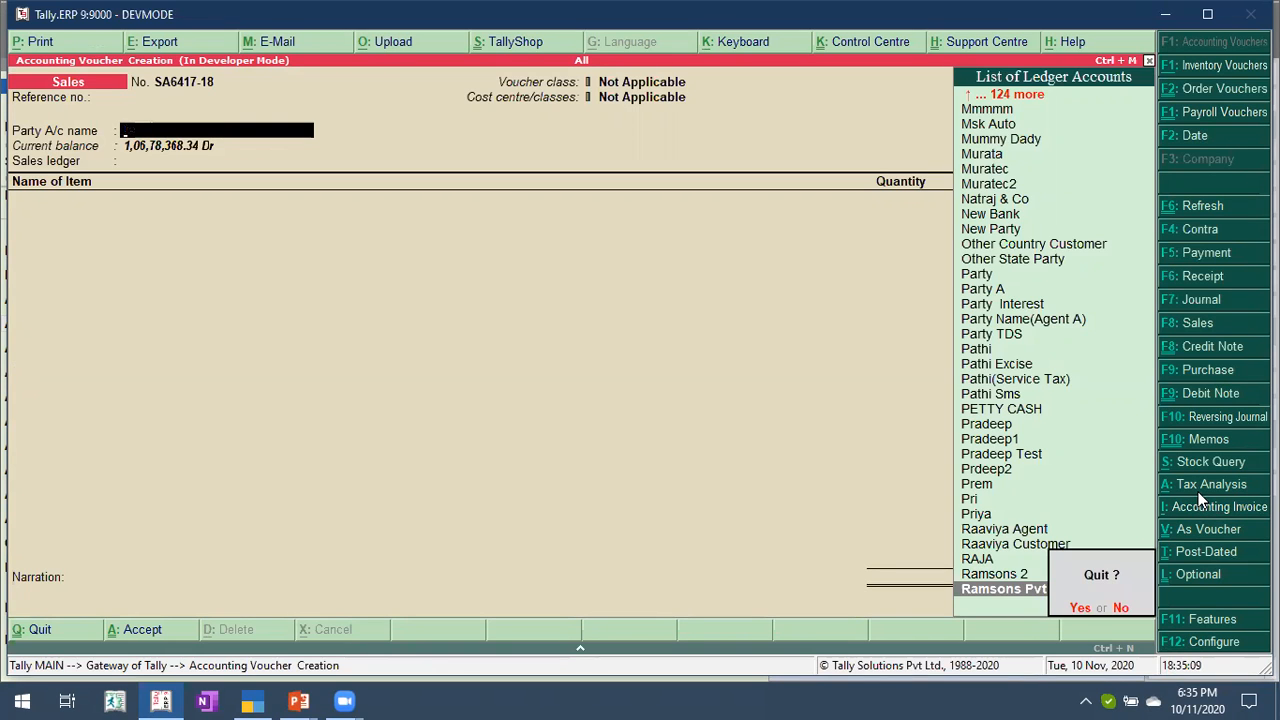
key(n)
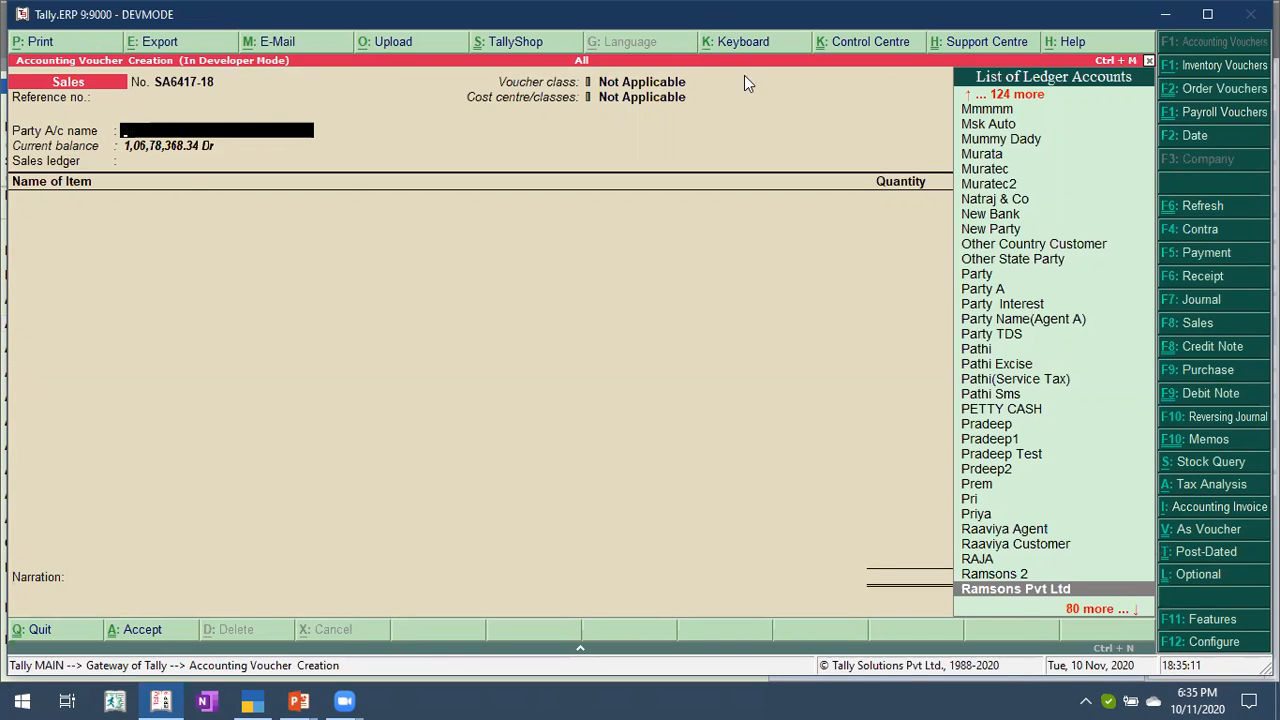
Switch back to TallyPrime, open GST - Tax Analysis through More Details and go through its item lines.
key(alt+Tab)
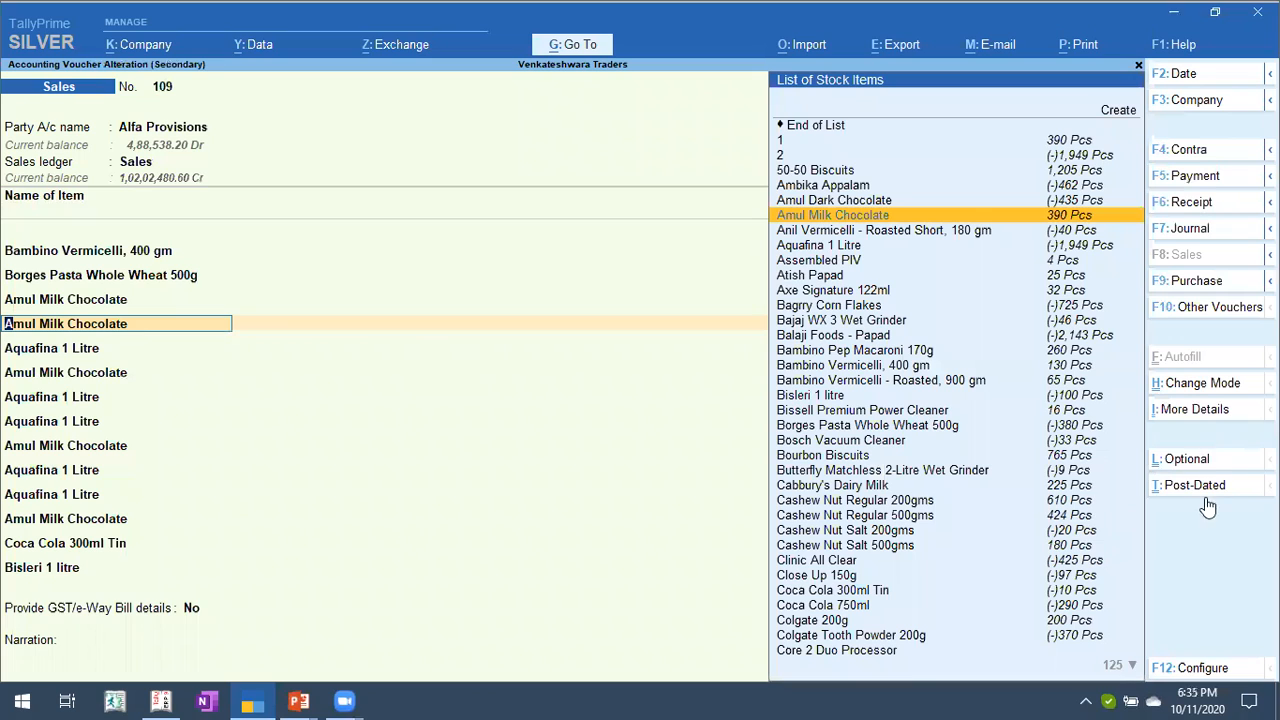
click(1190, 411)
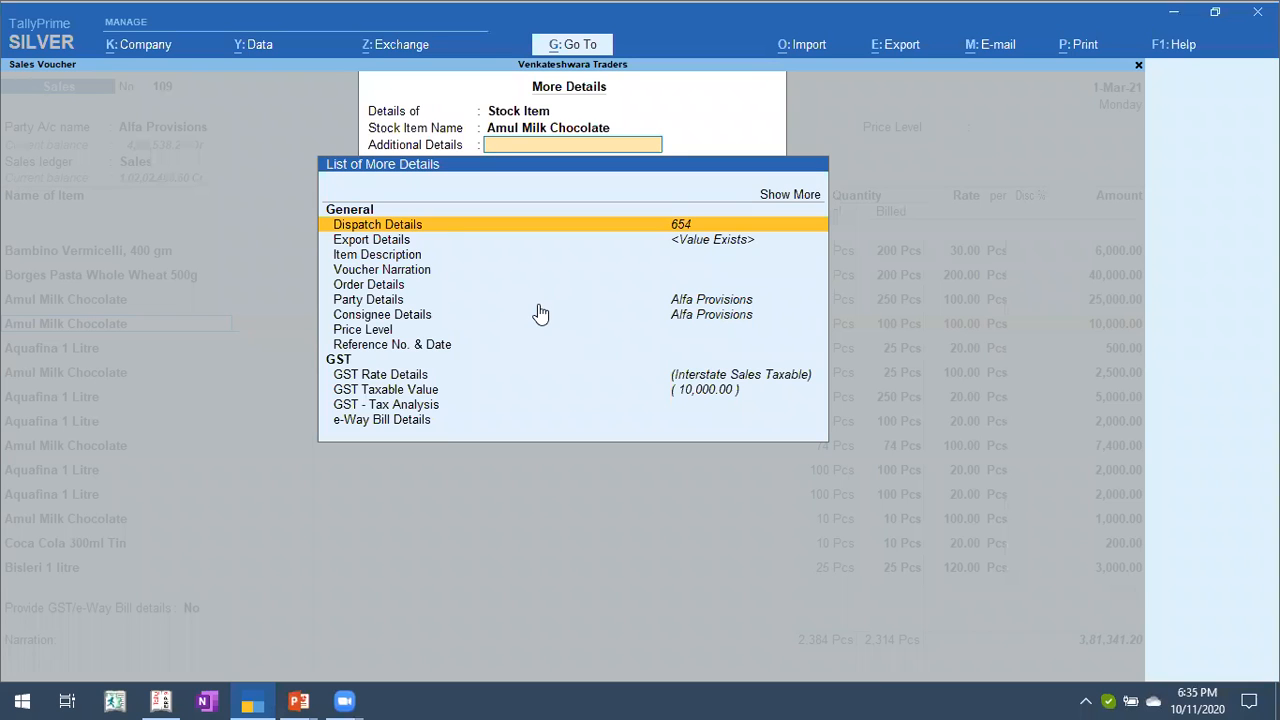
text(Tax Ana)
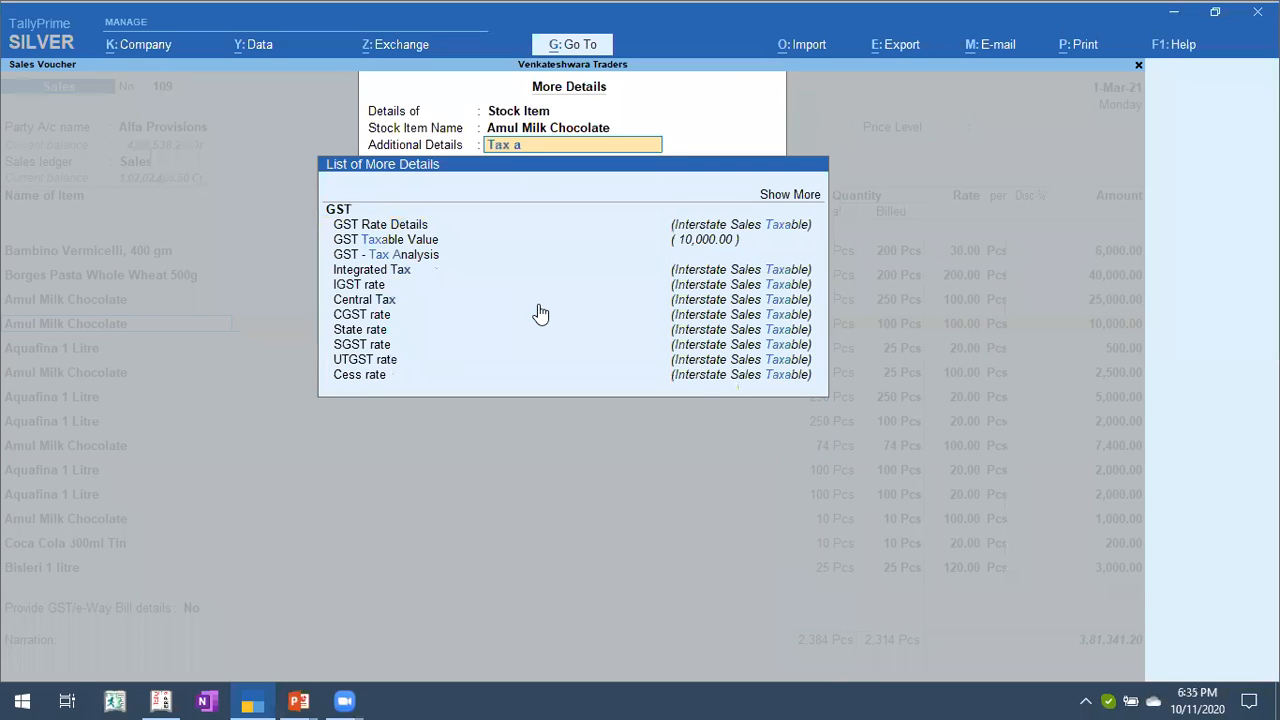
key(Return)
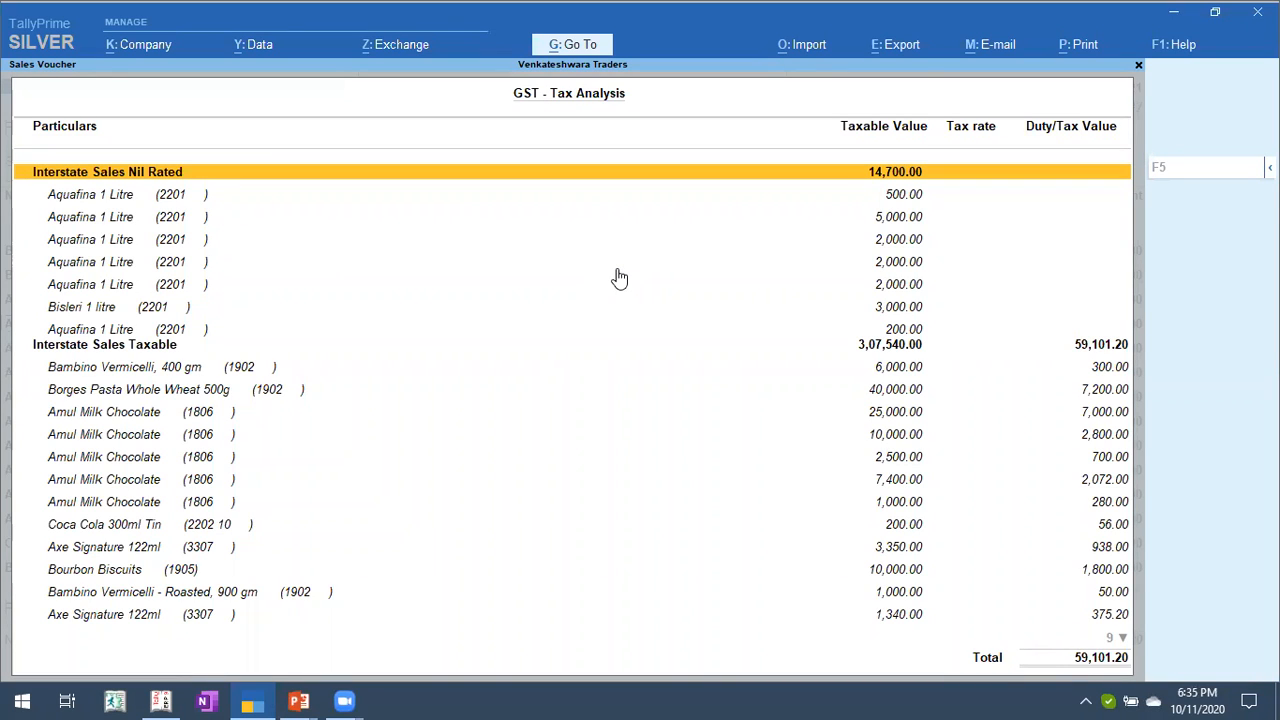
key(Down)
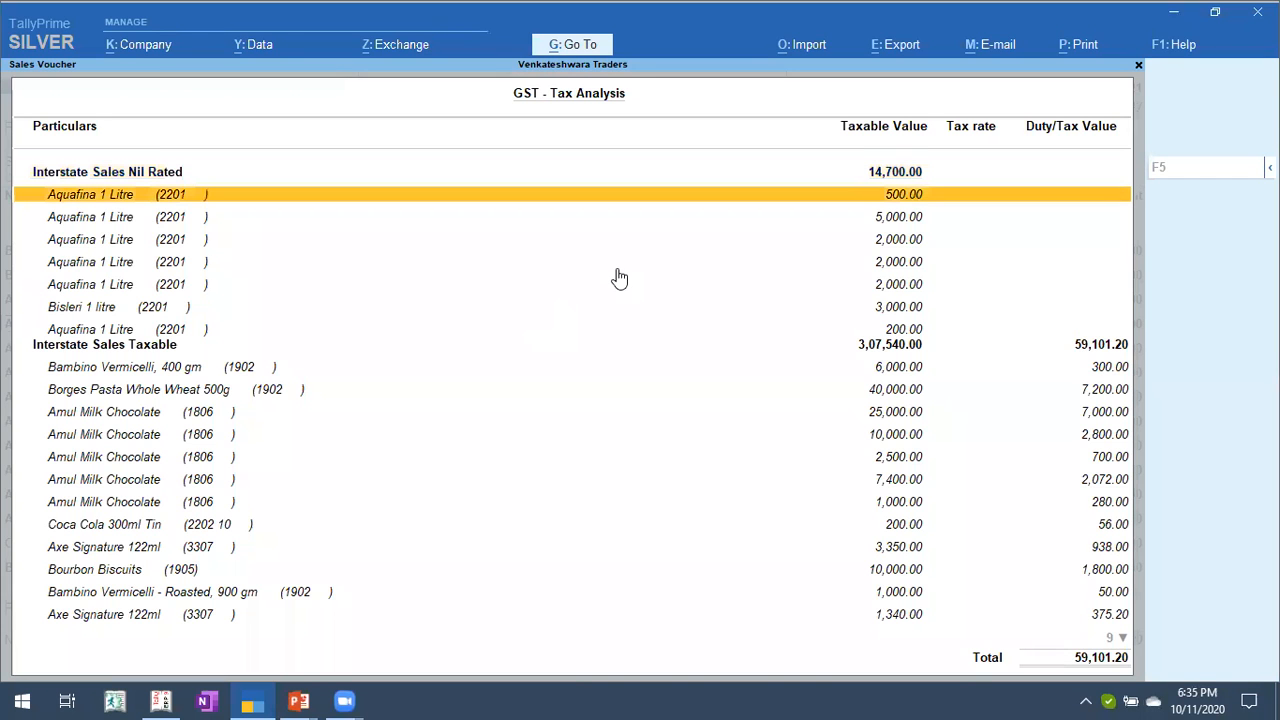
key(Down)
key(Down)
key(Down)
key(Down)
key(Down)
key(Down)
key(Down)
key(Down)
key(Down)
key(Down)
key(Down)
key(Down)
key(Down)
key(Down)
key(Down)
key(Down)
key(Down)
key(Down)
key(Down)
key(Down)
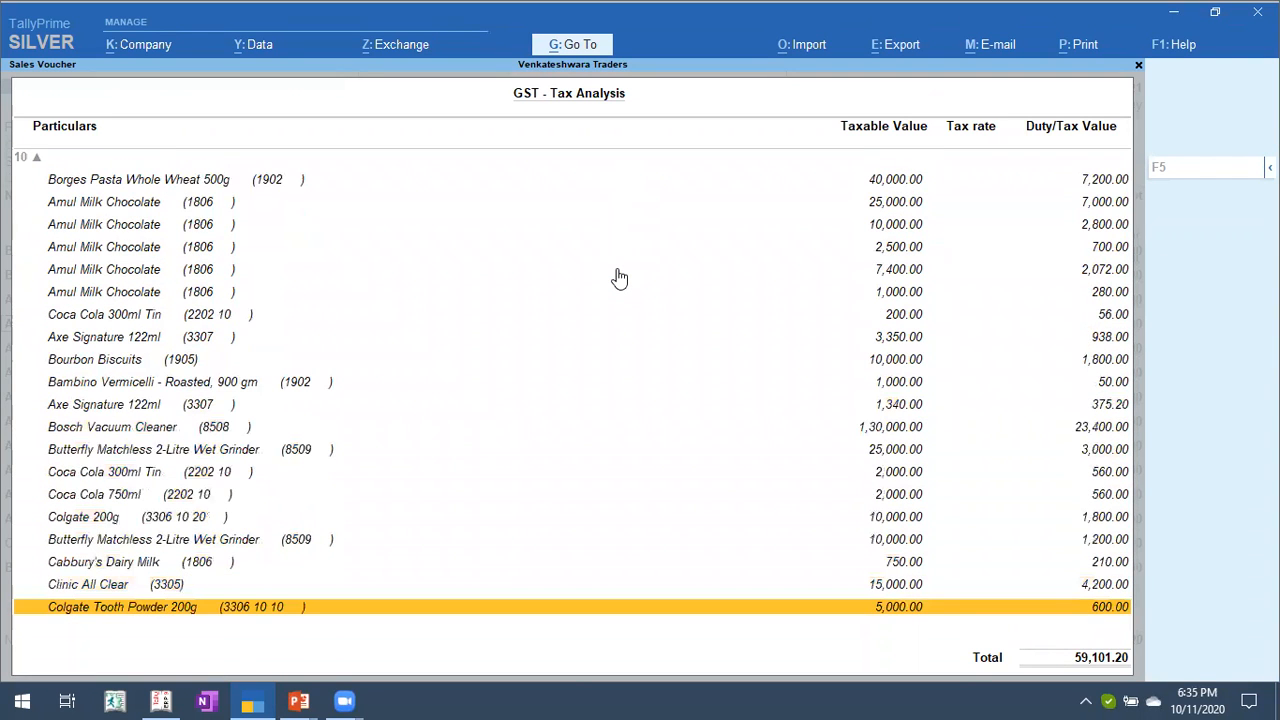
key(Up)
key(Up)
key(Up)
key(Up)
key(Up)
key(Up)
key(Up)
key(Up)
key(Up)
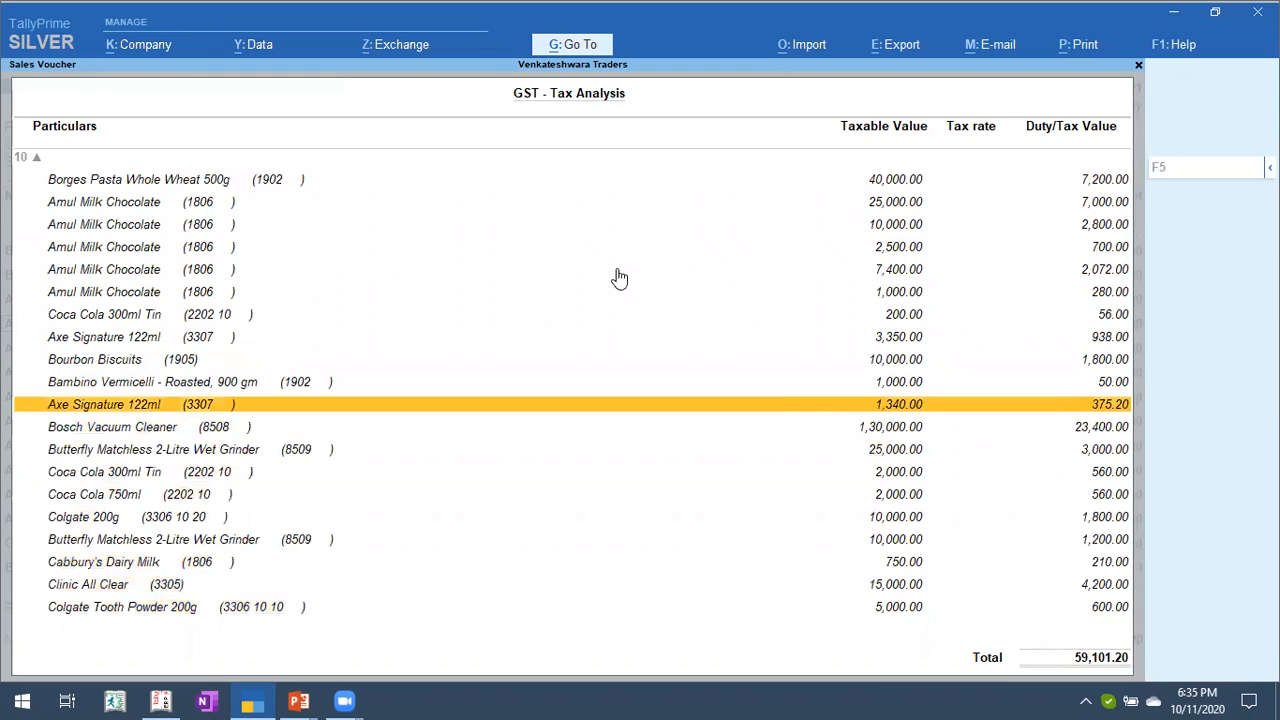
key(Return)
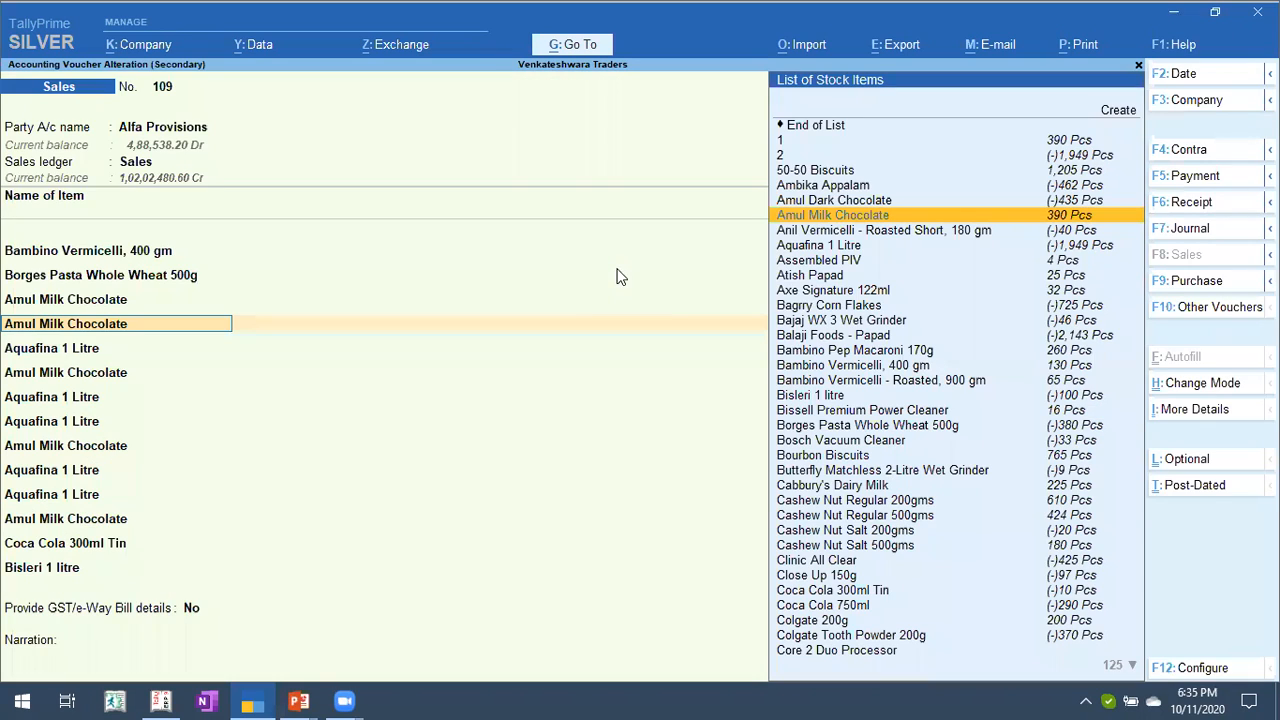
Find GST - Tax Analysis in More Details again by searching "Taxan", view it and return to the voucher.
click(1190, 409)
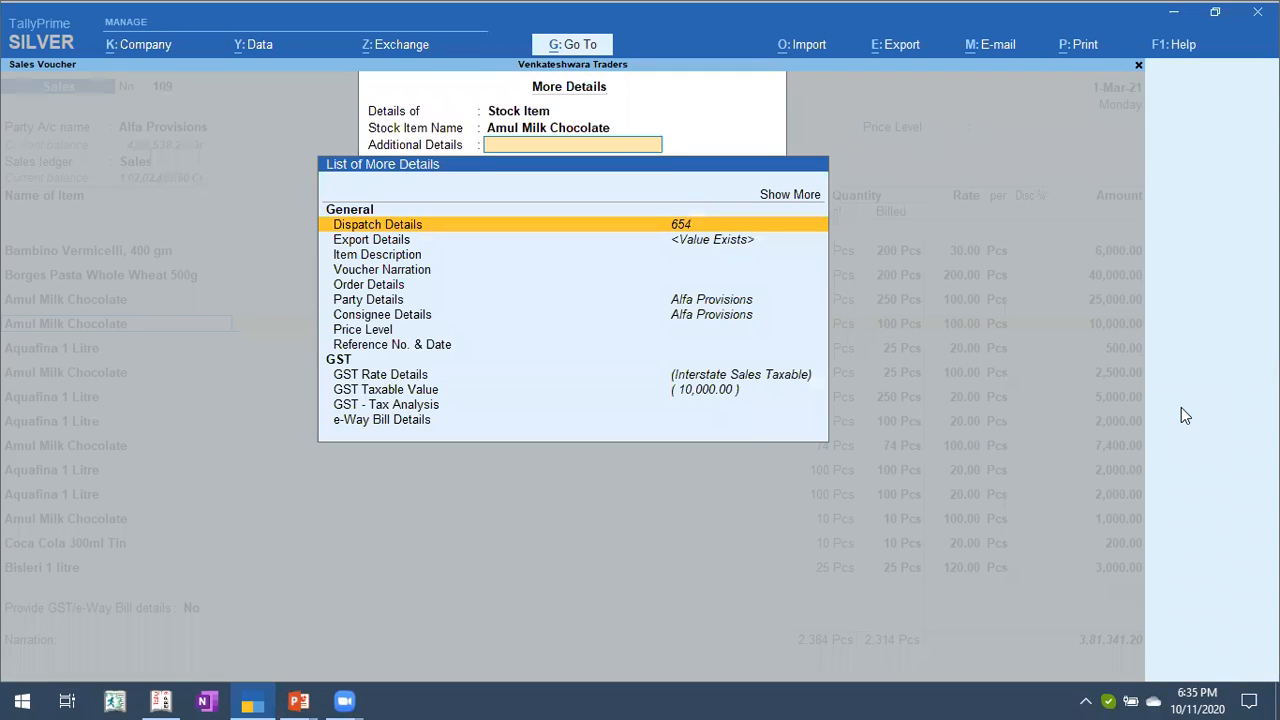
text(Taxan)
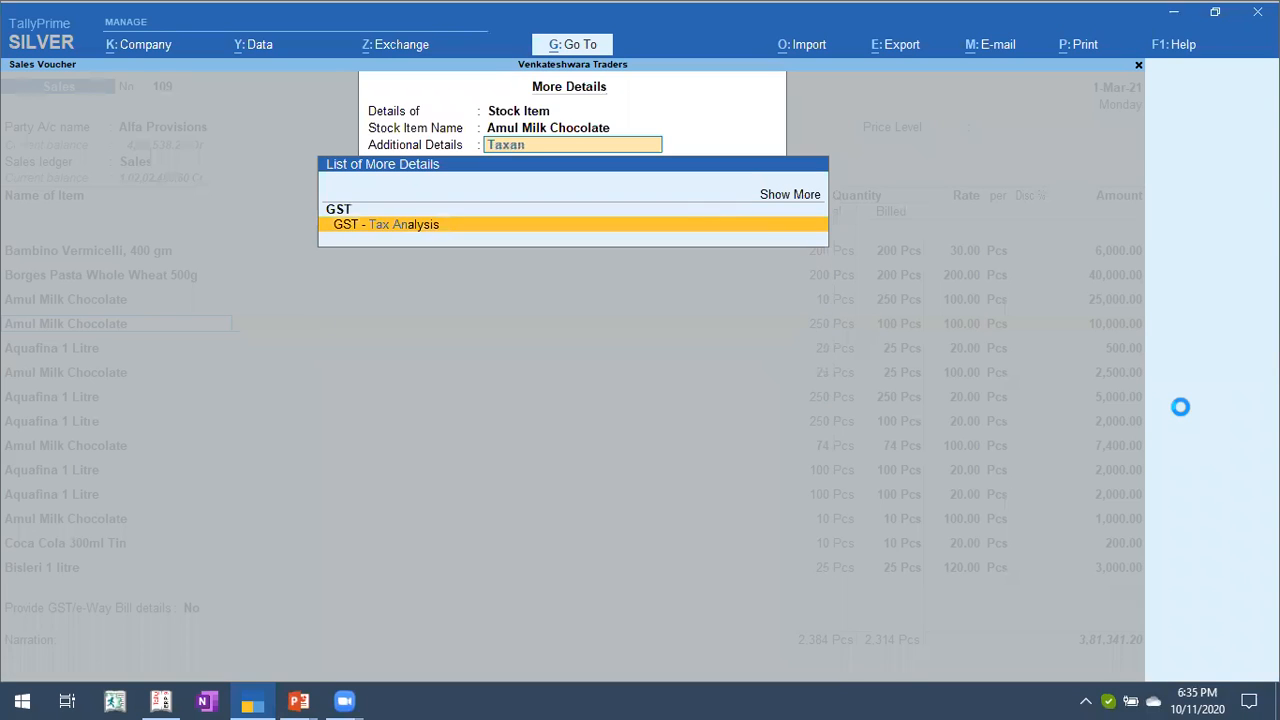
key(Return)
key(Escape)
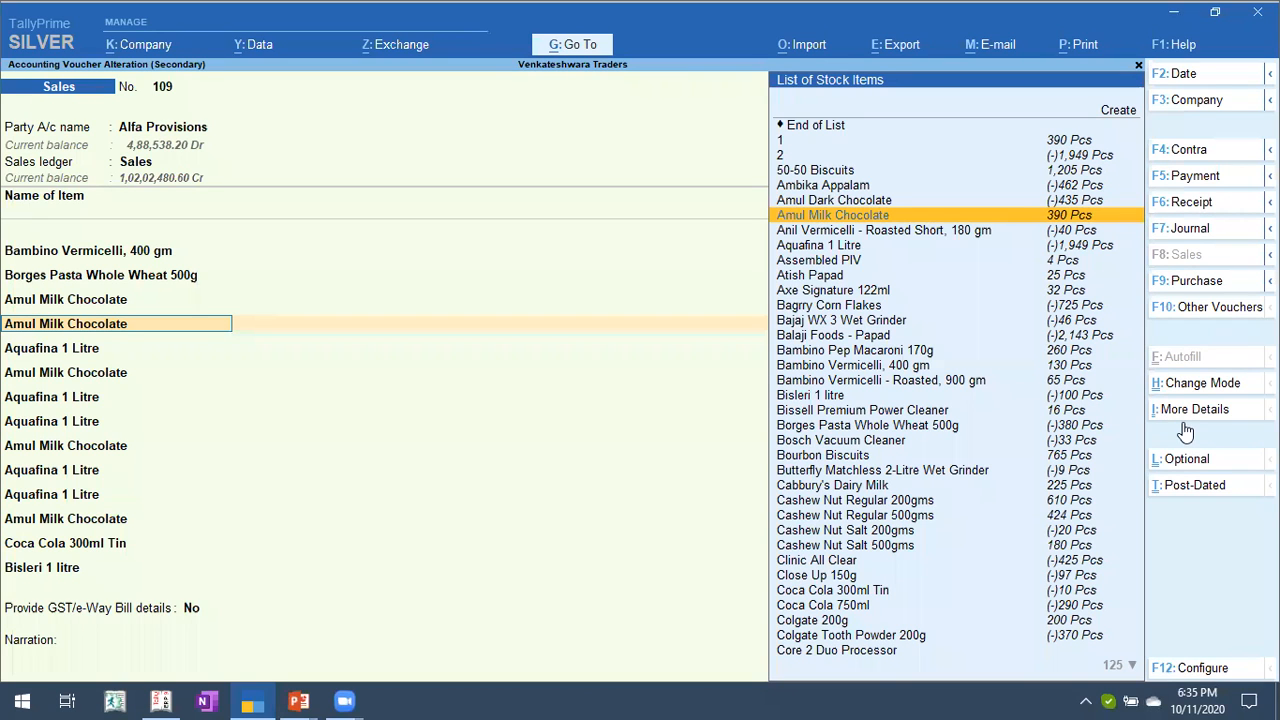
Expand the More Details list of Amul Milk Chocolate with Show More, examine the additional options and close it.
key(ctrl)
key(ctrl+i)
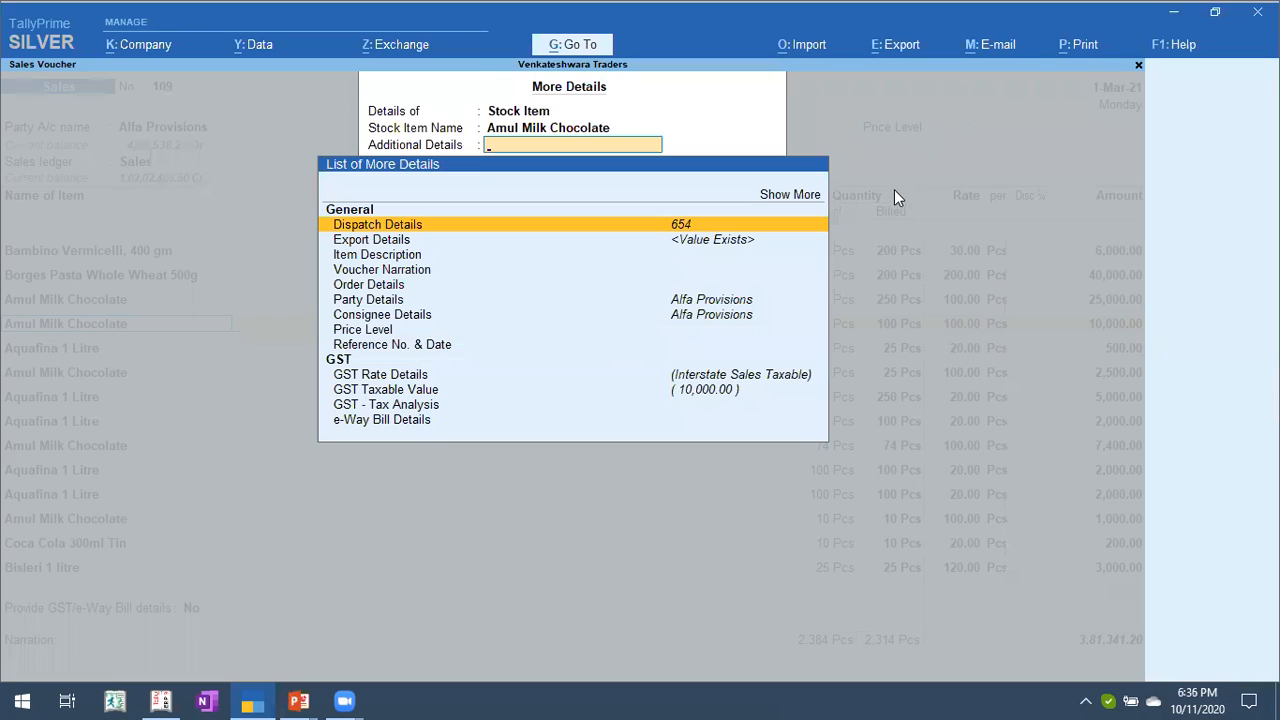
click(786, 200)
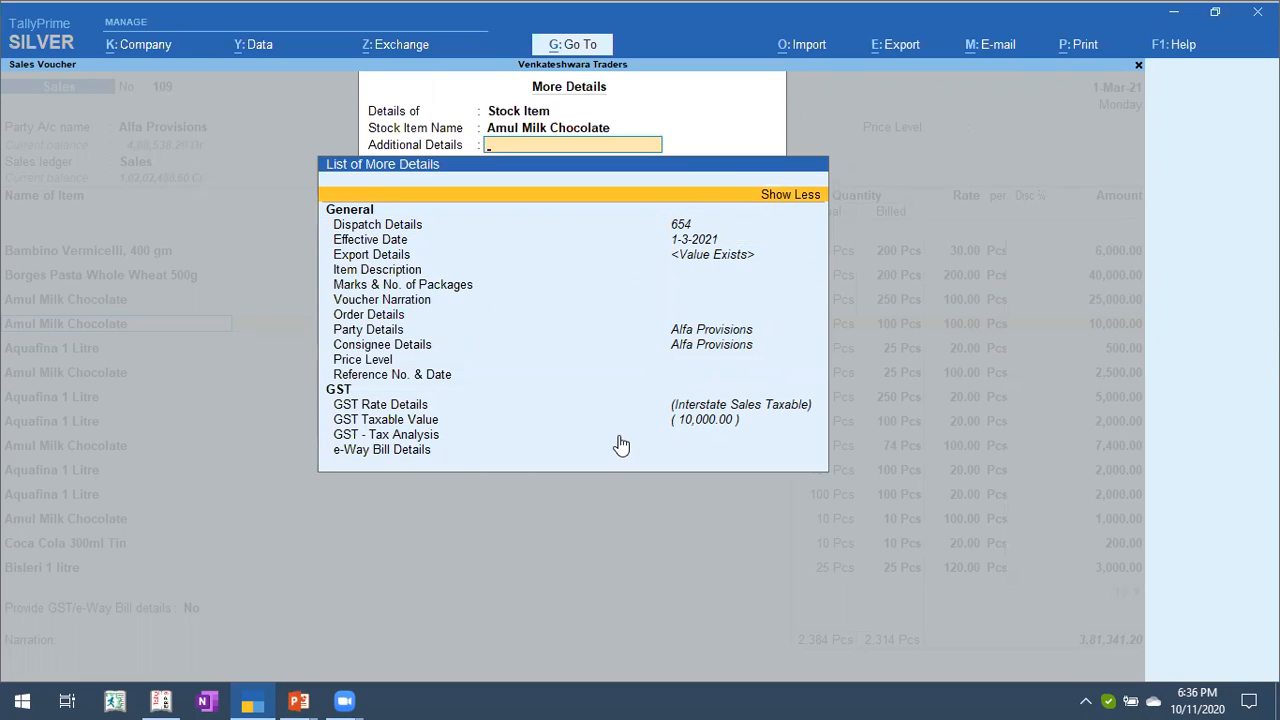
click(692, 421)
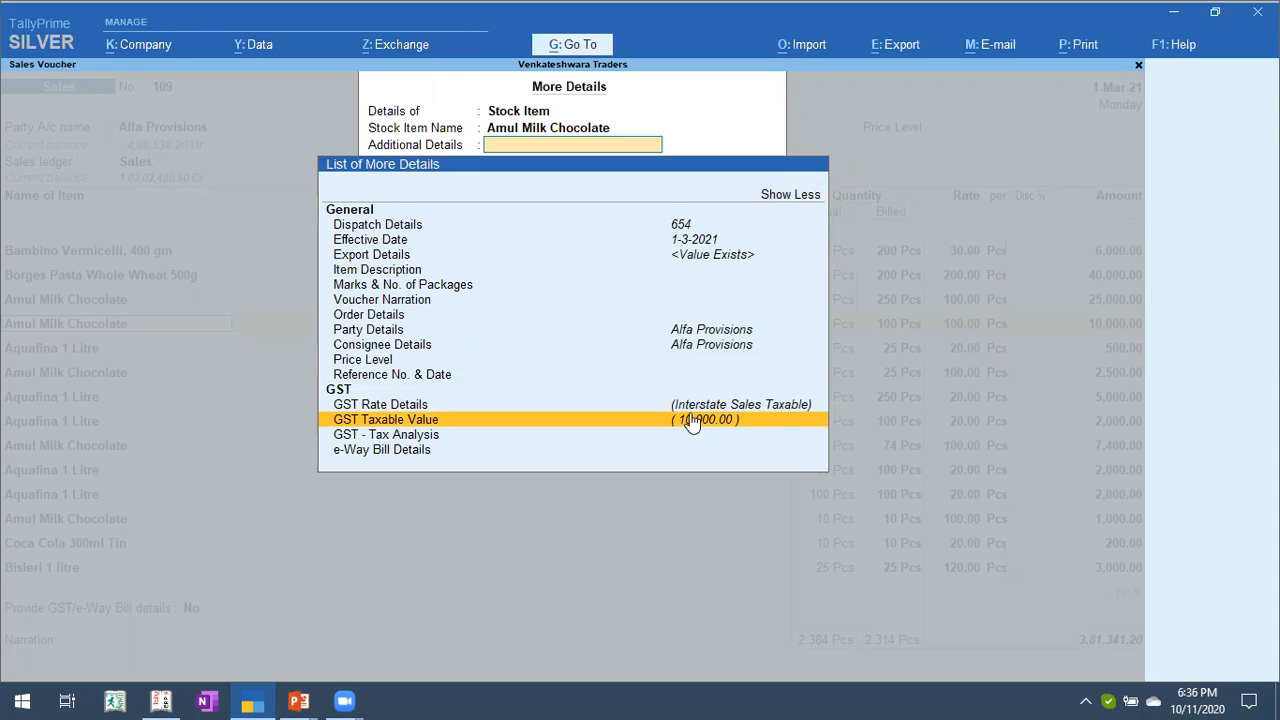
key(Escape)
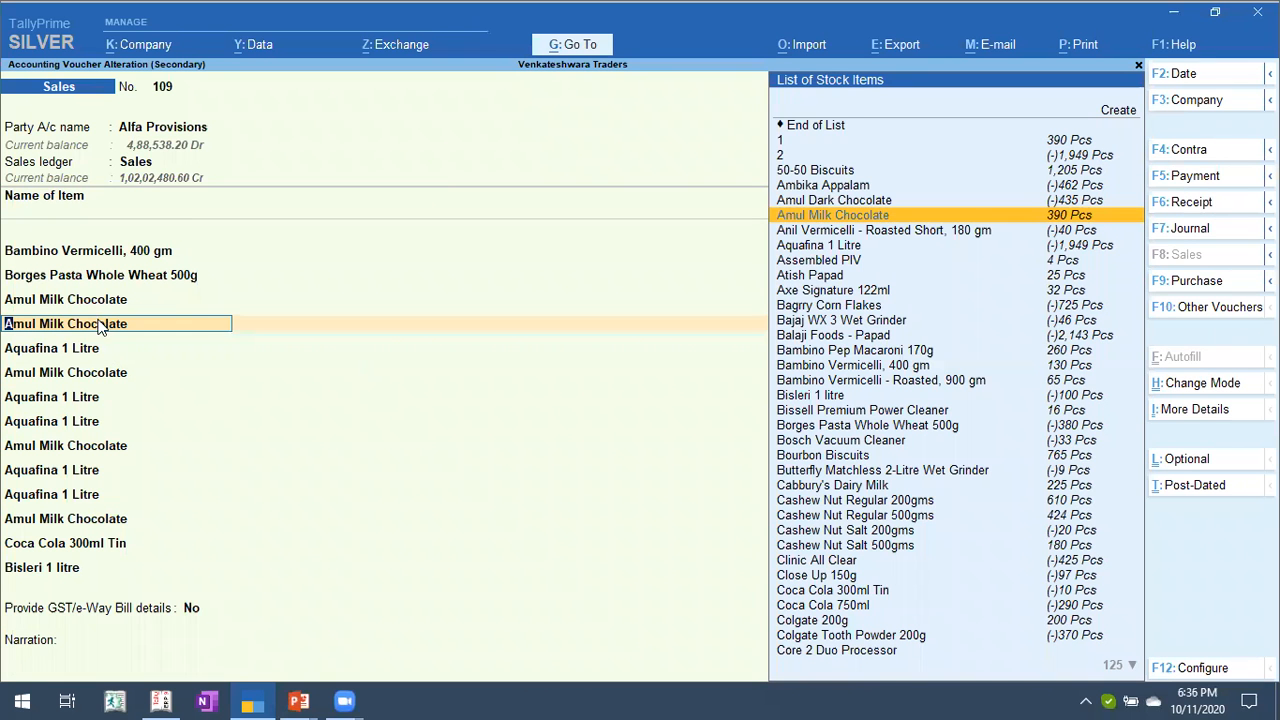
Review the GST rate, taxable value and tax analysis entries in the More Details of Amul Milk Chocolate and return to the voucher.
click(1203, 418)
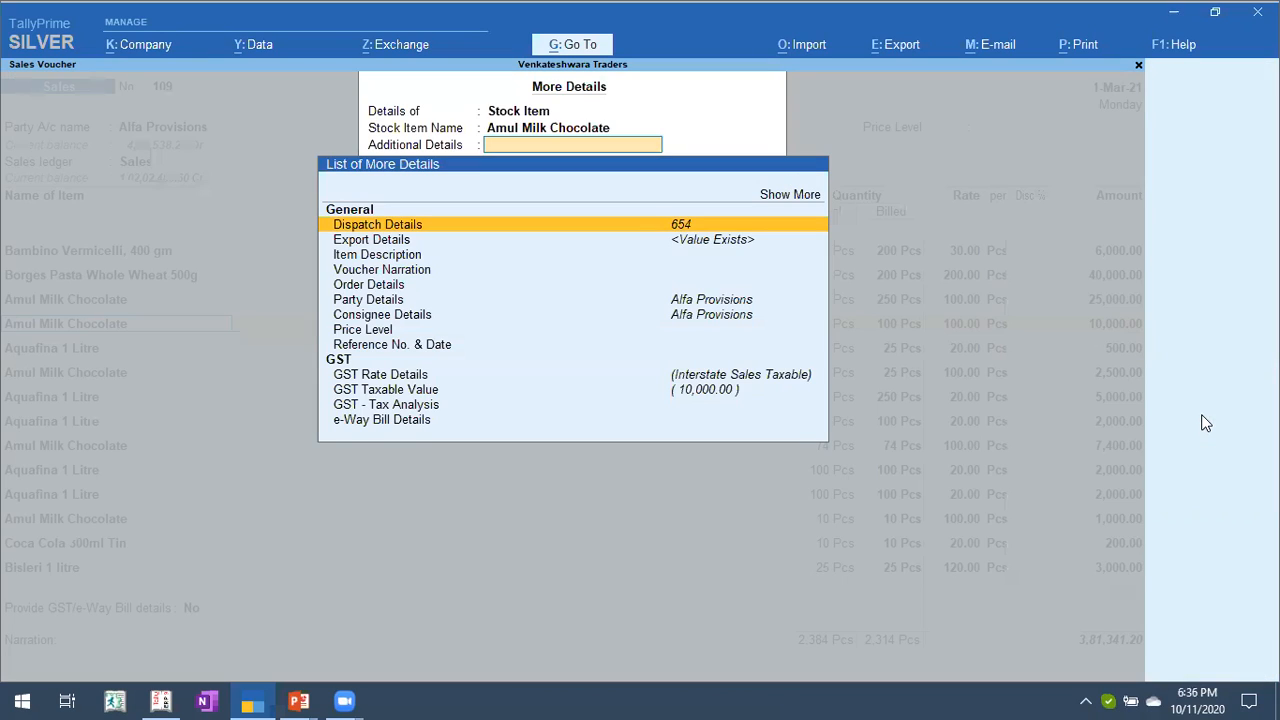
click(377, 379)
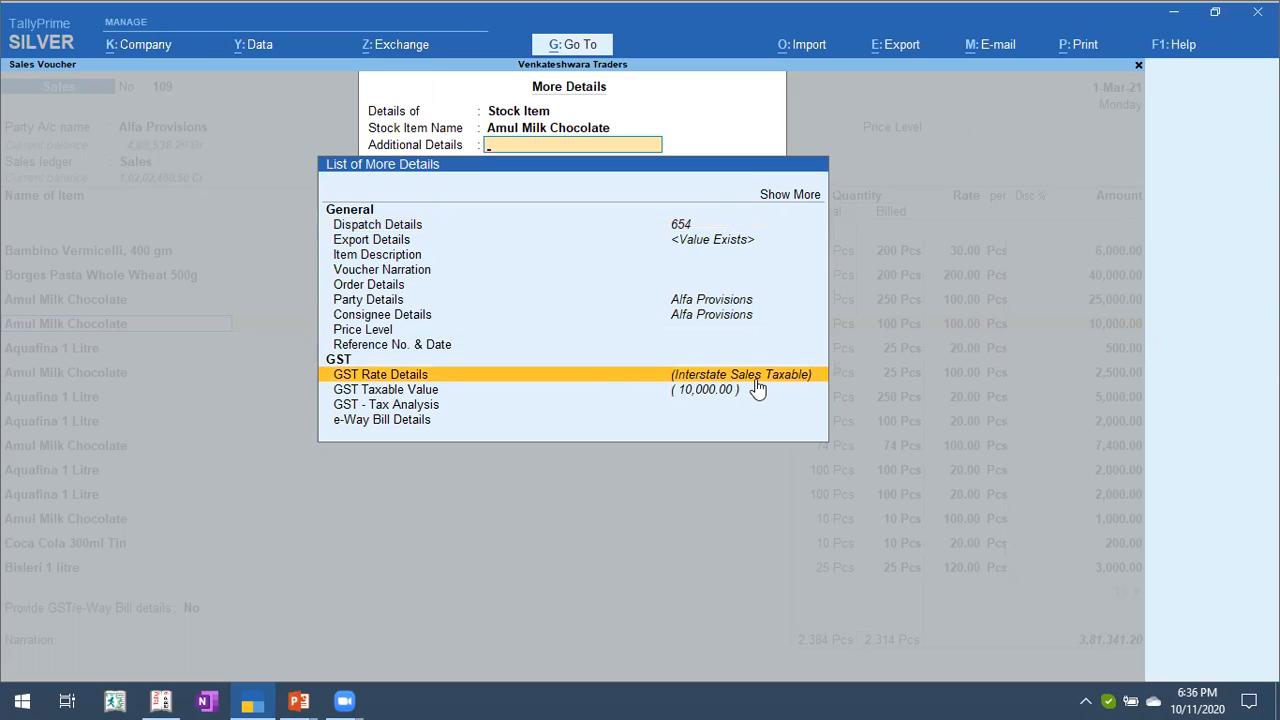
click(710, 396)
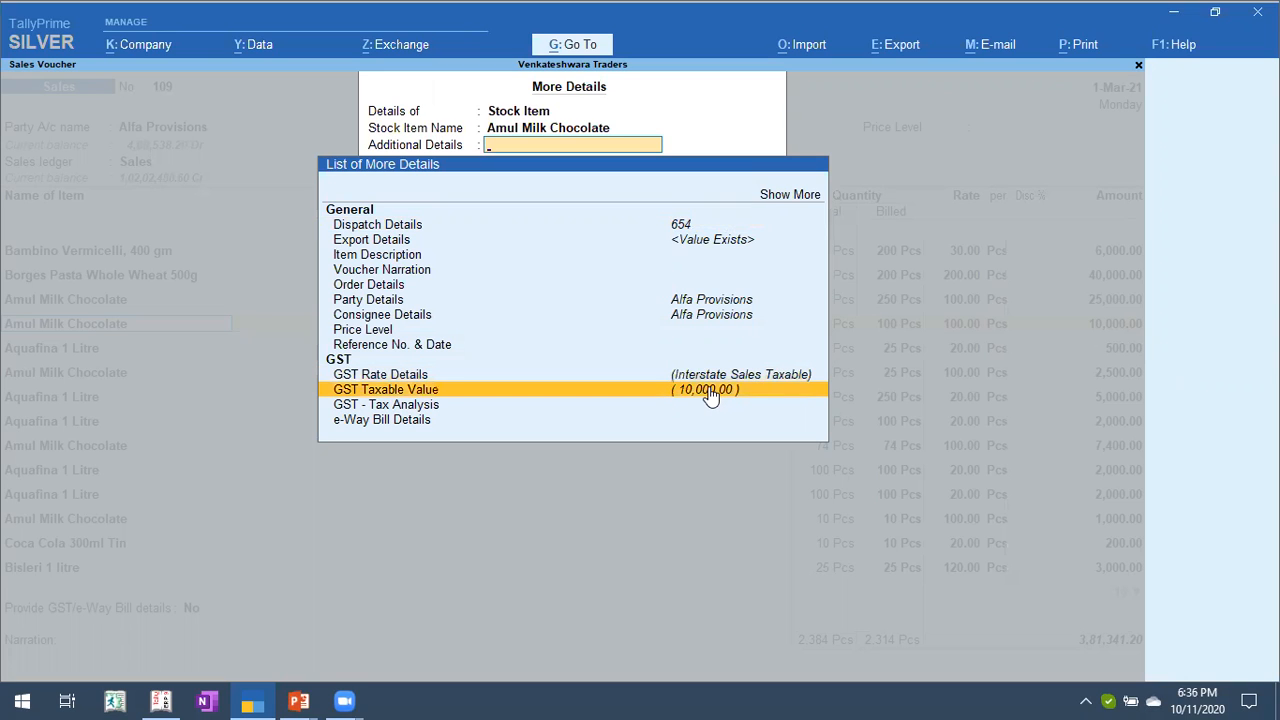
key(Down)
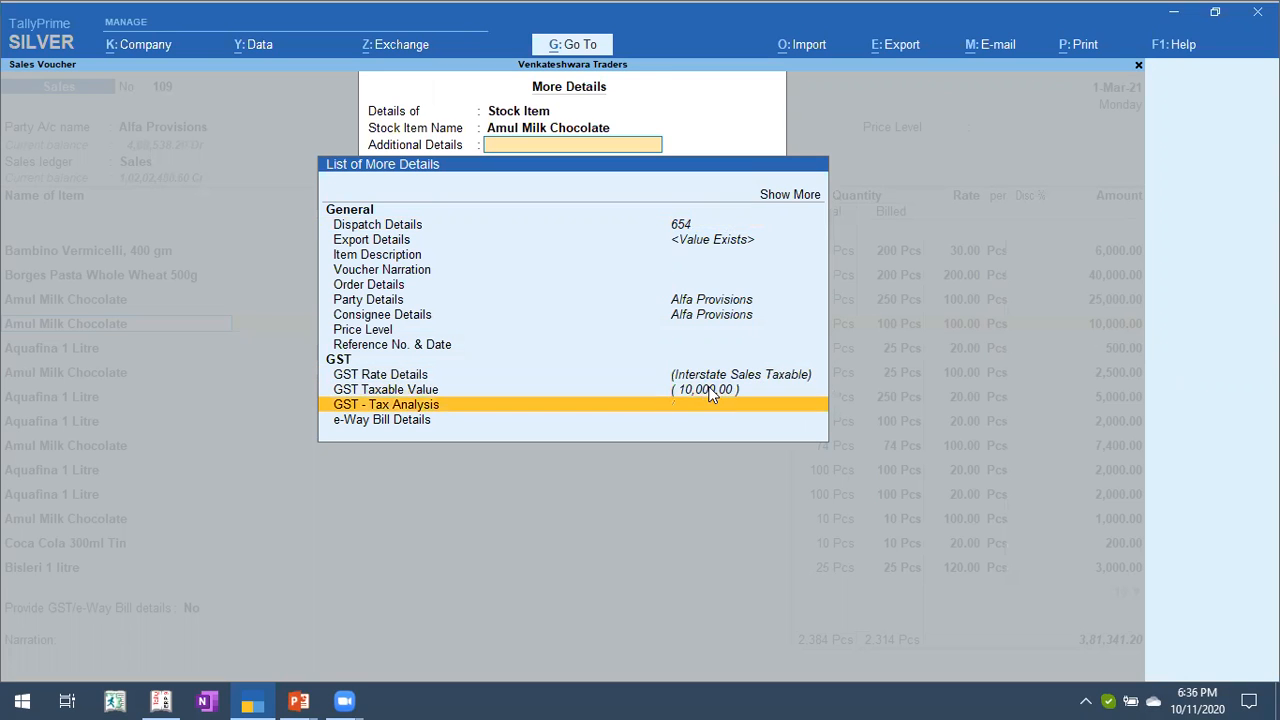
key(Return)
key(Escape)
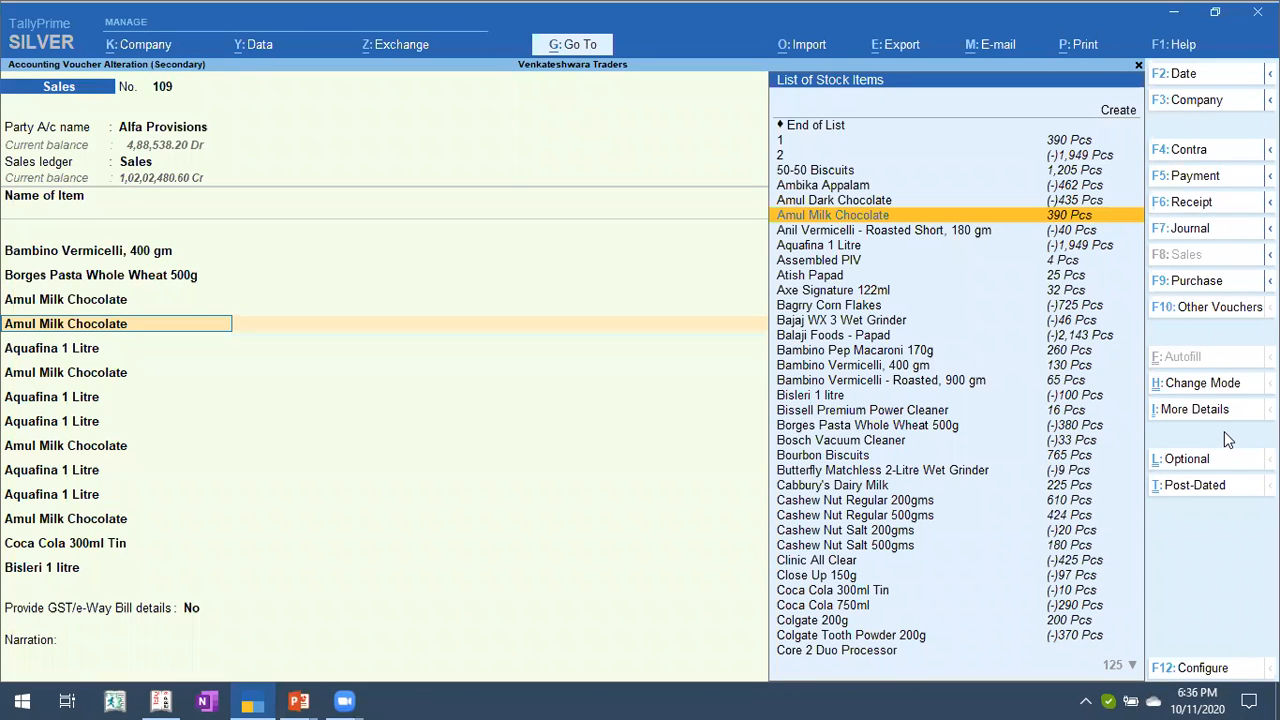
Switch to the PowerPoint slide listing the sales invoice changes, check the next topic and return to TallyPrime.
key(ctrl)
key(alt+Tab)
key(alt+Tab)
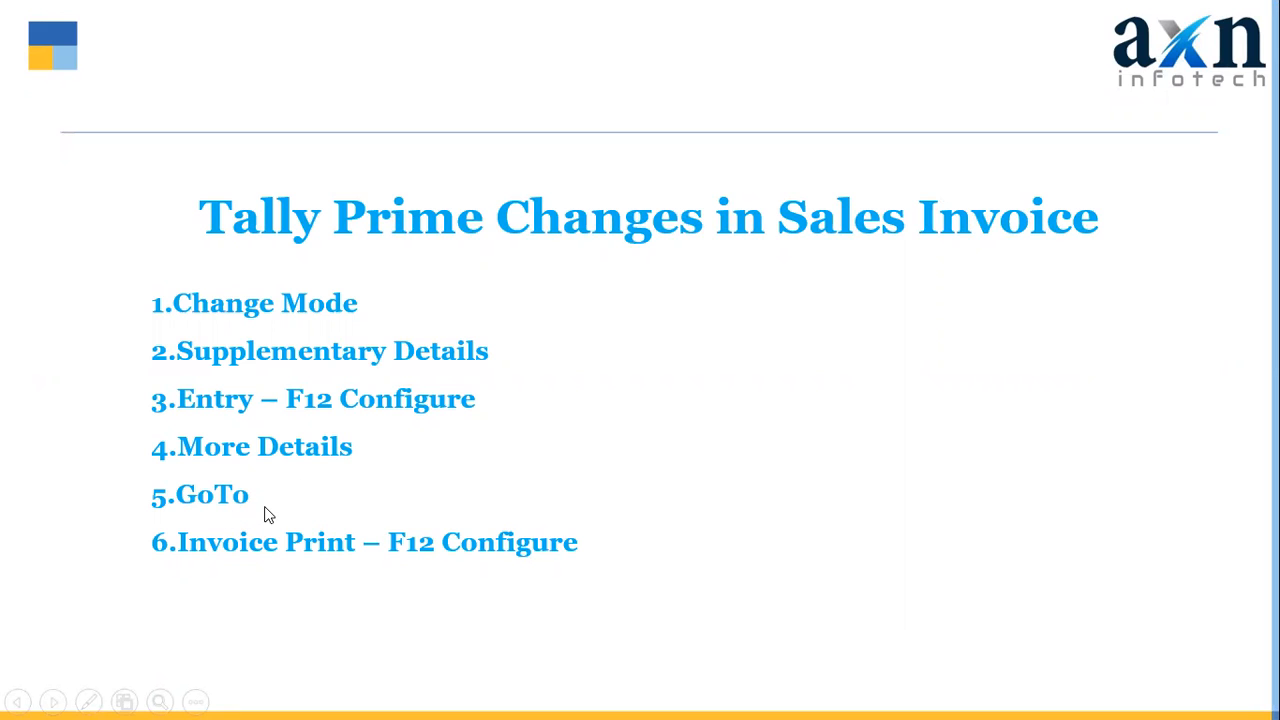
key(alt+Tab)
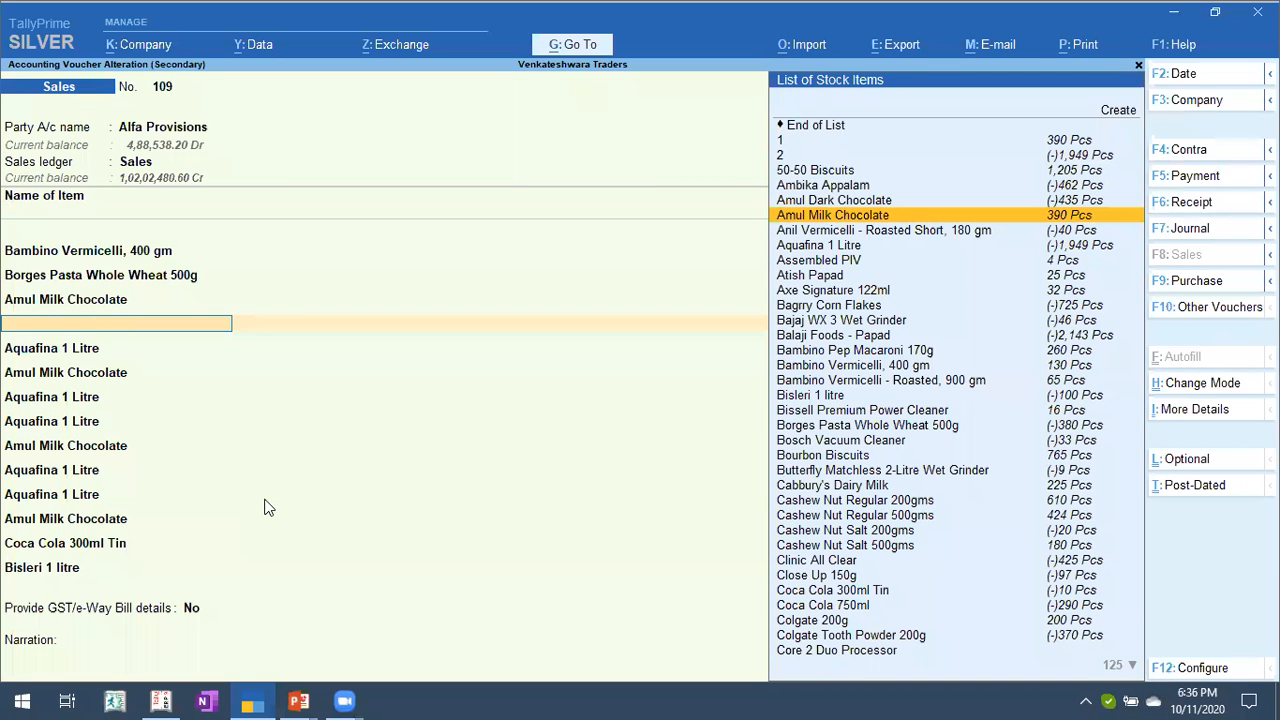
Quit sales voucher 109 without saving and close the March list of sales vouchers.
key(Escape)
key(y)
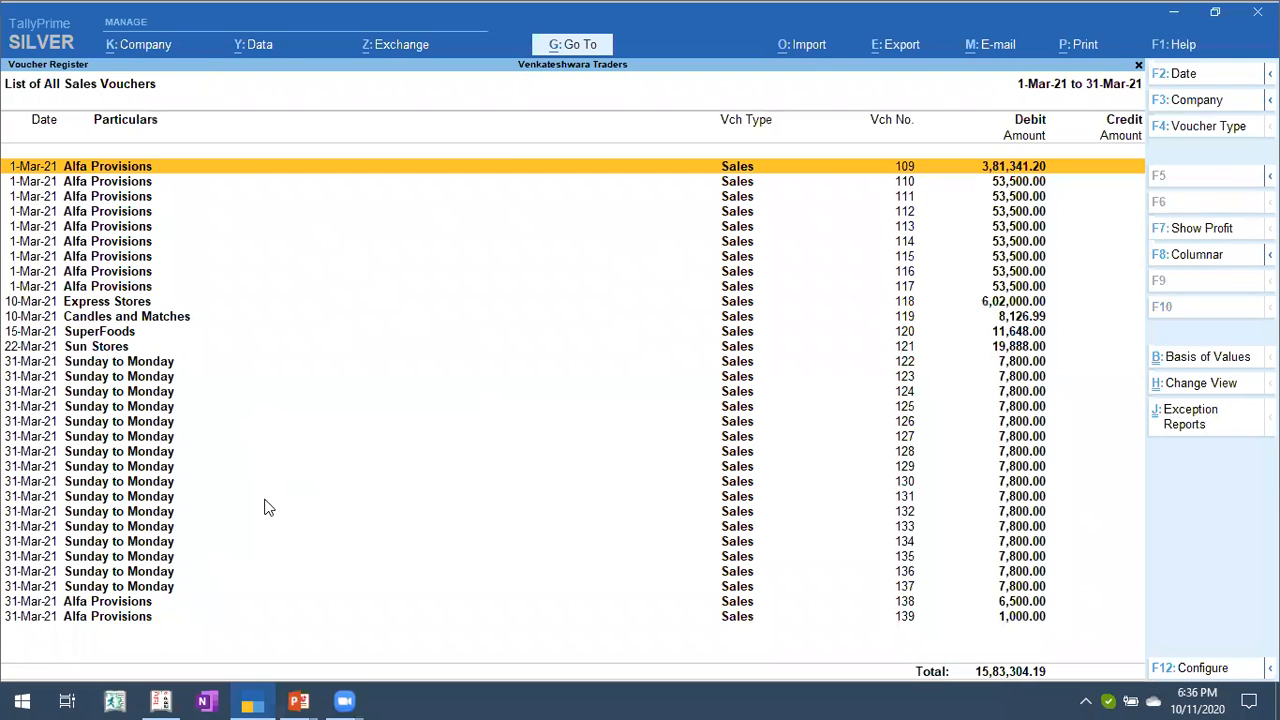
key(Return)
key(Escape)
key(Escape)
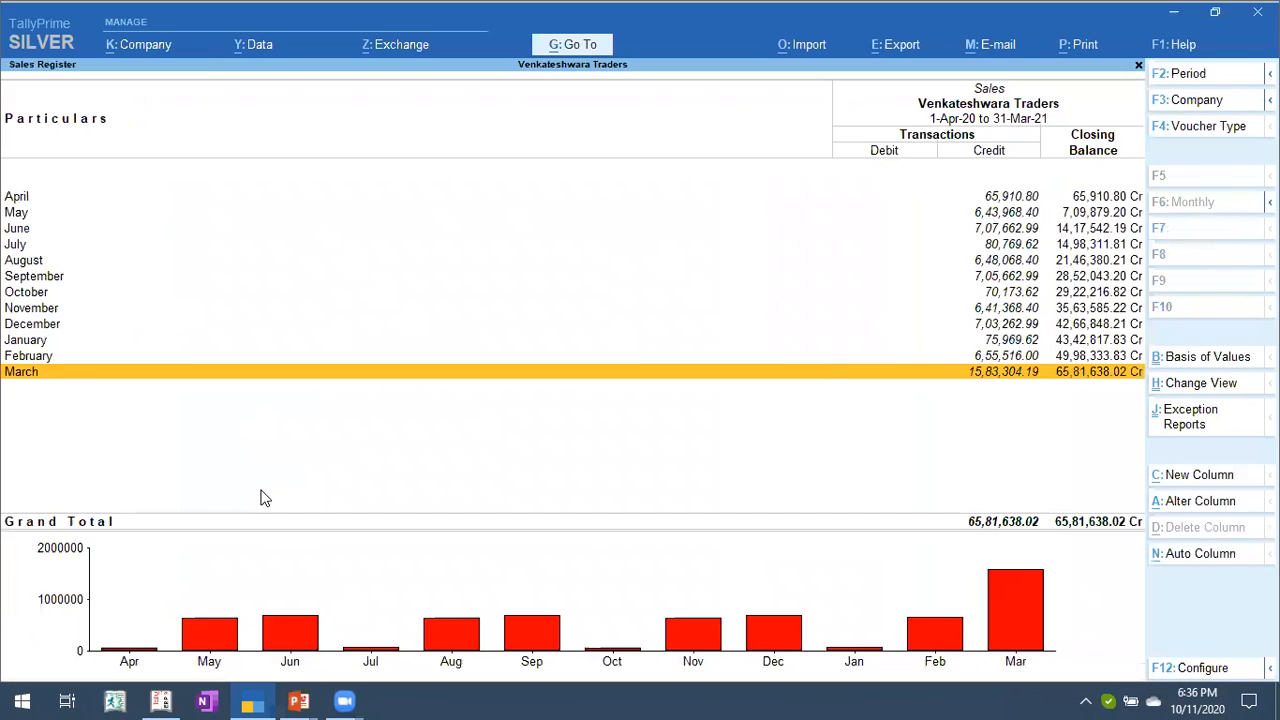
Leave the sales register and start a new sales voucher for Alfa Provisions with price level Not Applicable and ledger GST Sales.
key(Escape)
key(Escape)
key(v)
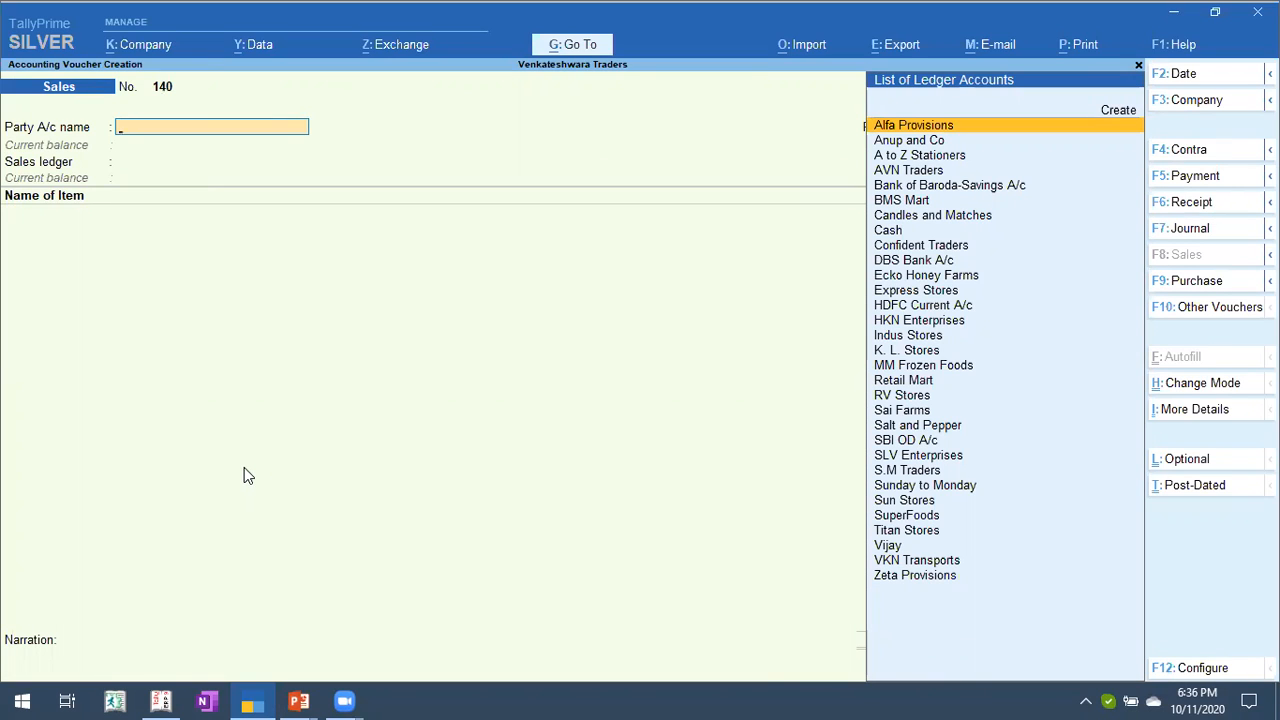
key(Return)
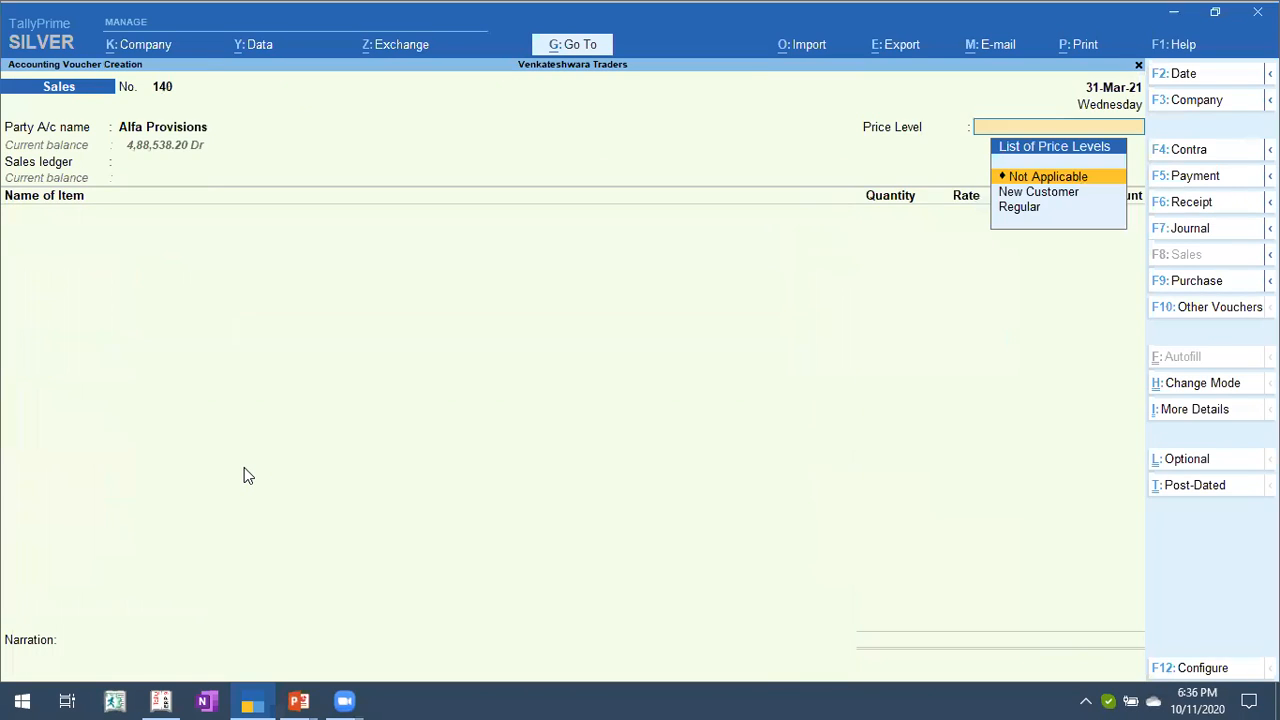
key(Return)
key(Return)
Add 10 Pcs of Aquafina 1 Litre at rate 20.00 from Electronic City Godown with tracking number 140.
key(Down)
key(Down)
key(Return)
key(Return)
key(Return)
text(10)
key(Return)
key(Return)
key(Return)
key(Return)
key(Return)
key(Return)
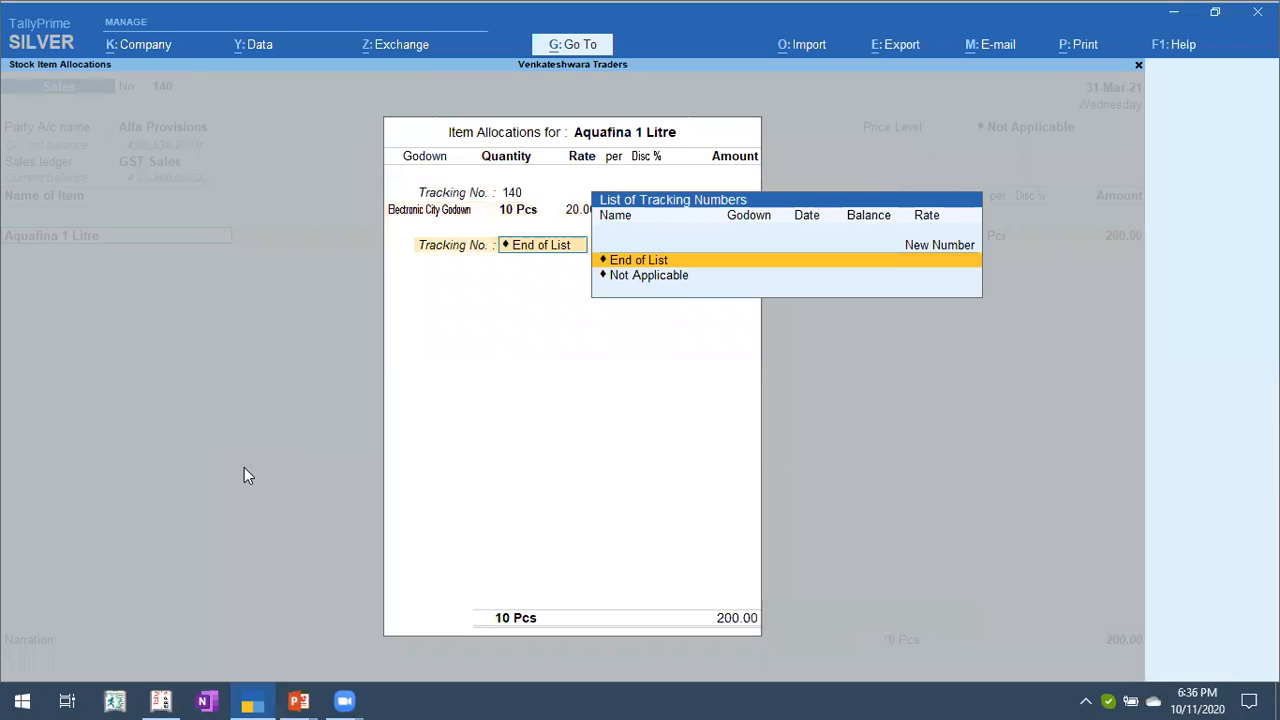
key(Return)
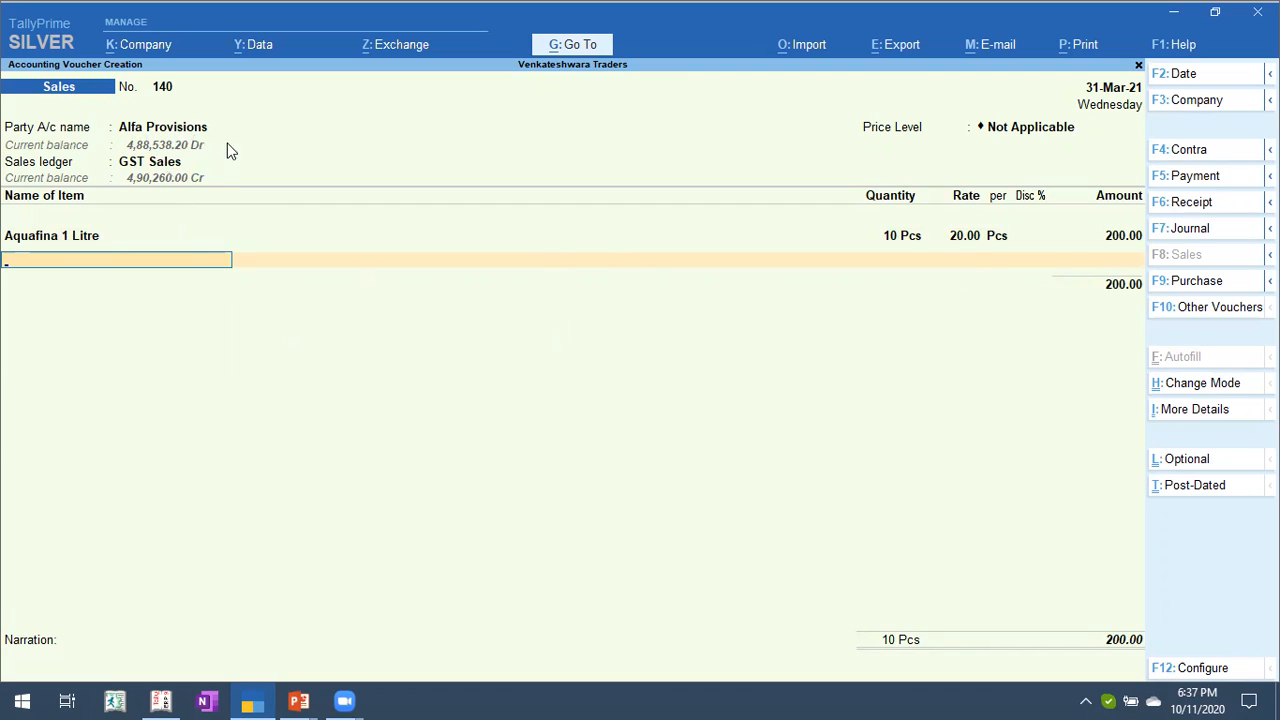
Use Go To to bring up the Ledger Vouchers of Alfa Provisions, view sales voucher 111 and return to the report.
click(570, 52)
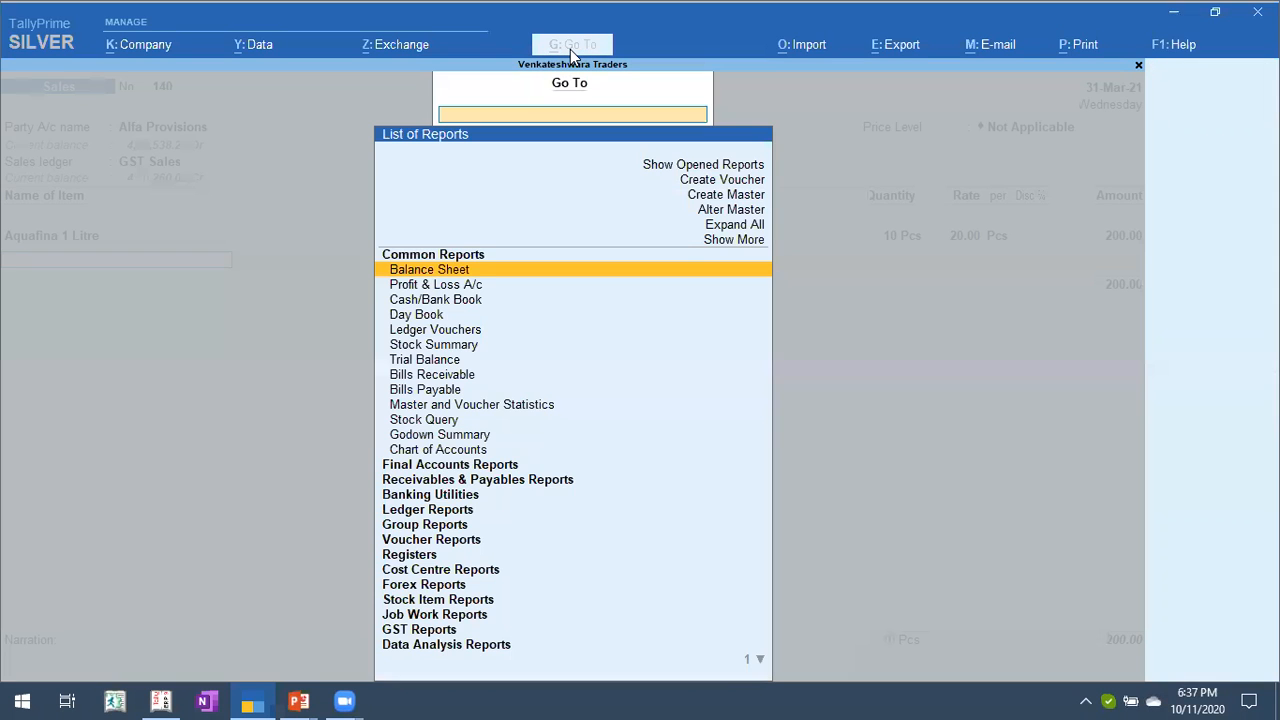
text(Ledger)
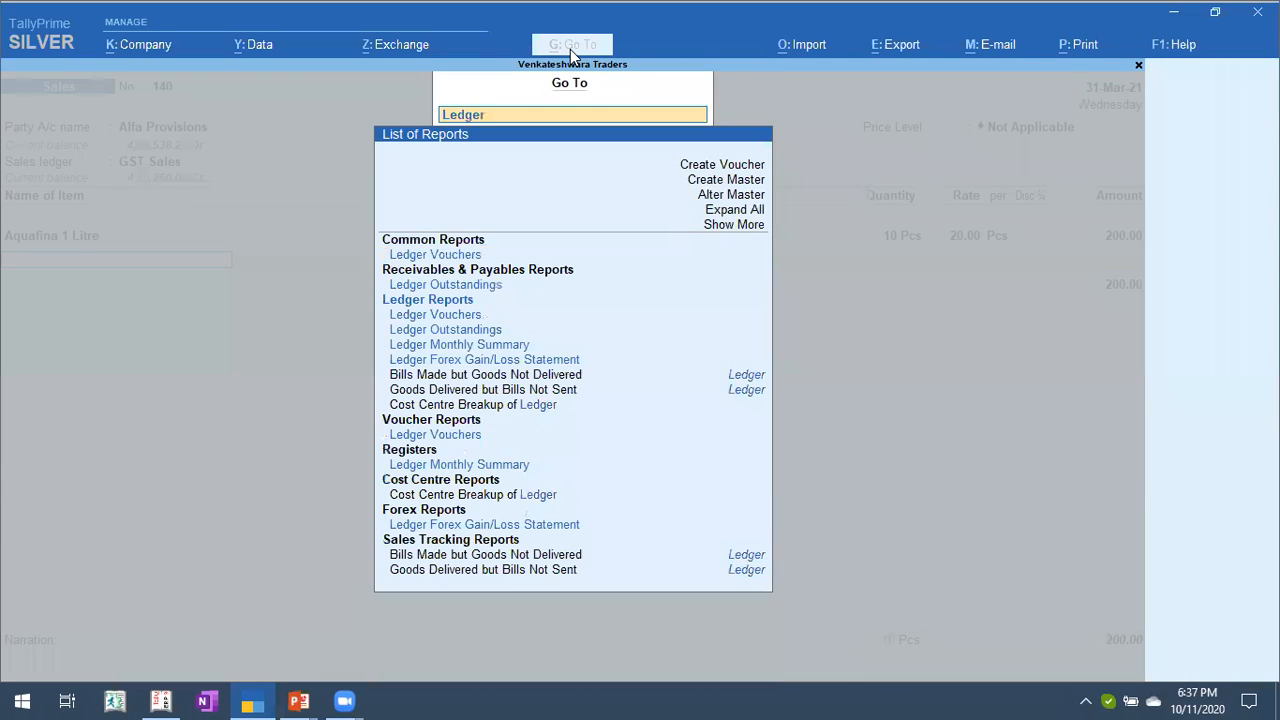
key(Return)
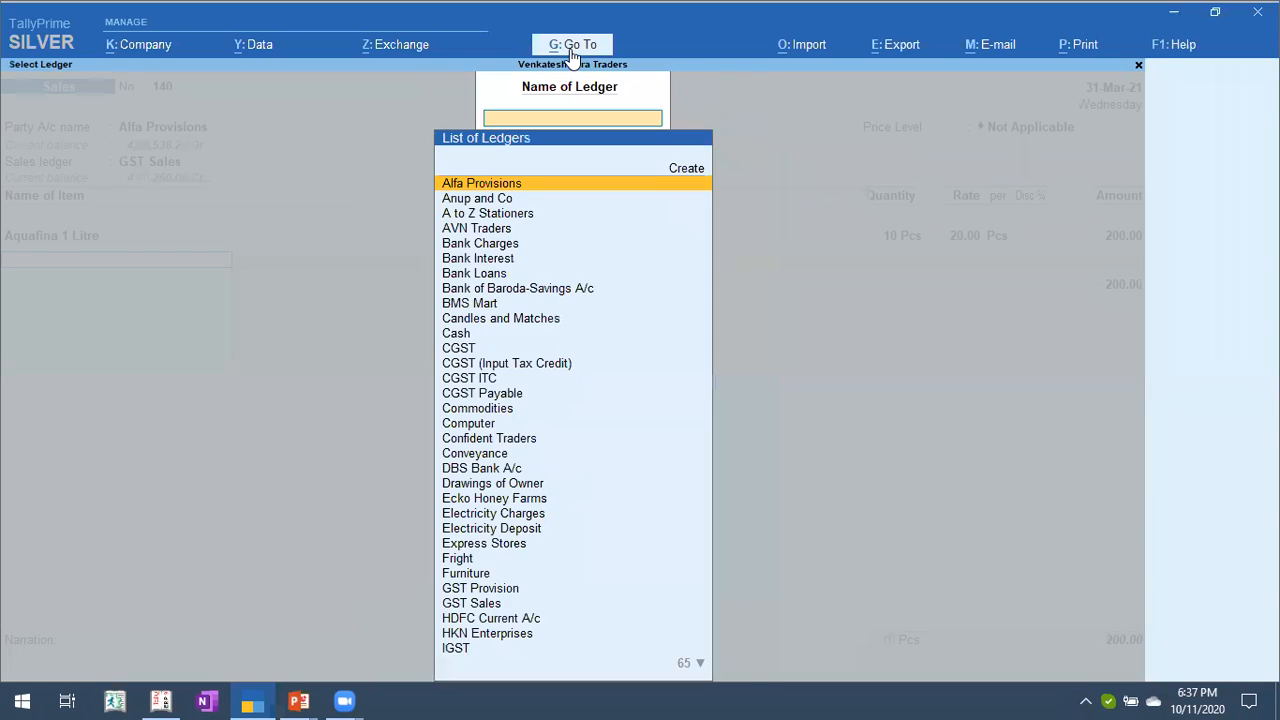
key(Return)
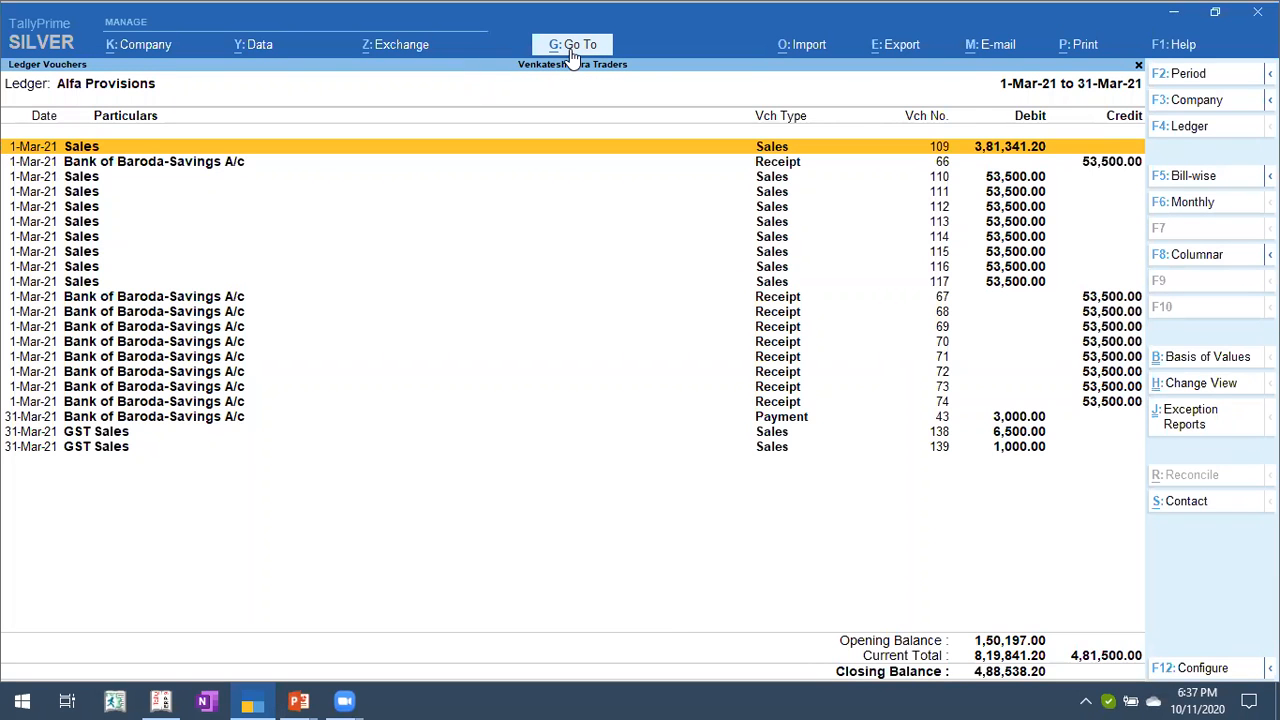
key(Down)
key(Down)
key(Down)
key(Return)
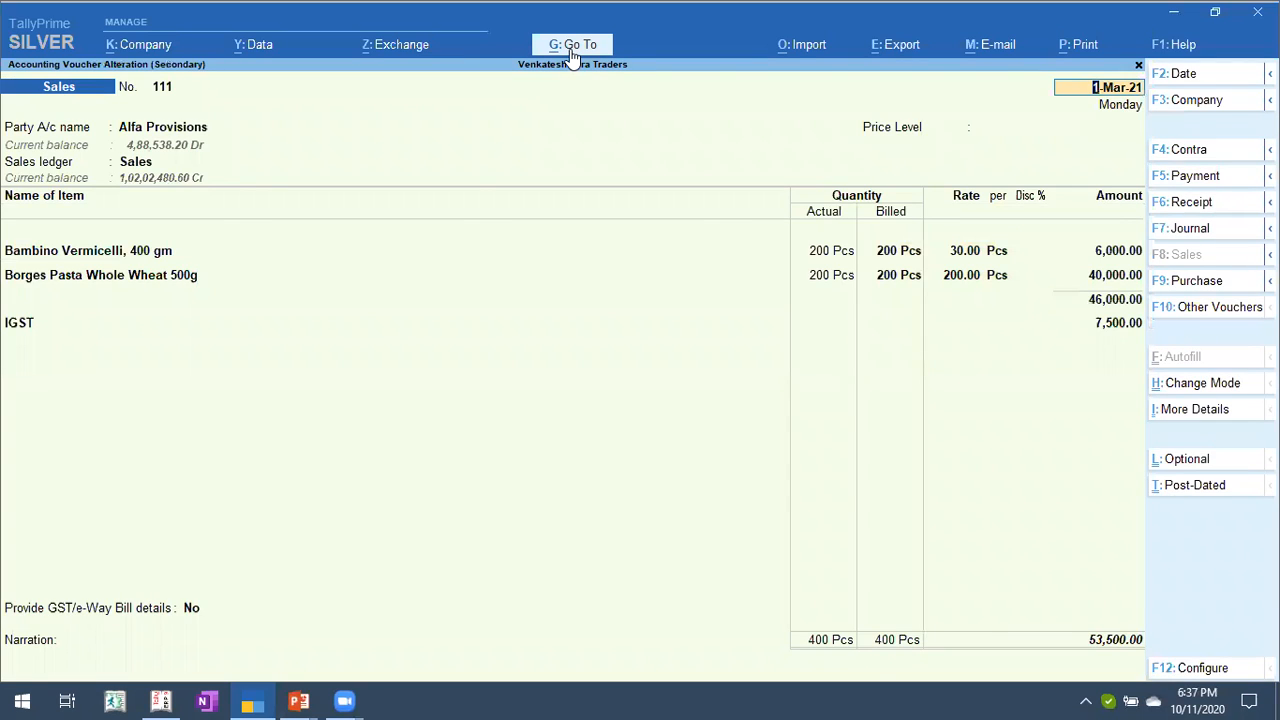
key(Escape)
Set the start of the Alfa Provisions Ledger Vouchers period to 1-4-2020.
key(Up)
key(Up)
key(F2)
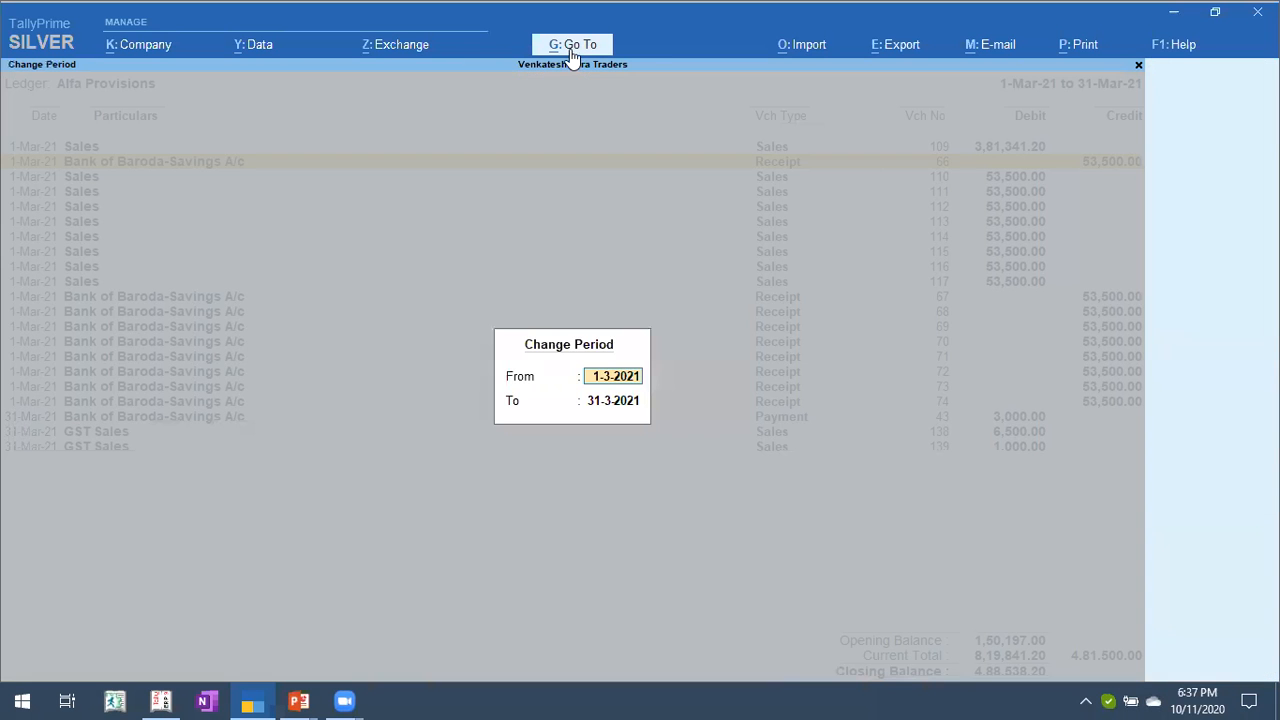
text(1.4.2020)
key(Return)
key(Return)
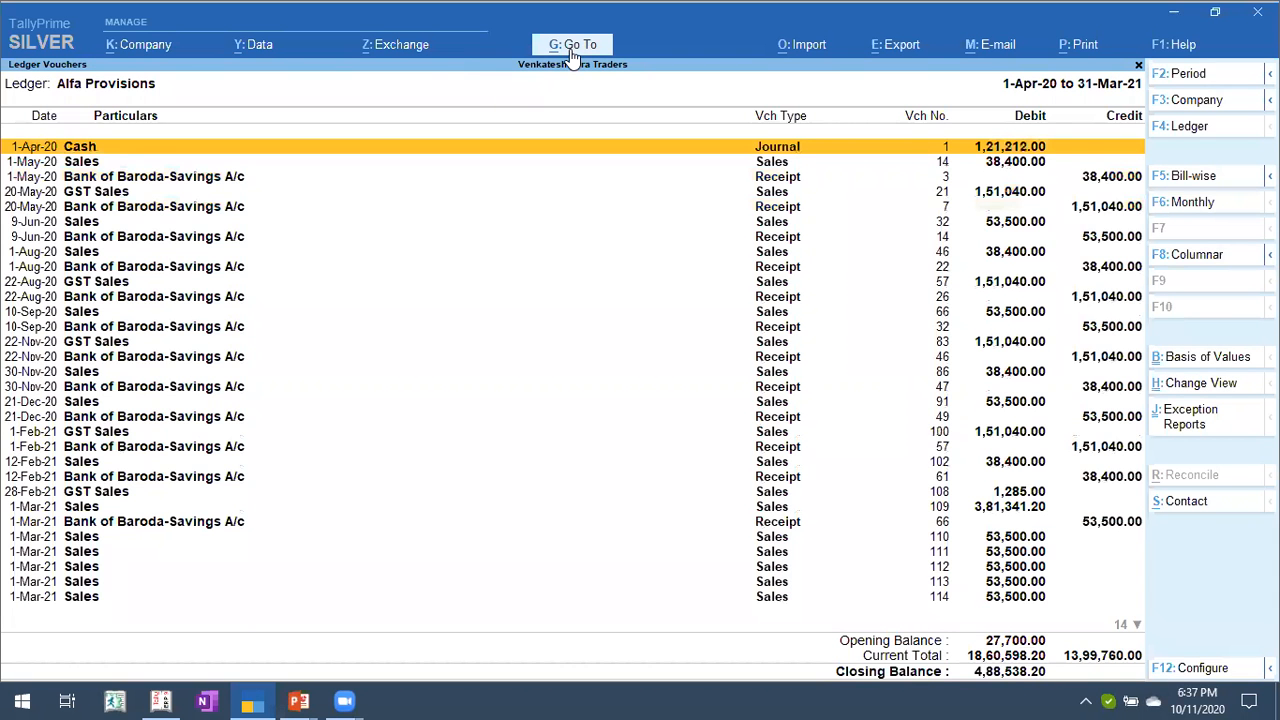
View the first sales and receipt vouchers of May 2020 in the ledger report and return to the unsaved sales voucher.
key(Down)
key(Return)
key(Escape)
key(Down)
key(Return)
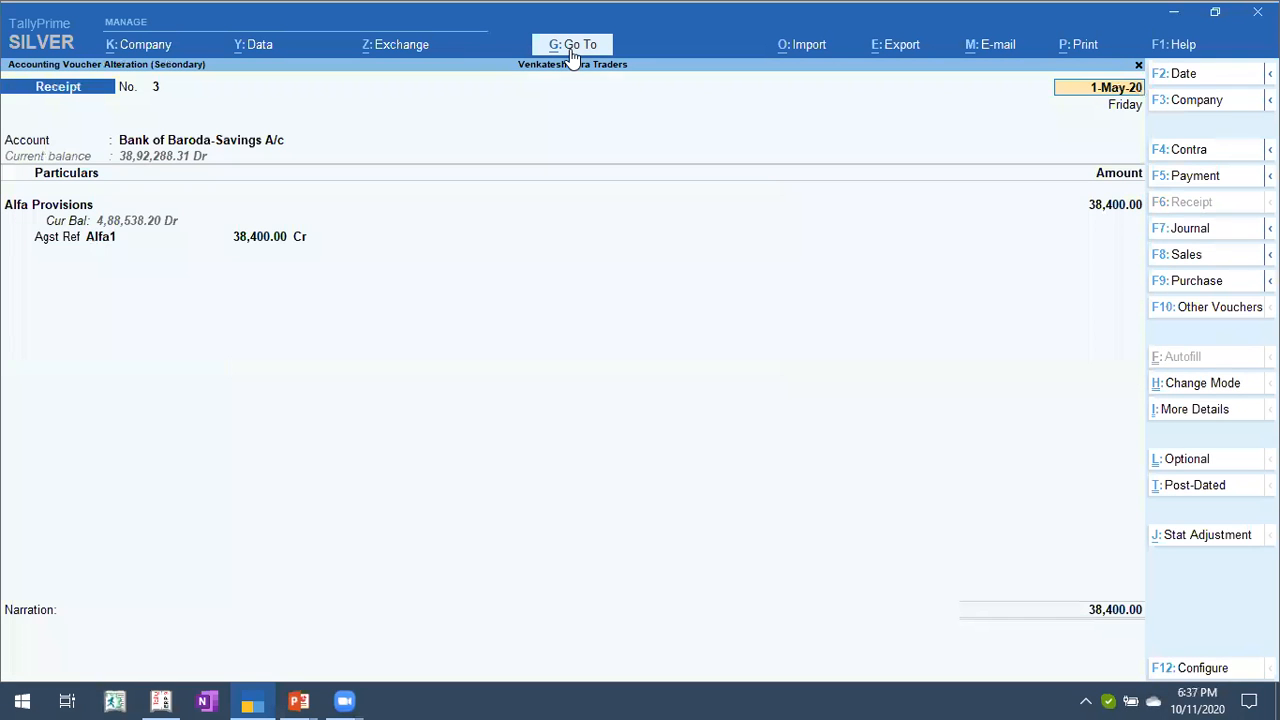
key(Escape)
key(Escape)
key(Escape)
key(Escape)
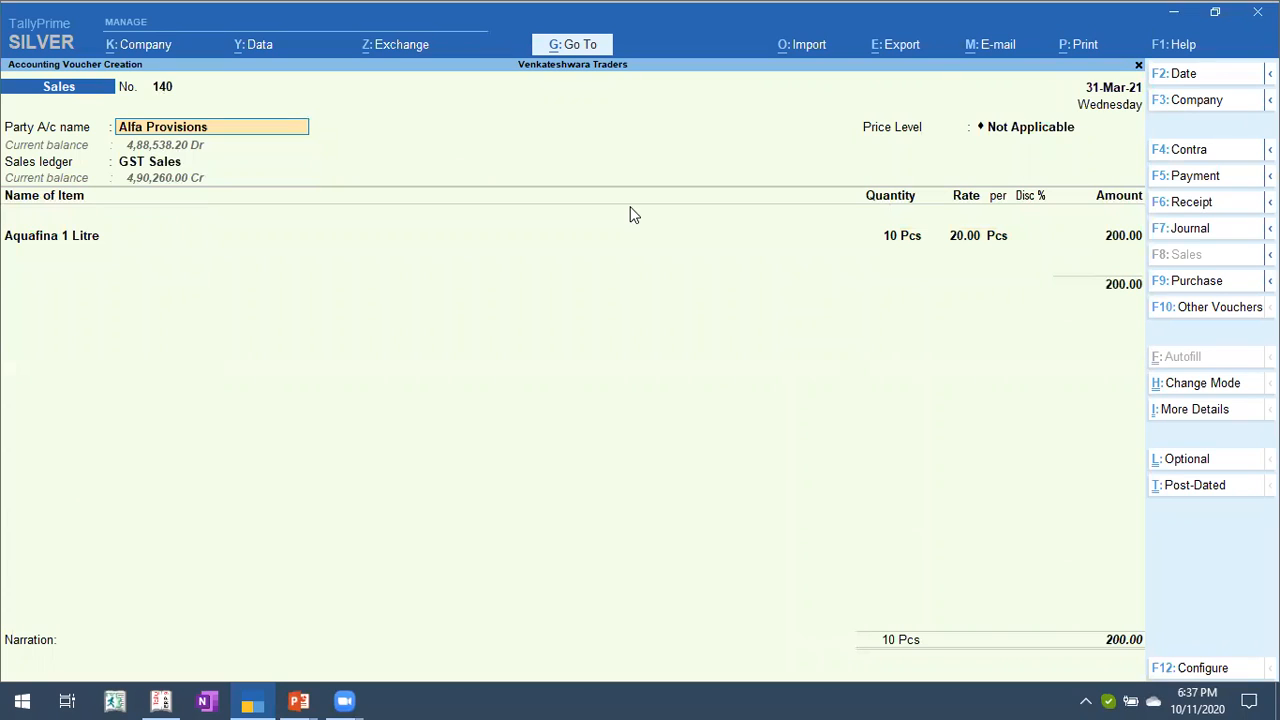
From the Aquafina 1 Litre line, use Go To to view the Stock Summary, look into Aerated Water and return to the voucher.
key(Return)
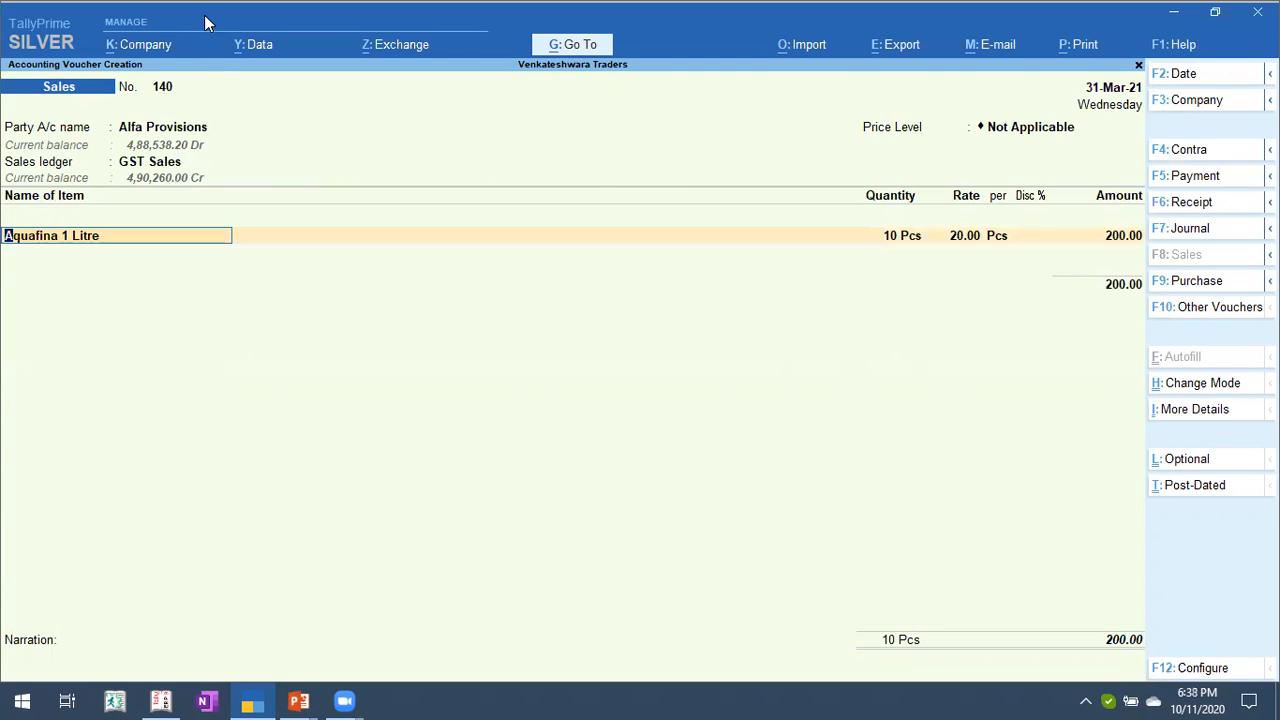
key(alt+g)
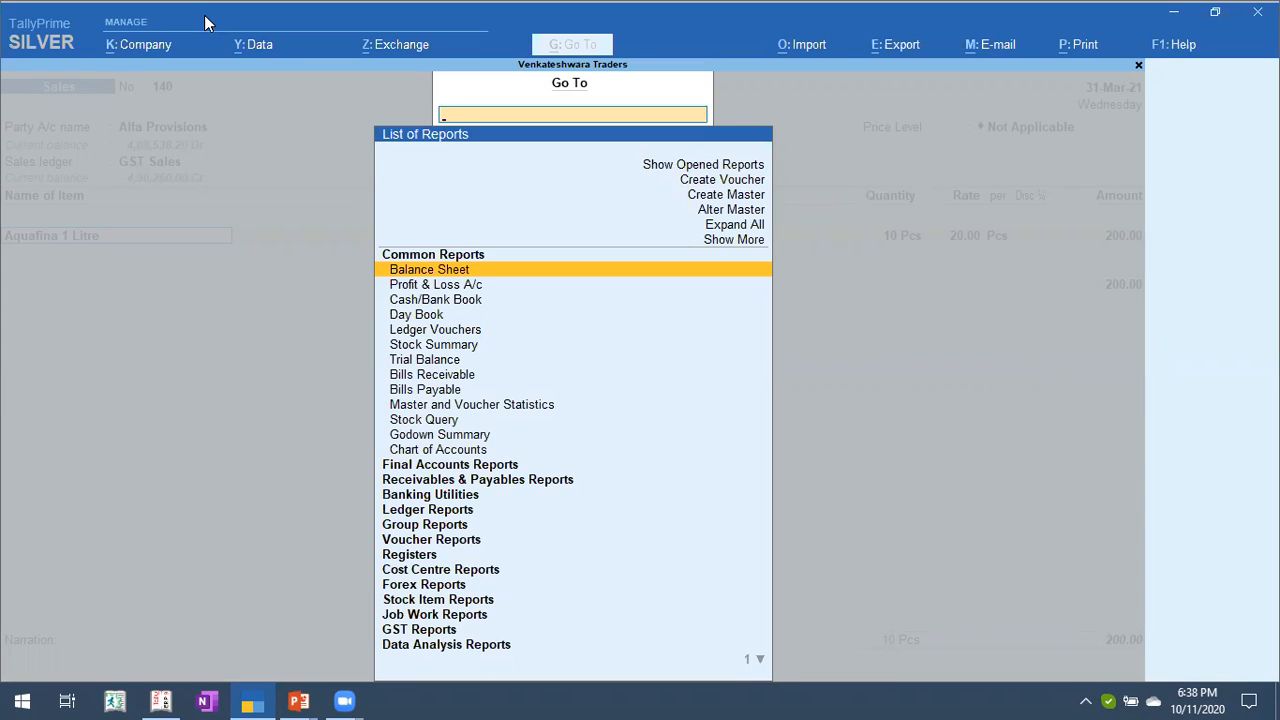
text(Stock)
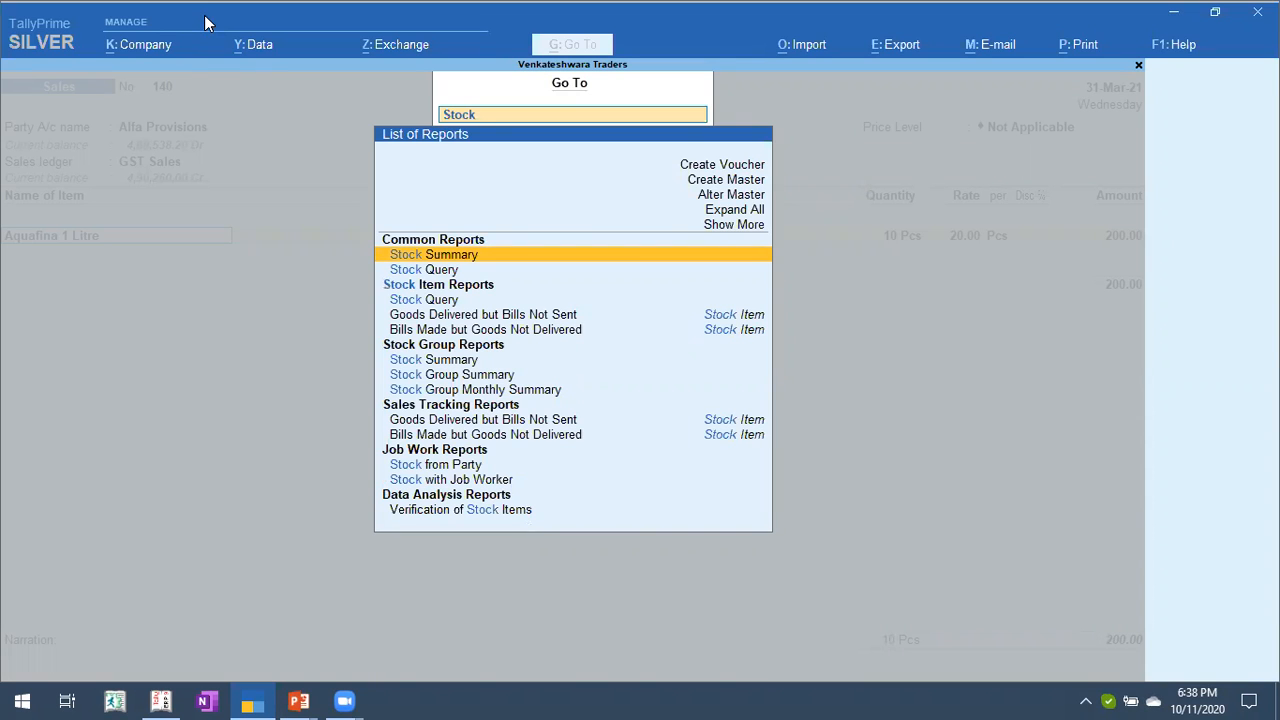
key(Return)
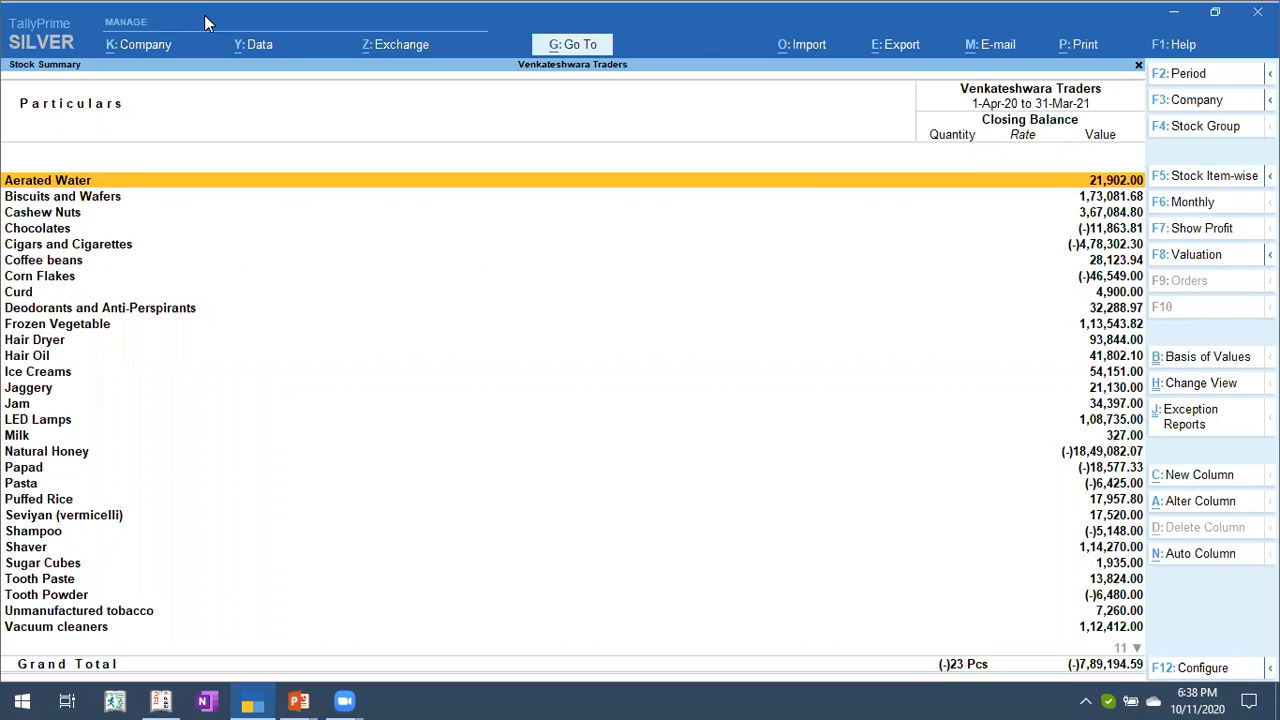
key(Return)
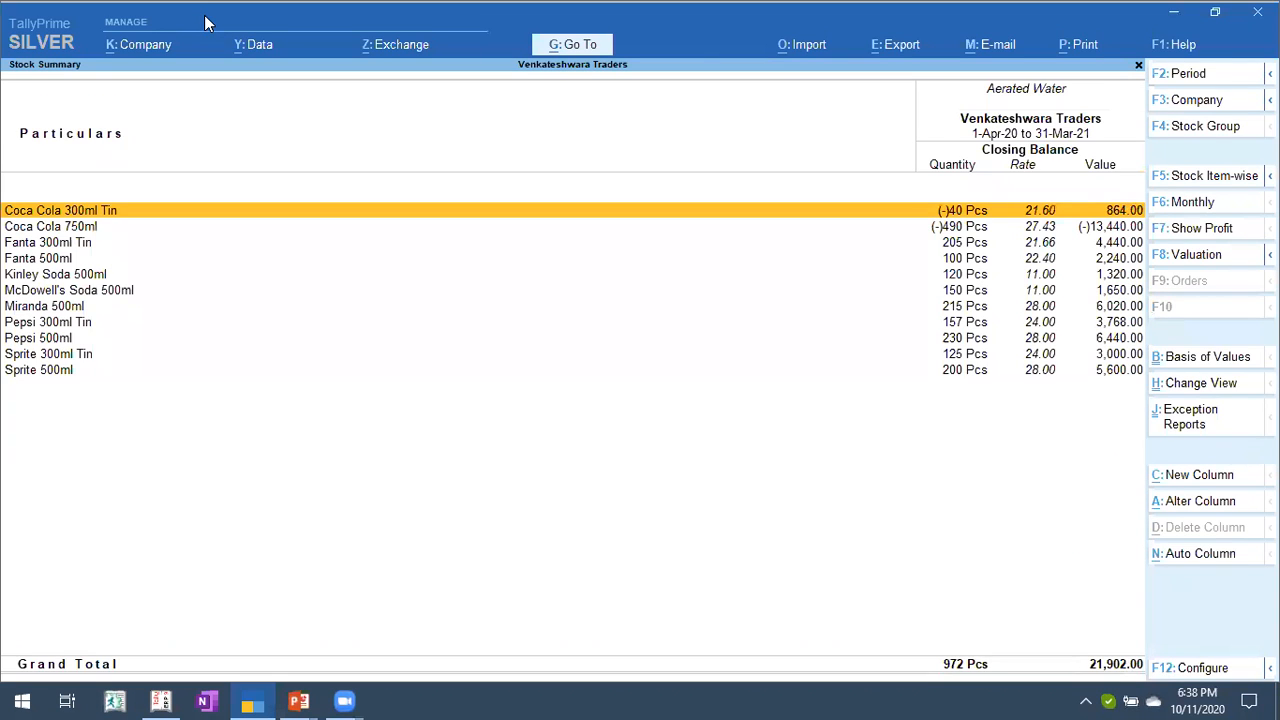
key(Escape)
key(Escape)
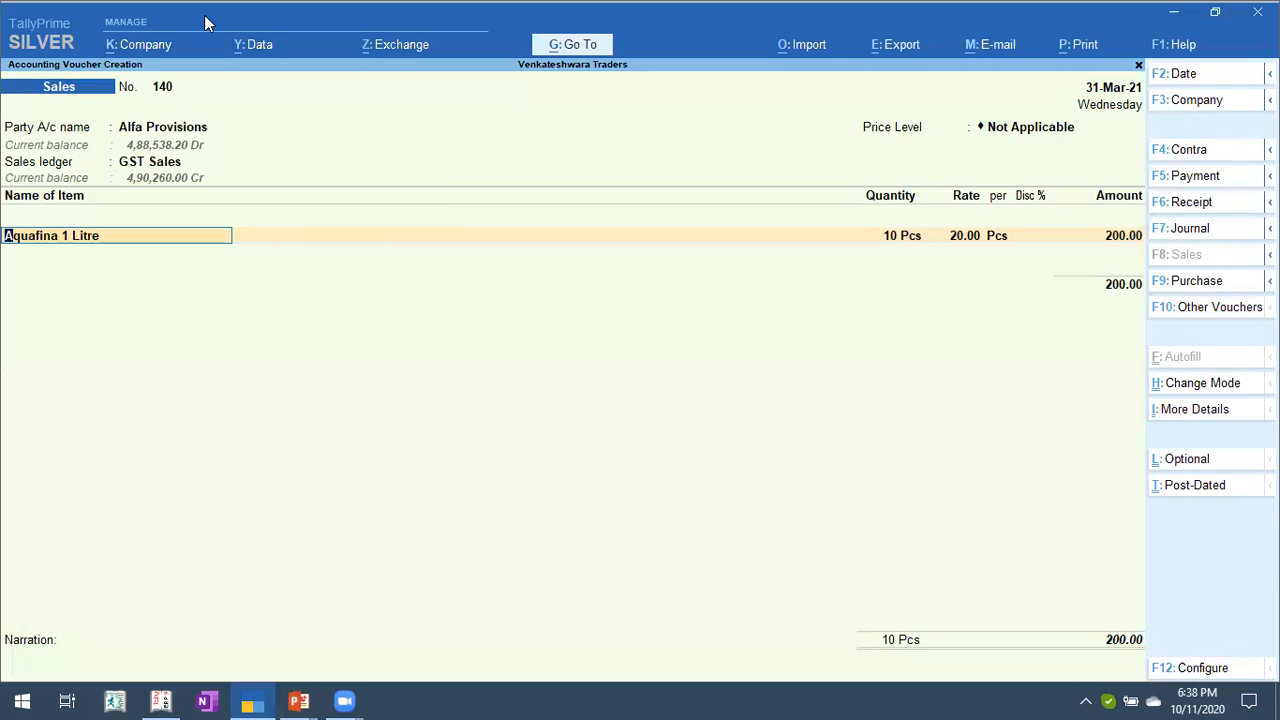
Accept the item allocation of Aquafina 1 Litre again, ending its tracking number list.
key(Return)
key(Return)
key(Return)
key(Return)
key(Return)
key(Return)
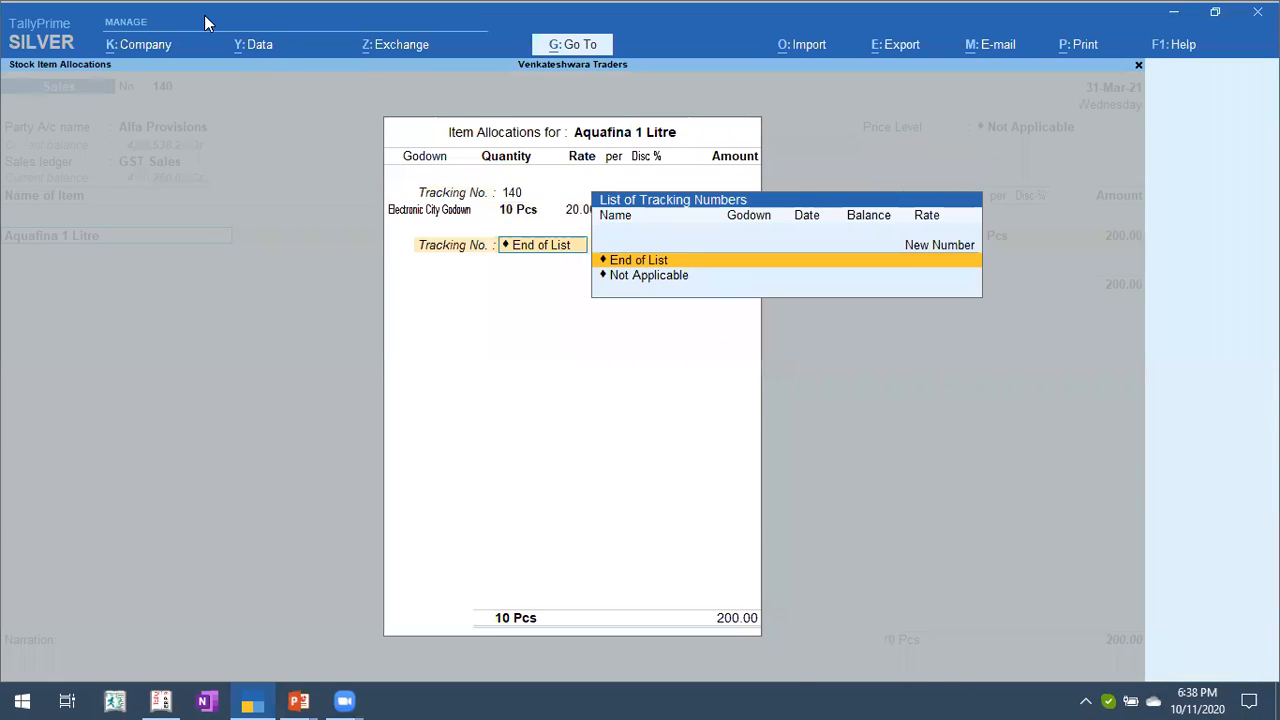
key(Return)
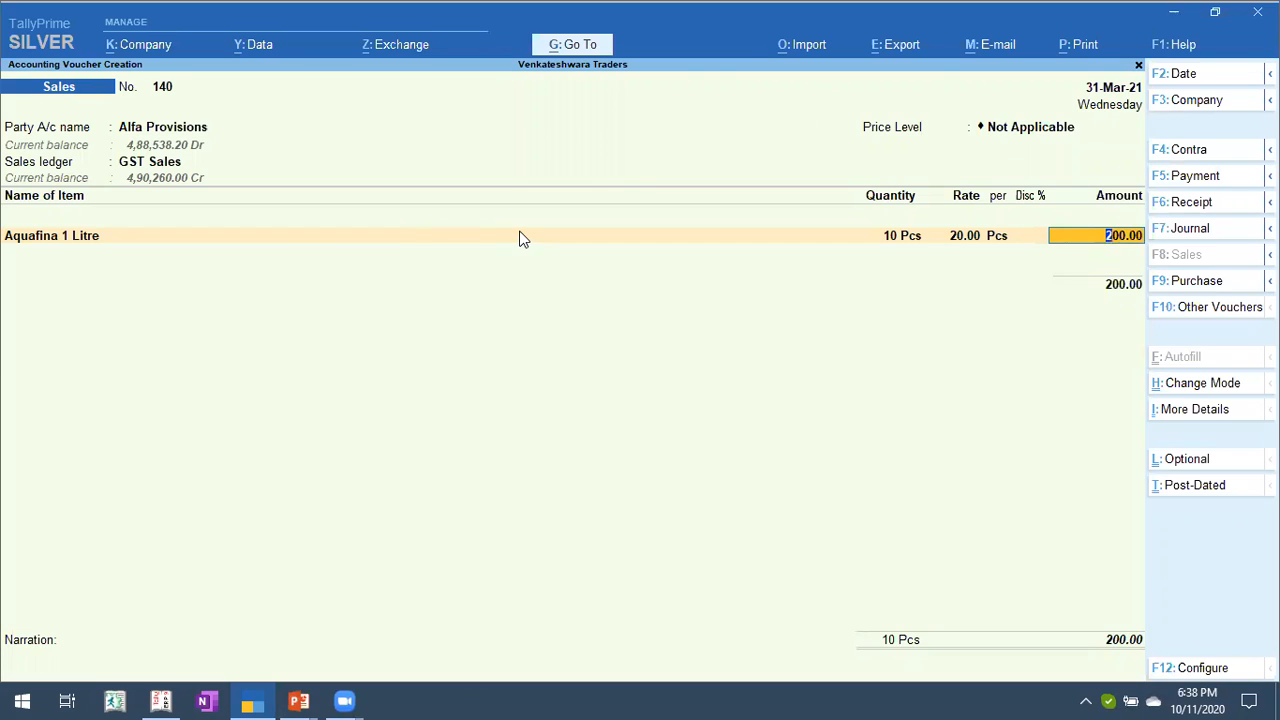
Examine the Go To list of reports, close it and continue to the next item line of the voucher.
click(572, 45)
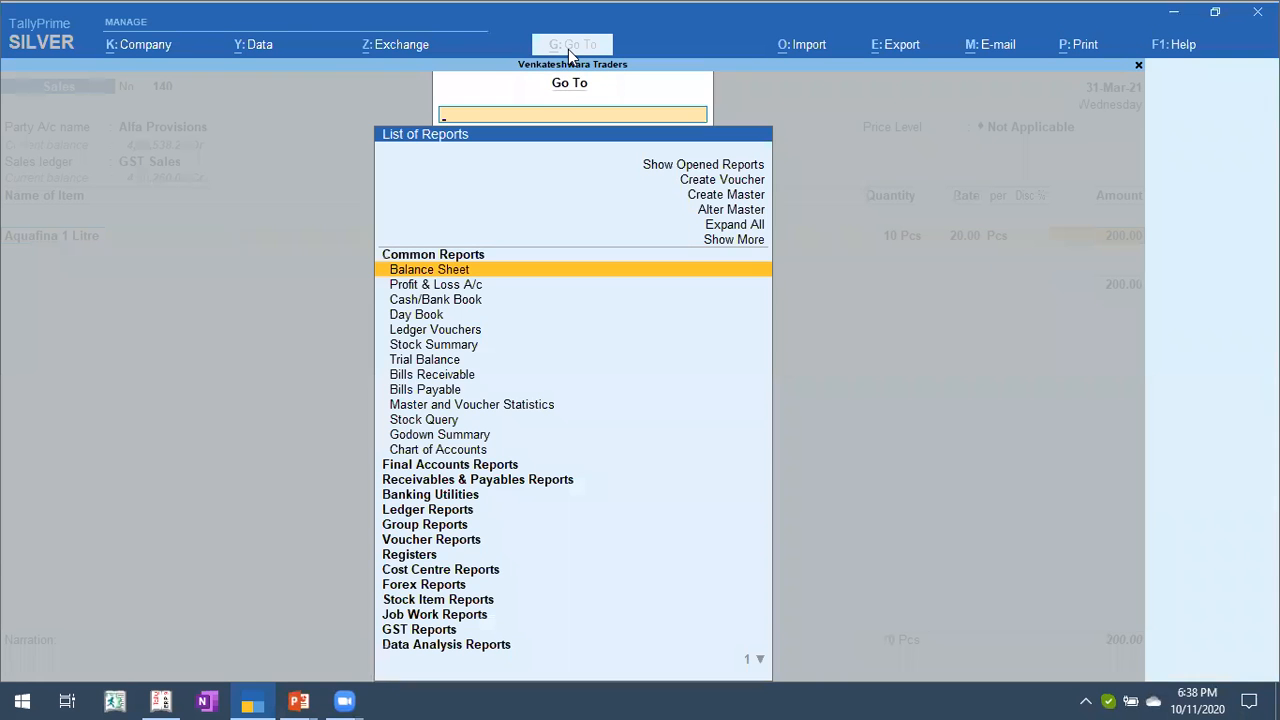
key(Escape)
key(Return)
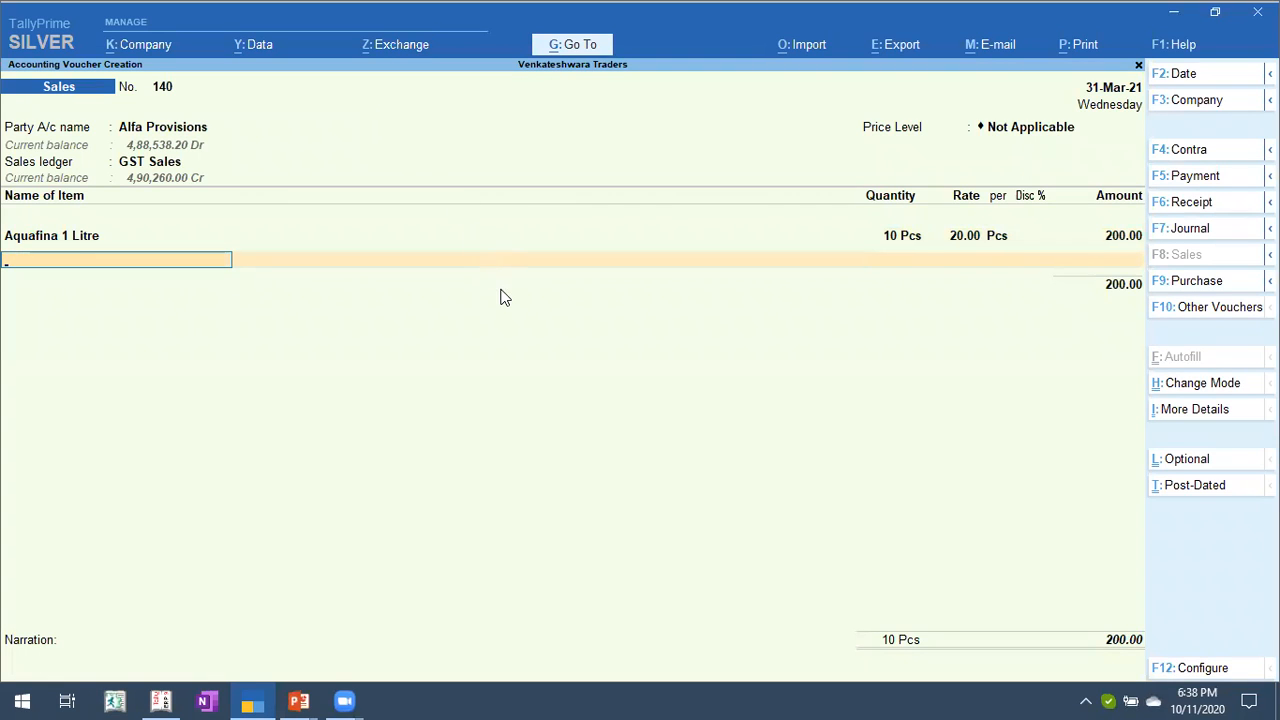
Preview the One Ledger Account print report of Anup and Co from within the sales voucher and close the preview.
click(1085, 45)
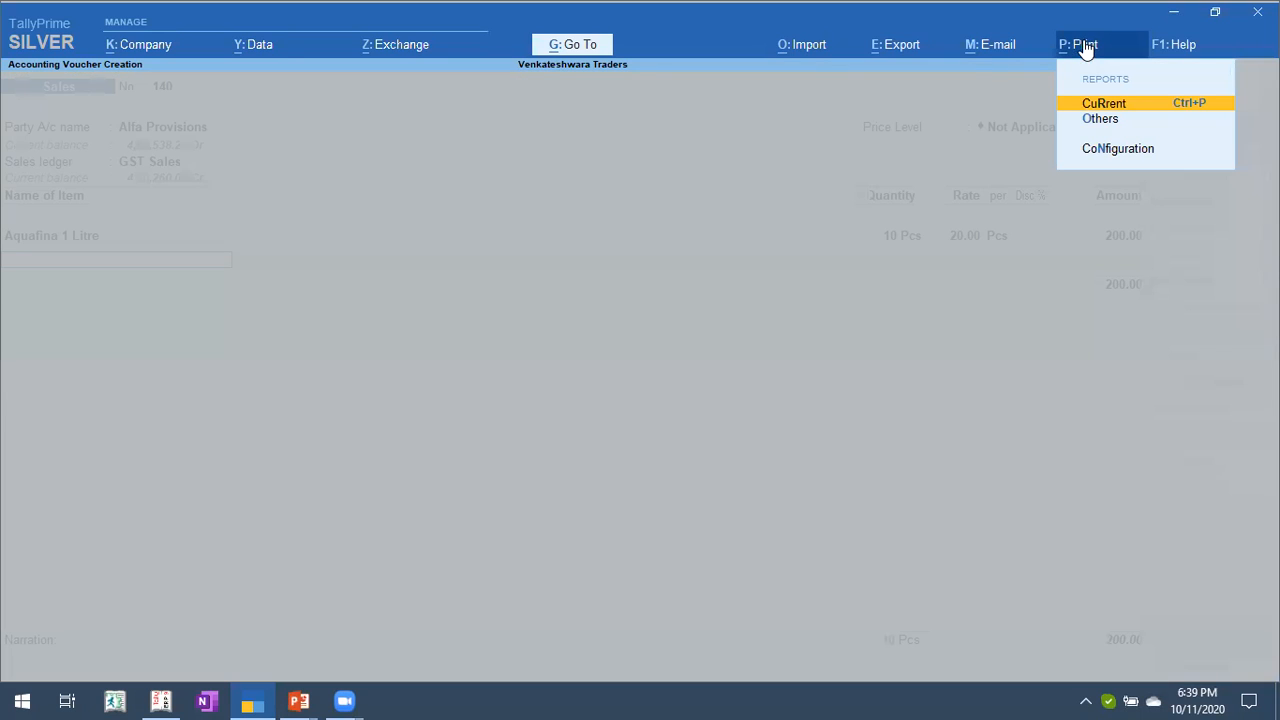
click(1108, 120)
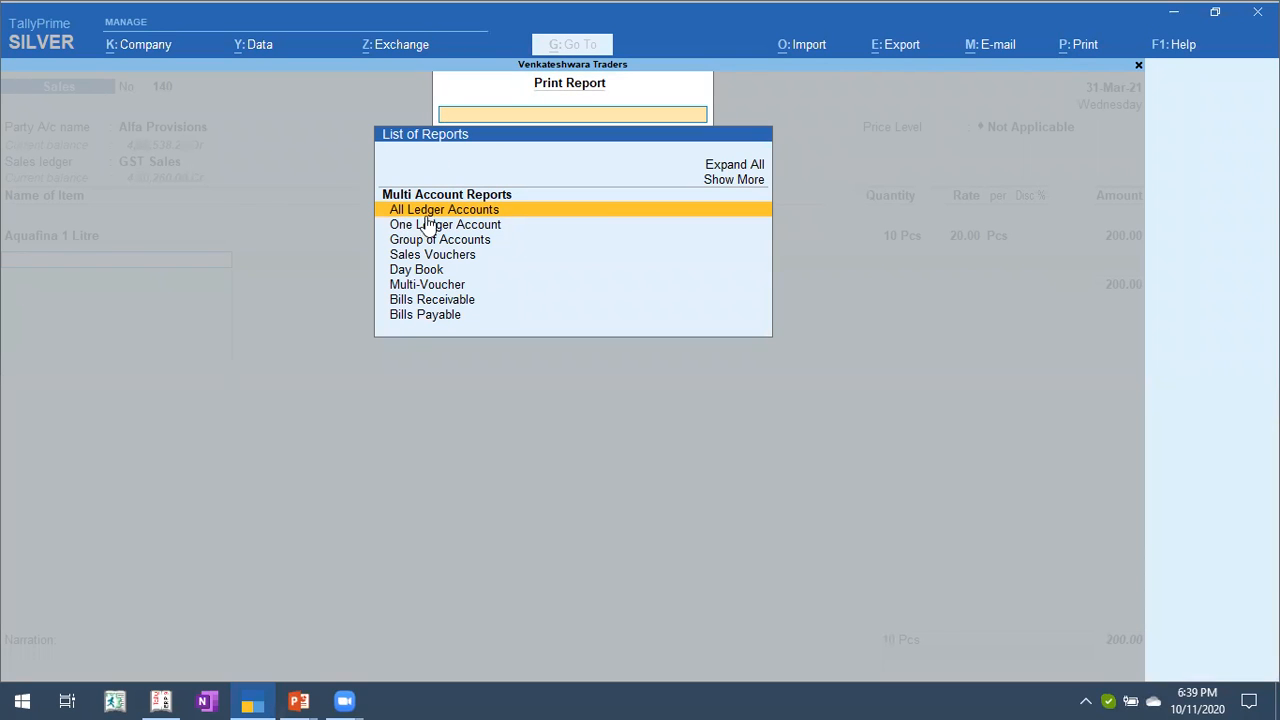
key(Down)
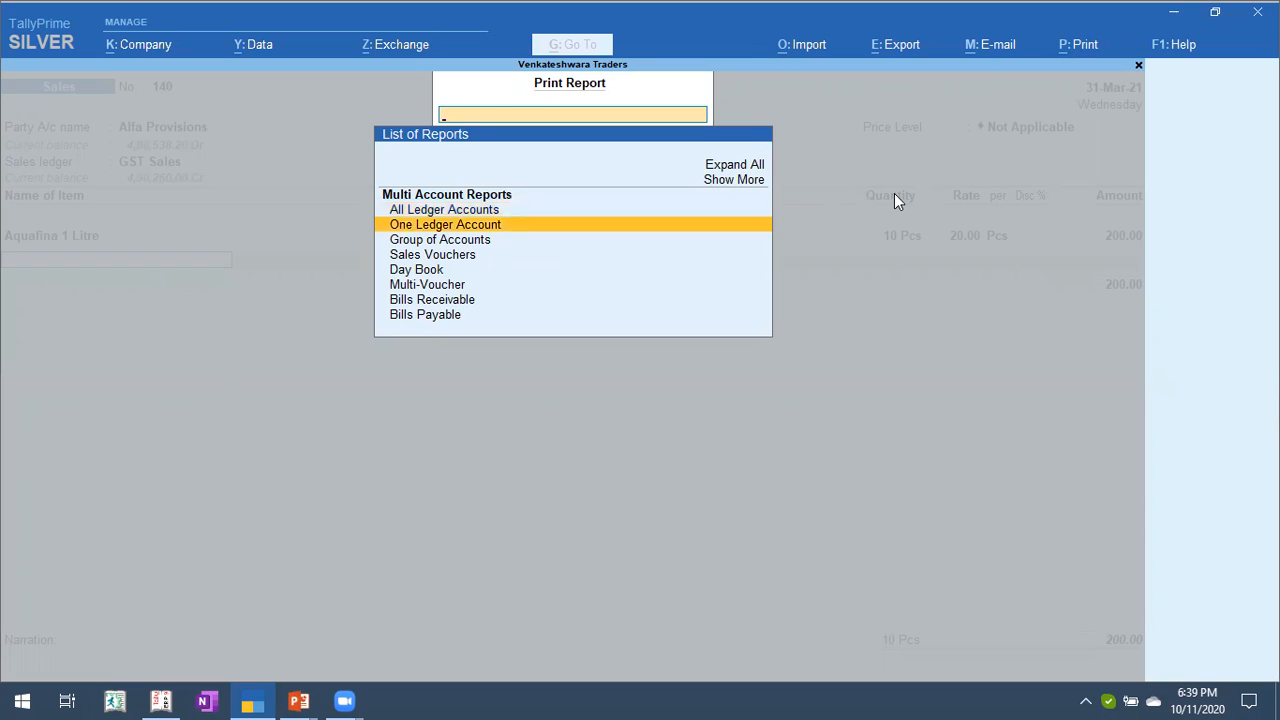
key(Return)
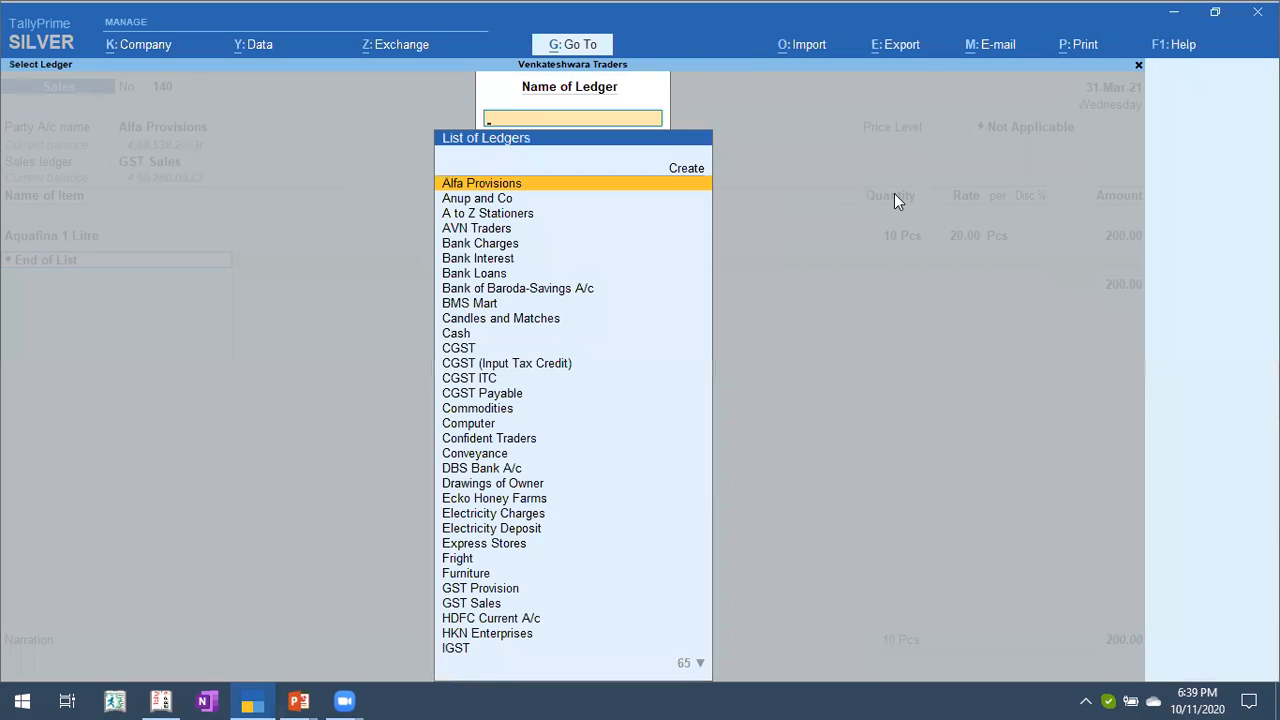
key(Down)
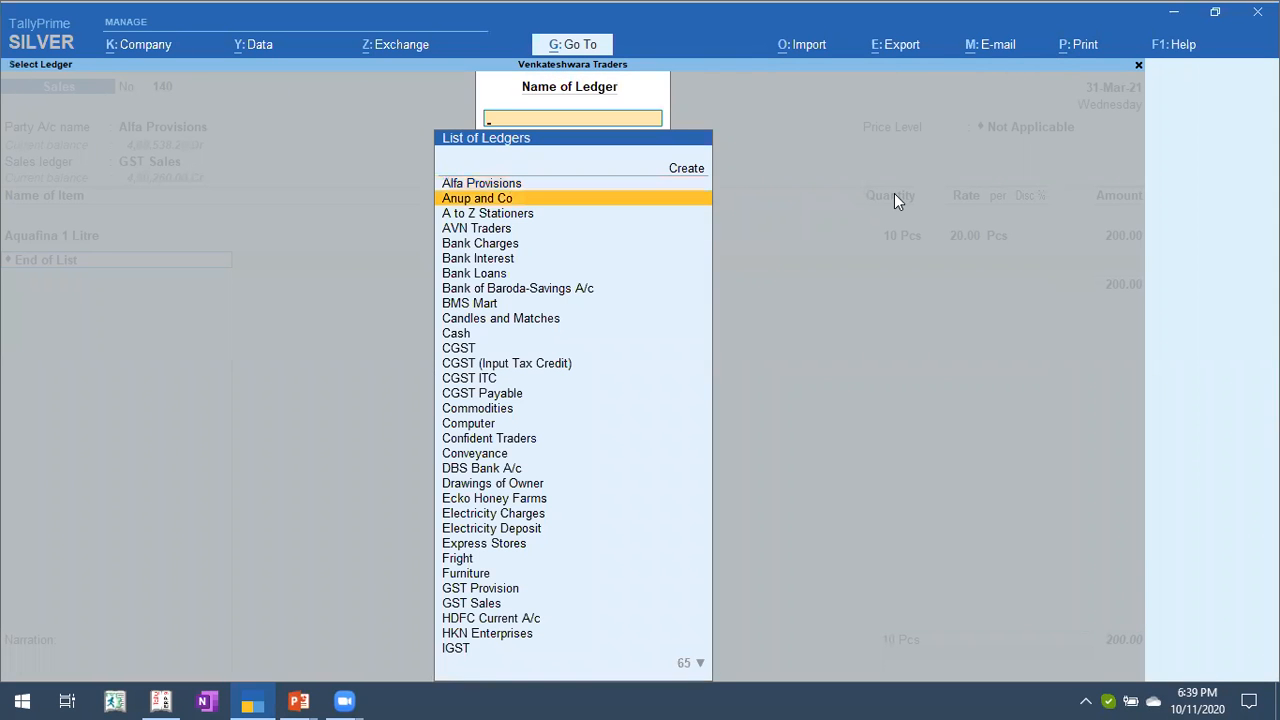
key(Return)
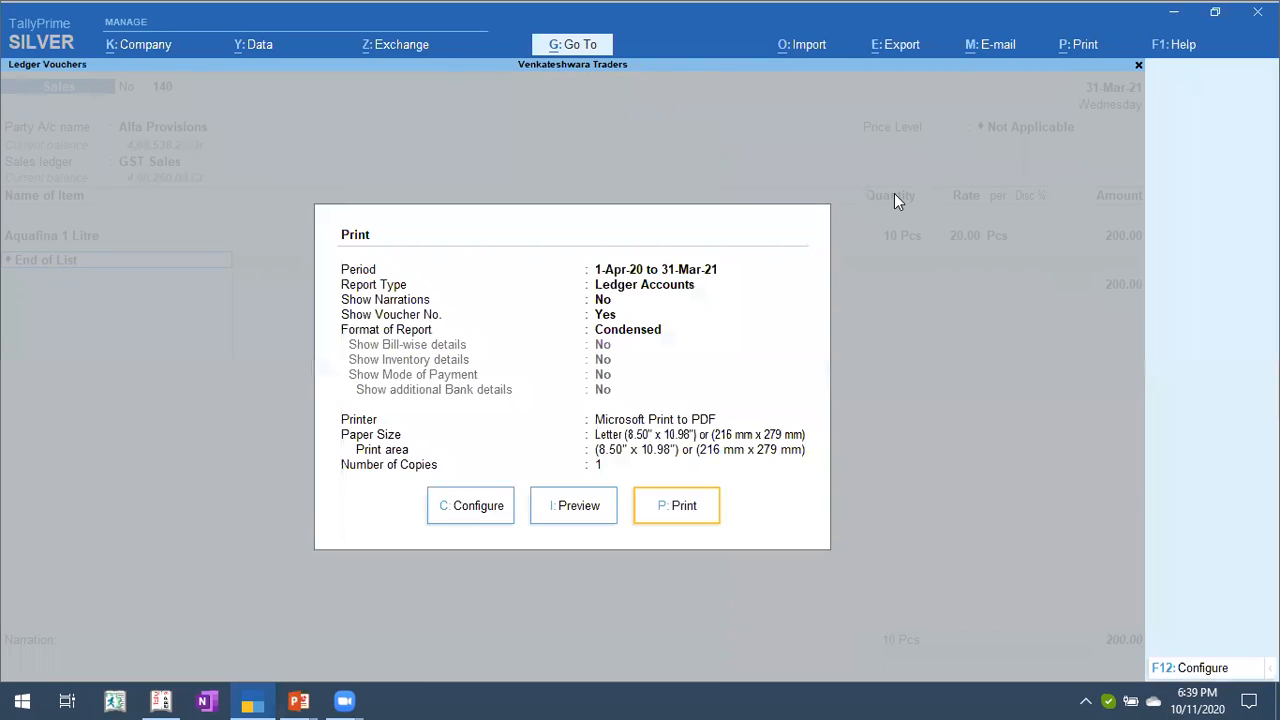
key(i)
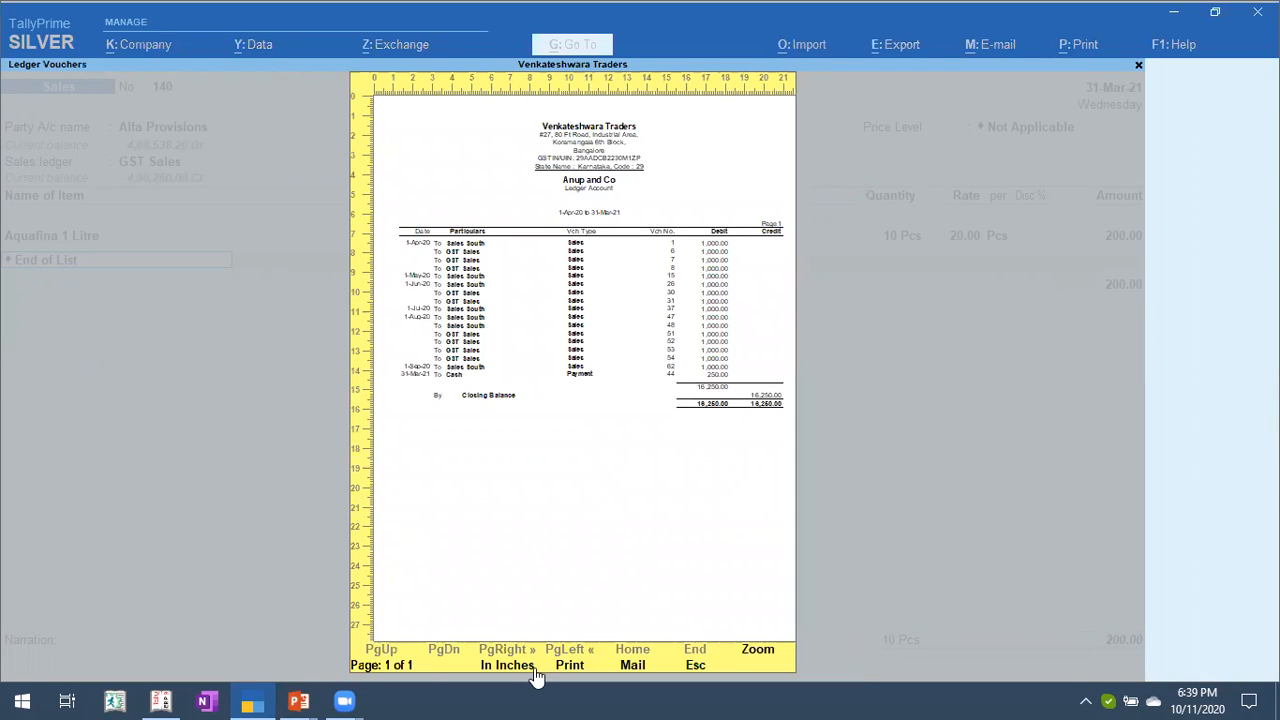
key(Escape)
key(Escape)
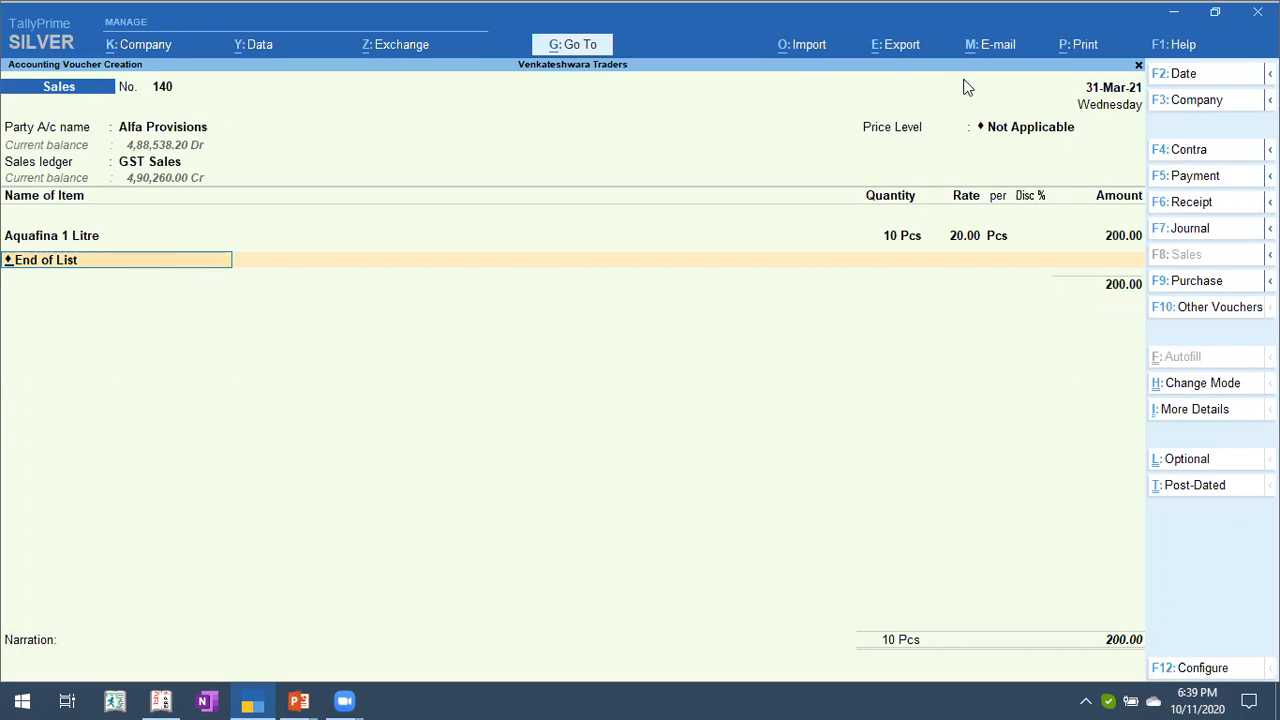
Export the Group of Accounts report for a group matching "Sun" as Accounting Voucher.html to D:\TallyPrime\Release1.0.
click(905, 48)
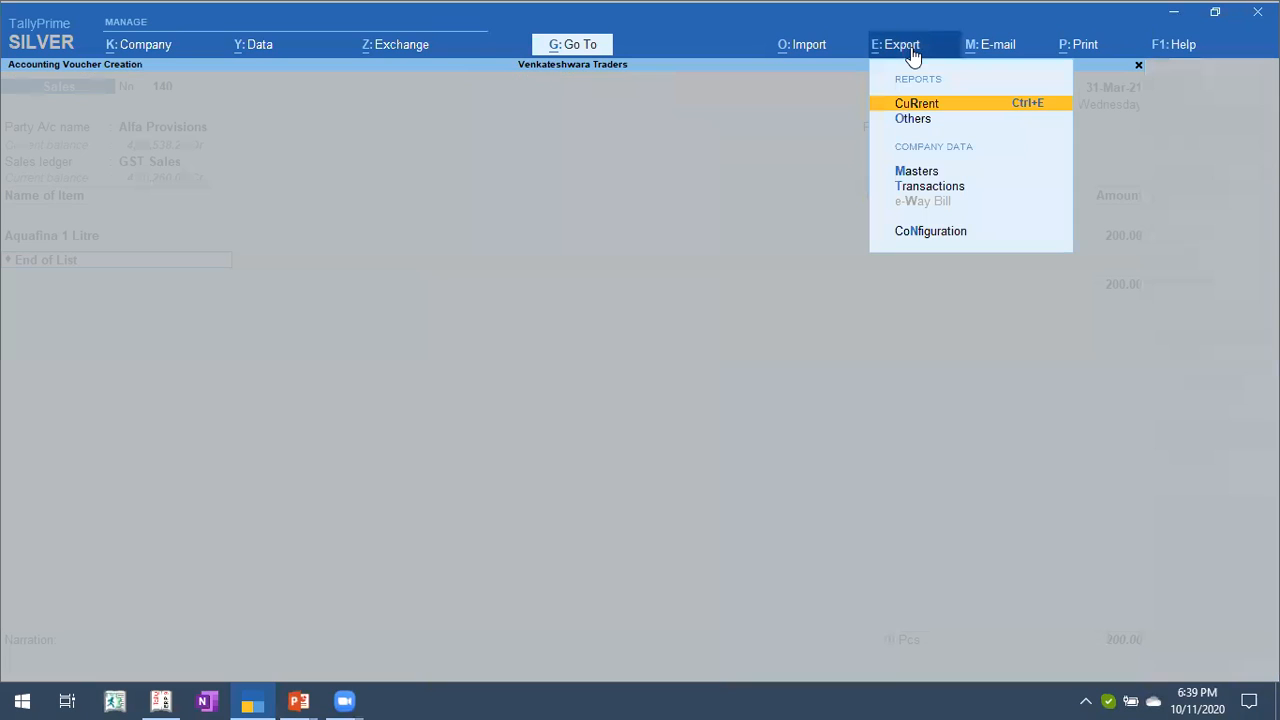
click(904, 119)
key(Down)
key(Down)
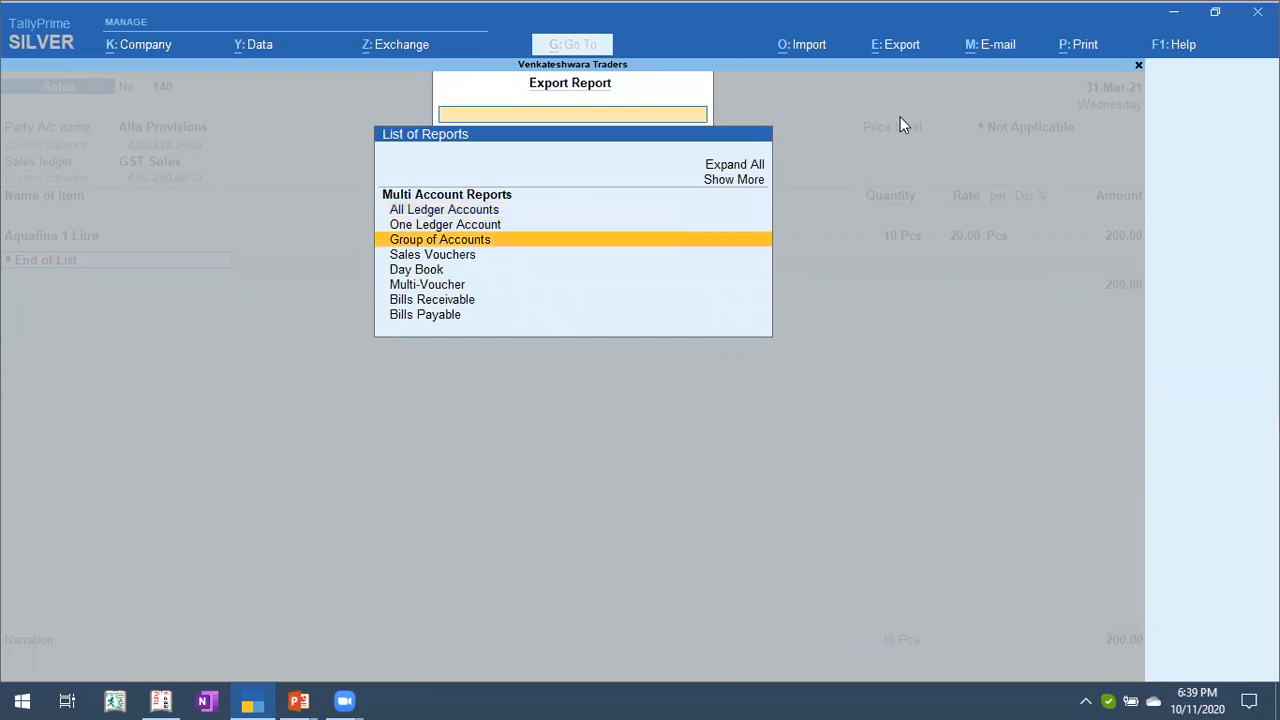
key(Return)
text(Sun)
key(Down)
key(Return)
key(Left)
key(Right)
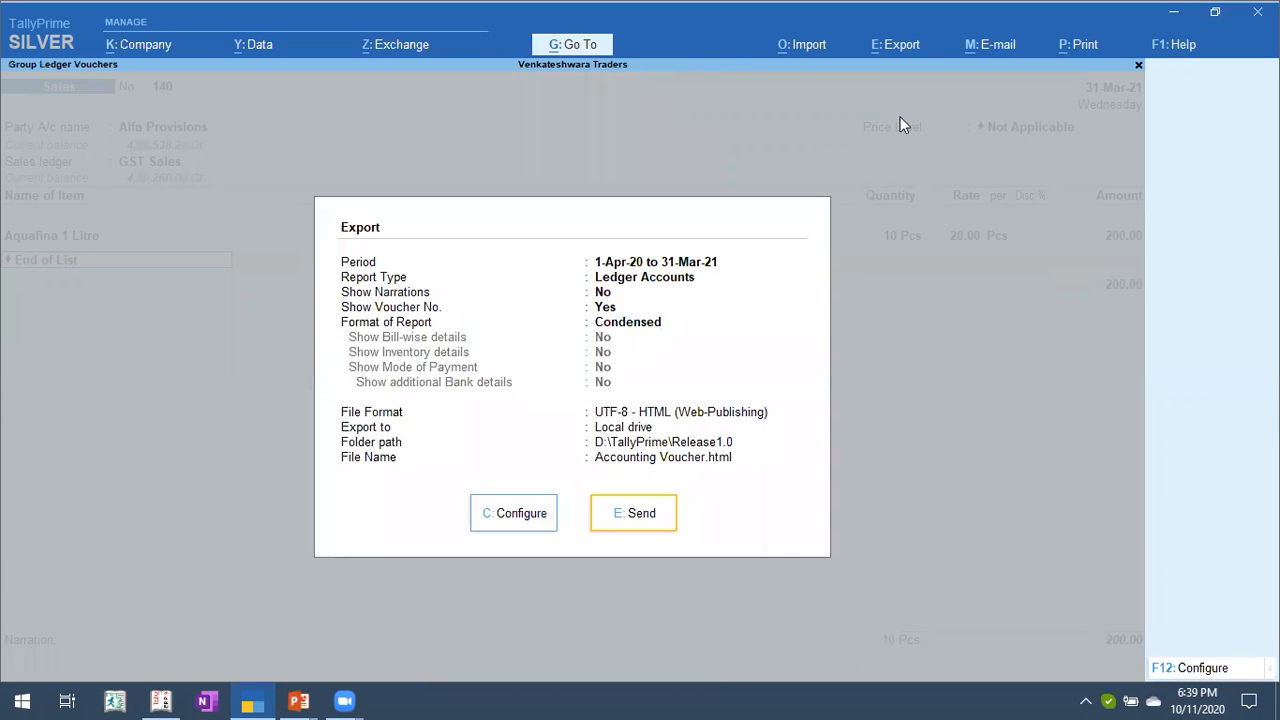
key(Return)
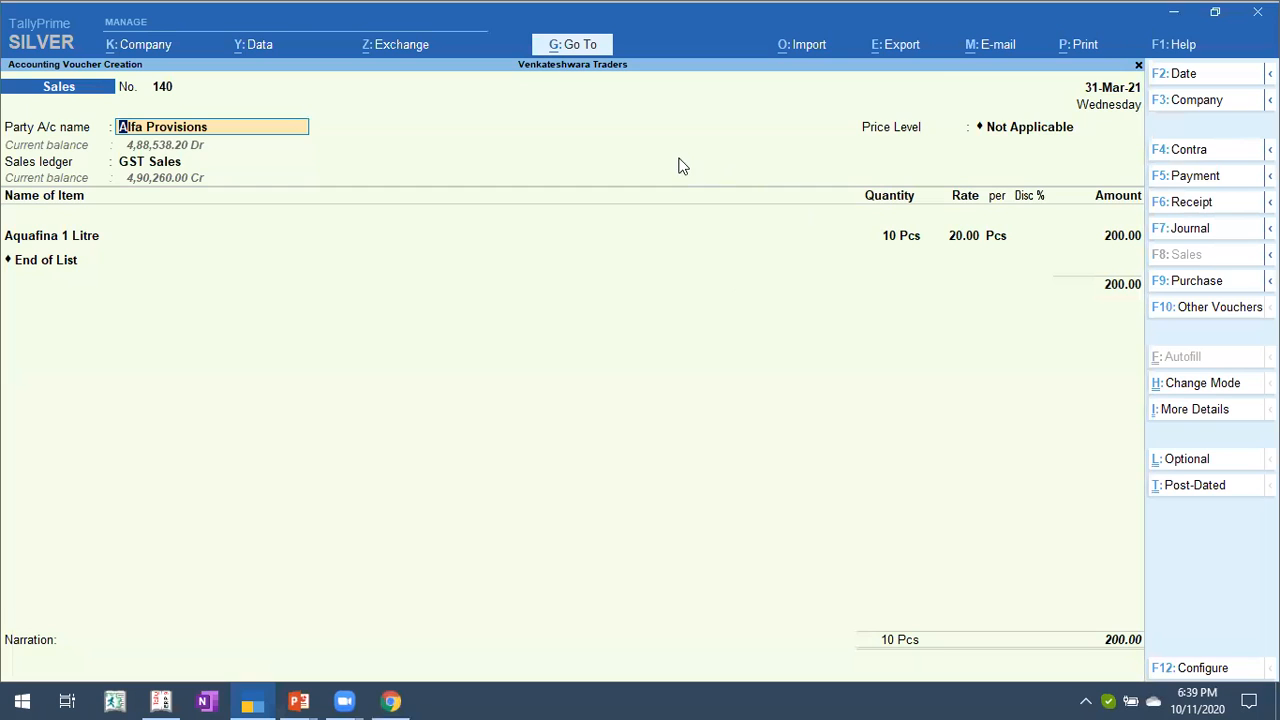
View the e-mail settings for the Day Book report from within the sales voucher, accepting the sender profile, and close them without sending.
click(992, 50)
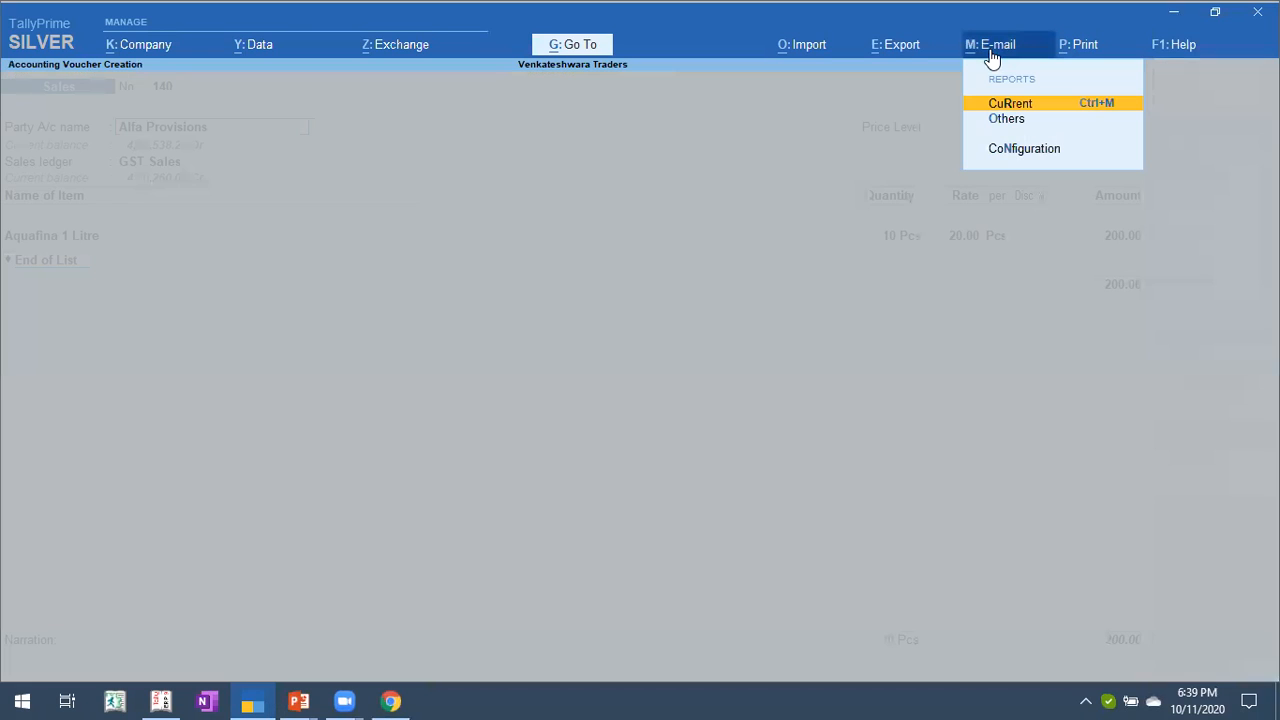
click(1016, 119)
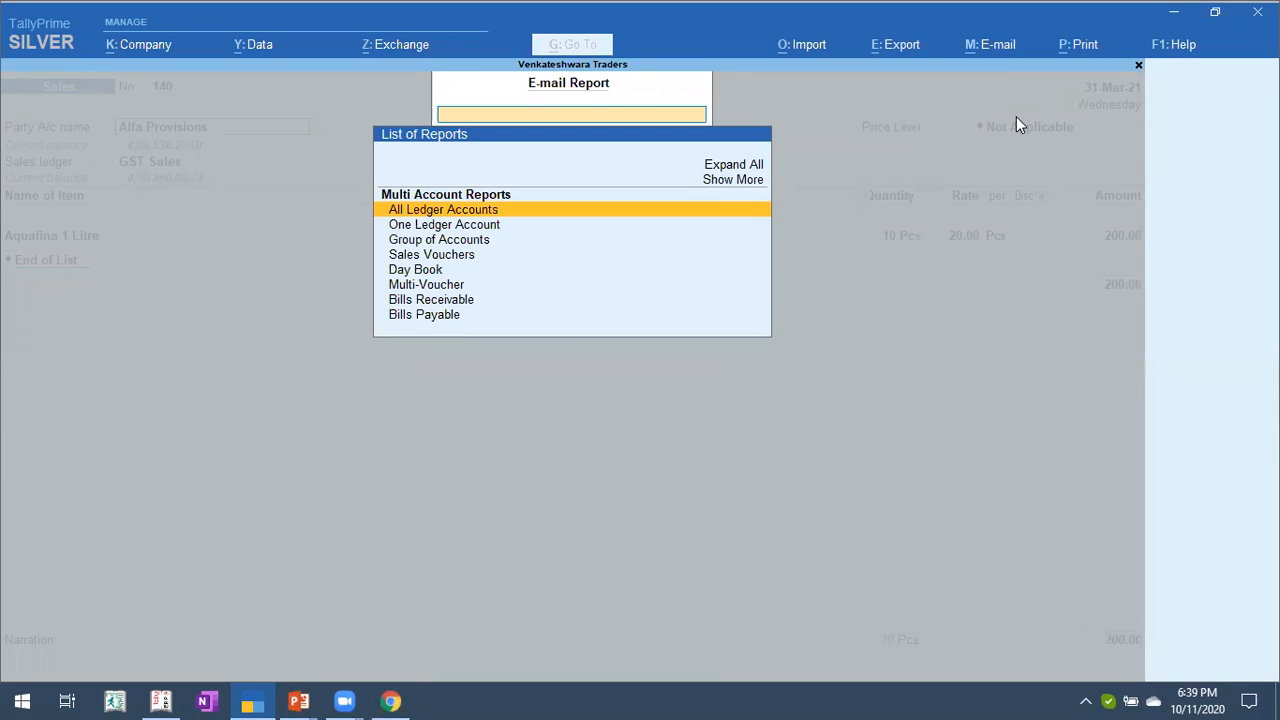
key(Down)
key(Down)
key(Down)
key(Down)
key(Return)
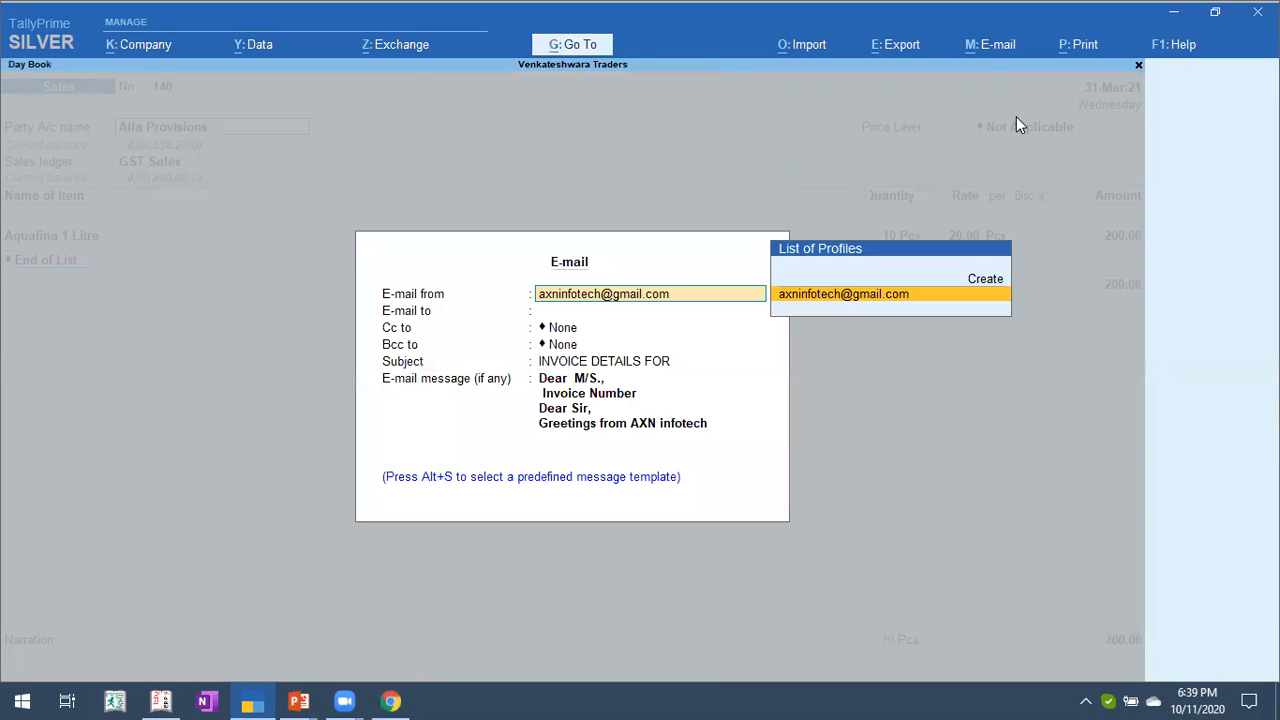
key(Return)
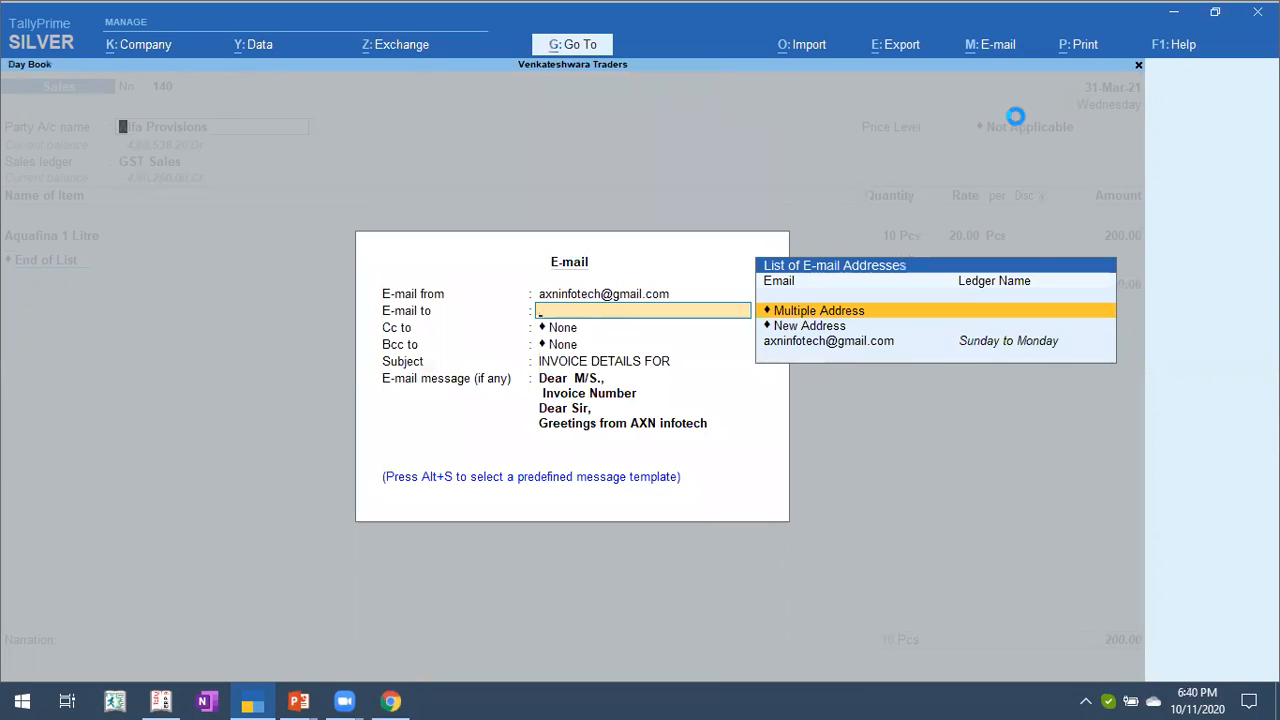
key(Escape)
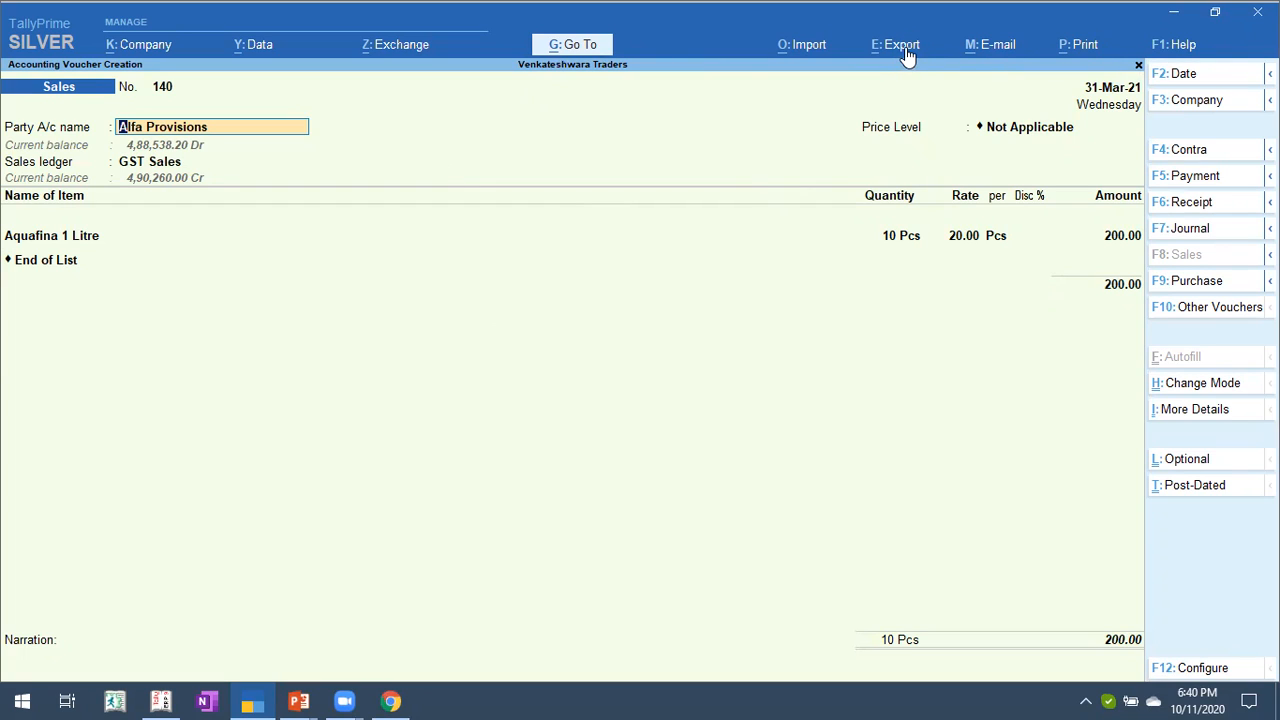
Continue past the Aquafina 1 Litre amount to the following item line, and view and close the Go To list of reports.
click(1107, 238)
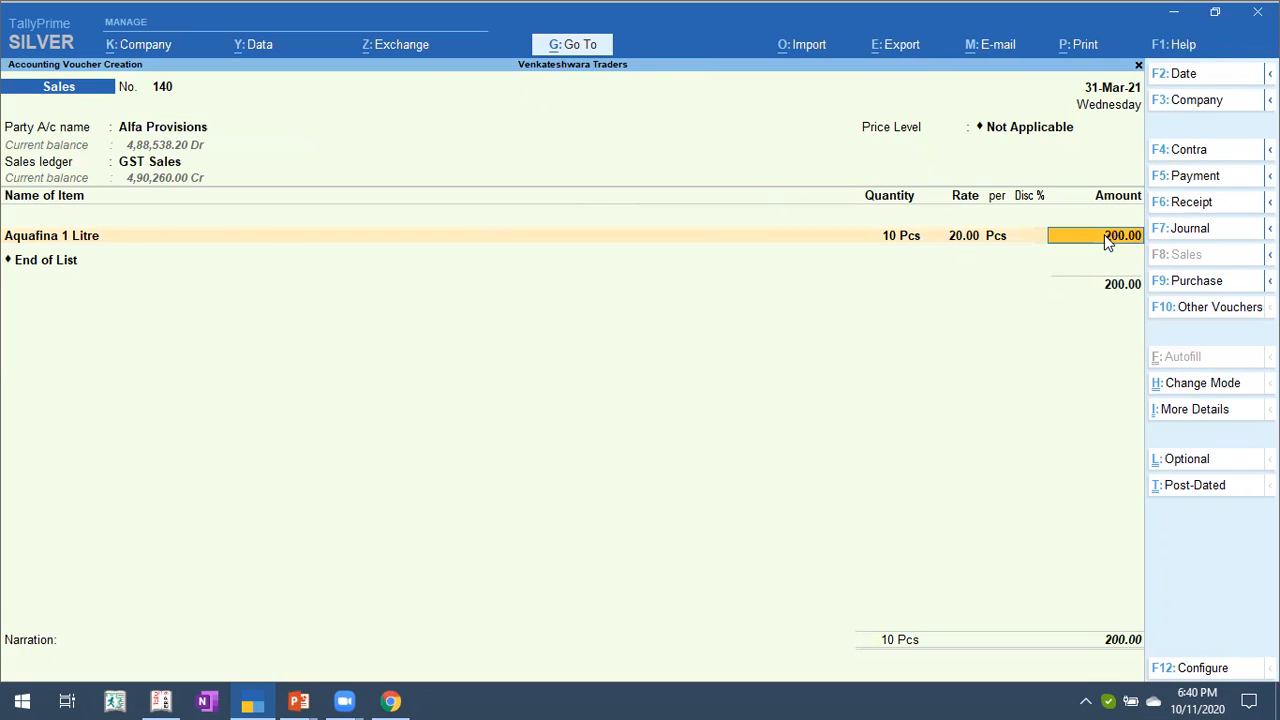
key(Return)
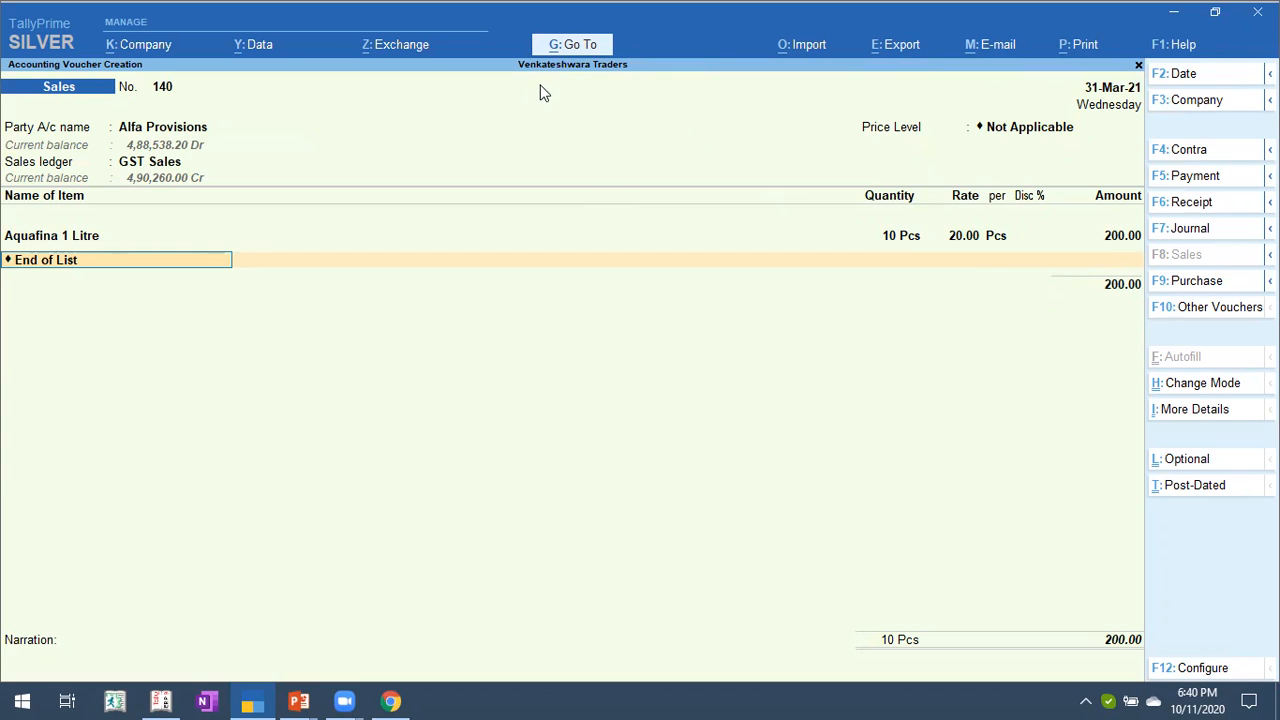
click(576, 44)
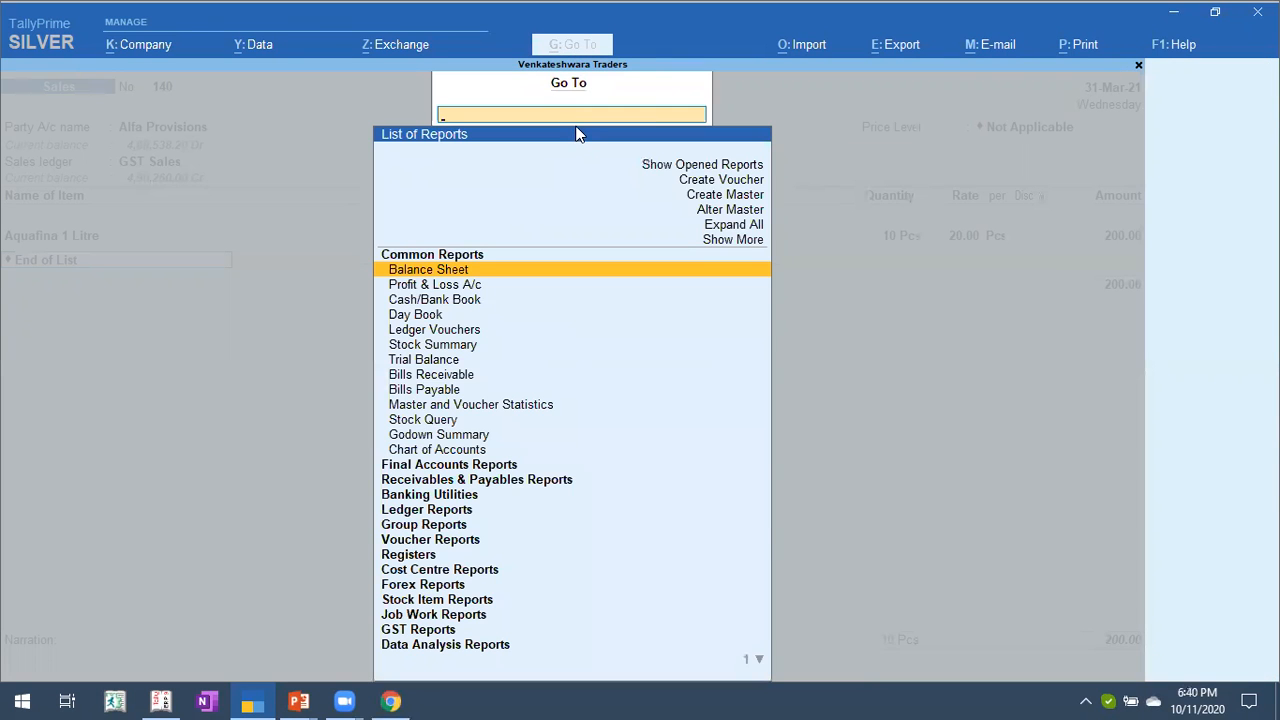
key(Escape)
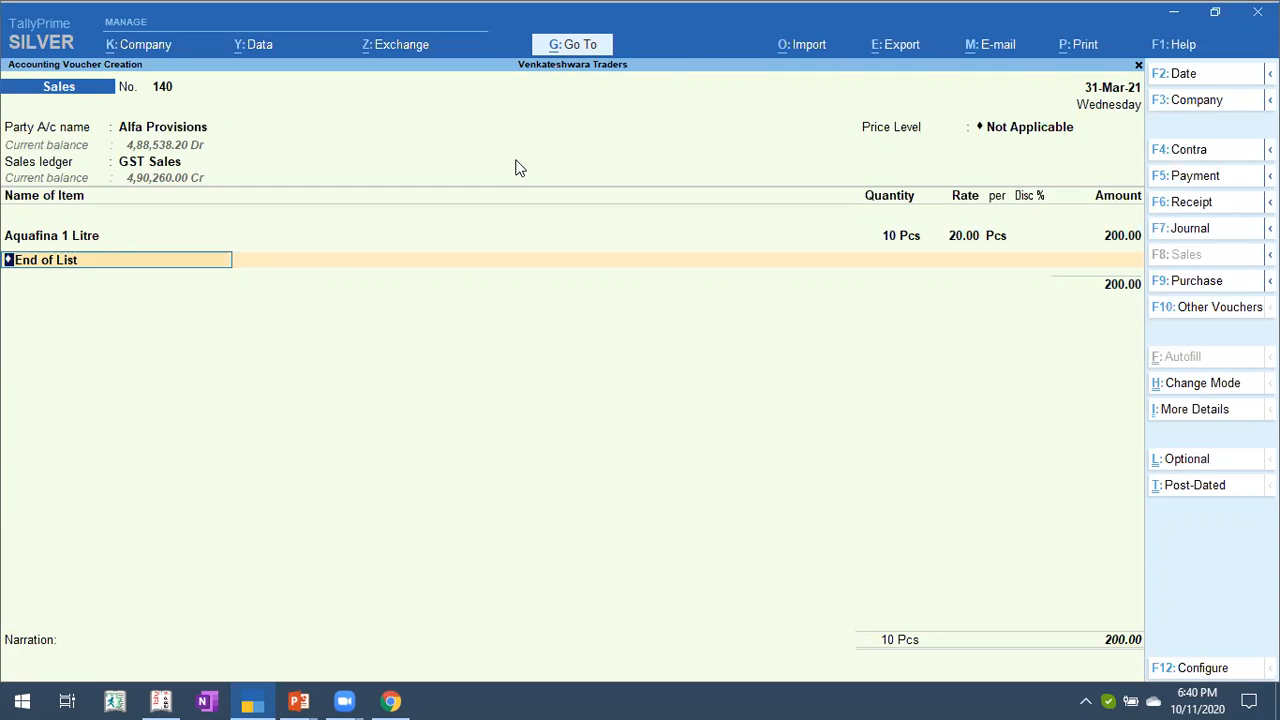
Choose 50-50 Biscuits as the second stock item of the Alfa Provisions sales voucher.
key(space)
key(Down)
key(Down)
key(Down)
key(Down)
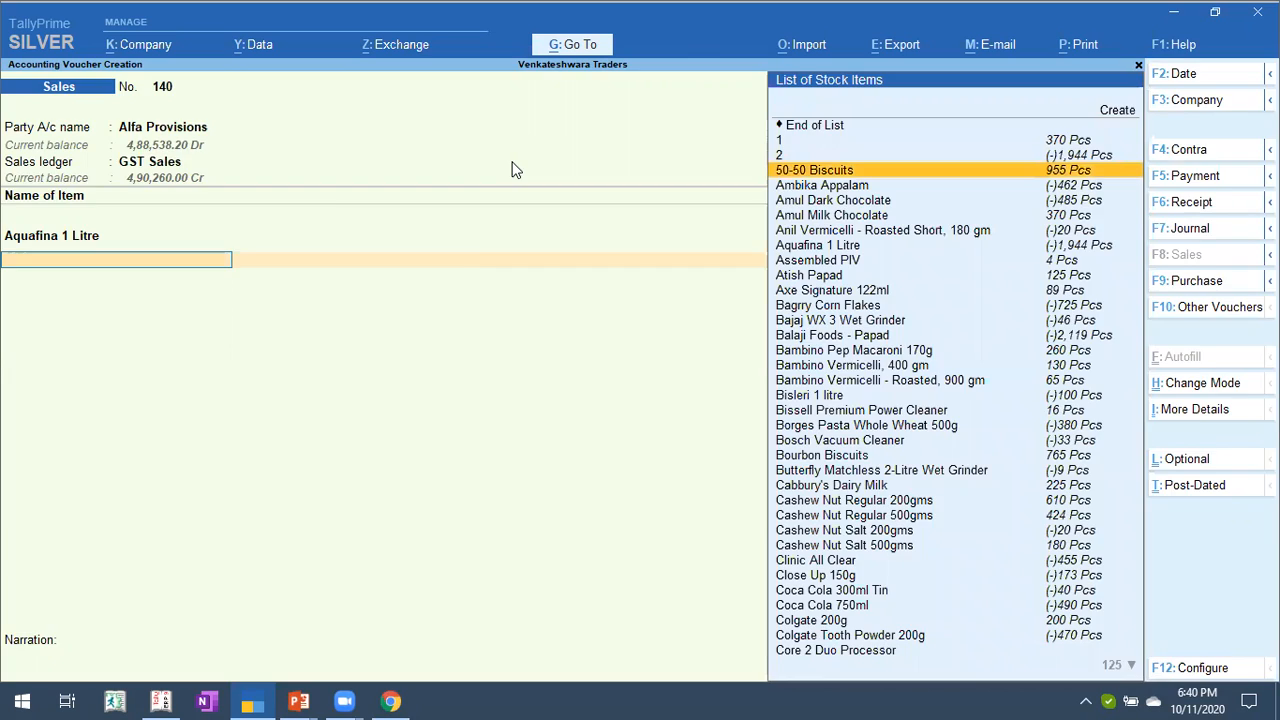
key(Return)
Allocate 10 Pcs of 50-50 Biscuits at rate 20.00 under tracking number 140, Electronic City Godown, batch 1, and accept the allocation.
key(Return)
key(Return)
text(10)
key(Return)
key(Return)
key(Return)
key(Return)
key(Return)
key(Return)
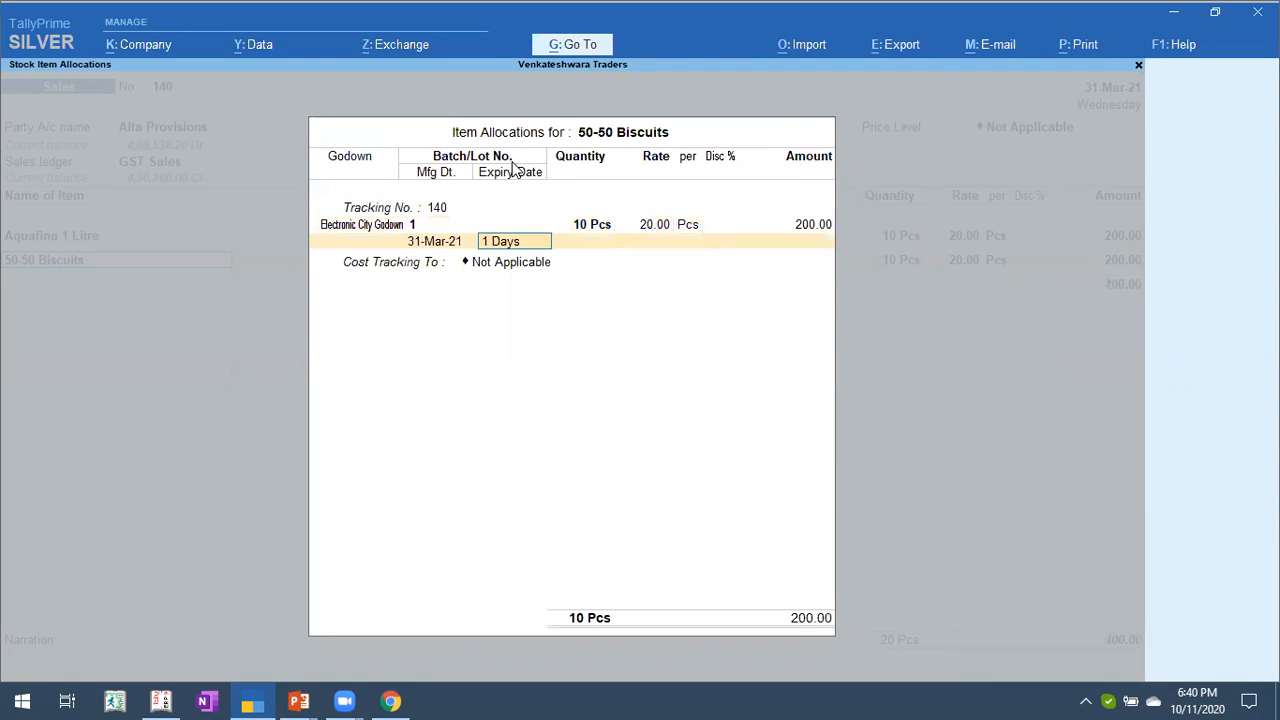
key(Return)
key(Return)
key(Return)
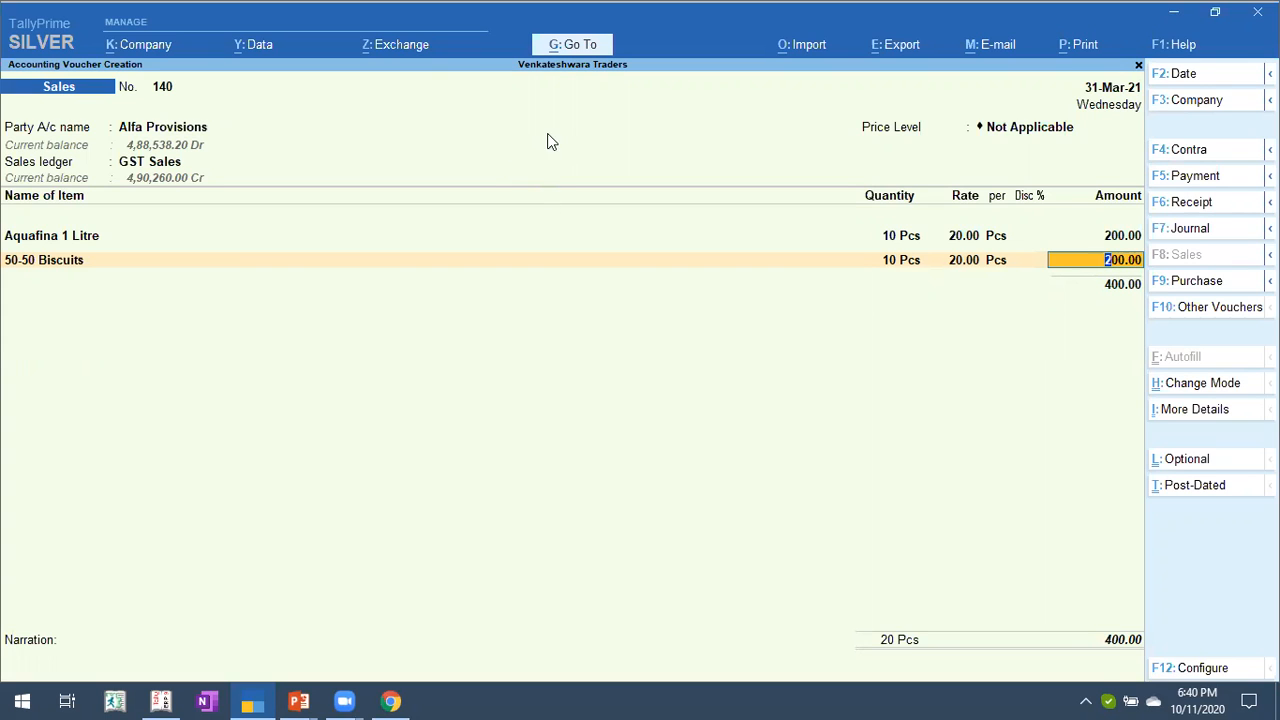
Create another sales voucher through Go To for the party A to Z Stationers with the sales ledger GST Sales.
click(572, 45)
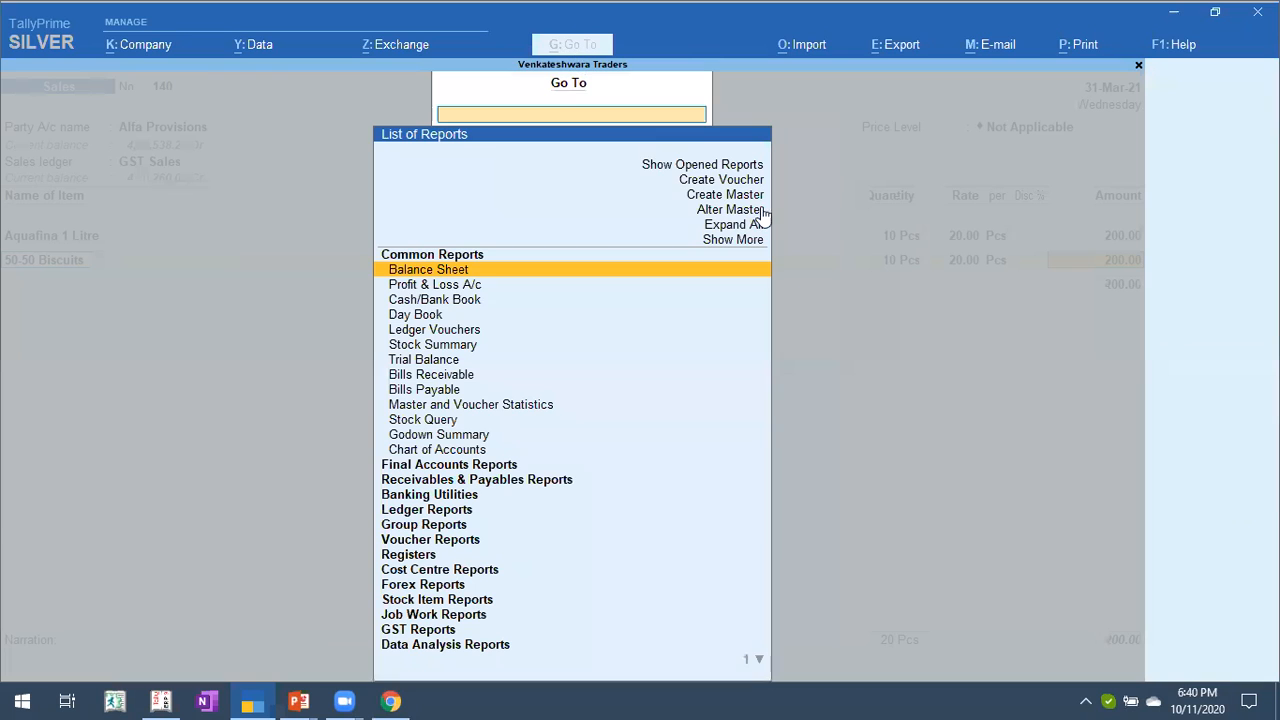
click(707, 182)
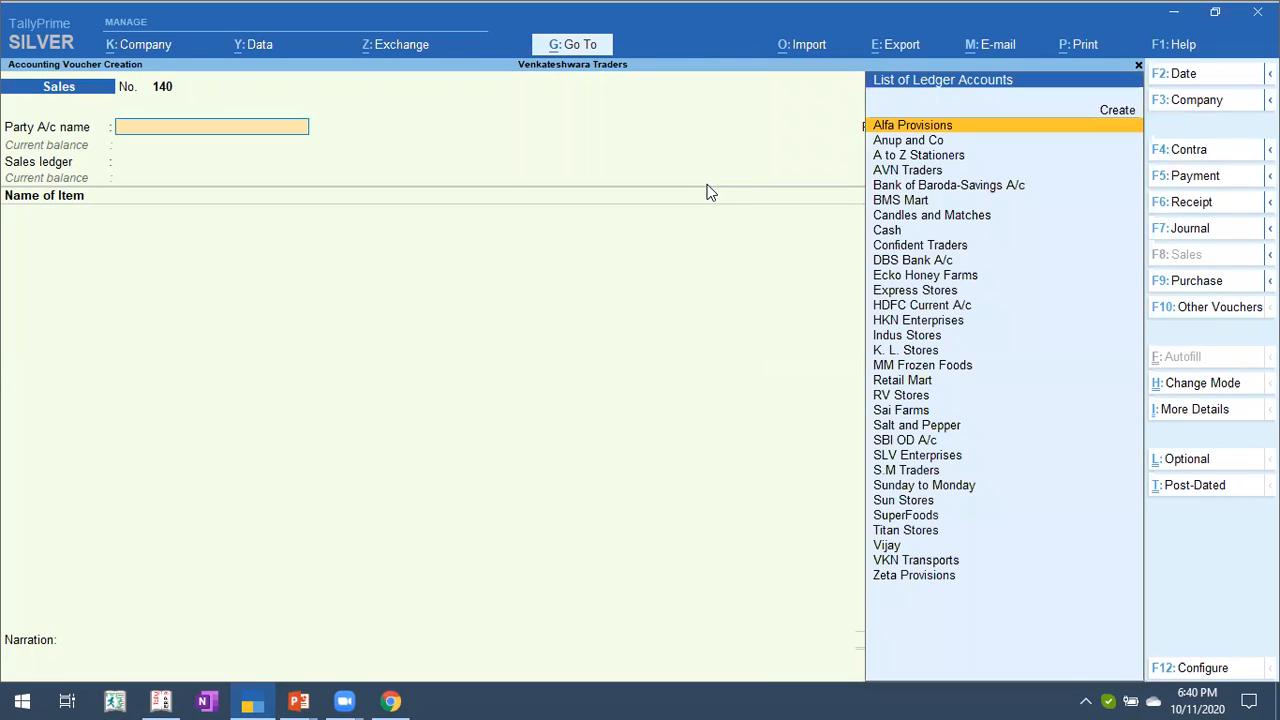
key(Down)
key(Down)
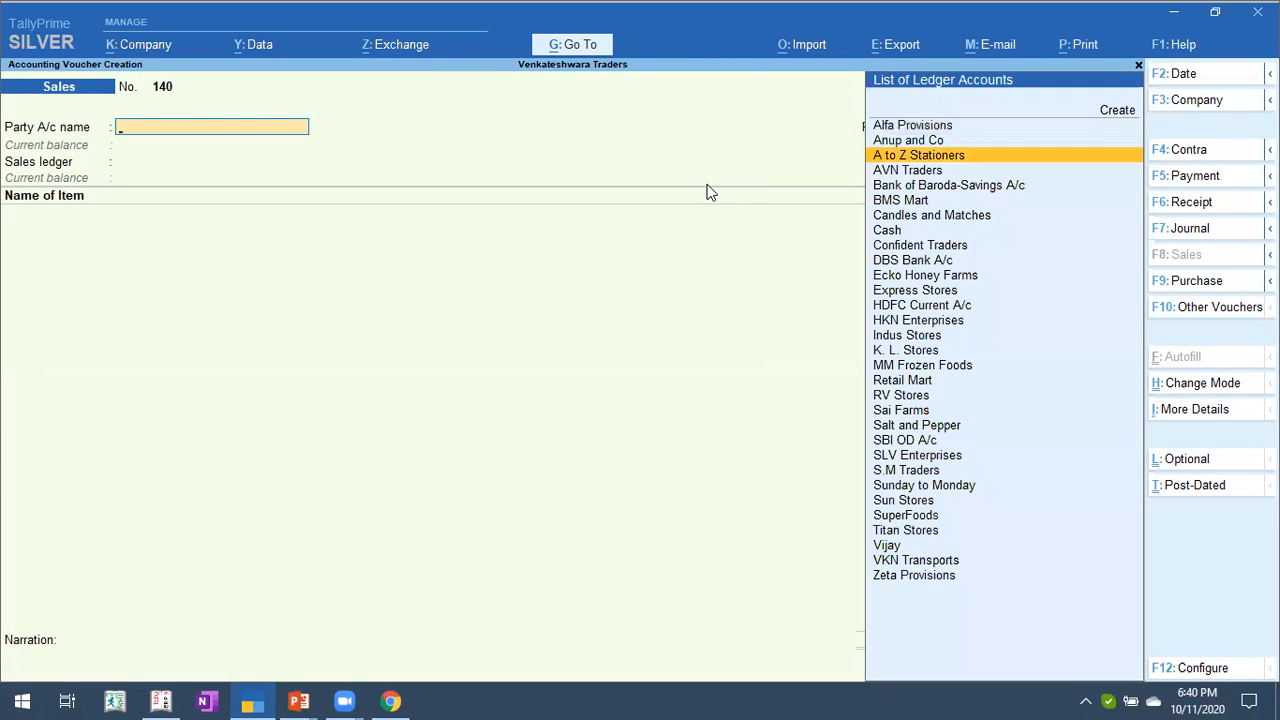
key(Return)
key(Return)
key(Return)
Choose Amul Milk Chocolate as the stock item of the A to Z Stationers voucher.
key(Down)
key(Down)
key(Down)
key(Down)
key(Down)
key(Down)
key(Down)
key(Up)
key(Return)
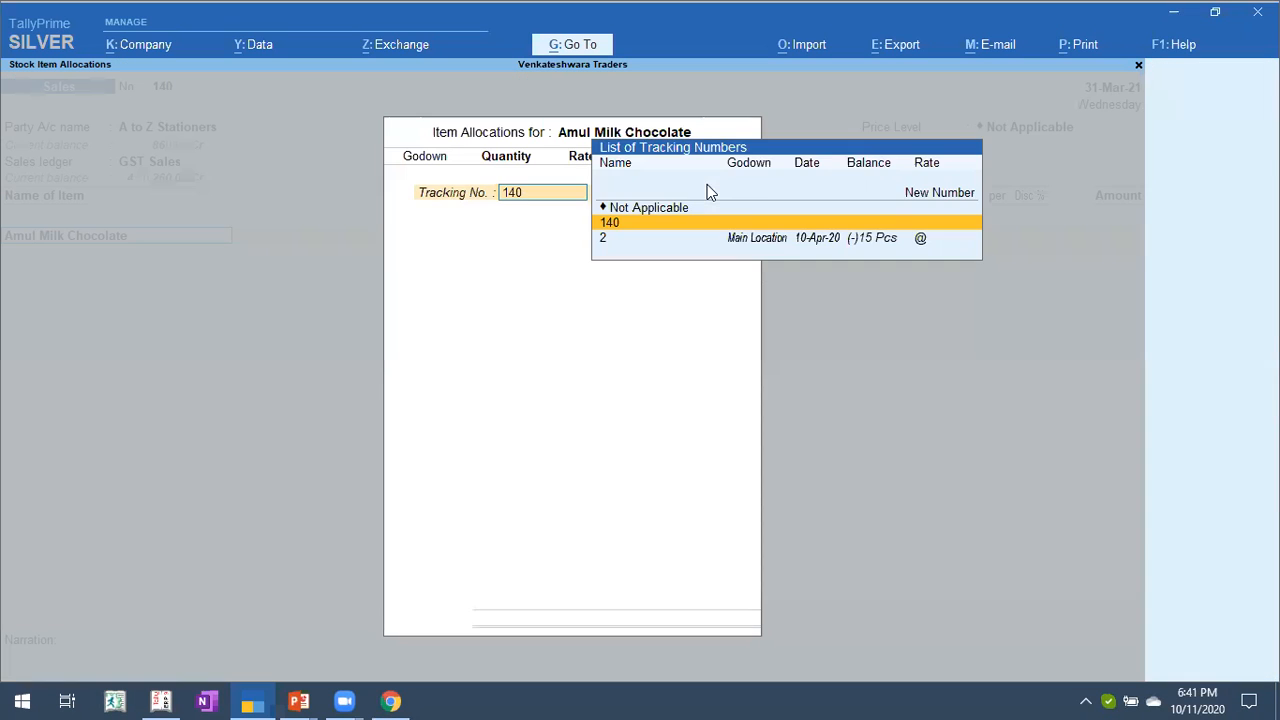
Allocate 10 Pcs of Amul Milk Chocolate at rate 100.00 from Electronic City Godown under tracking number 140.
key(Return)
key(Return)
text(10)
key(Return)
key(Return)
key(Return)
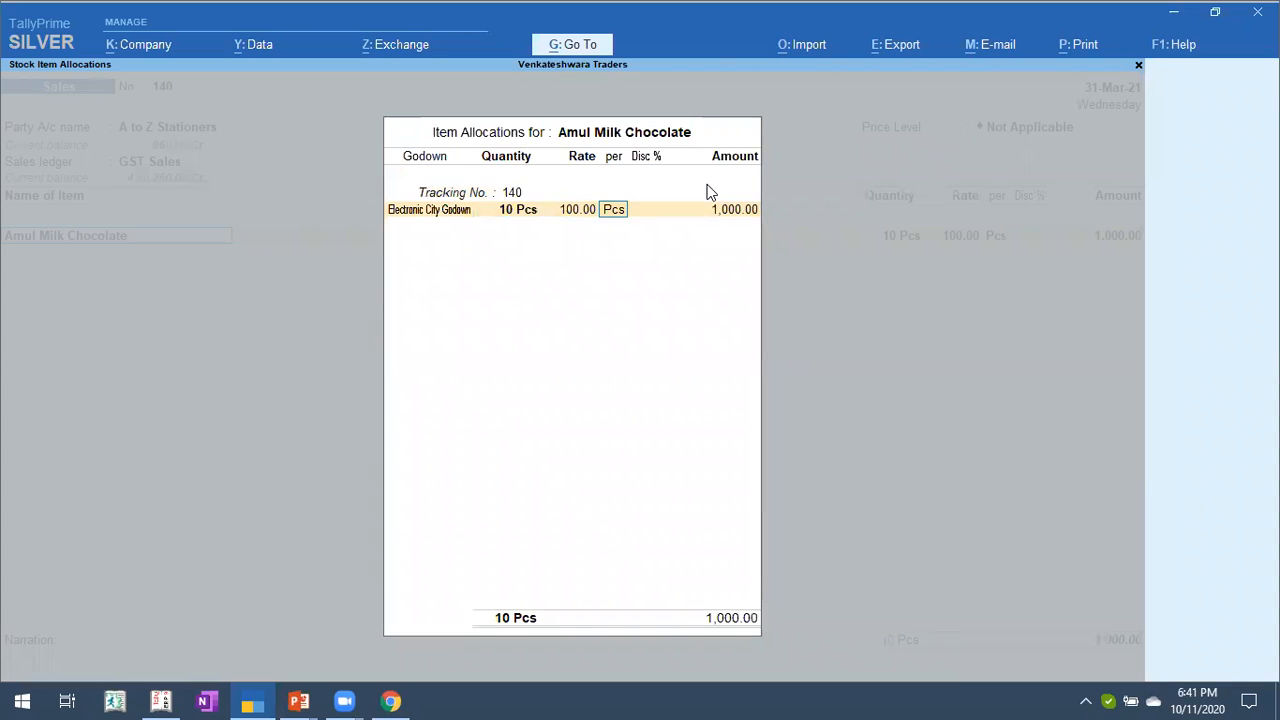
key(Return)
key(Return)
key(Return)
End the item list, accept the bill-wise New Ref 140 with 30 Days for A to Z Stationers, and save the voucher.
key(Return)
key(Return)
key(Return)
key(Return)
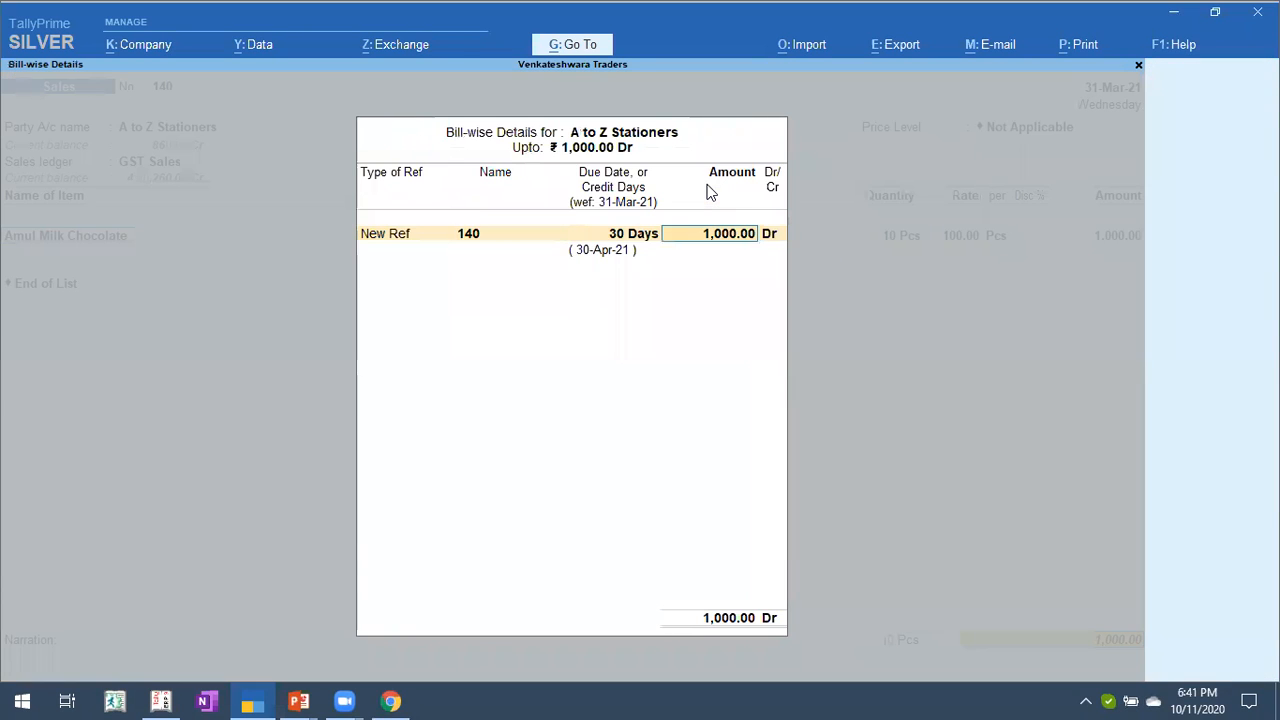
key(Return)
key(Return)
key(Return)
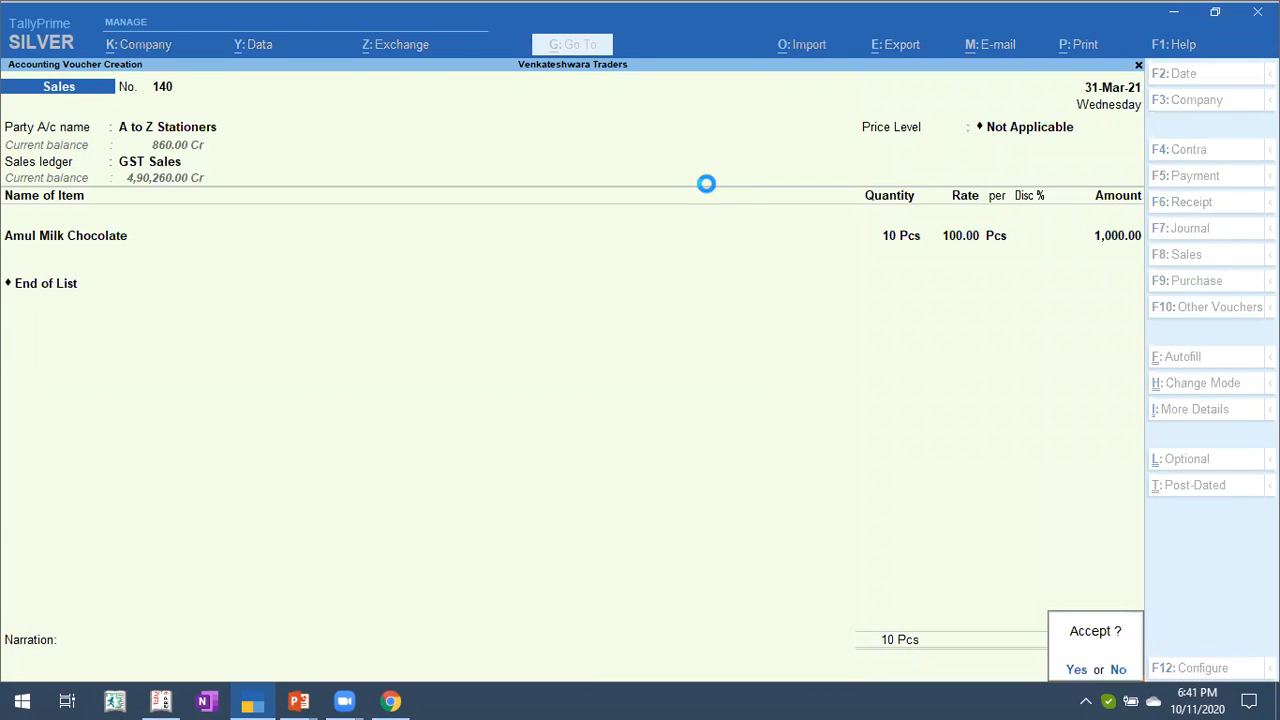
key(Return)
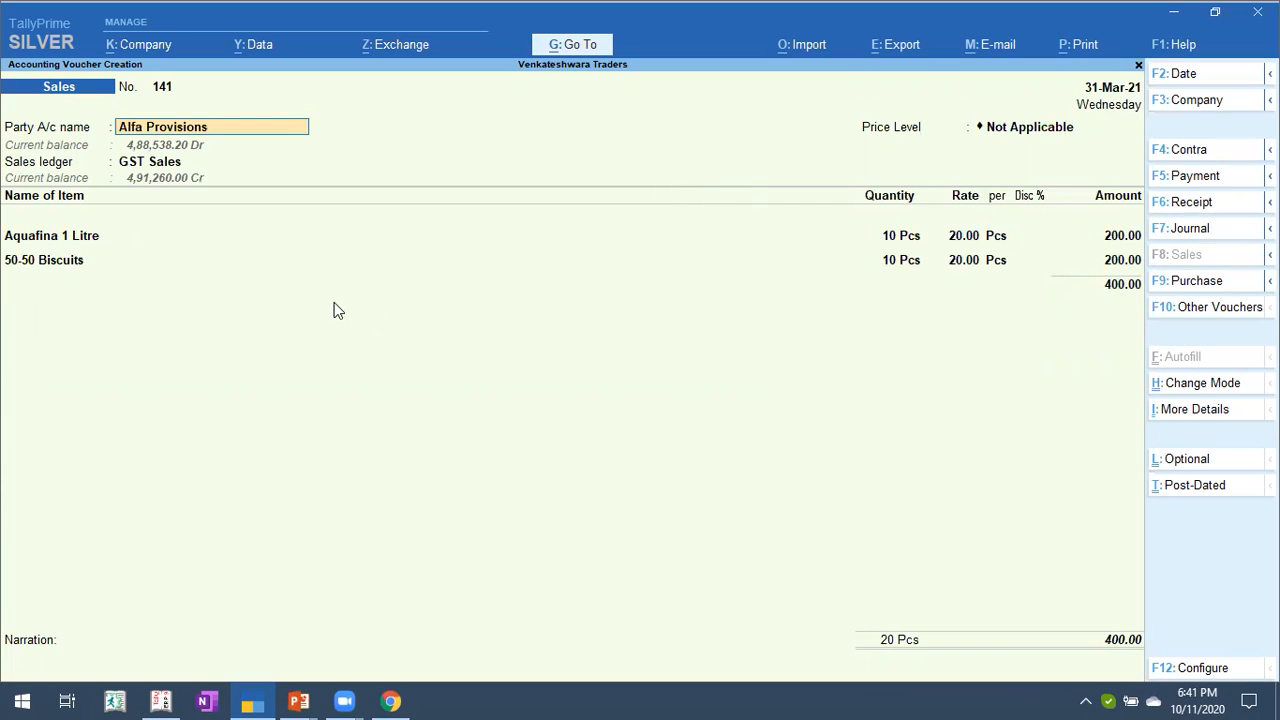
Resume the Alfa Provisions voucher after the 50-50 Biscuits line and choose Assembled PIV as the third stock item.
click(1103, 262)
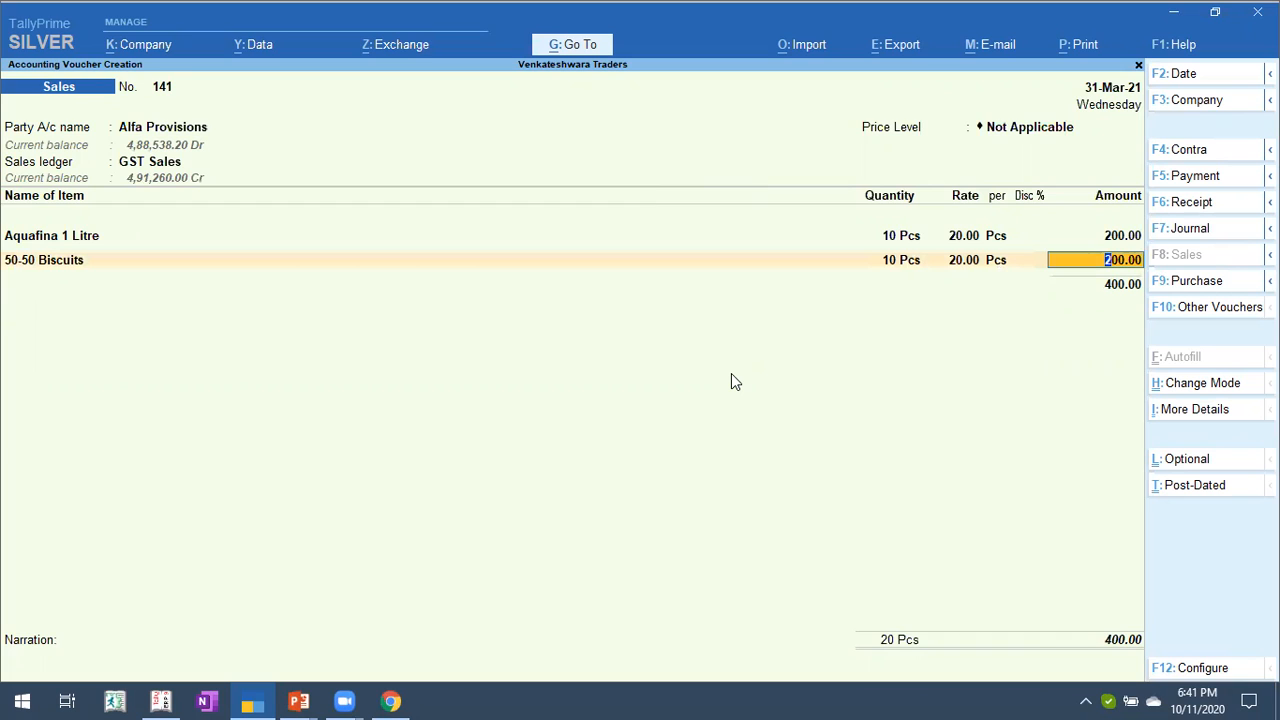
key(Return)
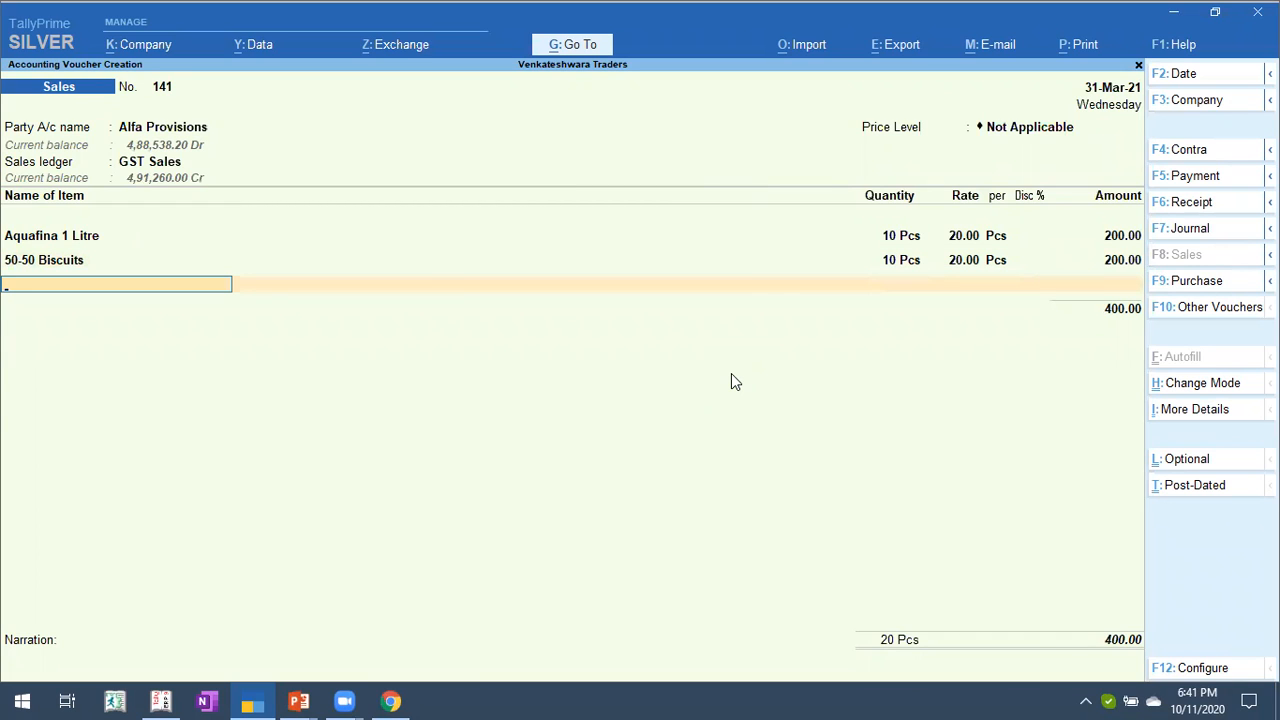
key(Down)
key(Down)
key(Down)
key(Down)
key(Down)
key(Down)
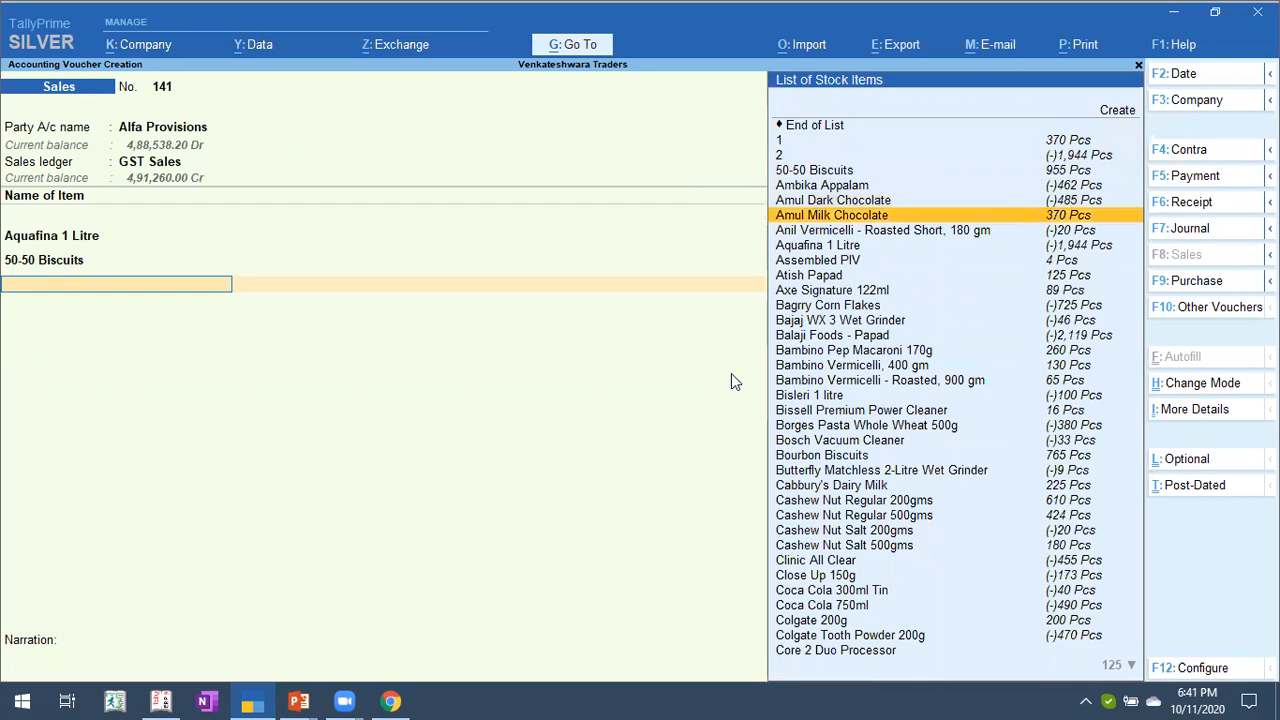
key(Down)
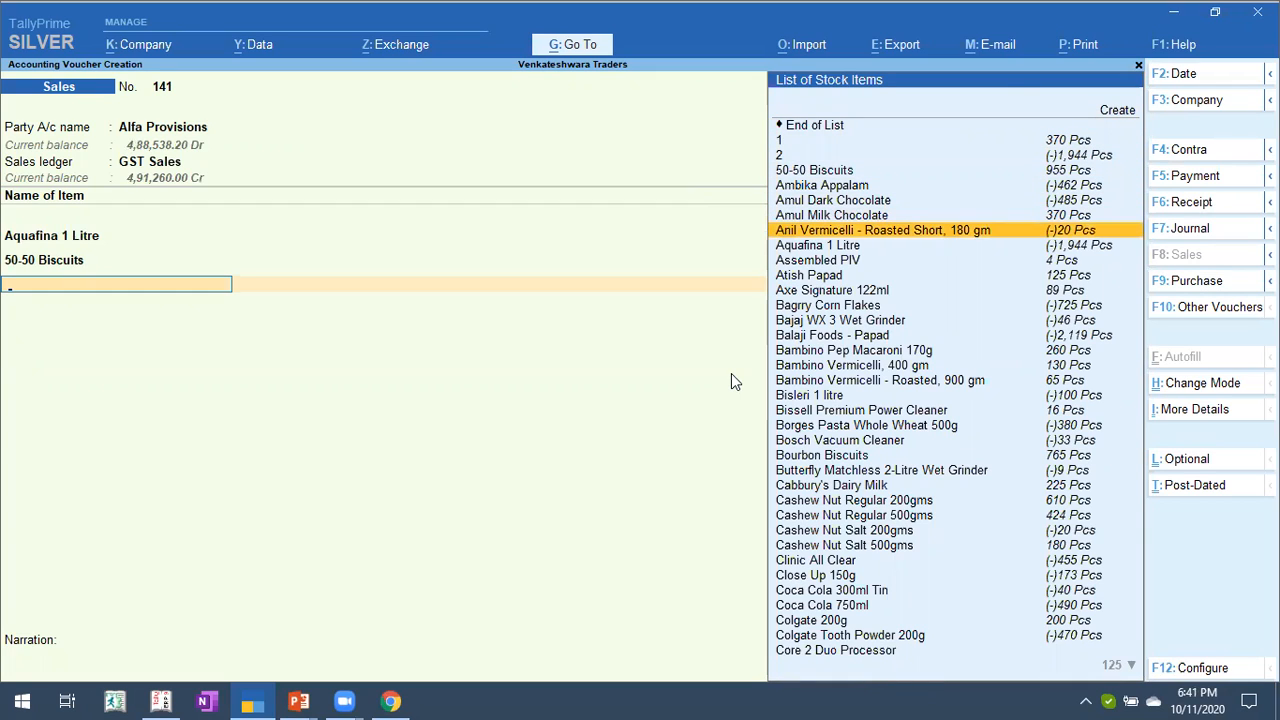
key(Down)
key(Down)
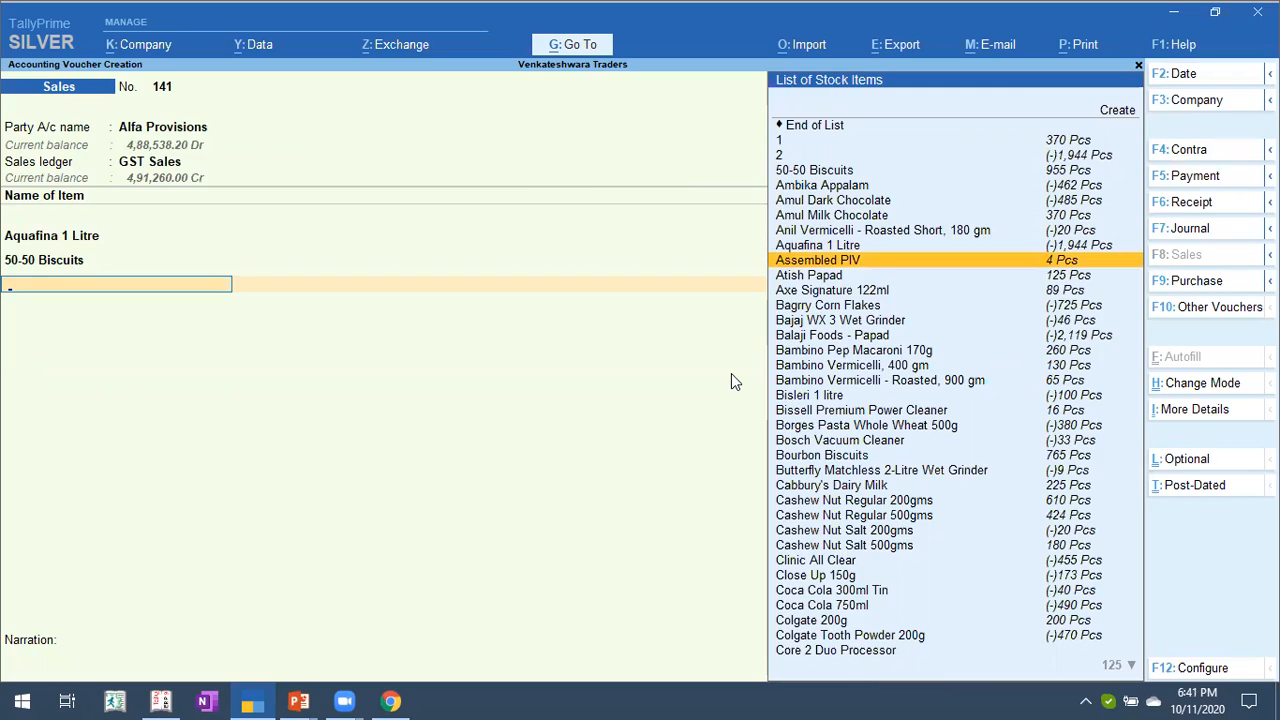
key(Return)
Allocate 250 Pcs of Assembled PIV at rate 100 from Electronic City Godown under tracking number 141.
key(Return)
text(250 Pcs)
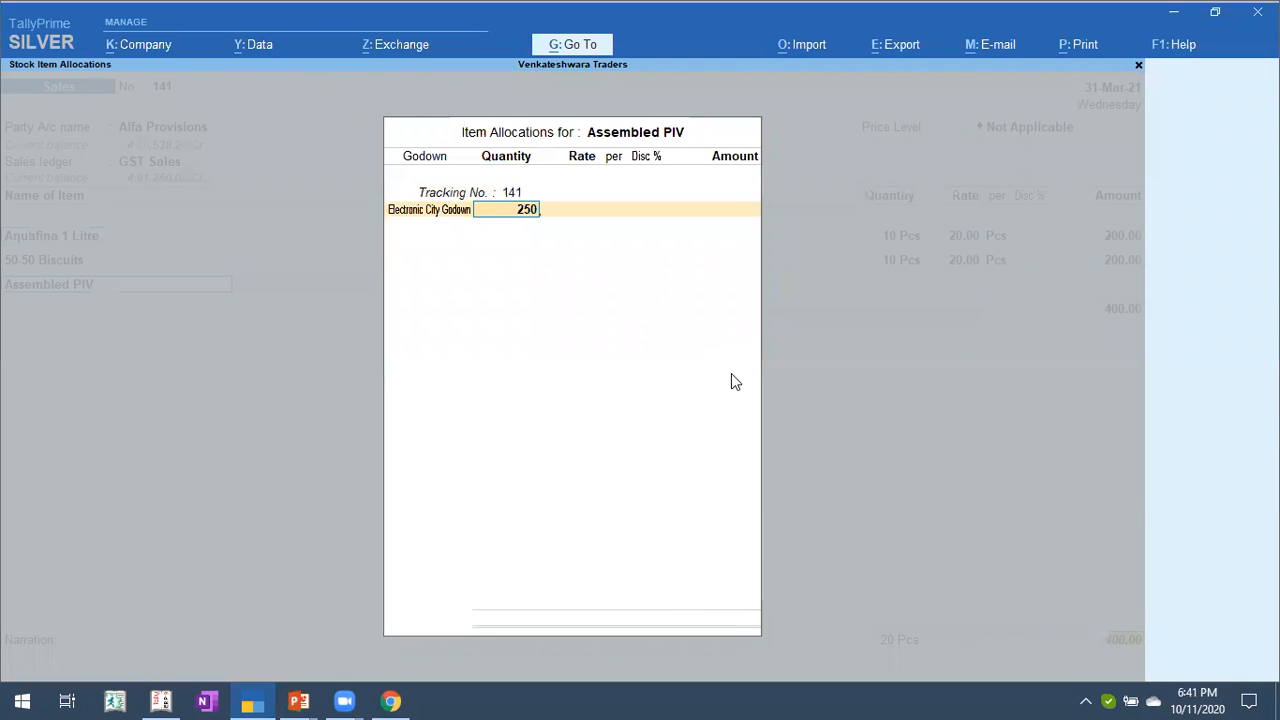
key(Return)
key(Return)
text(100)
key(Return)
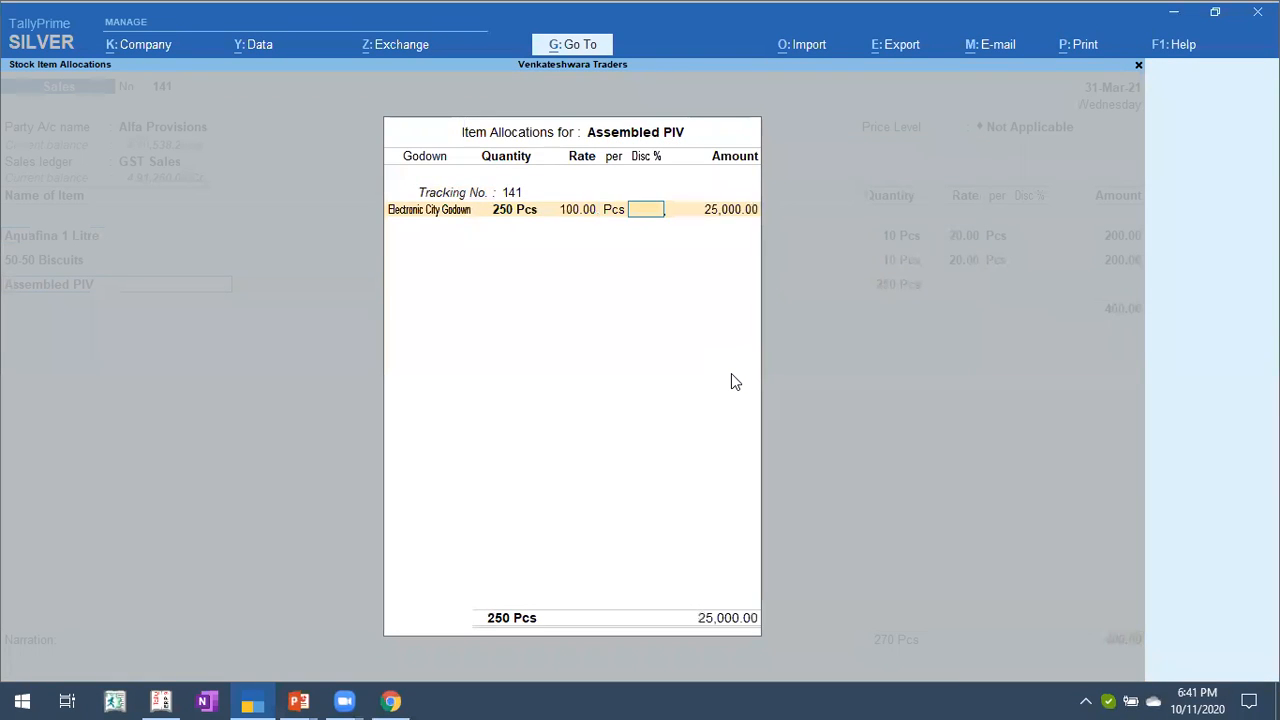
key(Return)
key(Return)
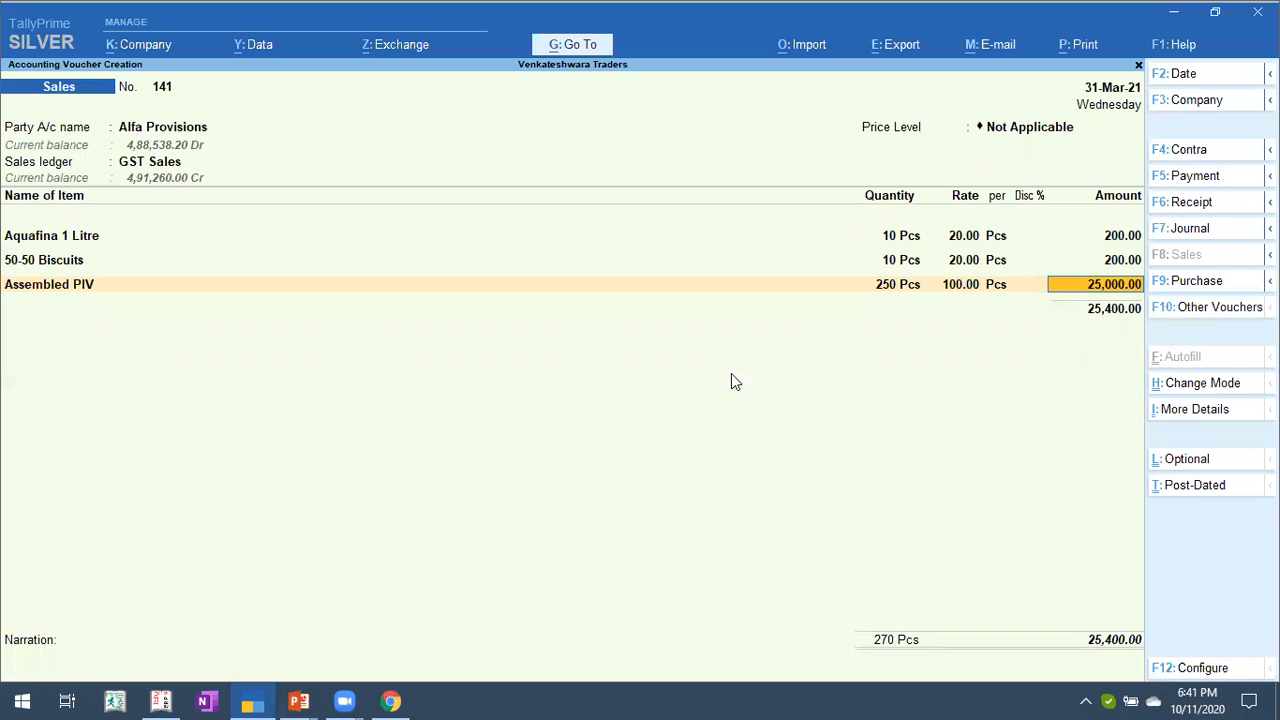
End the item list of the Alfa Provisions voucher, accept its remaining details and save it.
key(Return)
key(Return)
key(Return)
key(Return)
key(Return)
key(Return)
key(Return)
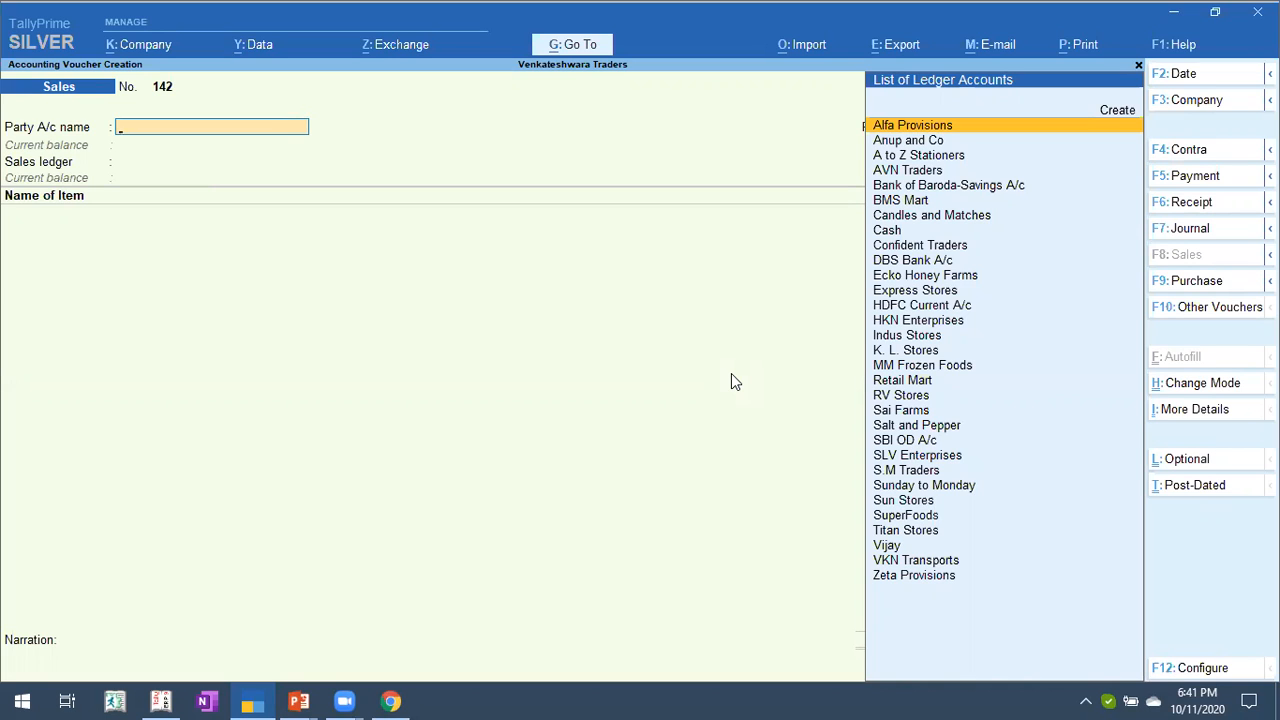
View the Go To list of reports once more, close it and quit voucher creation back to the Gateway of Tally.
click(581, 50)
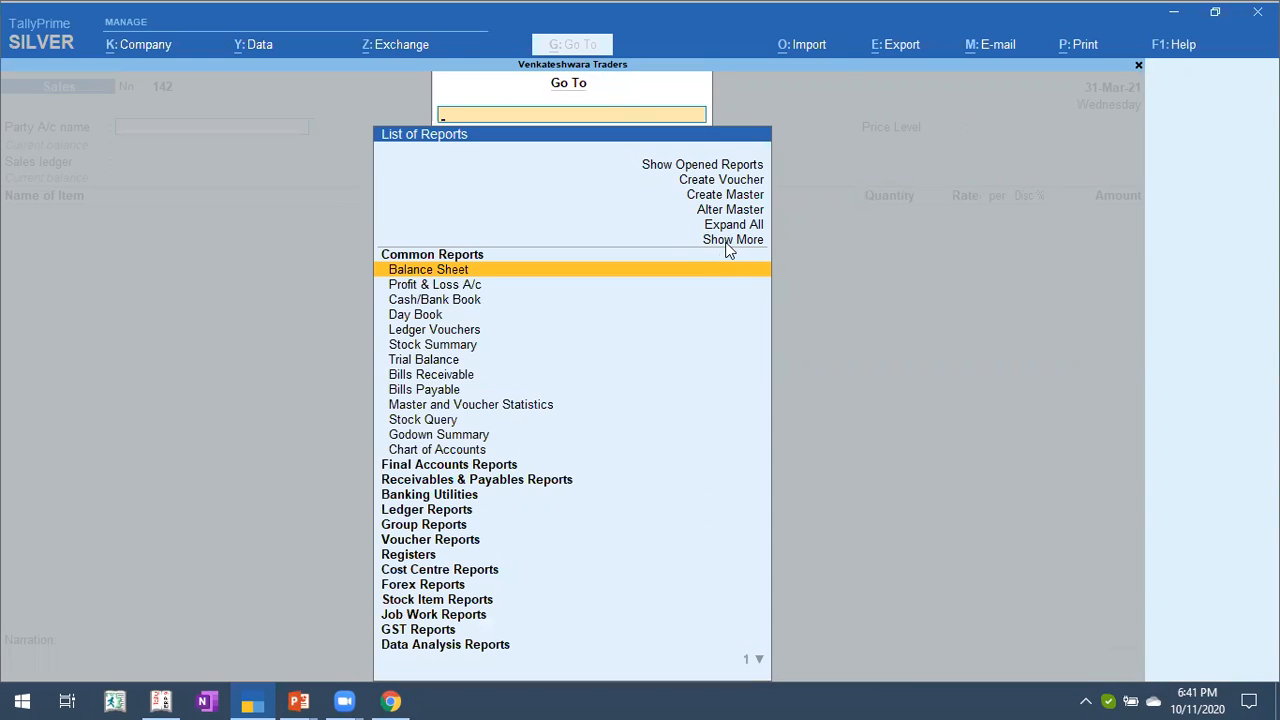
key(Escape)
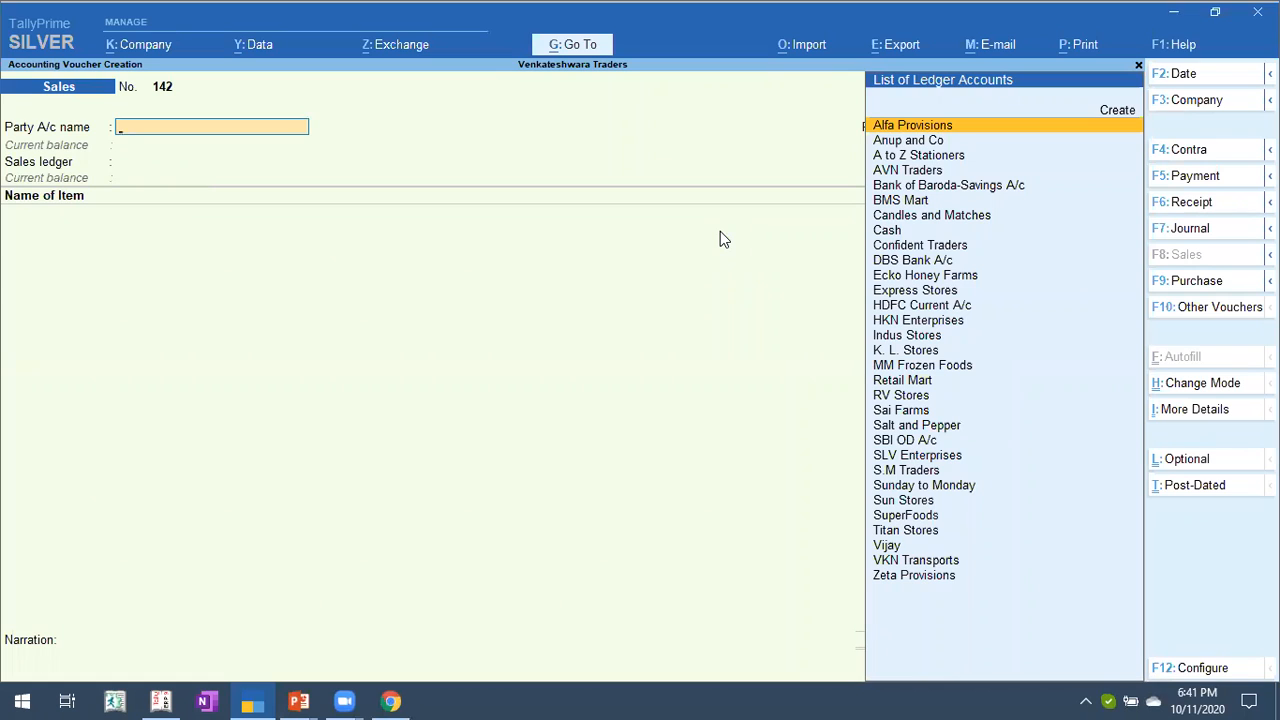
key(Escape)
key(y)
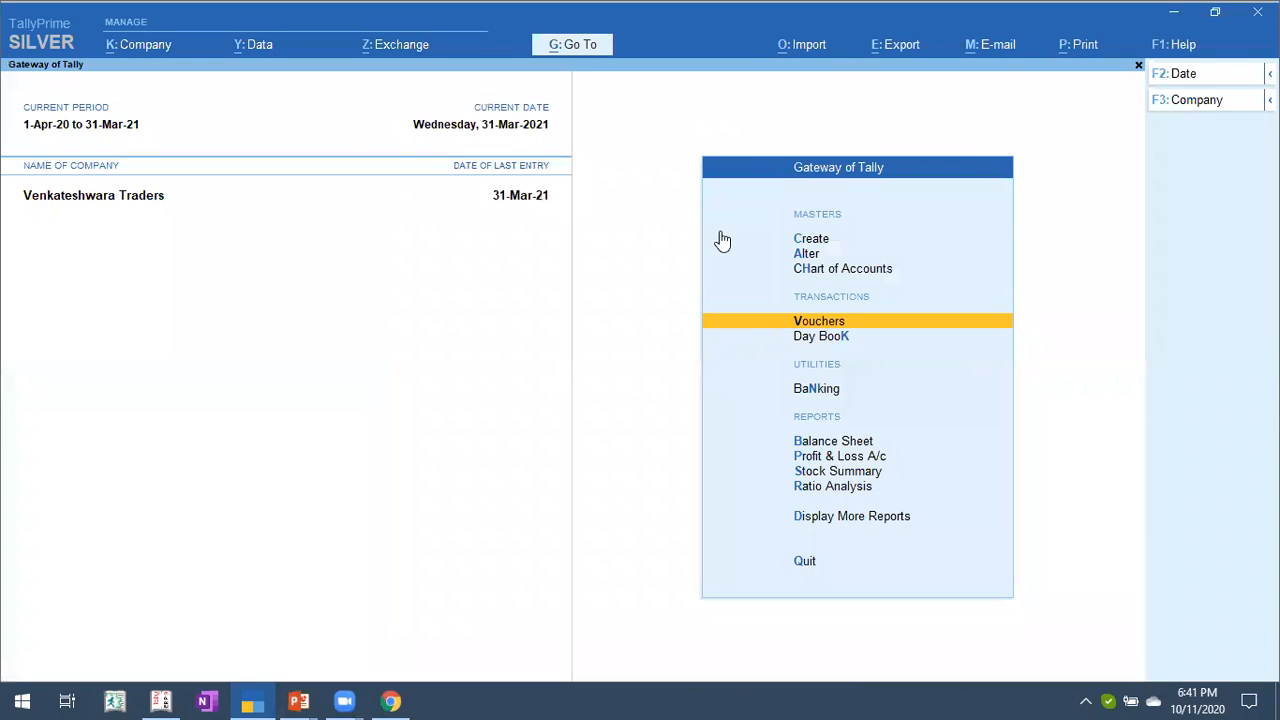
Open the Sales Register, drill into March and open the 1-Mar-21 Alfa Provisions sales voucher.
key(d)
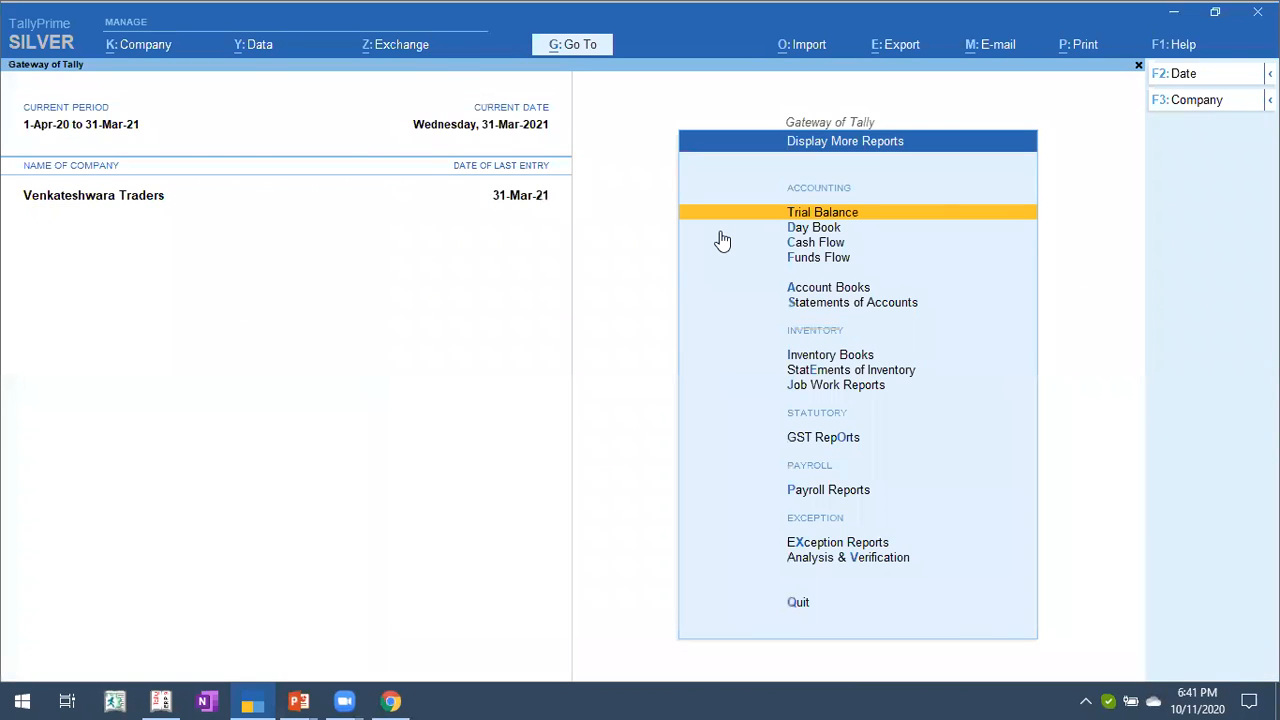
key(a)
key(s)
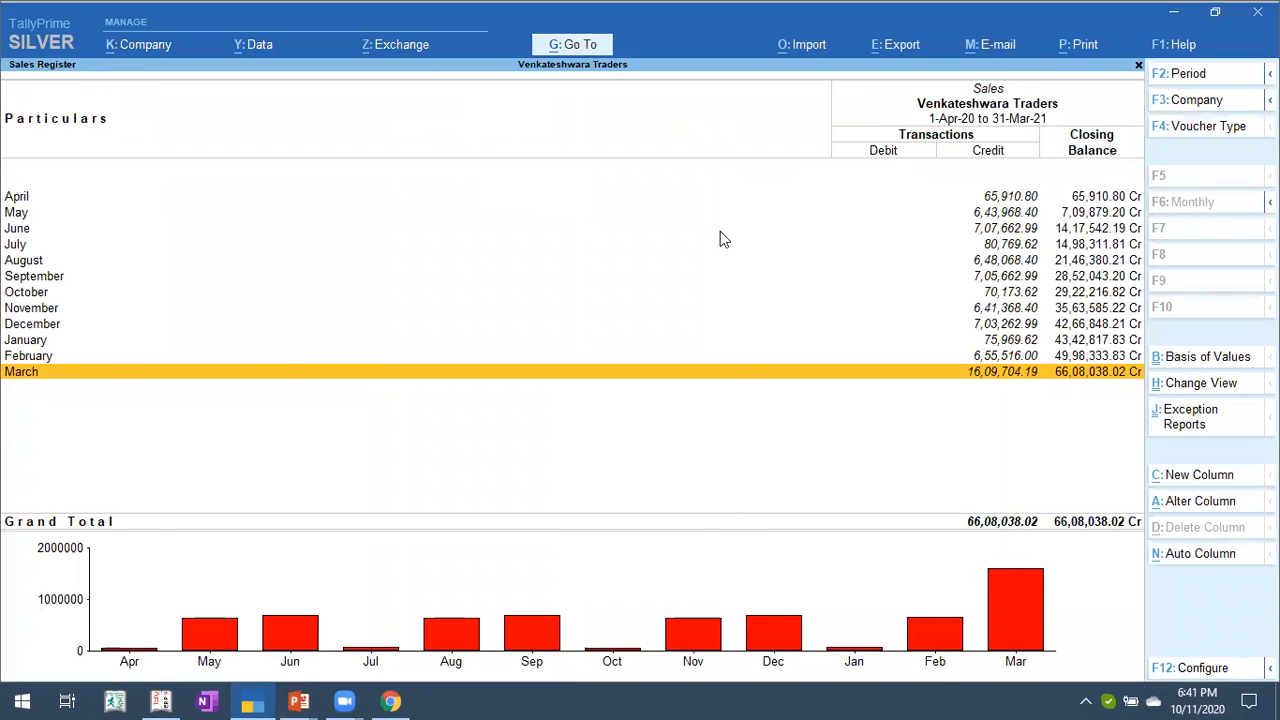
key(Return)
key(Return)
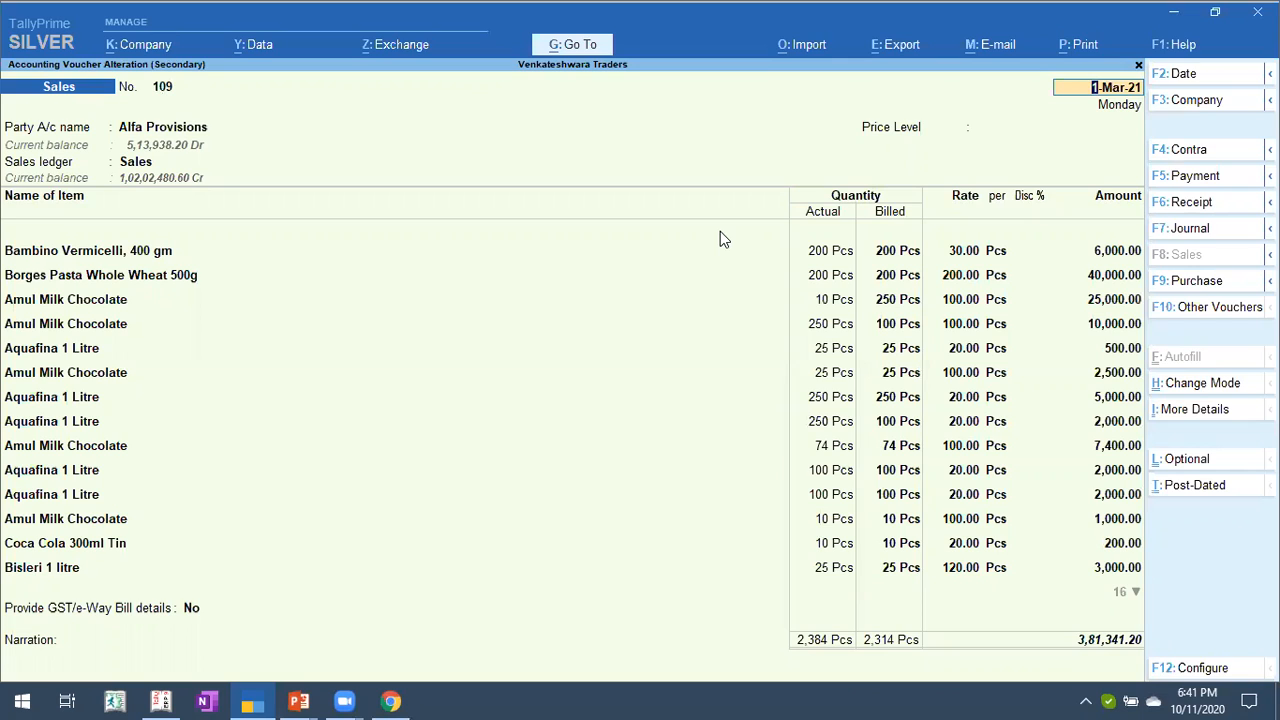
Quit the Alfa Provisions voucher and the reports back to the Gateway of Tally and start a new sales voucher.
key(Escape)
key(y)
key(Escape)
key(Escape)
key(Escape)
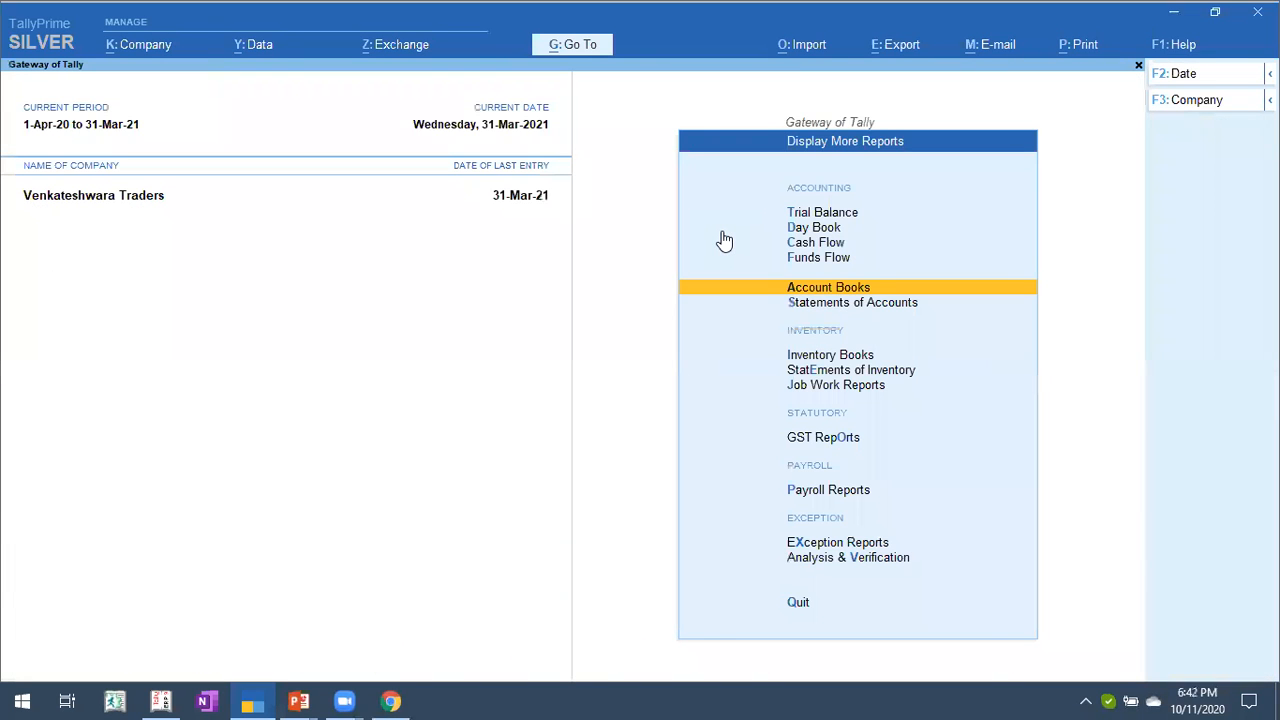
key(Escape)
text(v)
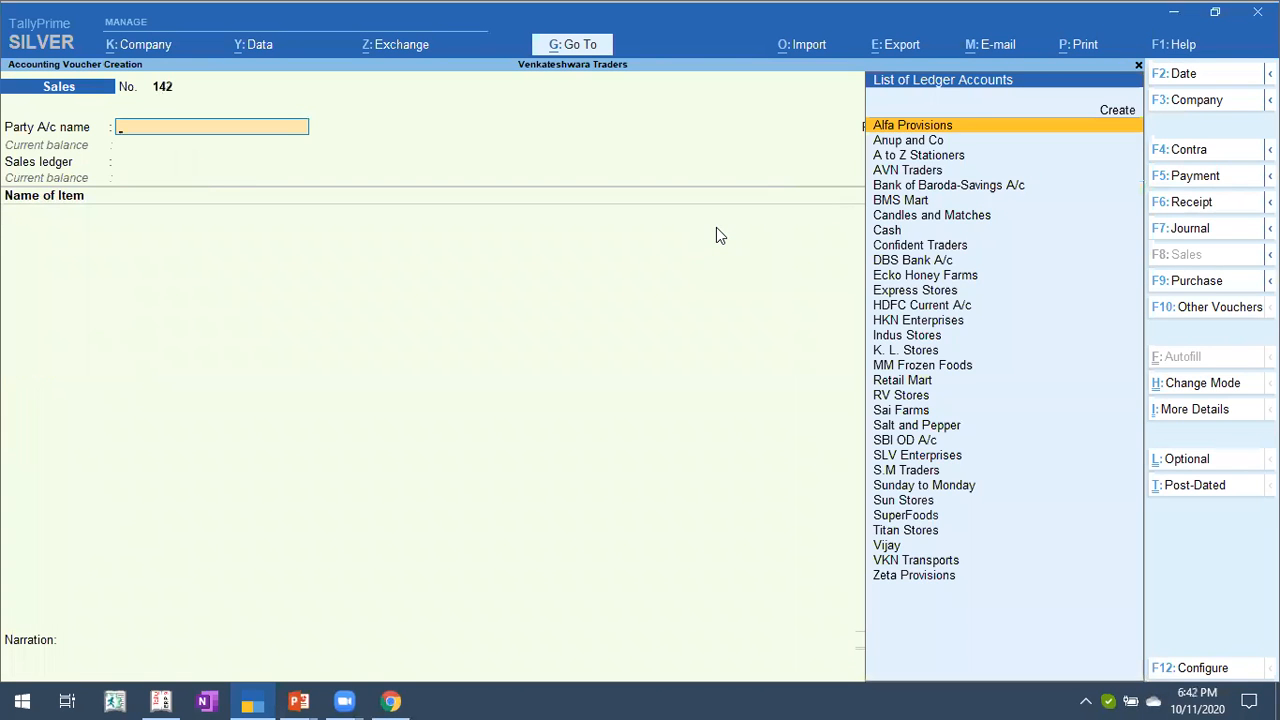
Set Cash as the party account and set Provide Buyer details to Yes in the voucher configuration.
text(Cash)
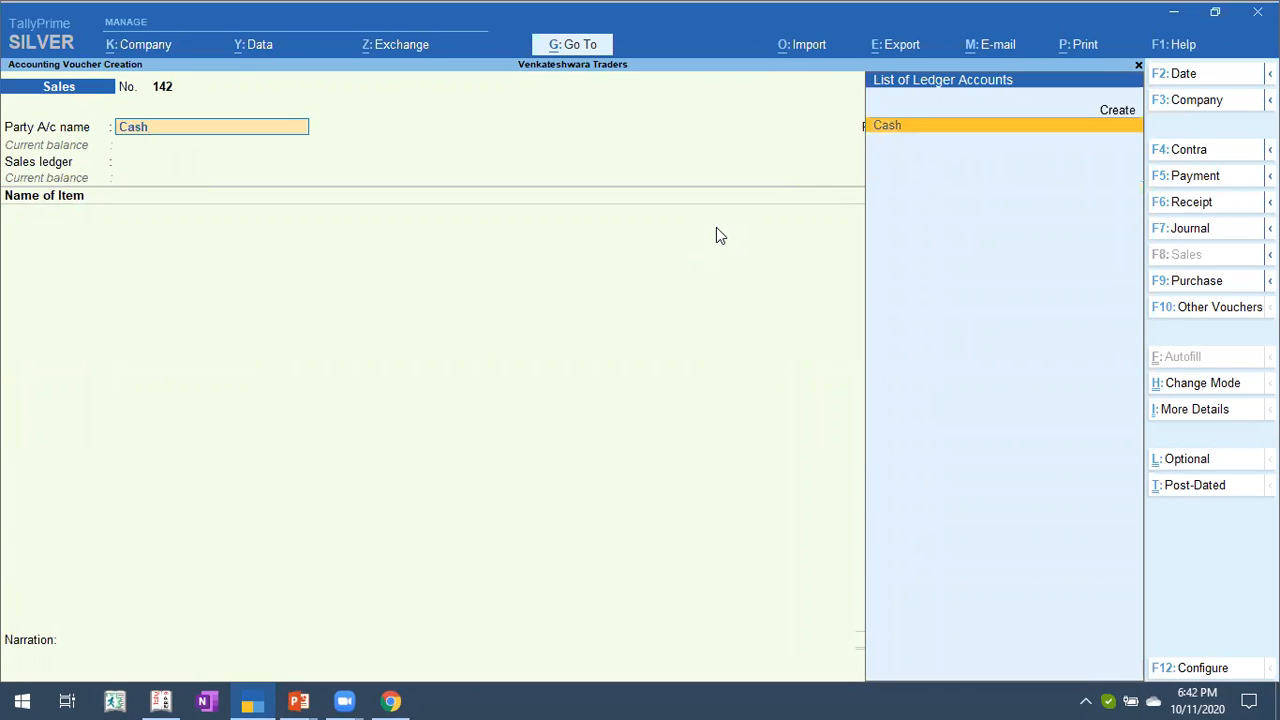
key(Return)
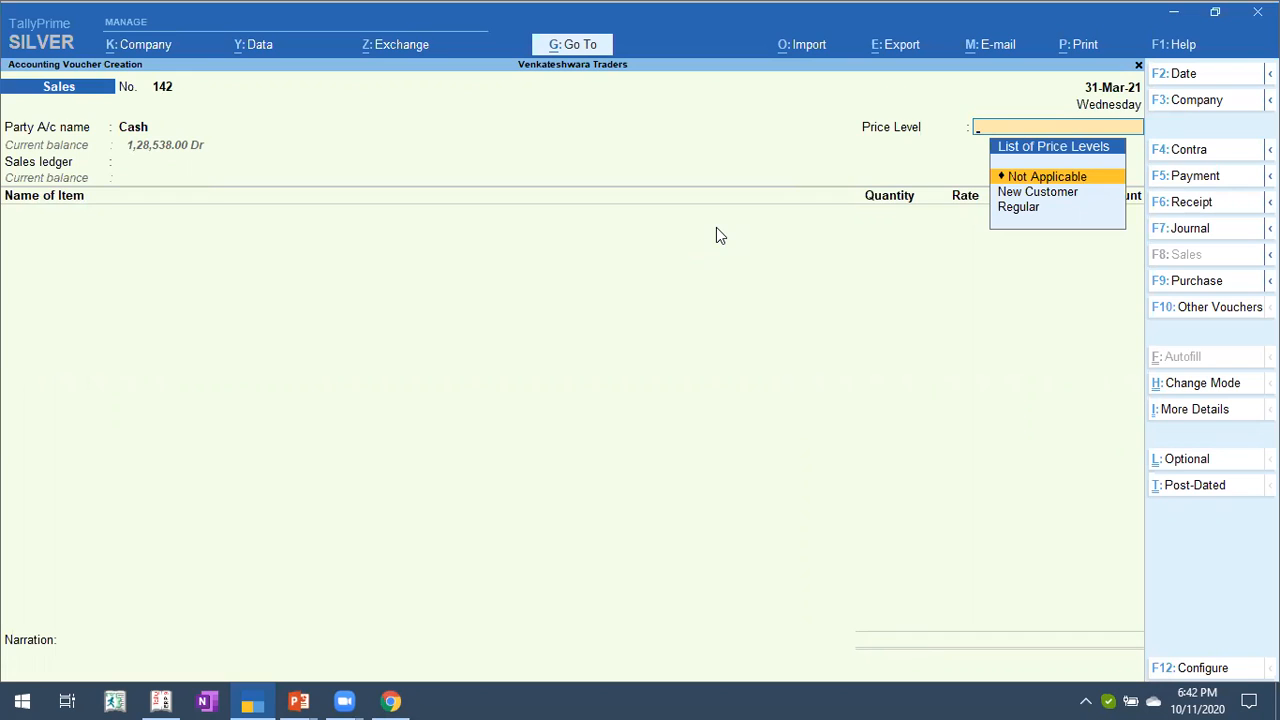
key(BackSpace)
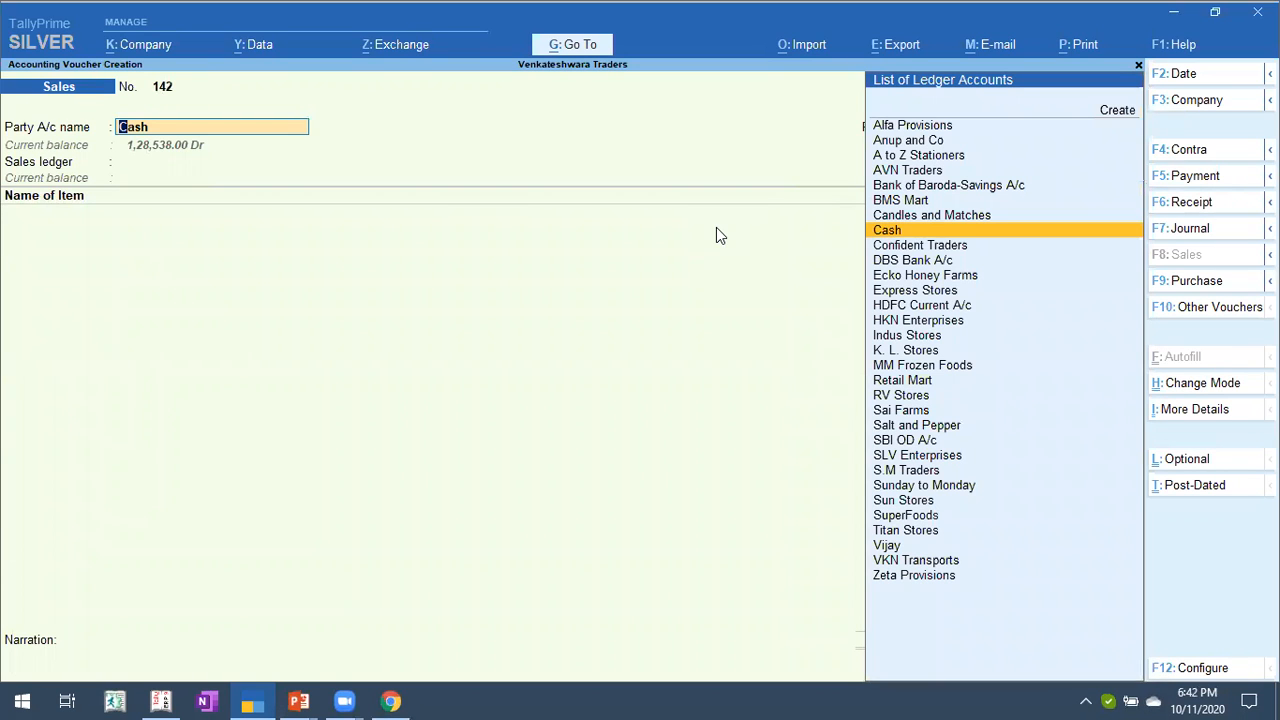
key(F12)
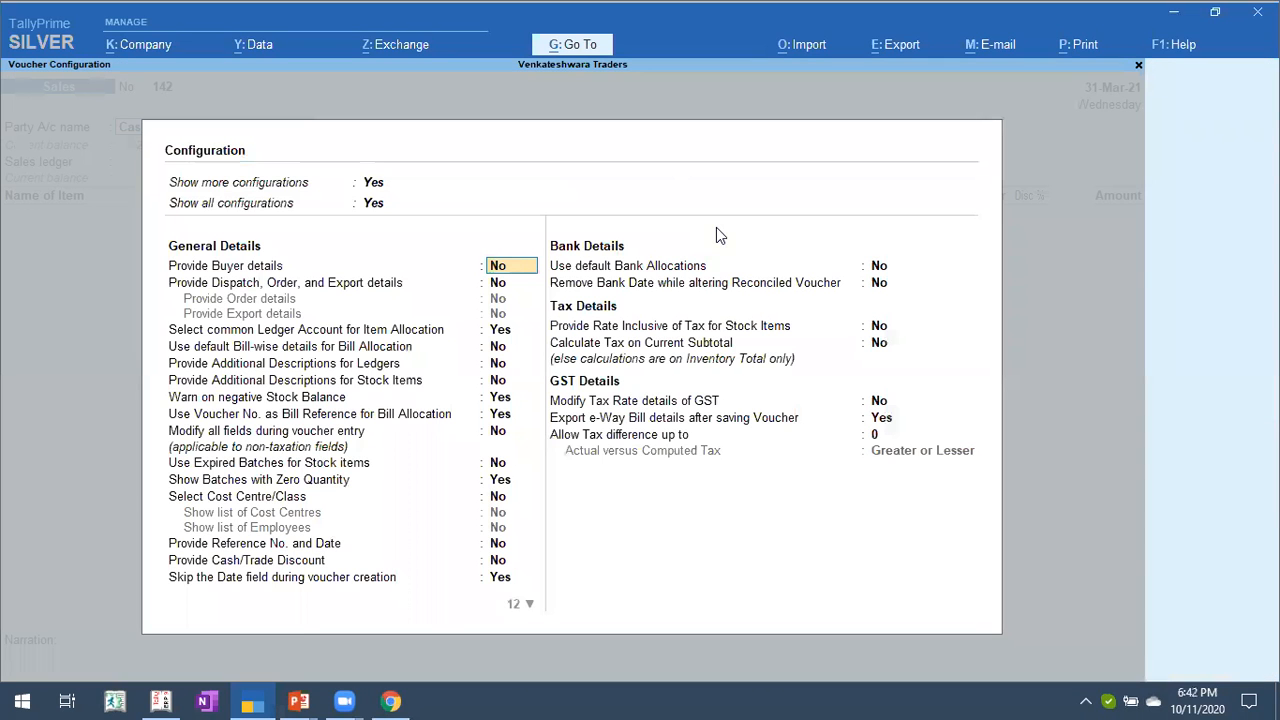
text(y)
key(Return)
key(ctrl+a)
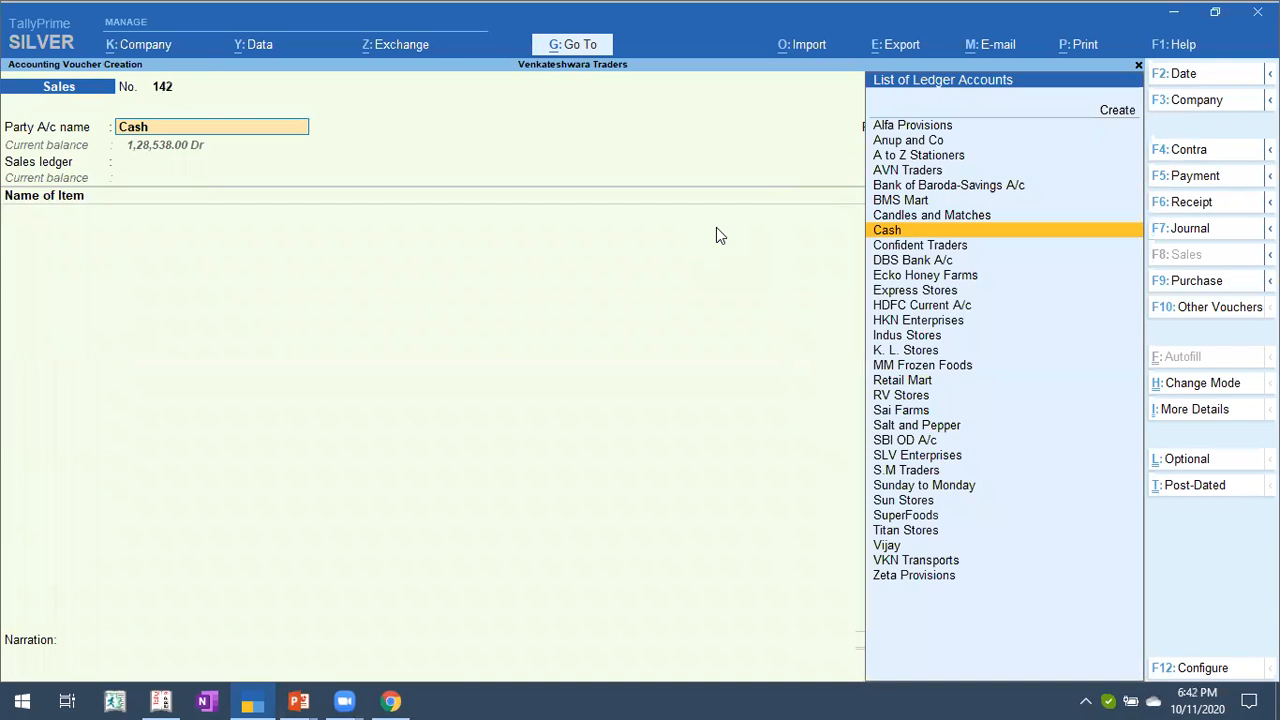
Open the party details for Cash and configure them to leave out the consignee fields.
key(Return)
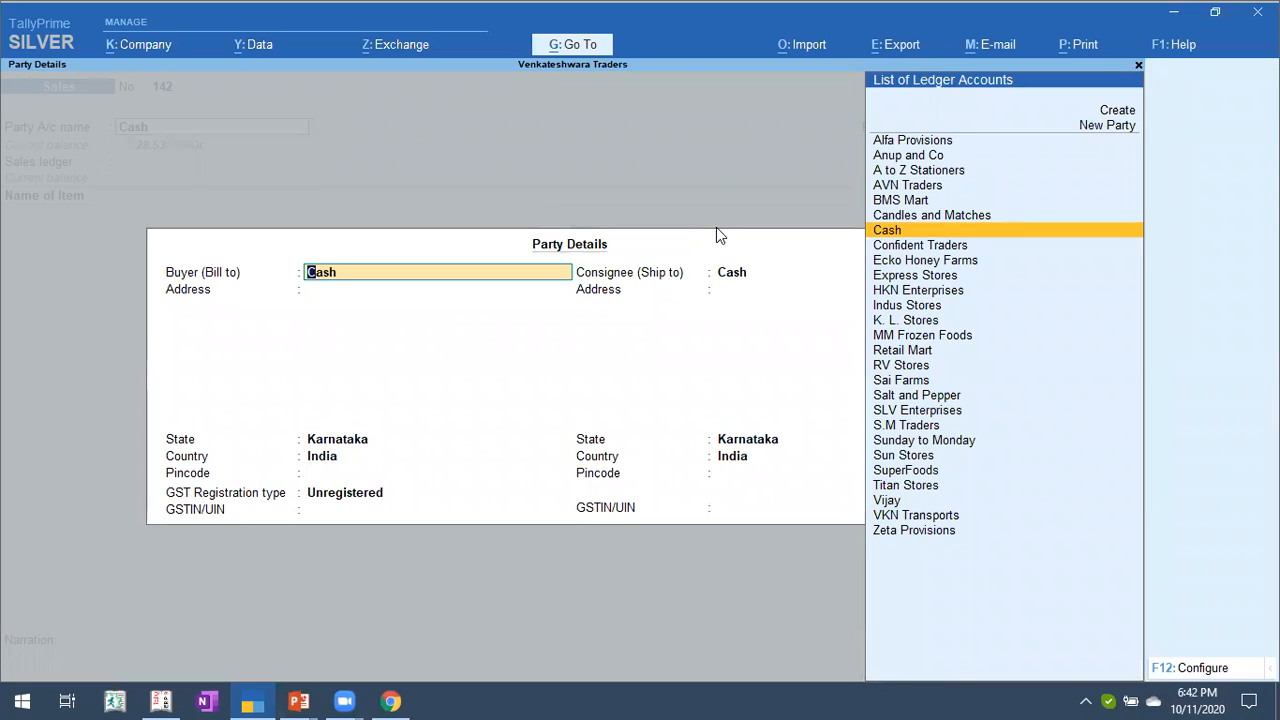
key(F12)
text(n)
key(Return)
key(ctrl+a)
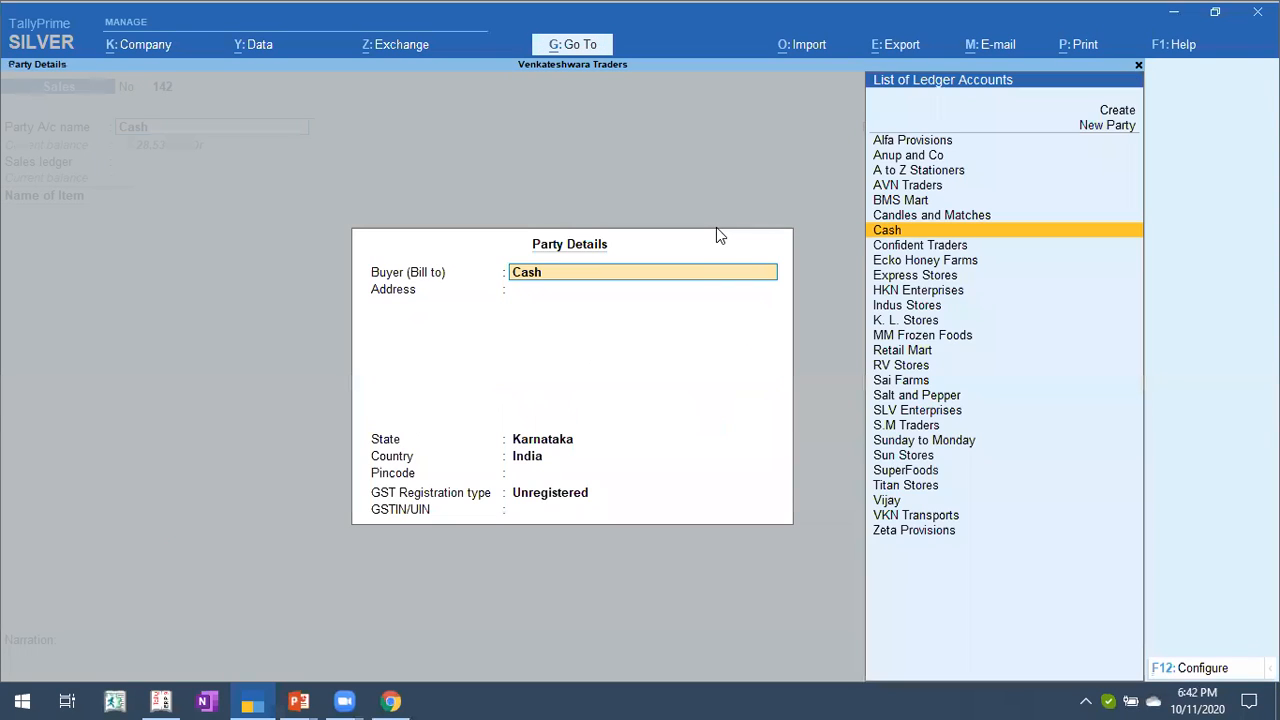
Replace Cash as the buyer with the customer's name and fill in the customer's address.
key(Return)
key(BackSpace)
text(Vija)
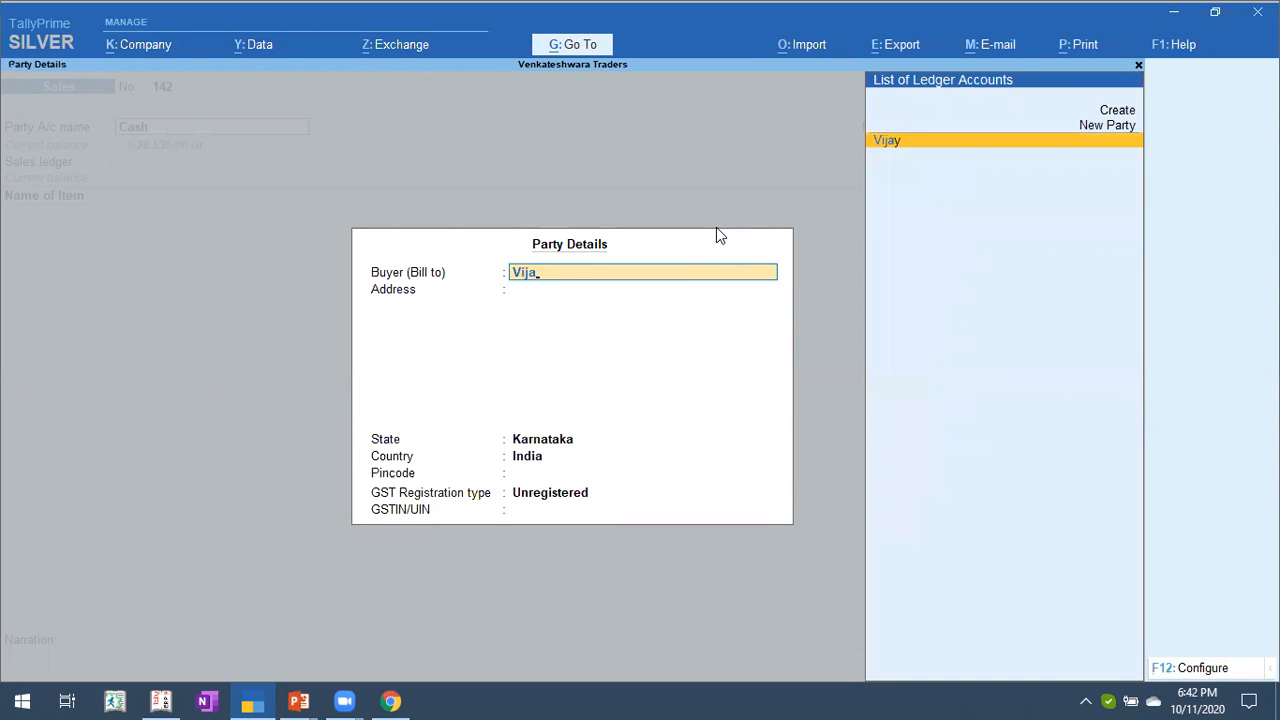
key(Return)
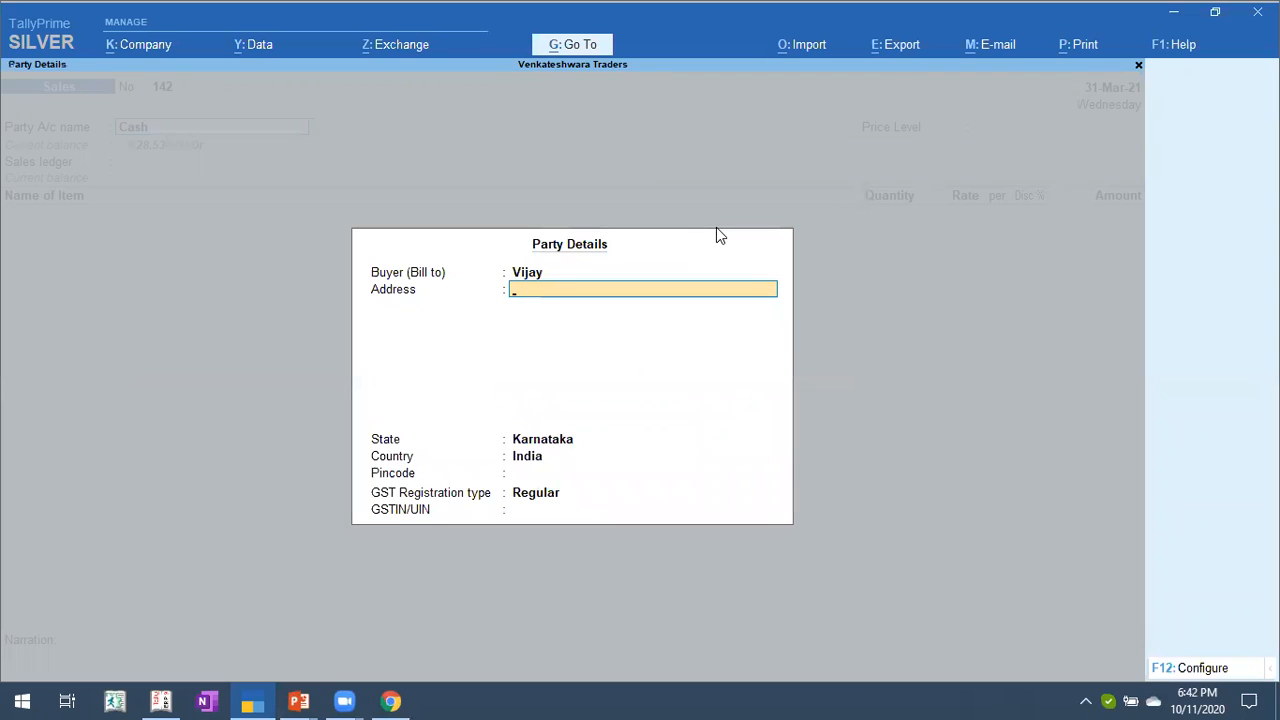
text(Tirupur)
key(Return)
key(Return)
key(Return)
key(Return)
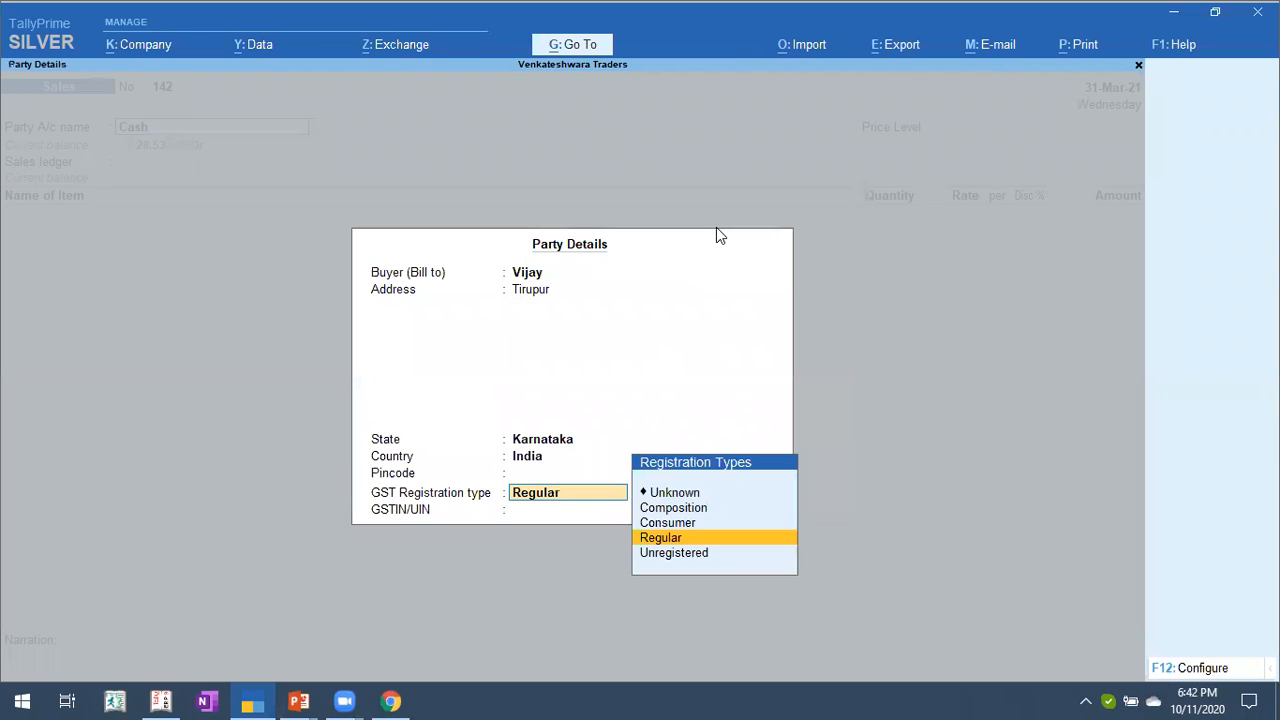
Recheck the buyer's address and accept the party details with state Karnataka, country India and GST registration type Regular.
key(Return)
key(BackSpace)
key(BackSpace)
key(BackSpace)
key(BackSpace)
key(BackSpace)
key(BackSpace)
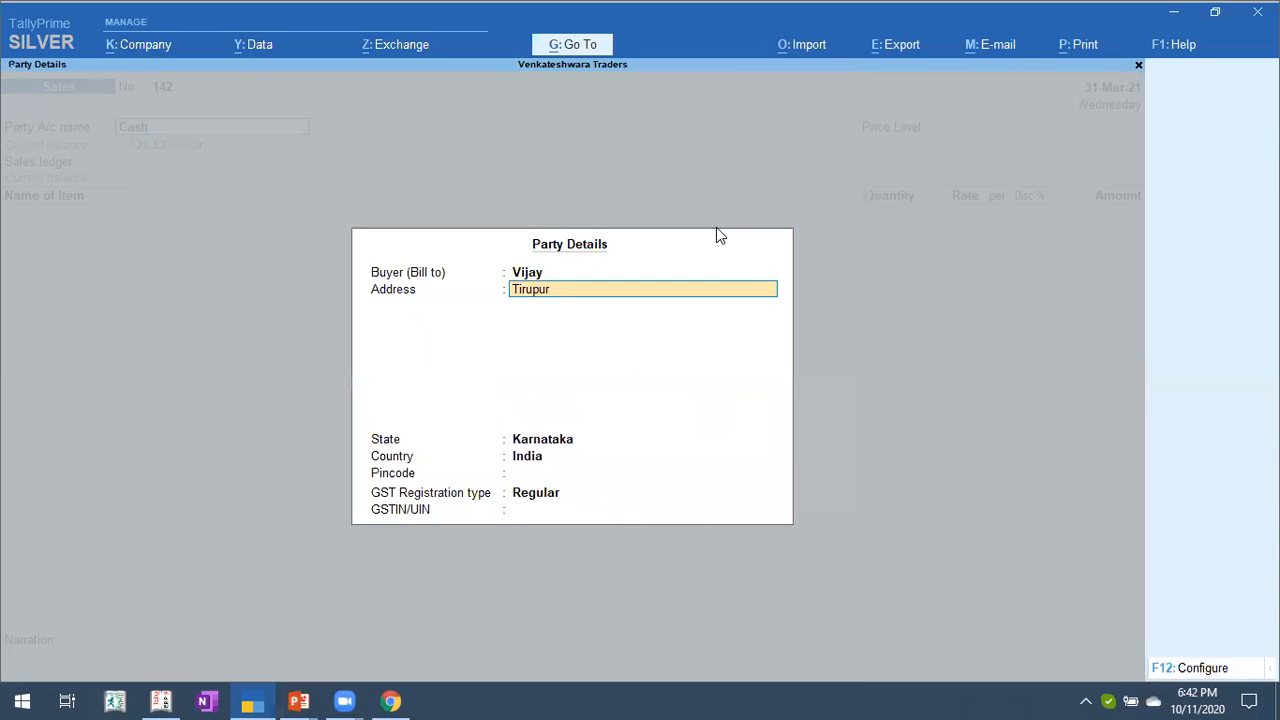
key(Return)
key(Return)
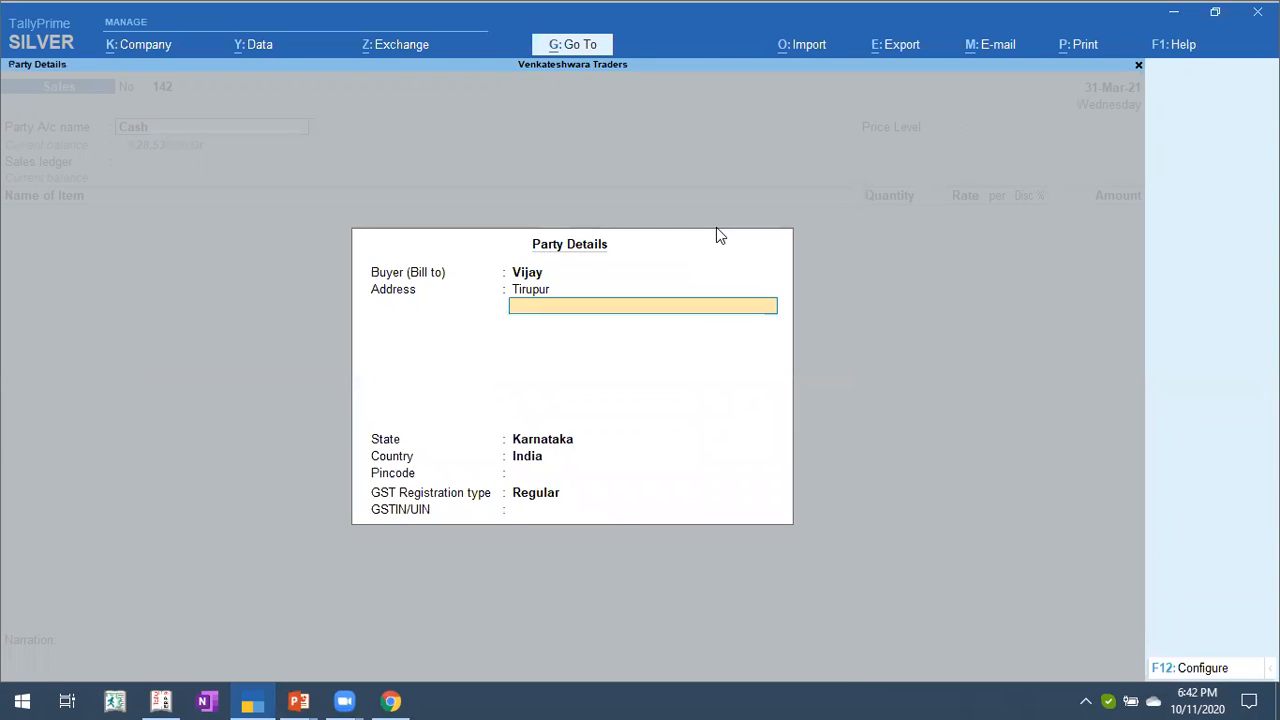
key(Return)
key(Return)
key(Return)
key(Return)
key(Return)
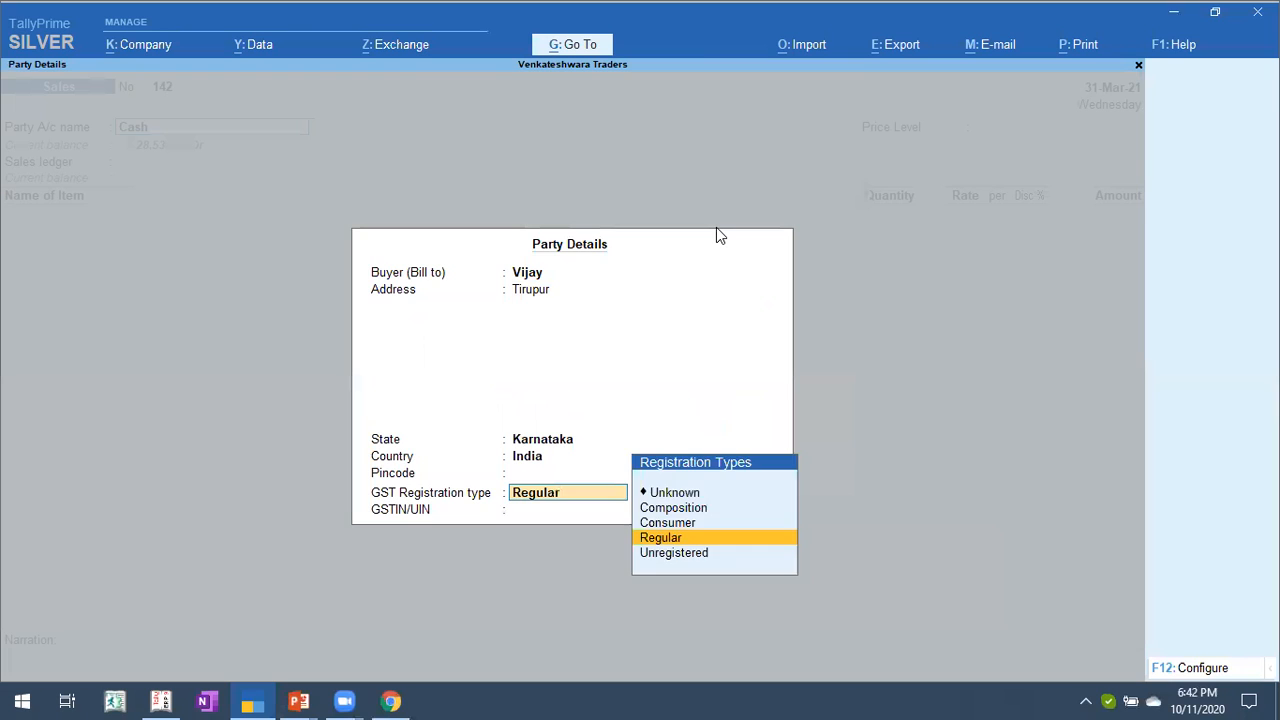
key(Return)
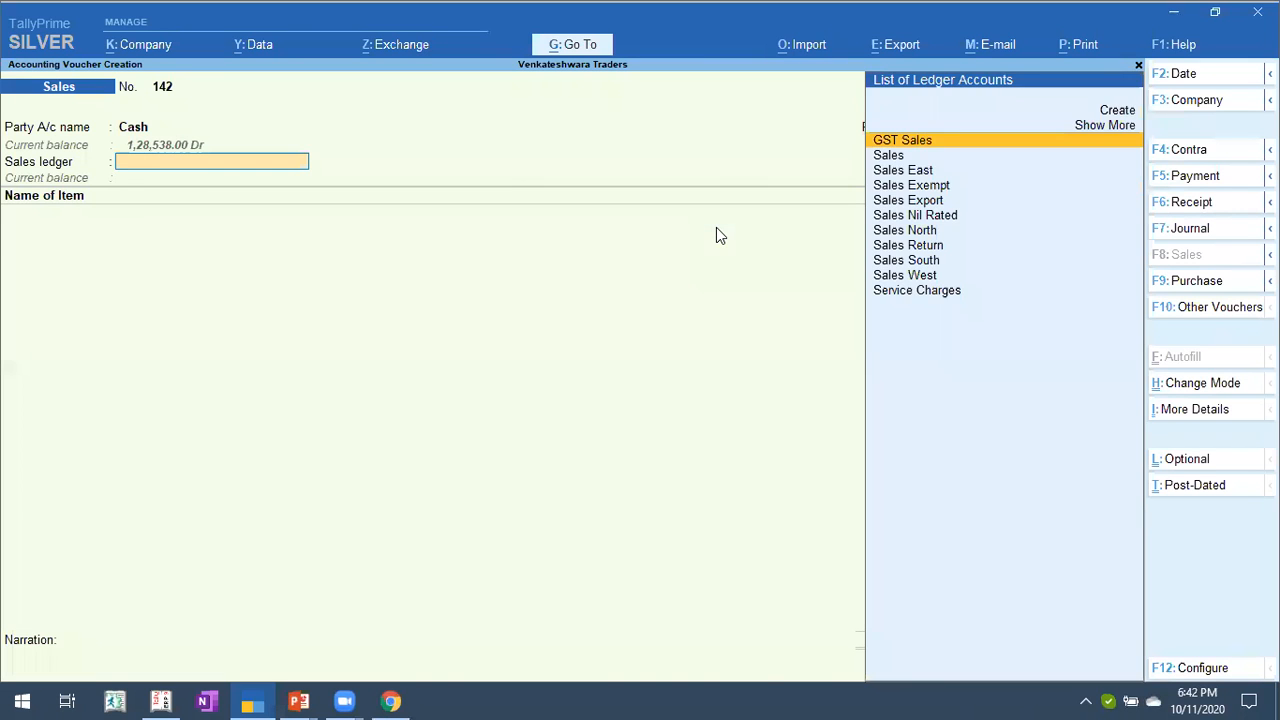
Choose GST Sales as the sales ledger, with no price level, and pick Amul Milk Chocolate as the item.
key(Return)
key(Down)
key(Down)
key(Down)
key(Down)
key(Down)
key(Down)
key(Return)
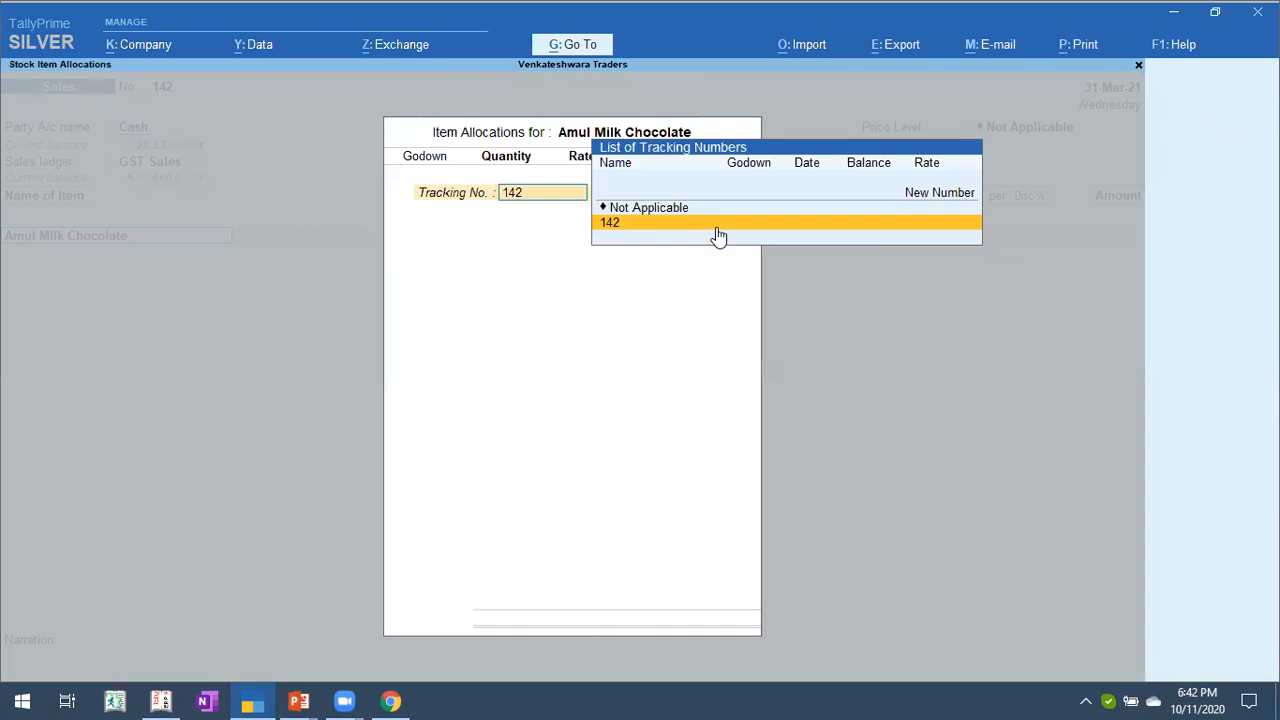
Allocate 10 Pcs of Amul Milk Chocolate at rate 100 under tracking number 142.
key(Return)
key(Return)
text(10)
key(Return)
key(Return)
key(Return)
key(Return)
key(Return)
key(Return)
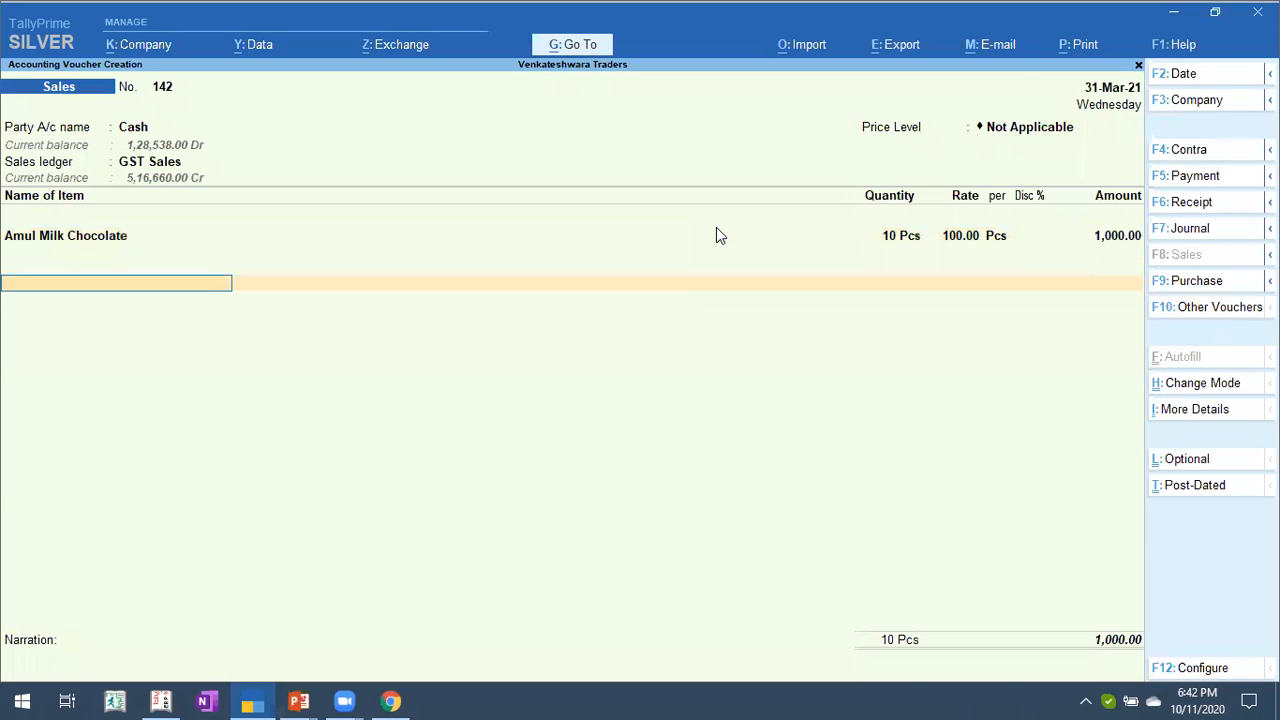
End the item list, save the cash sales voucher and reopen it for alteration.
key(Return)
key(Return)
key(Return)
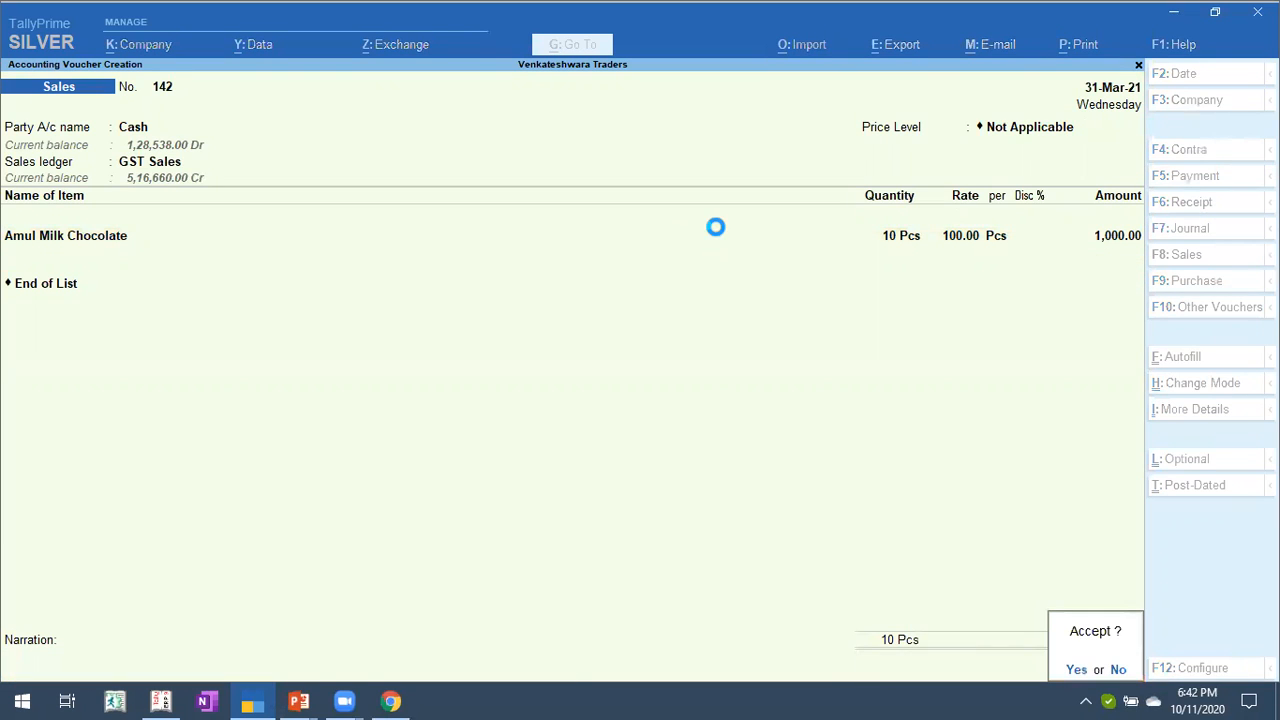
key(Return)
key(Page_Up)
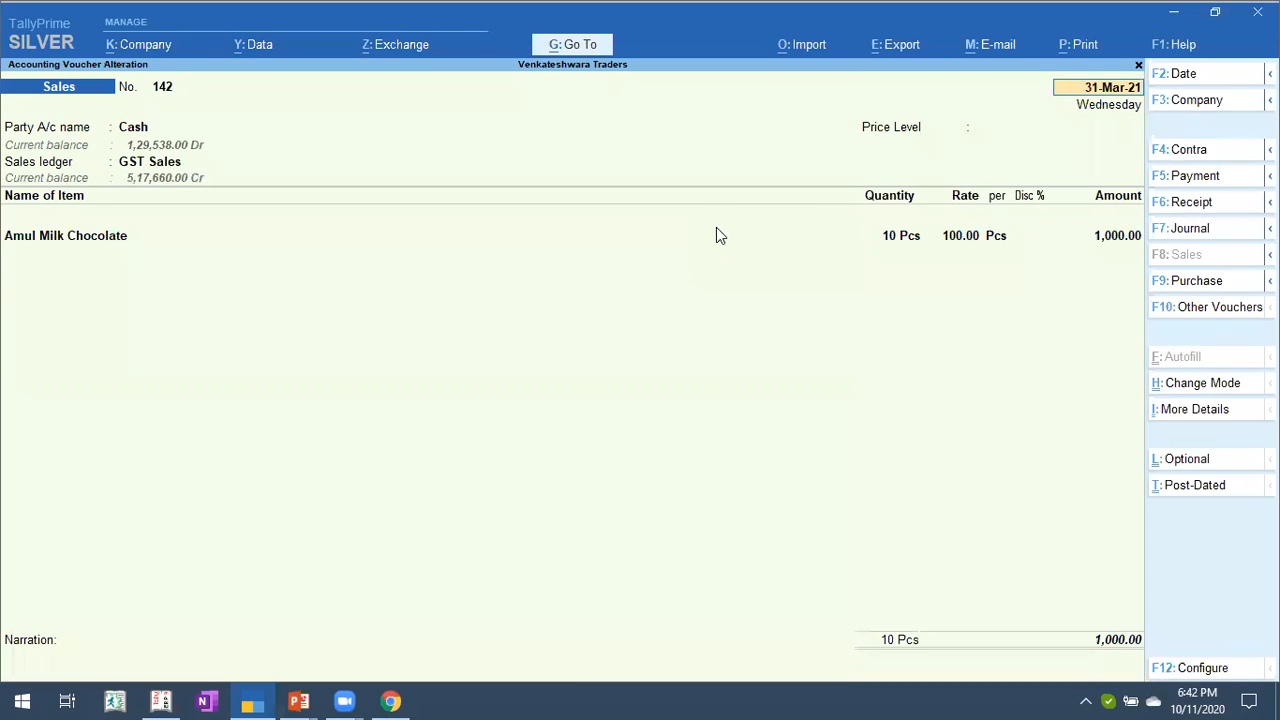
Preview the cash sale's tax invoice, enlarge it to check the buyer details, and close the print dialog.
click(1070, 50)
click(1077, 106)
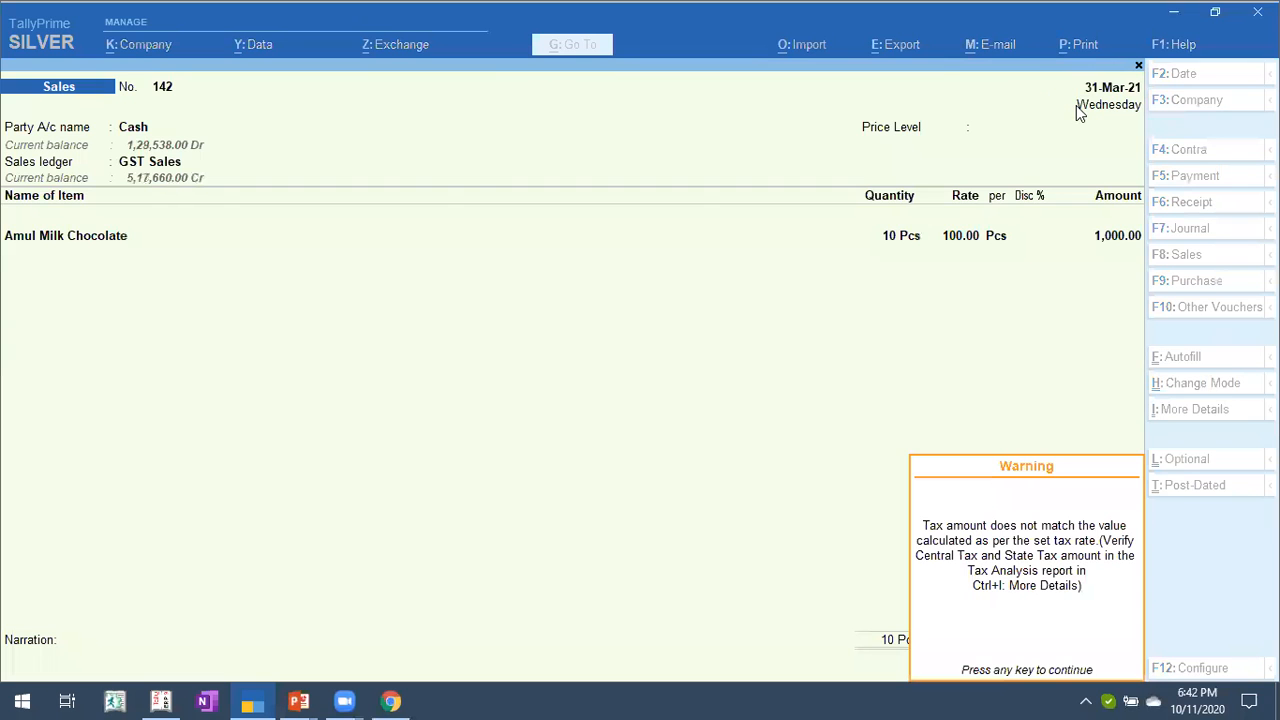
key(Return)
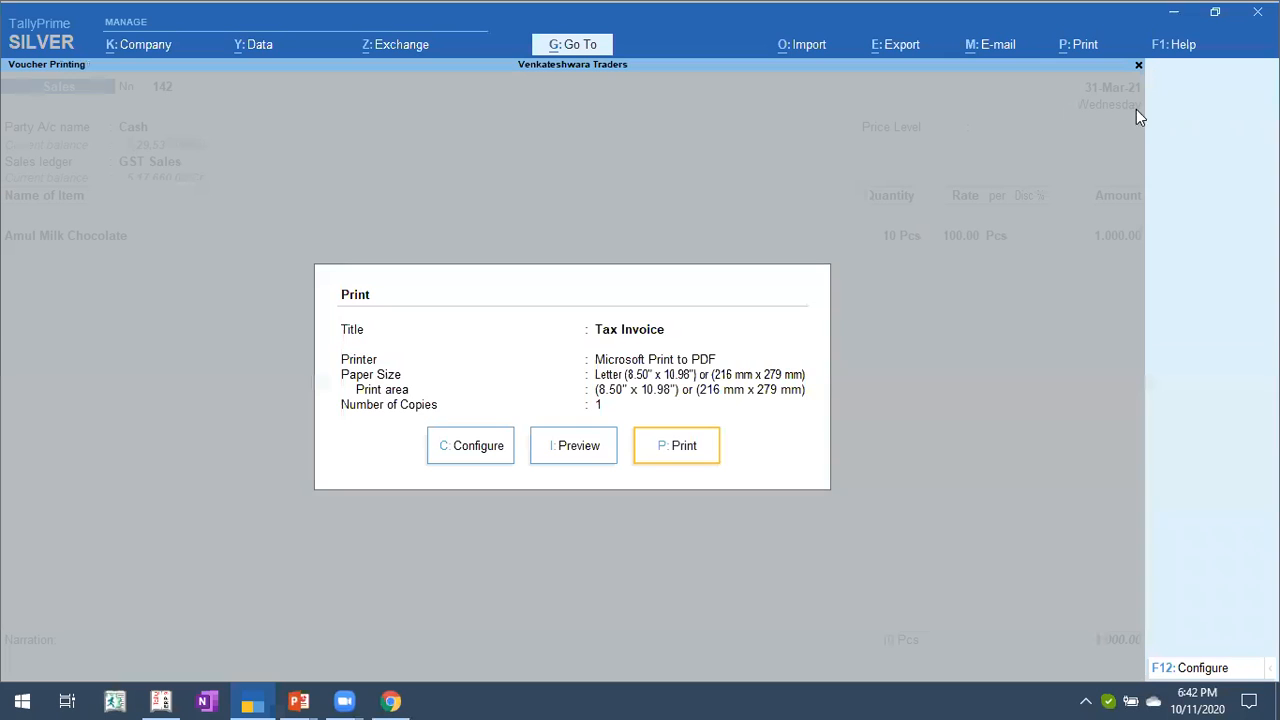
click(580, 450)
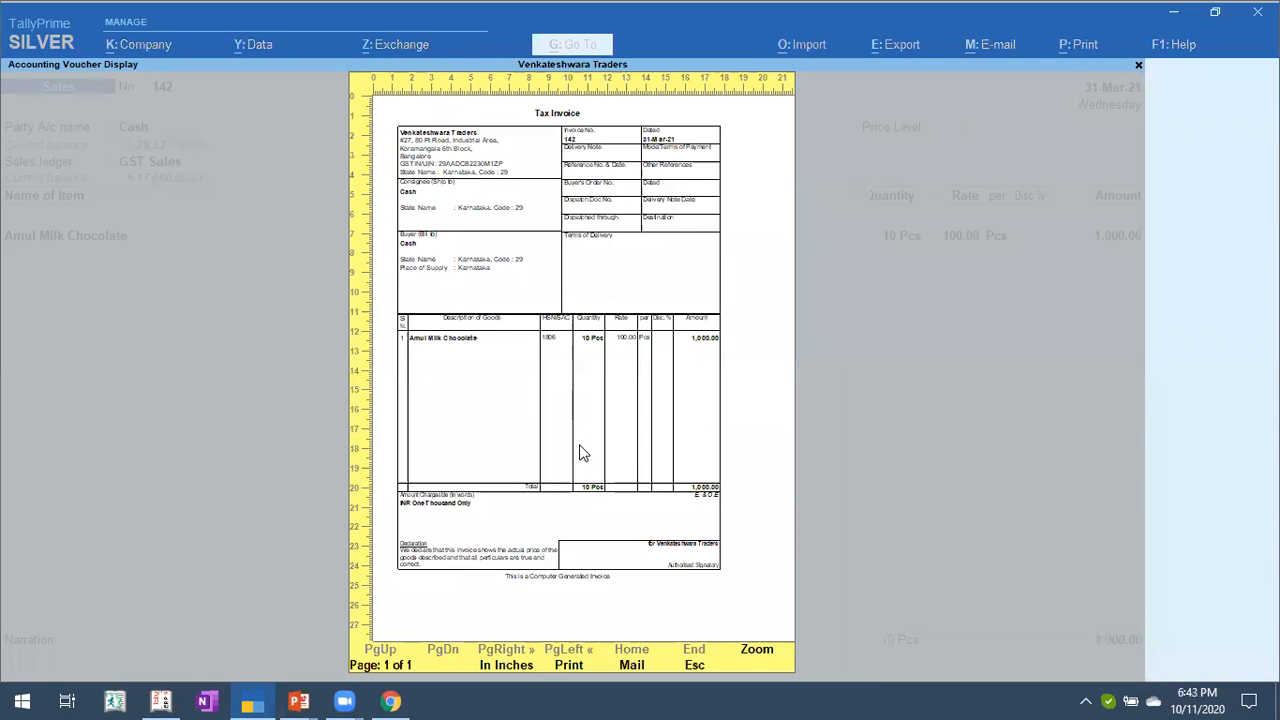
key(alt+z)
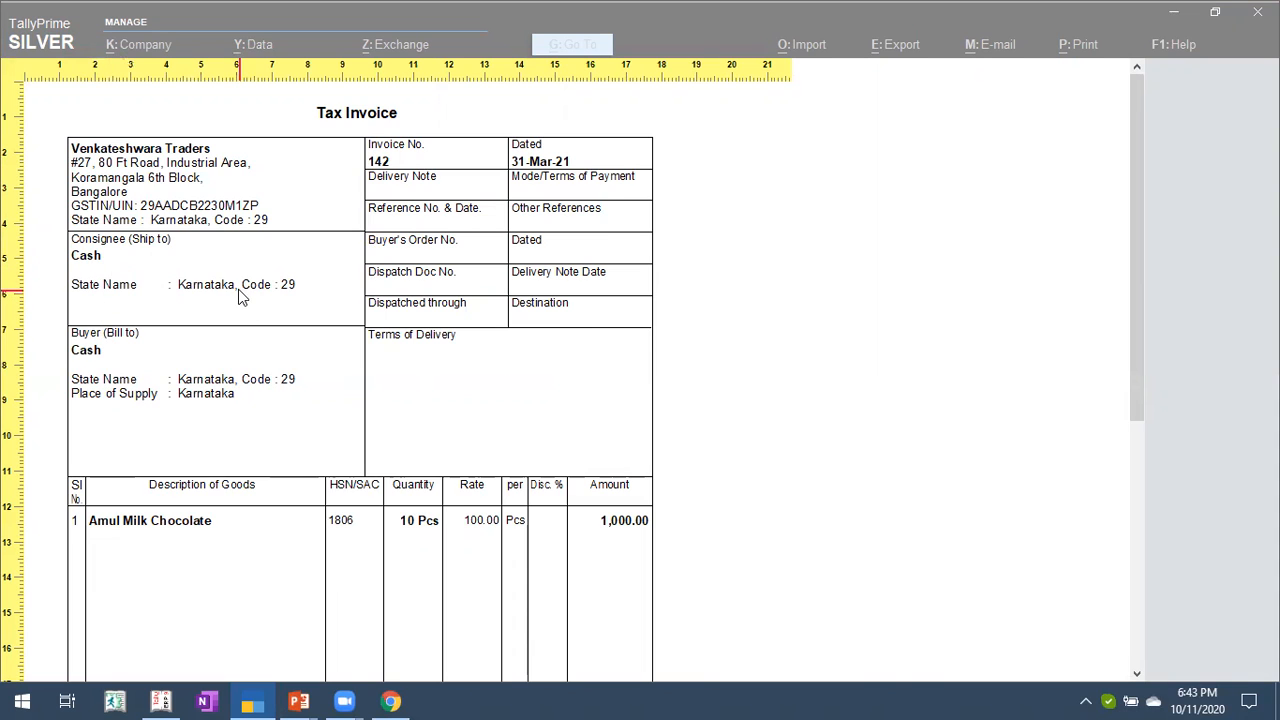
click(251, 377)
key(Escape)
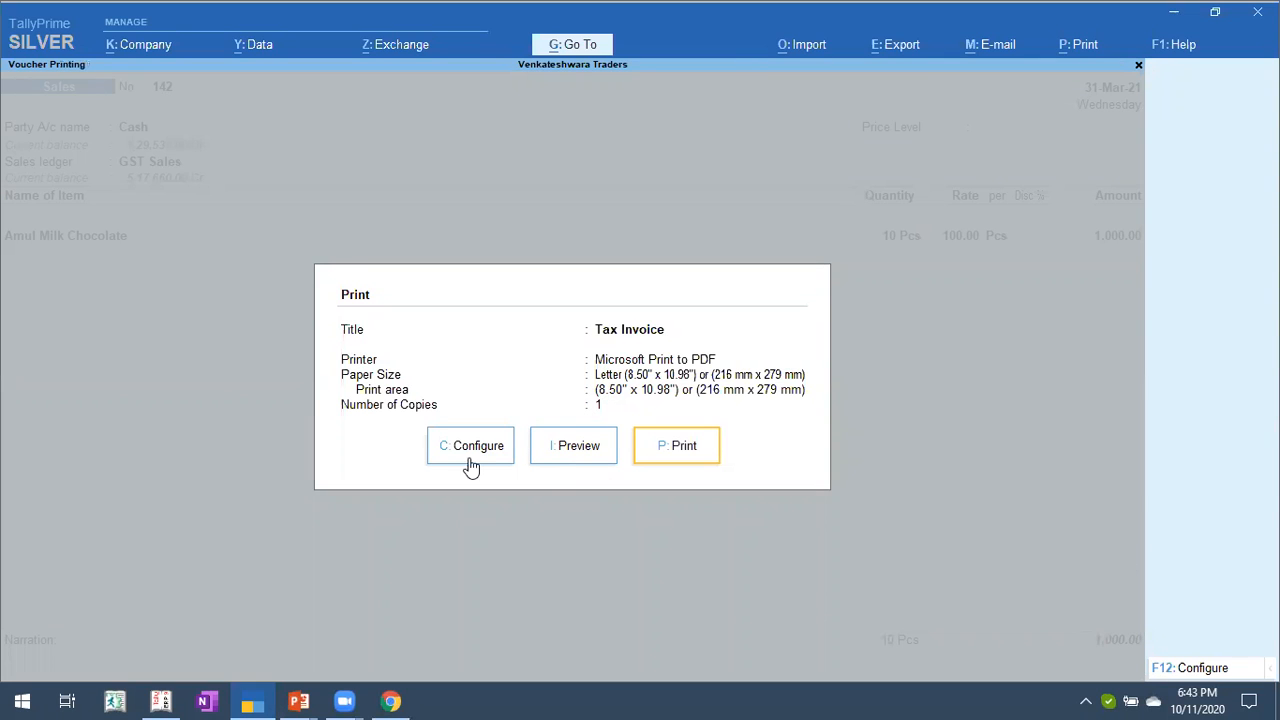
key(Escape)
Start printing the current voucher again and open its print configuration.
click(1091, 51)
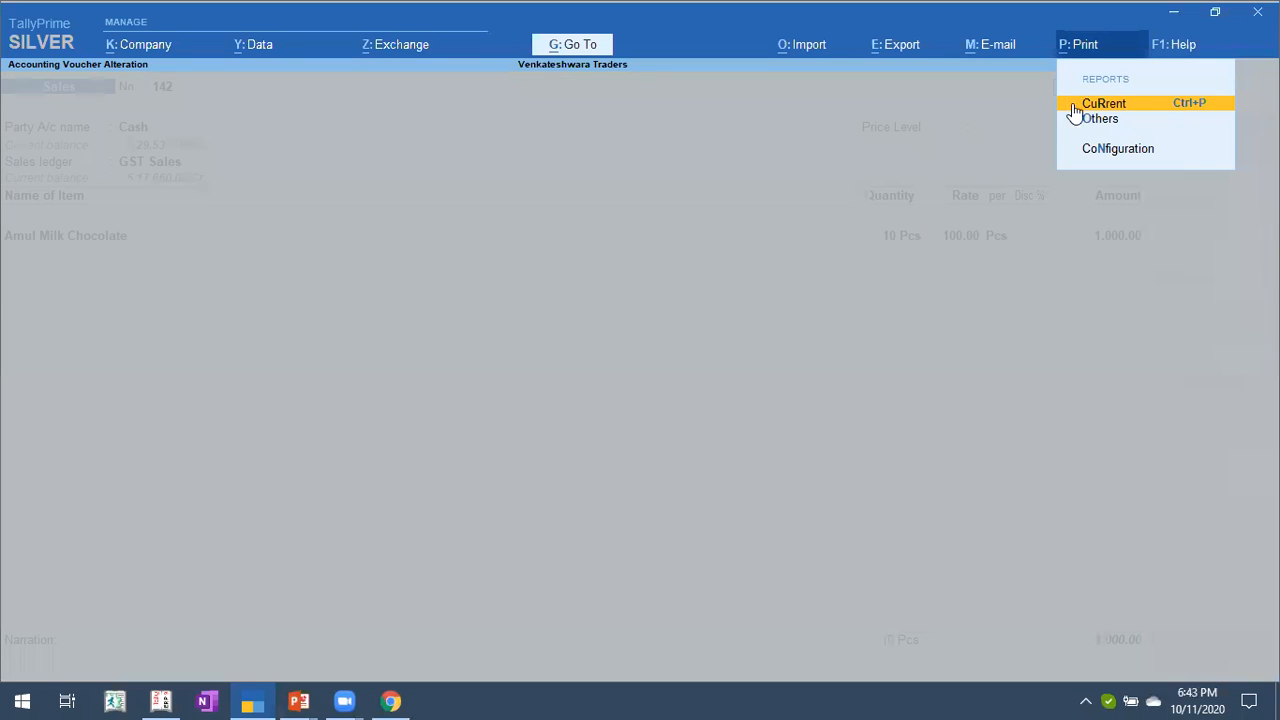
click(1085, 105)
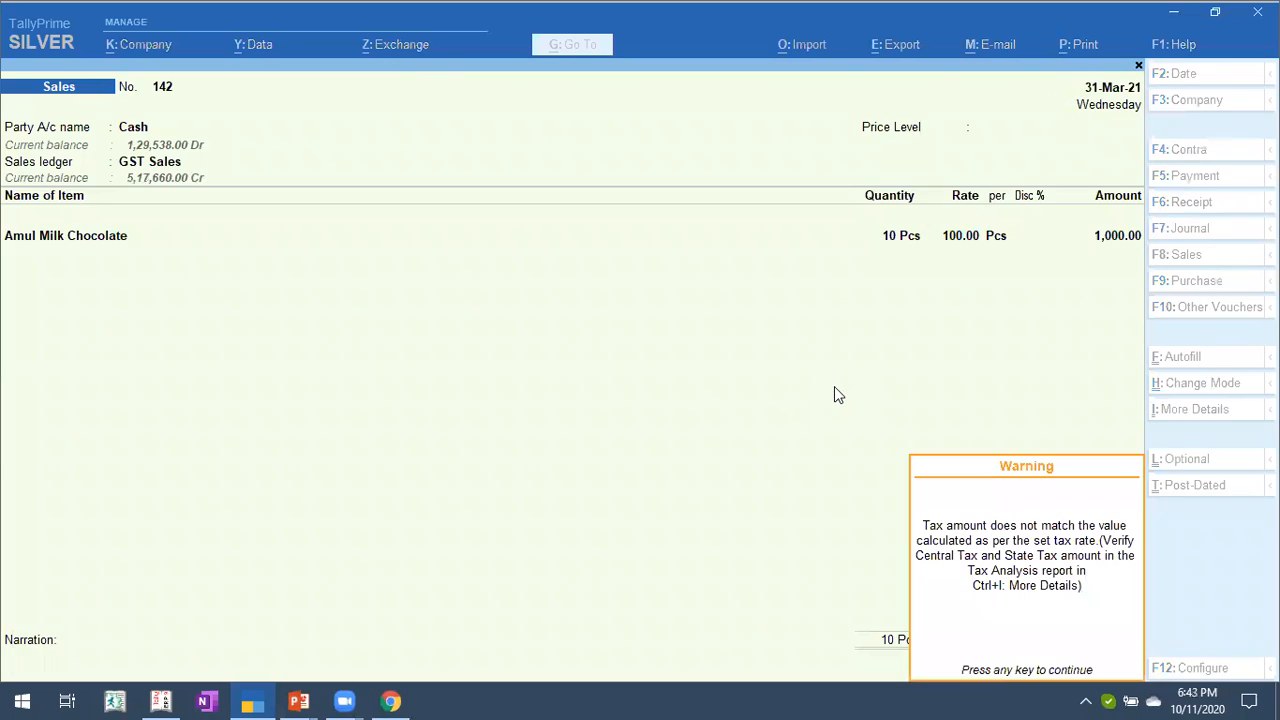
key(Return)
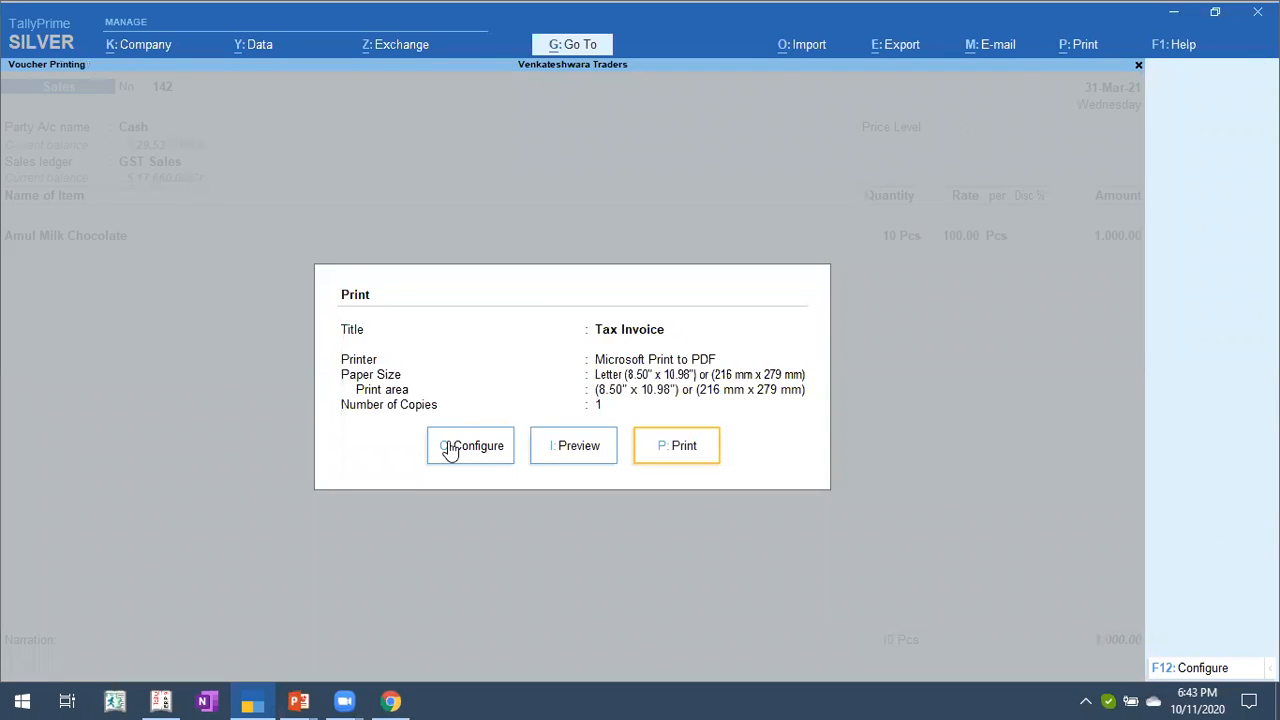
click(1224, 670)
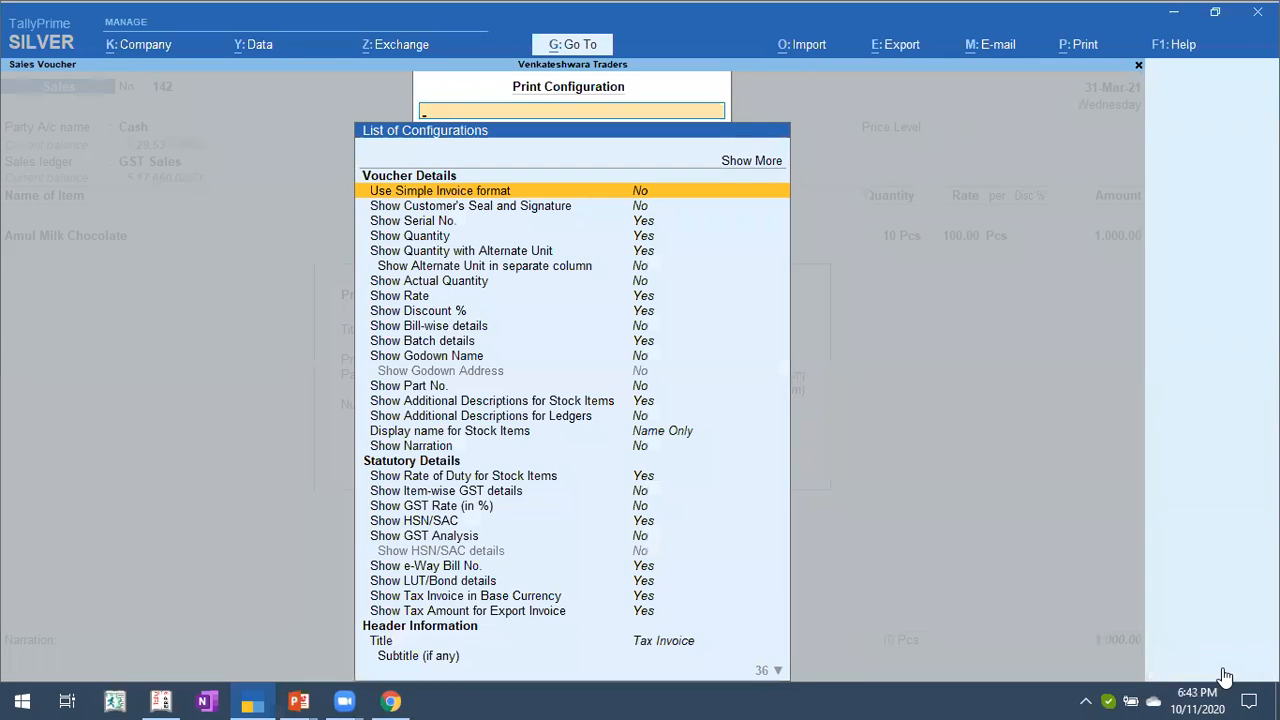
key(Escape)
click(463, 452)
Filter the print configurations by Address and set Show Name and Address from Party master to No.
text(Add)
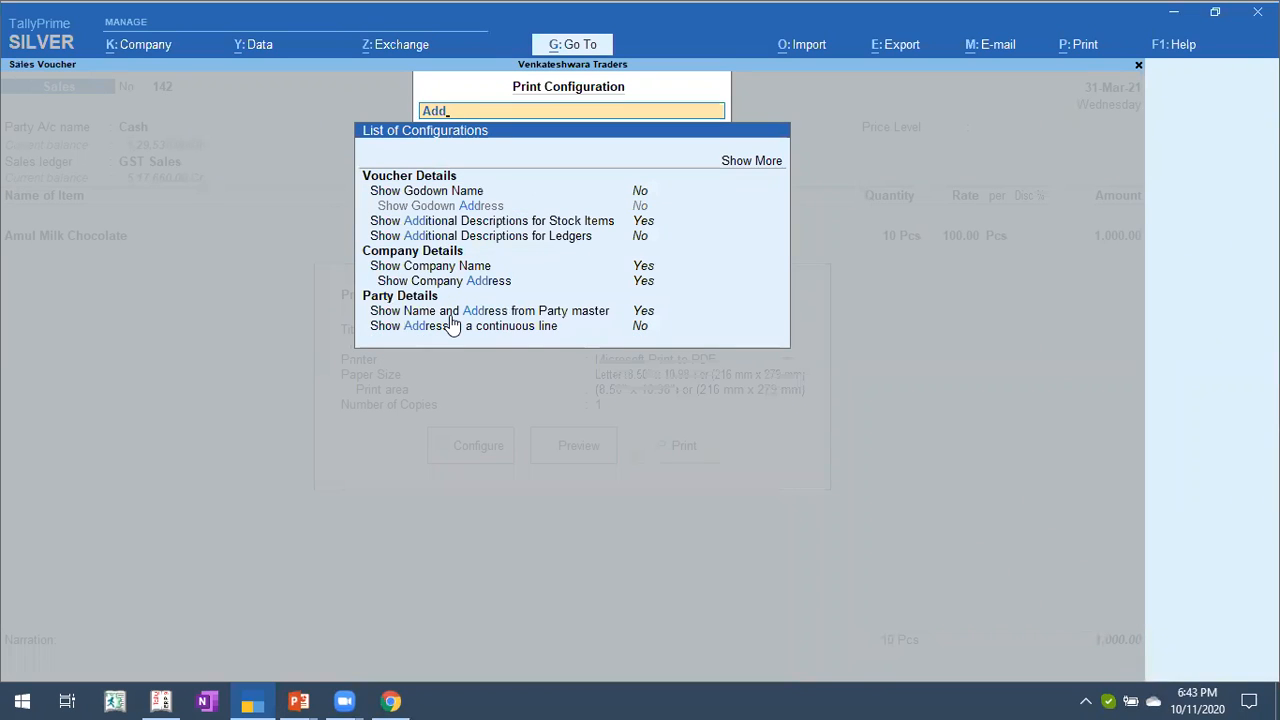
text(ress)
key(Down)
key(Down)
key(Down)
key(Down)
key(Down)
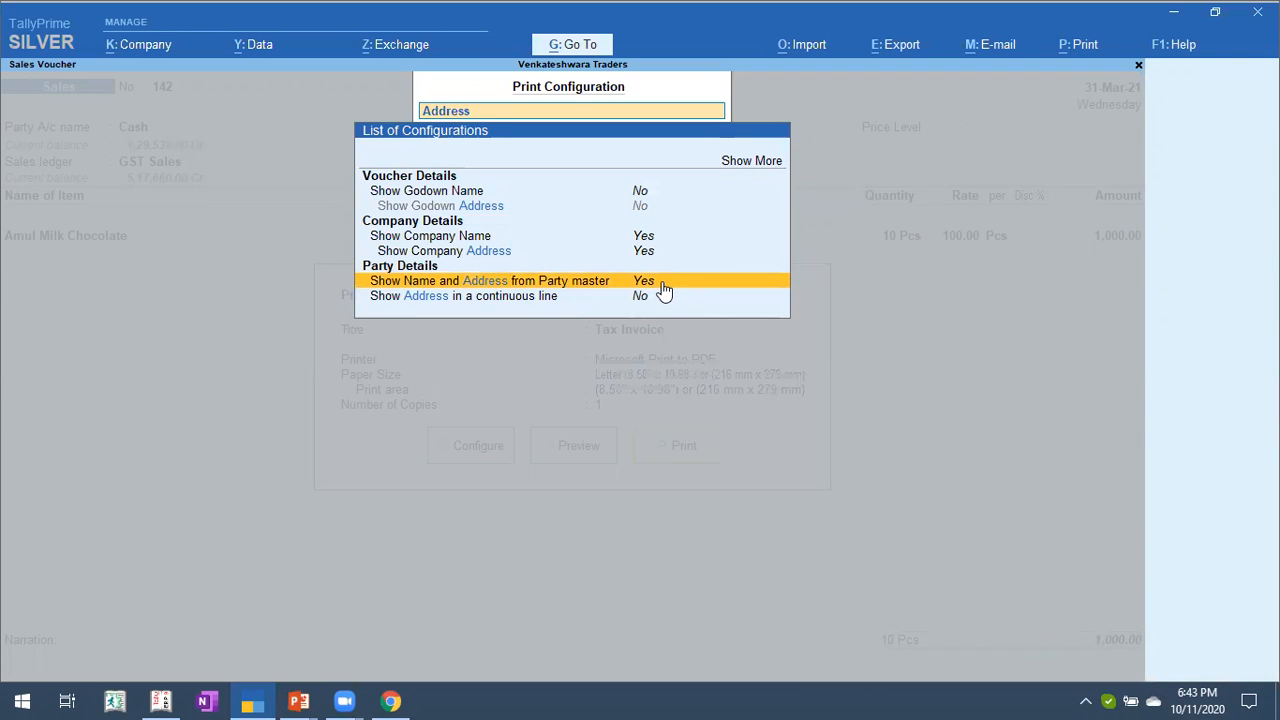
click(662, 284)
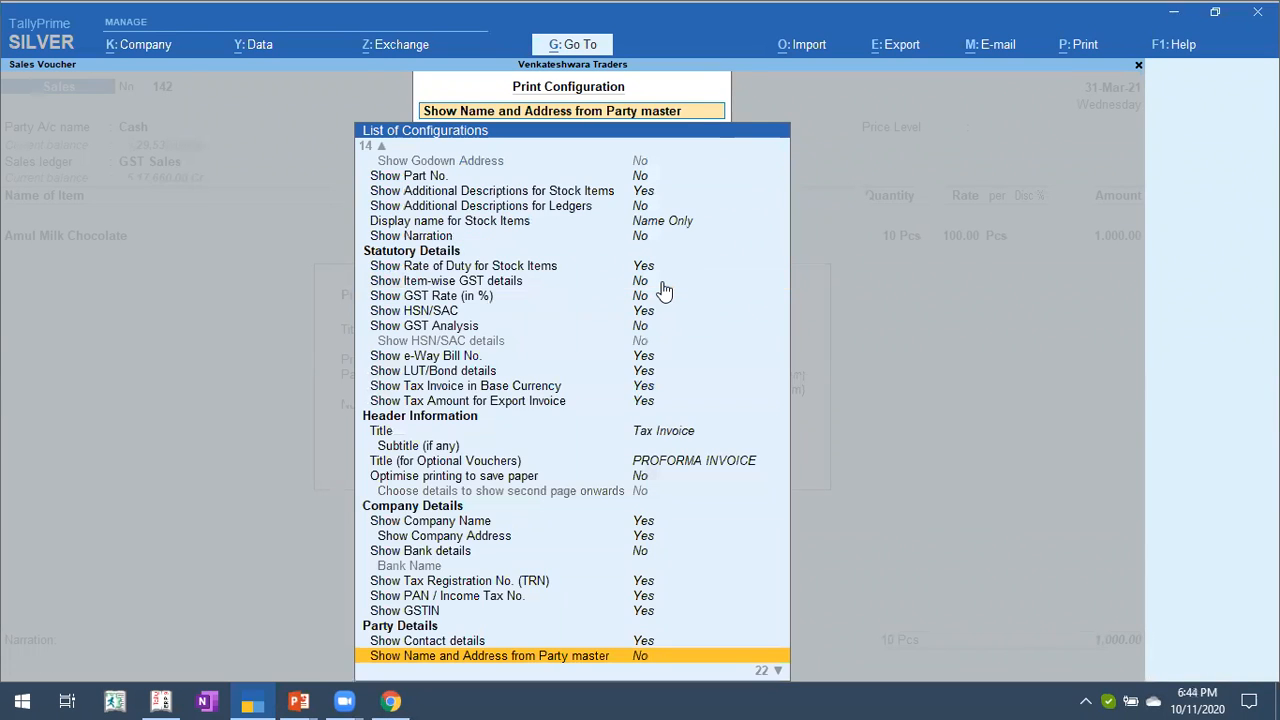
Preview the tax invoice with the new print configuration and examine the enlarged buyer and item details.
key(Escape)
key(i)
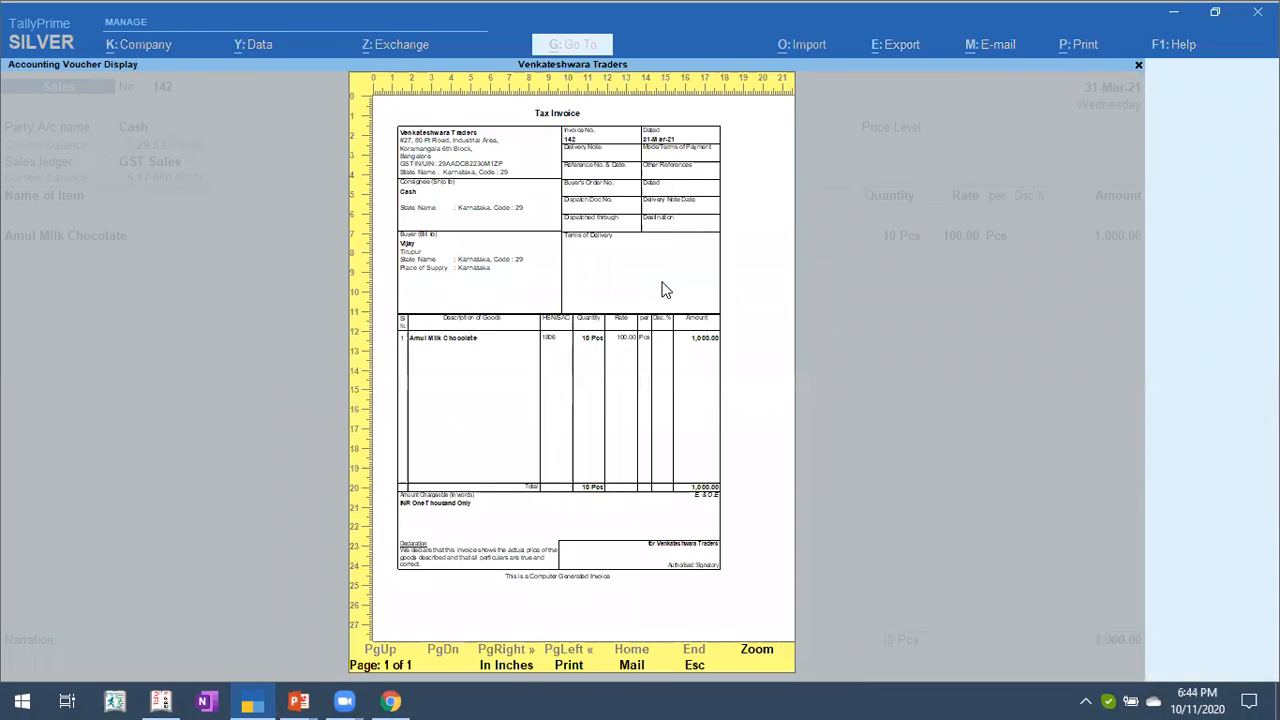
key(Return)
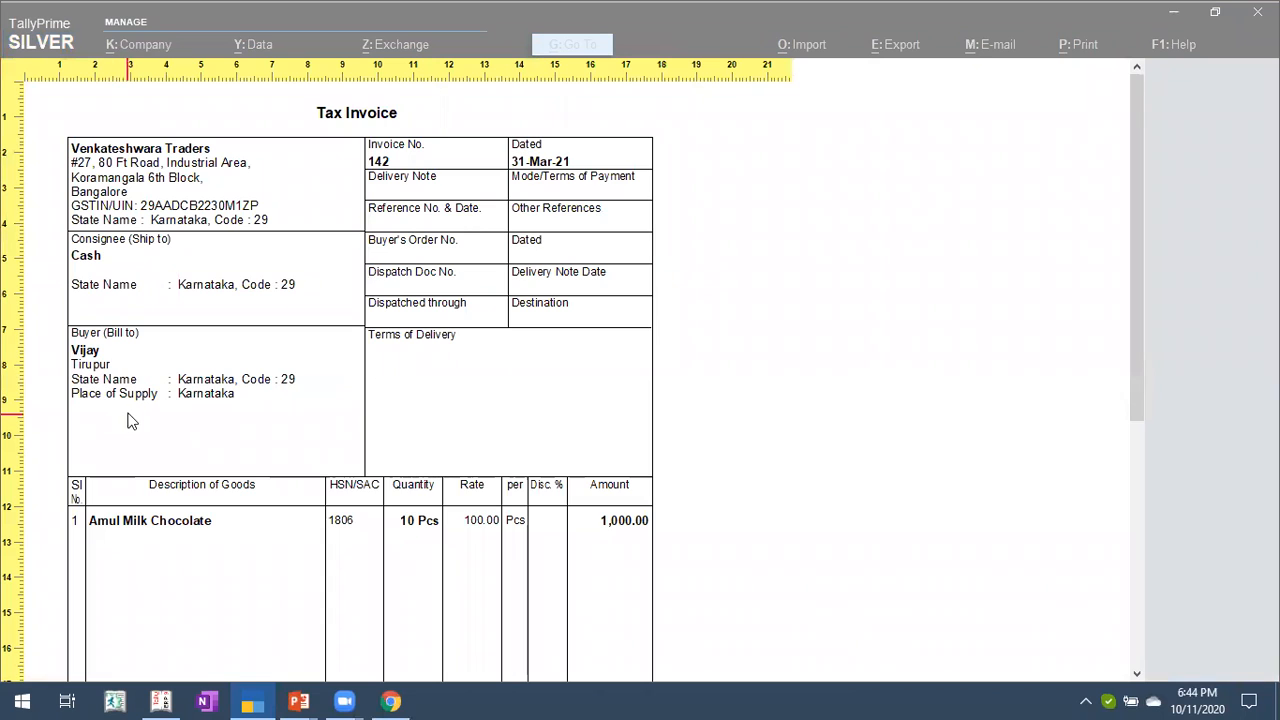
scroll(155, 365, down, 3)
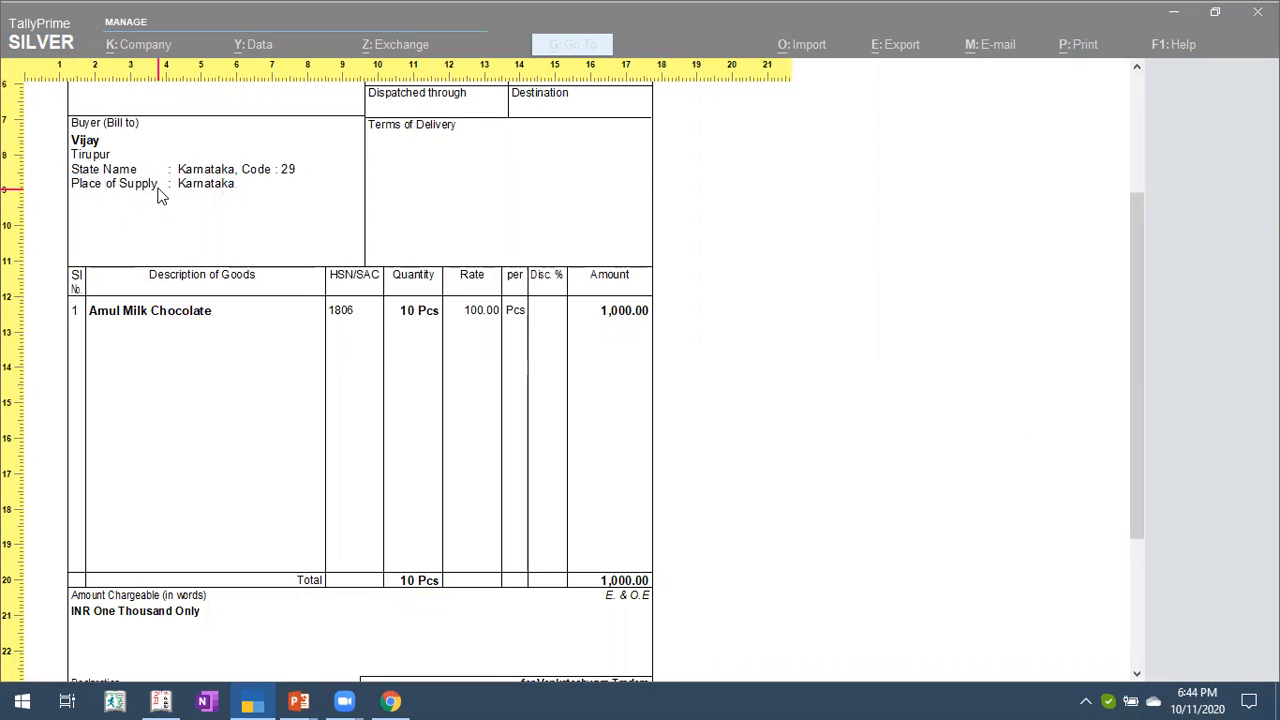
Close the enlarged tax invoice preview and look over the voucher's list of print configurations.
click(302, 184)
key(Escape)
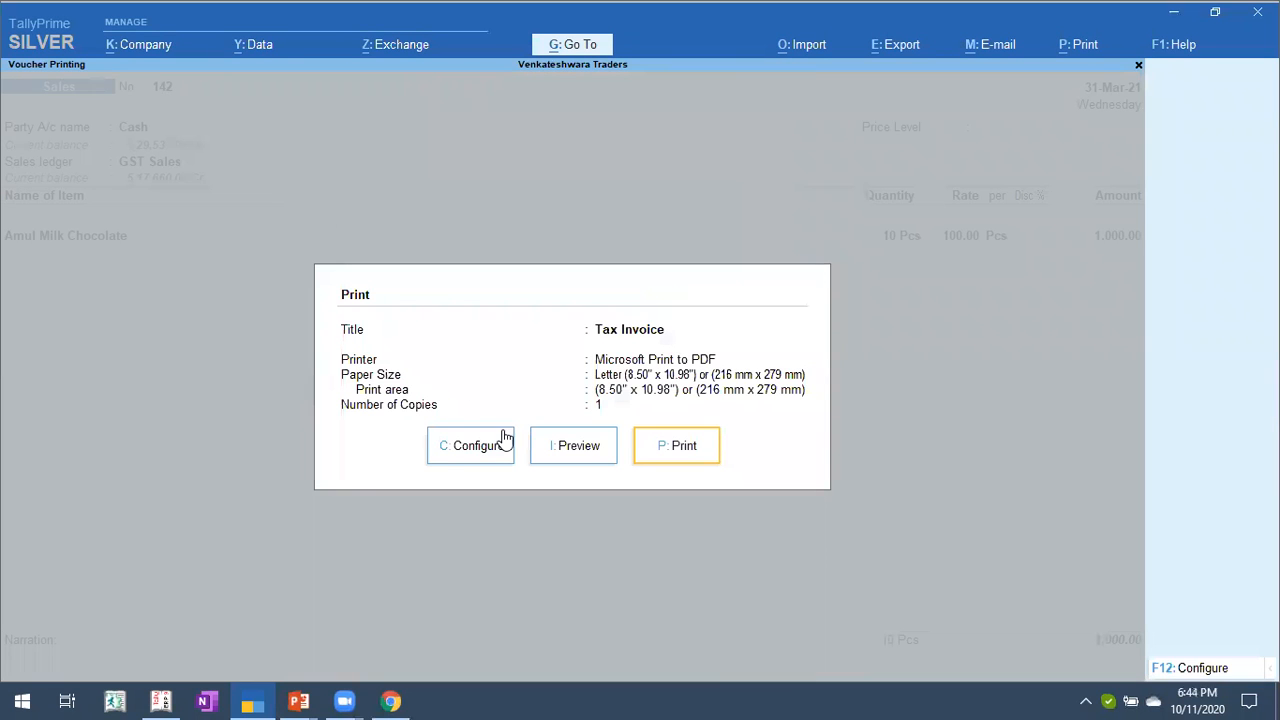
click(440, 455)
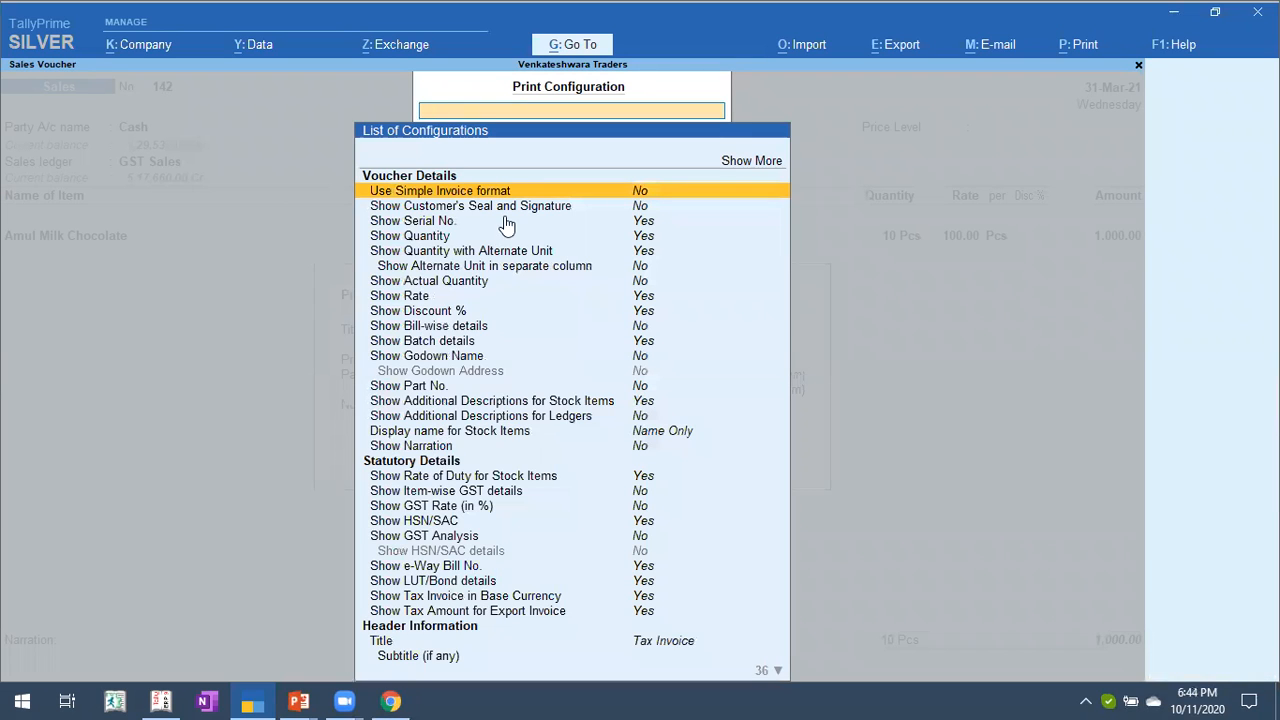
key(Escape)
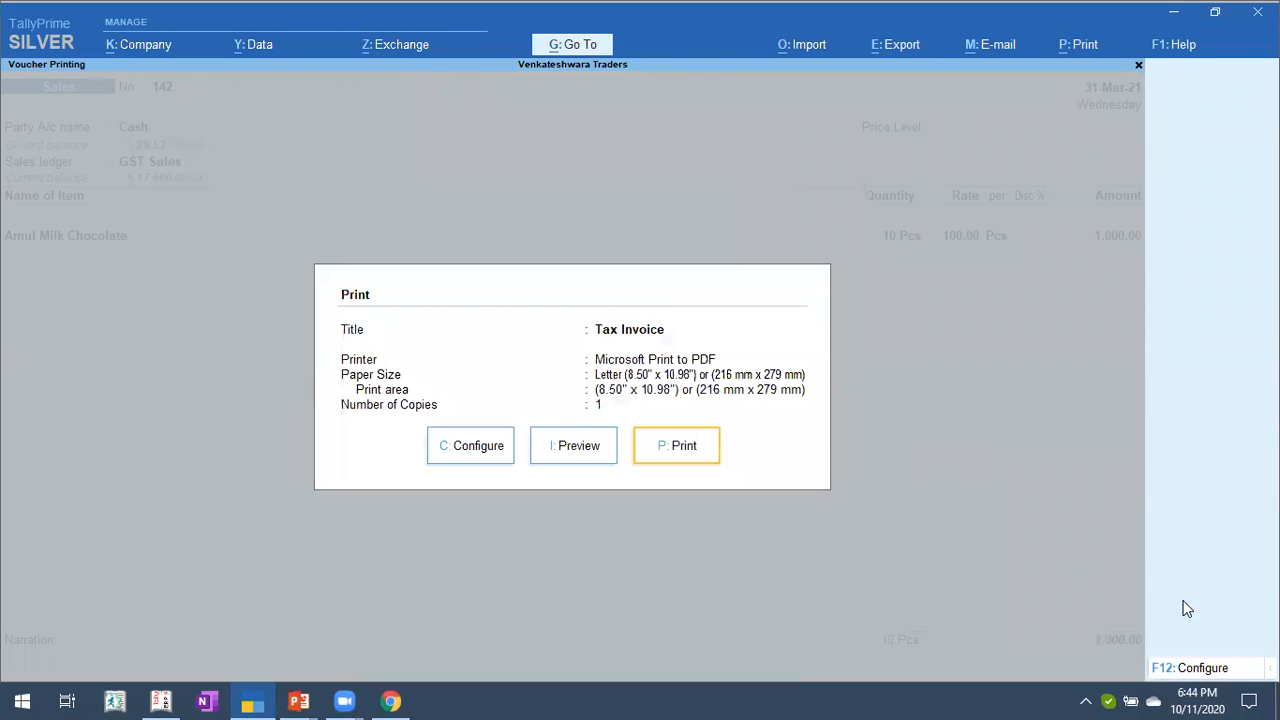
Switch to Tally.ERP 9 and view the standard sales print configuration for its current sales voucher.
click(158, 701)
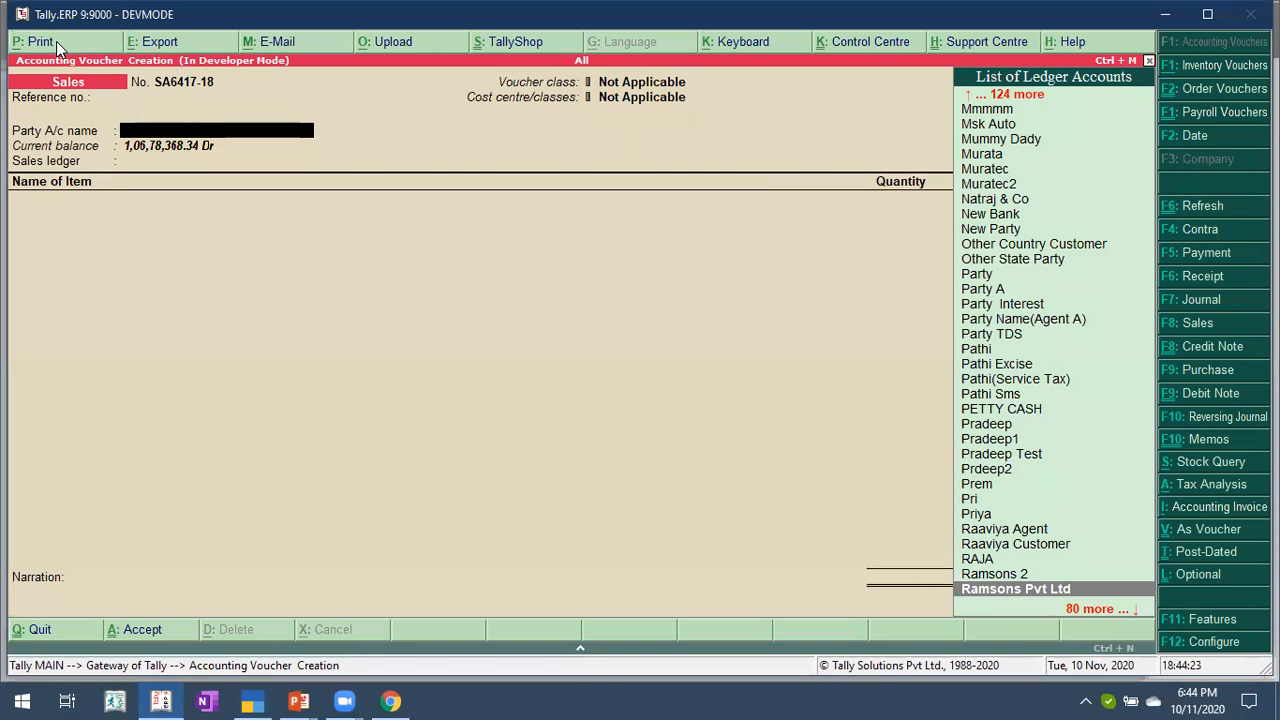
click(50, 42)
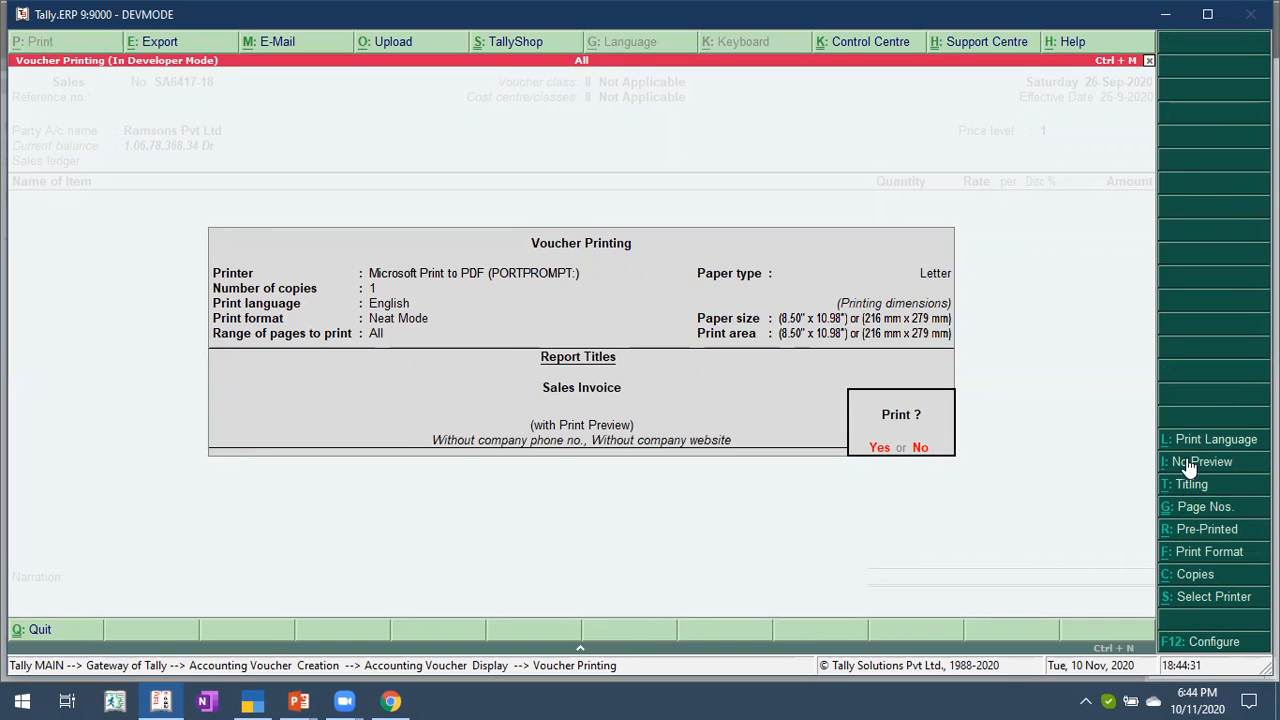
click(1209, 648)
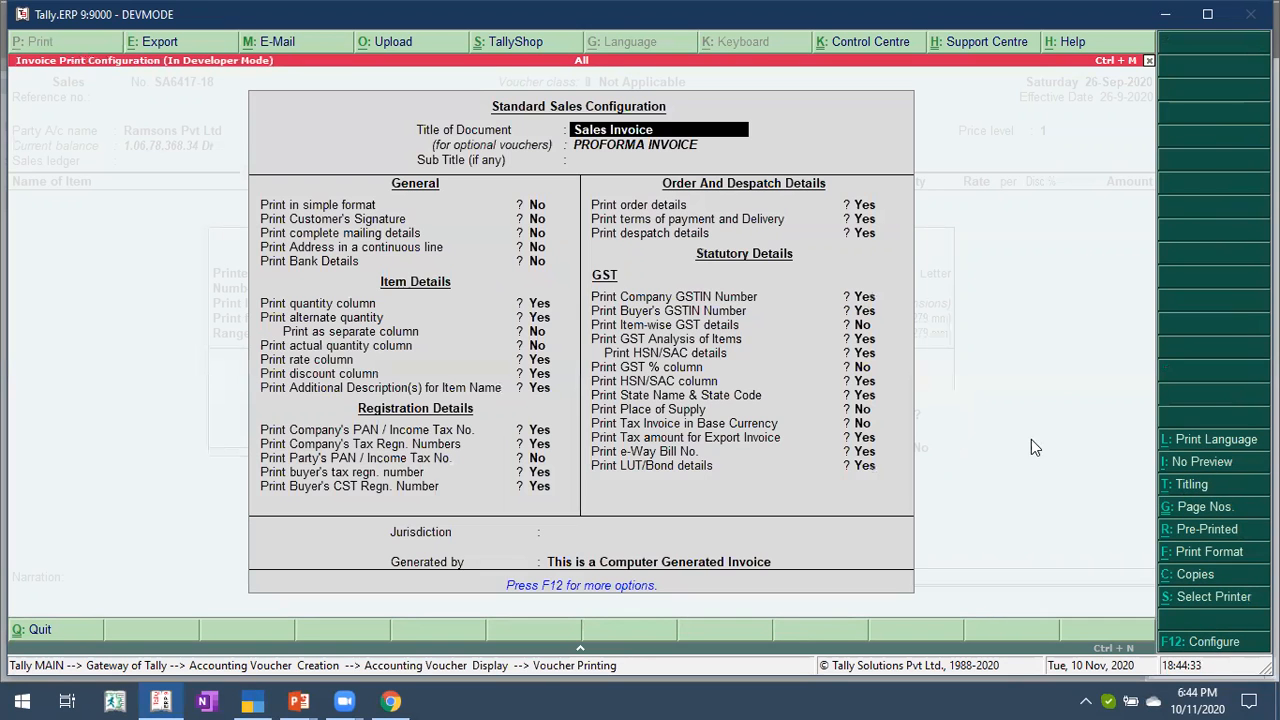
key(Escape)
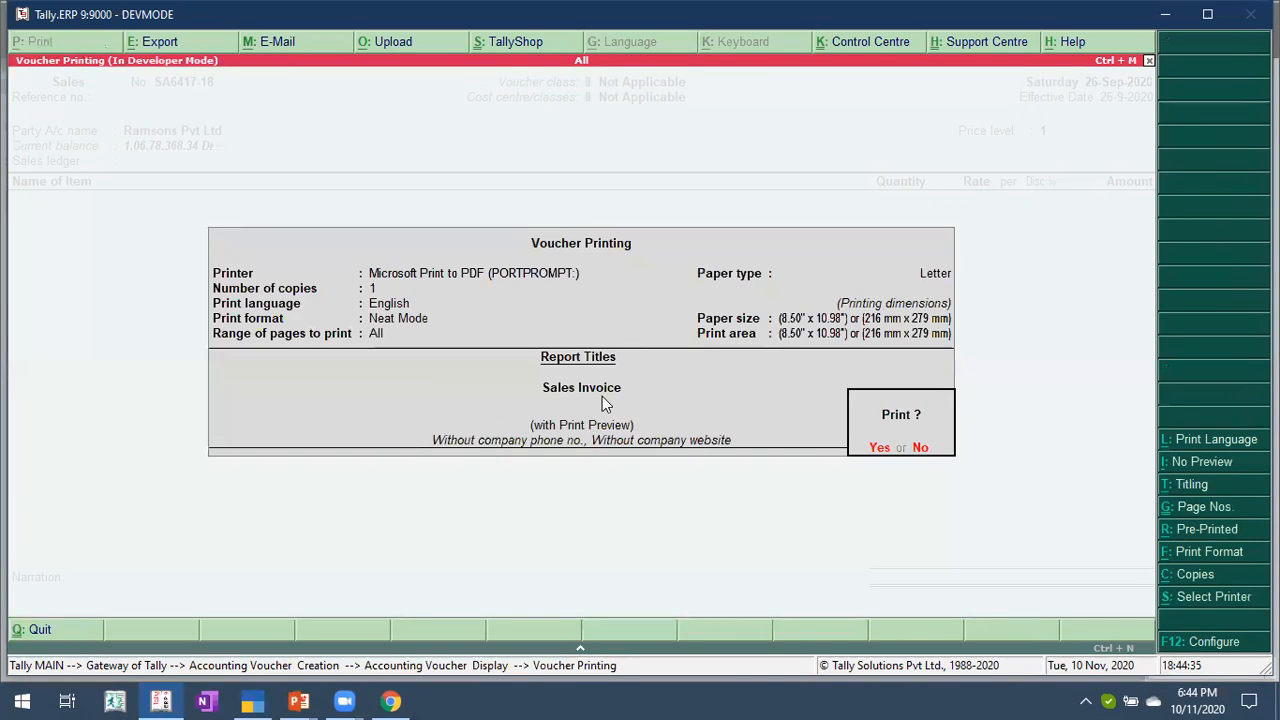
Switch back to TallyPrime and review the cash sale's print configurations for comparison.
click(252, 700)
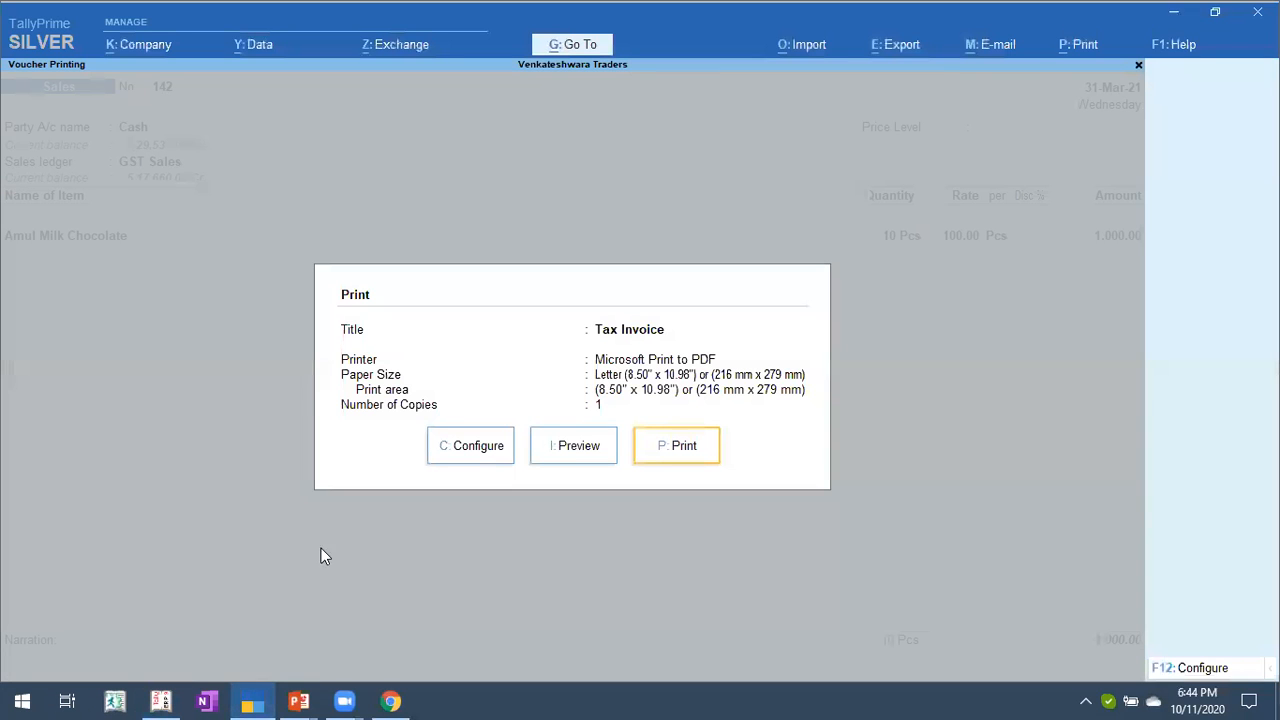
click(463, 451)
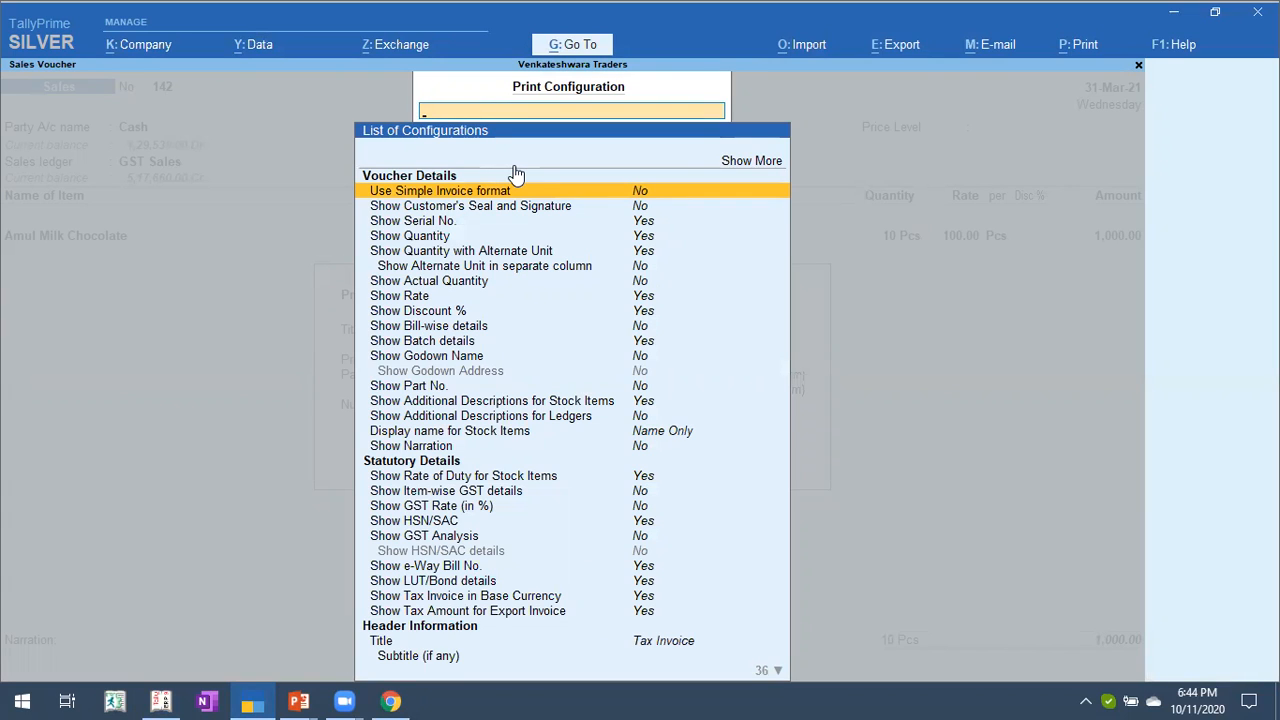
key(Escape)
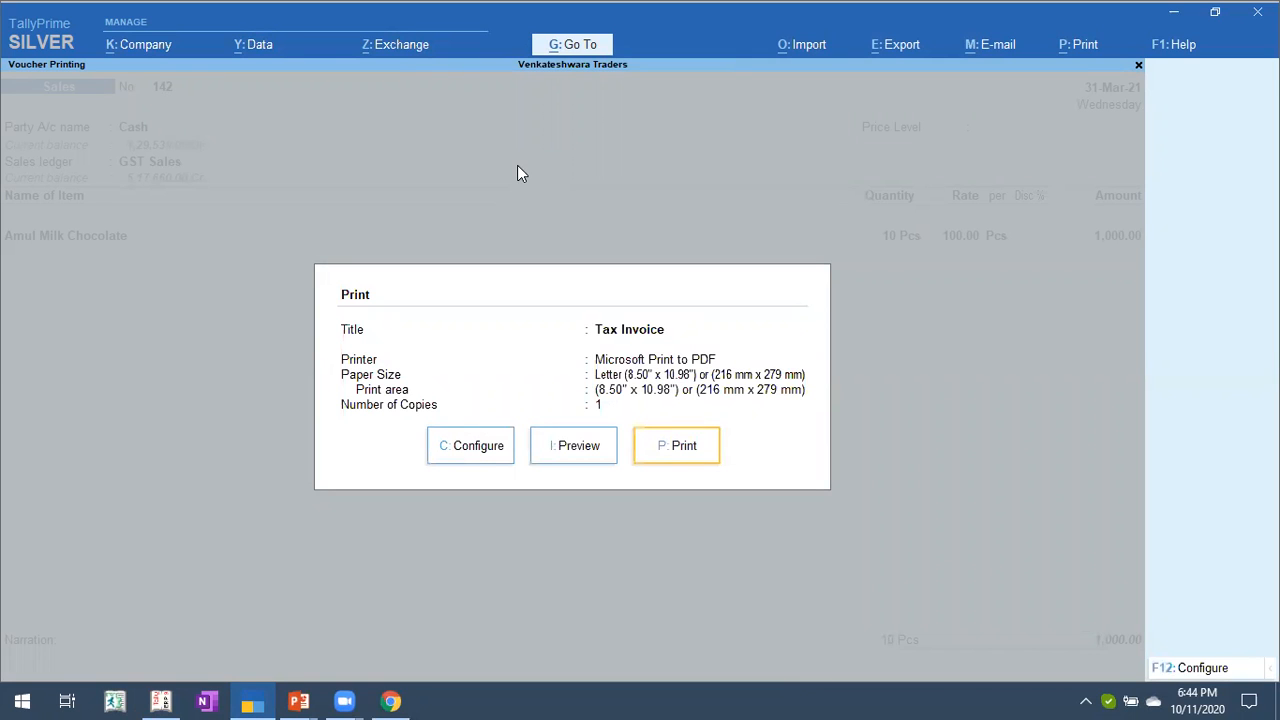
Find the copies setting in the print configuration and set the number of copies to 3.
click(467, 452)
text(copies)
key(Return)
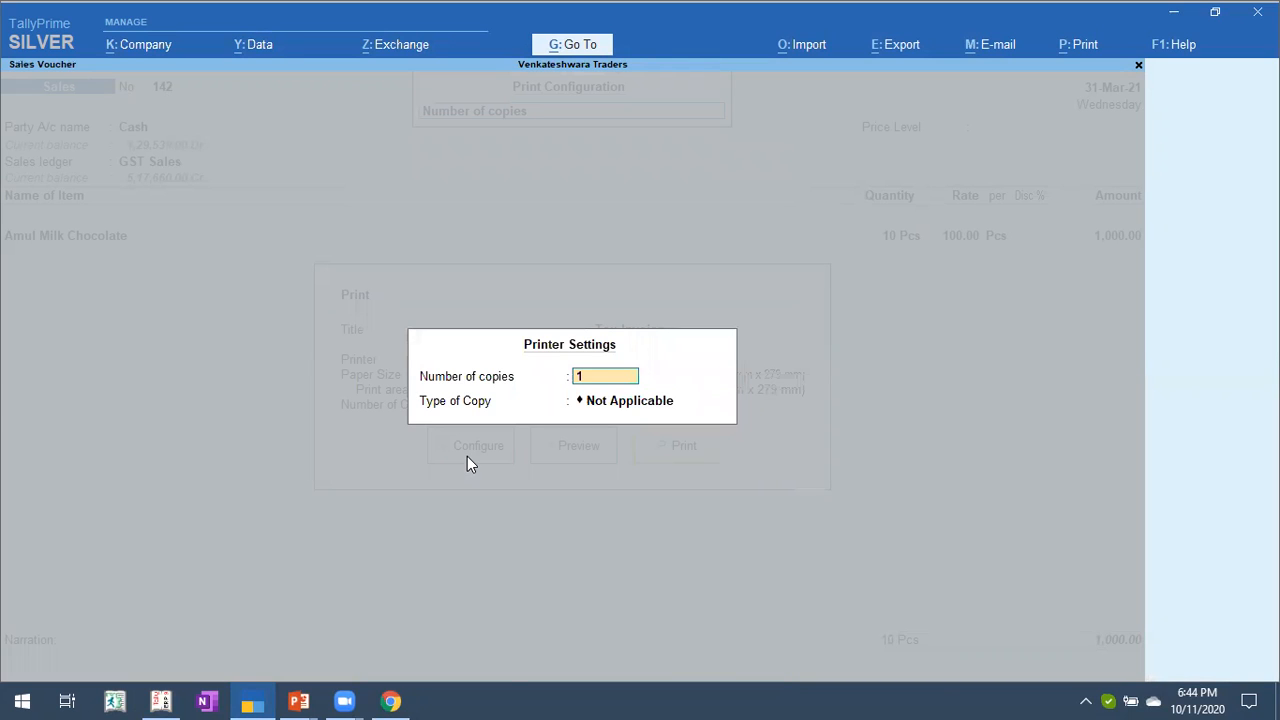
text(3)
key(Return)
key(Return)
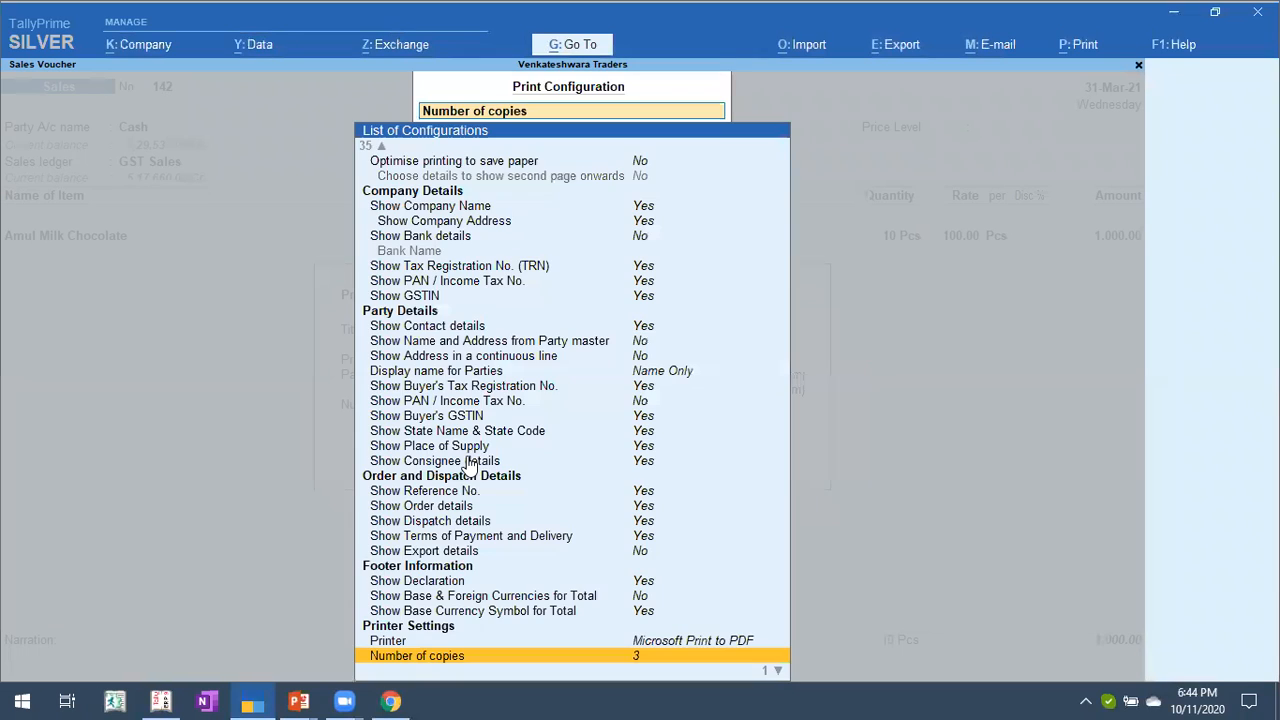
key(Escape)
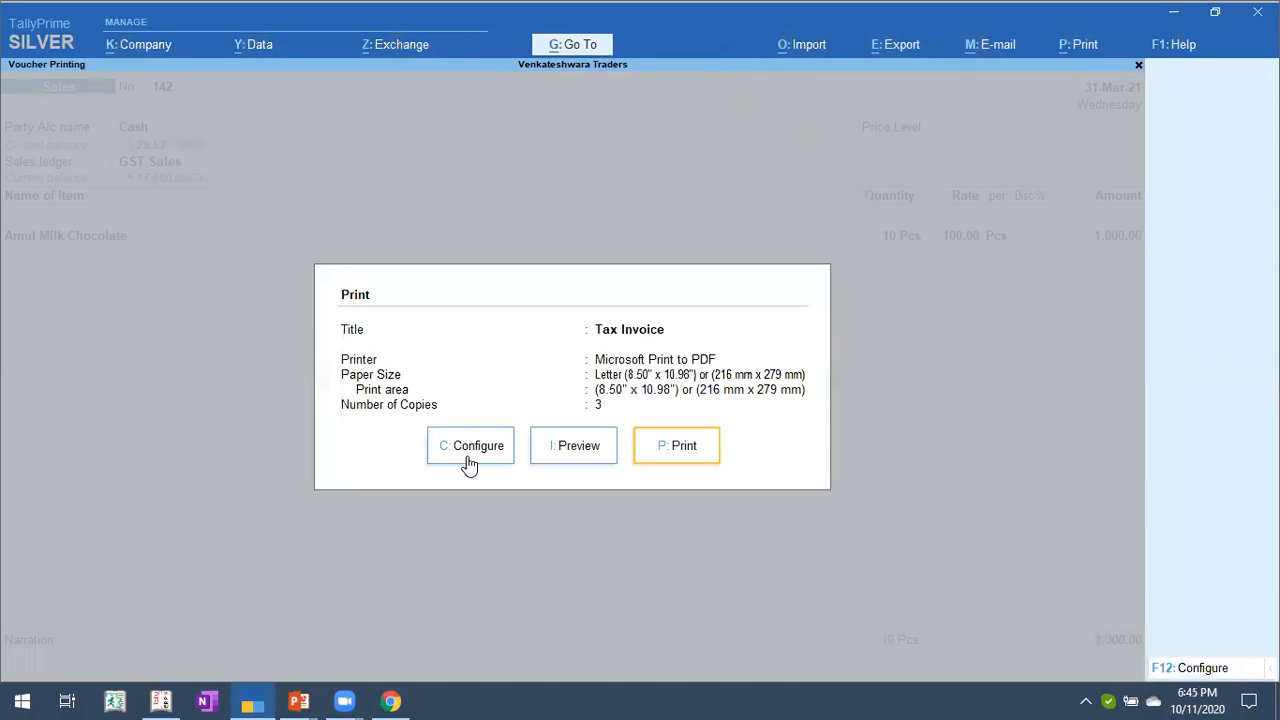
Preview the tax invoice and compare the copy-type marking on each copy from first to last.
key(i)
key(Page_Down)
key(Page_Down)
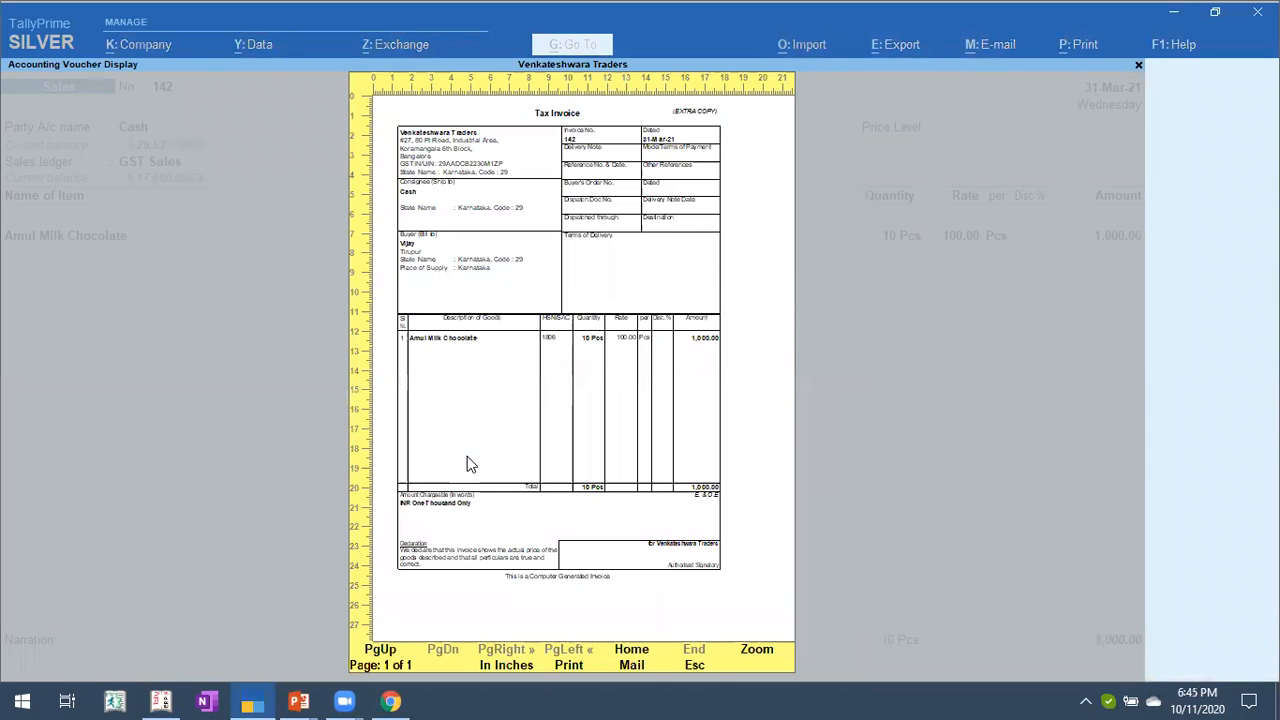
key(Home)
key(alt+z)
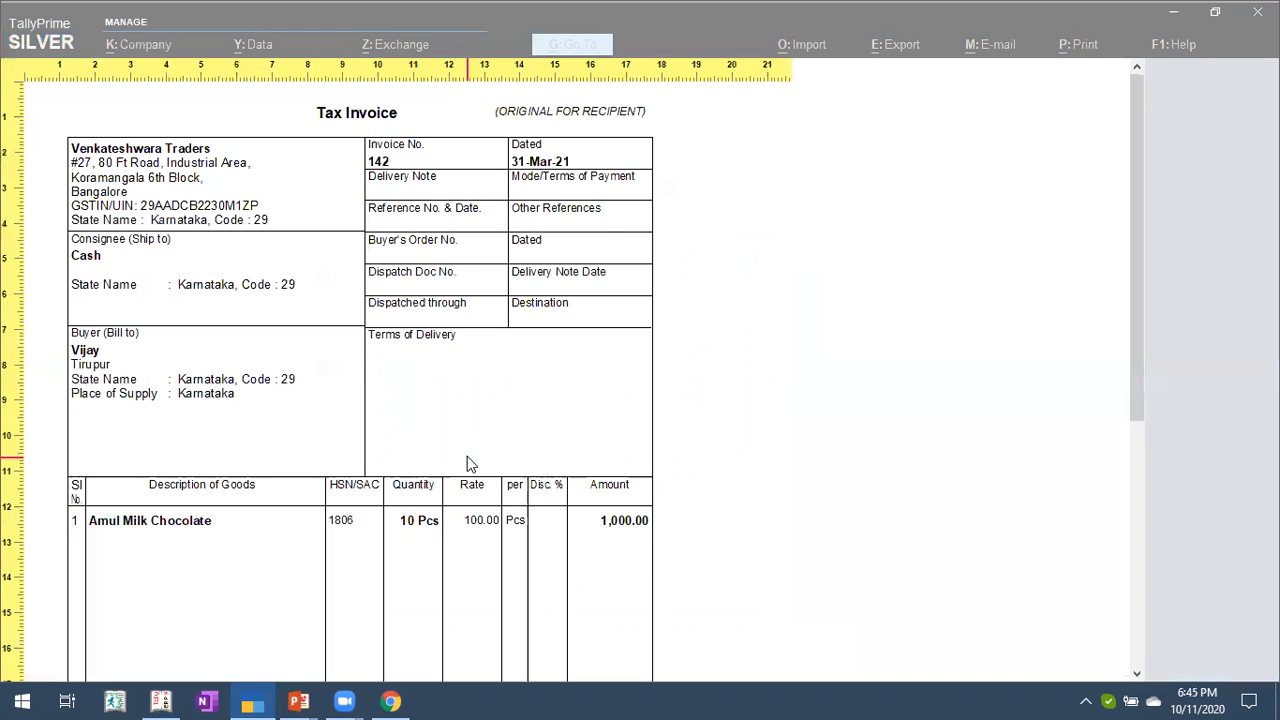
key(alt+z)
key(Page_Down)
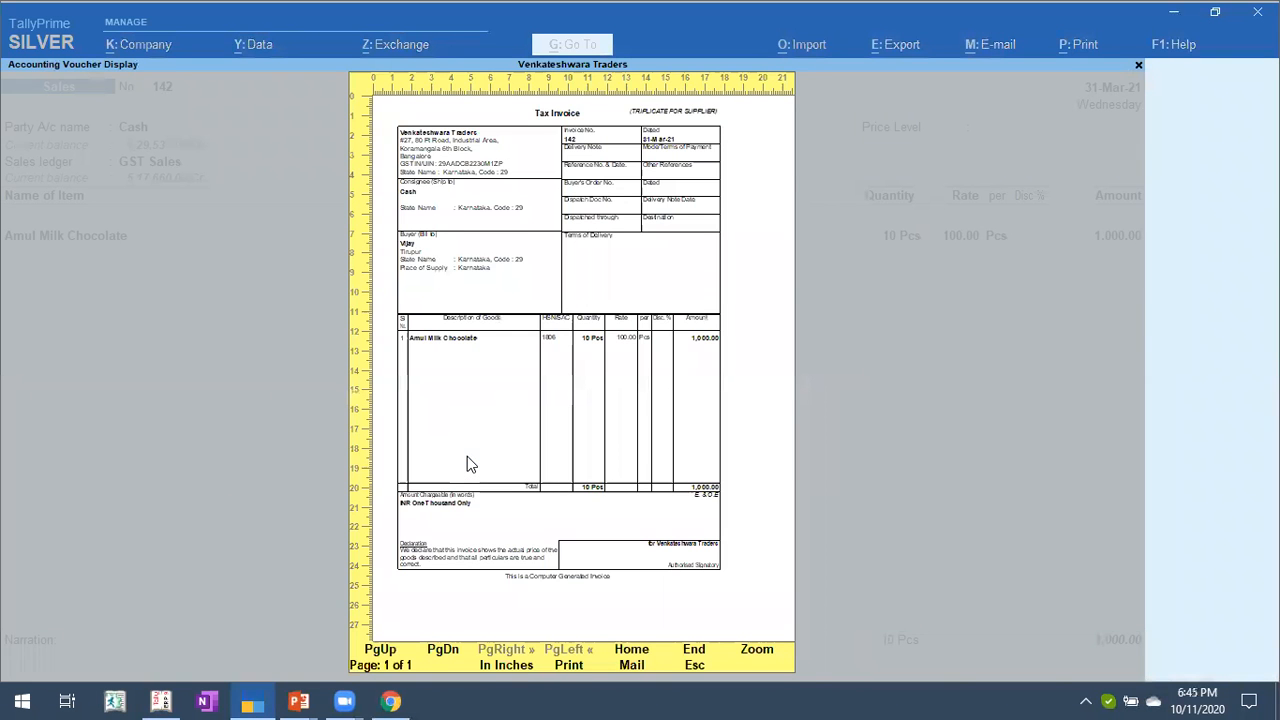
key(alt+z)
key(alt+z)
key(Home)
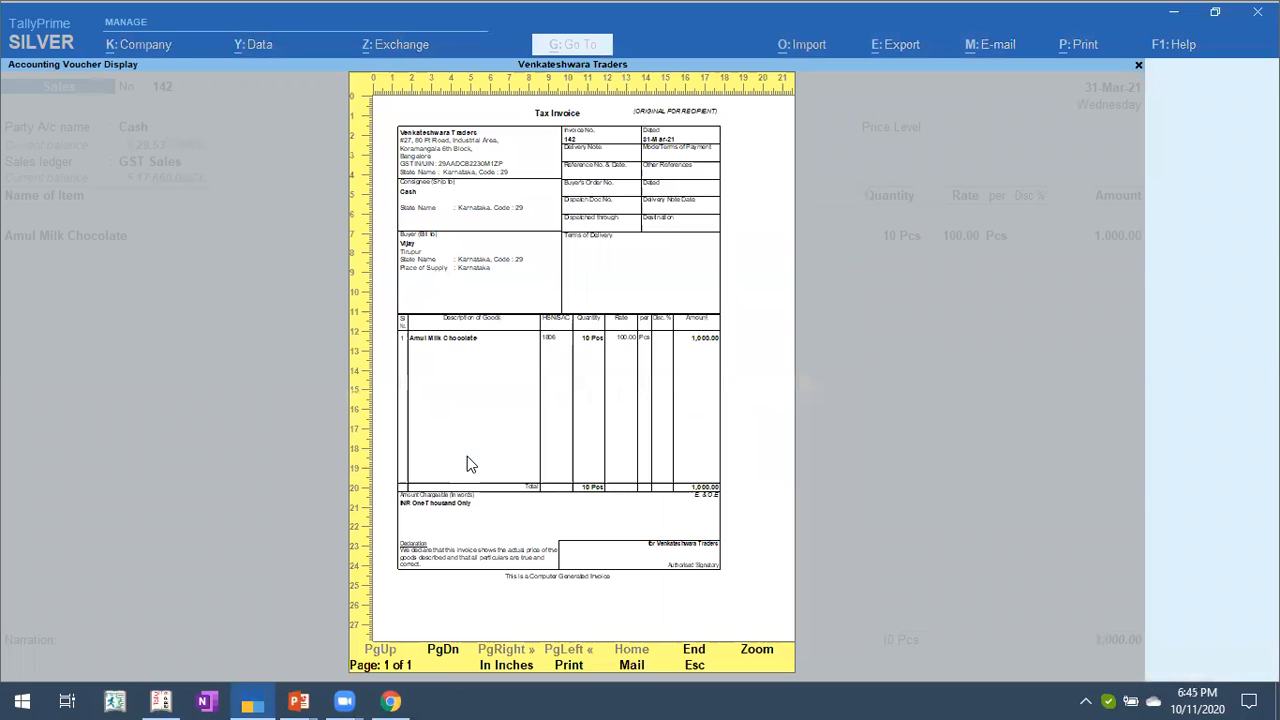
key(alt+z)
key(alt+z)
key(End)
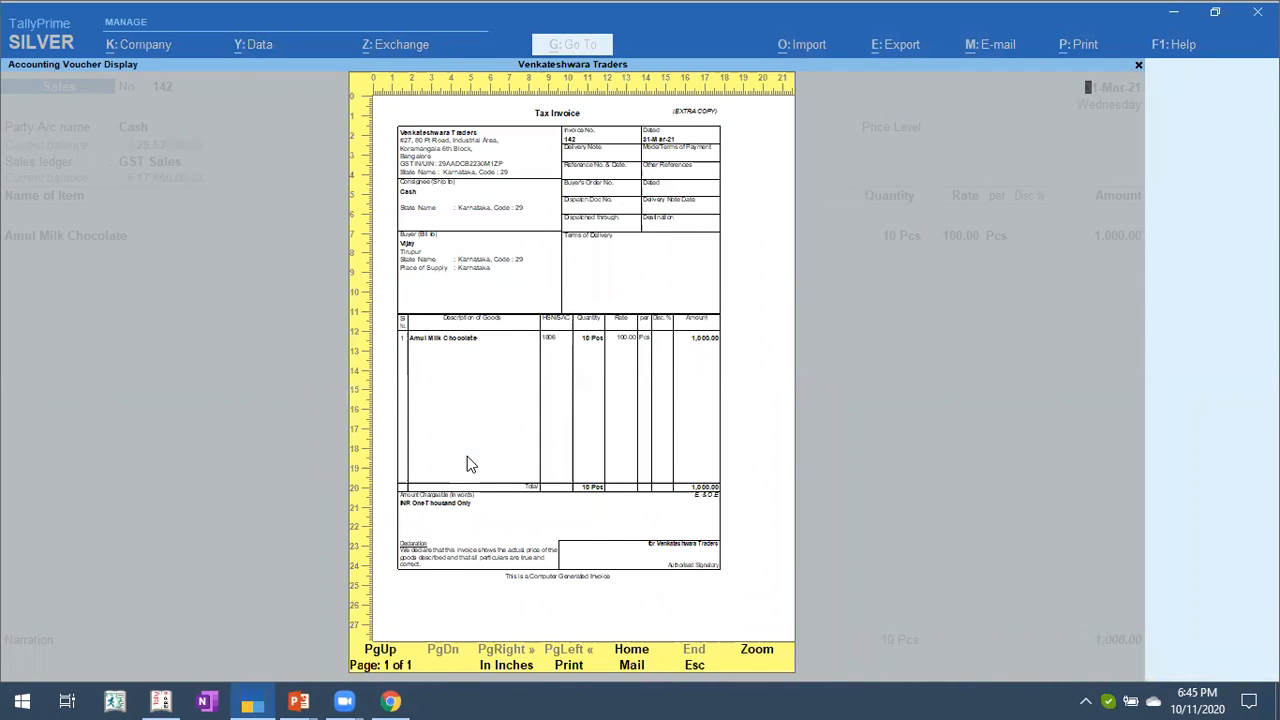
key(Escape)
Close the print configuration and leave the cash sales voucher, returning to Gateway of Tally.
click(468, 460)
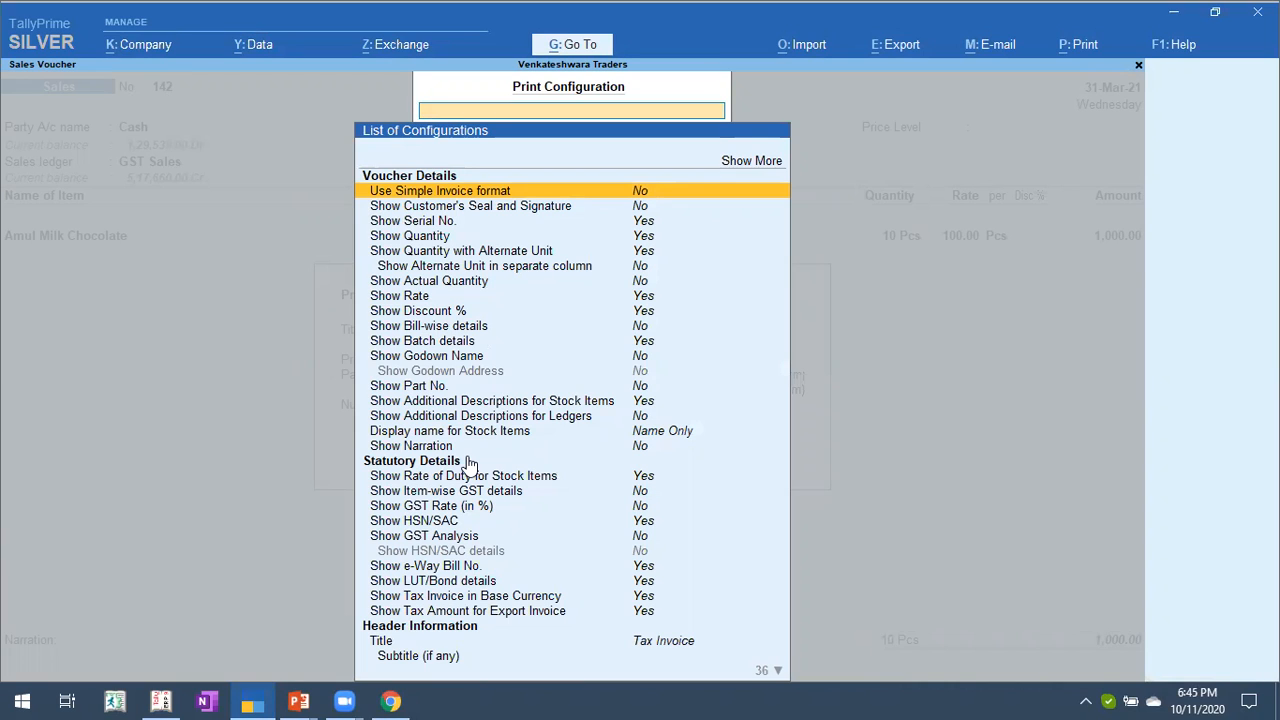
key(Escape)
key(Escape)
key(Escape)
key(Escape)
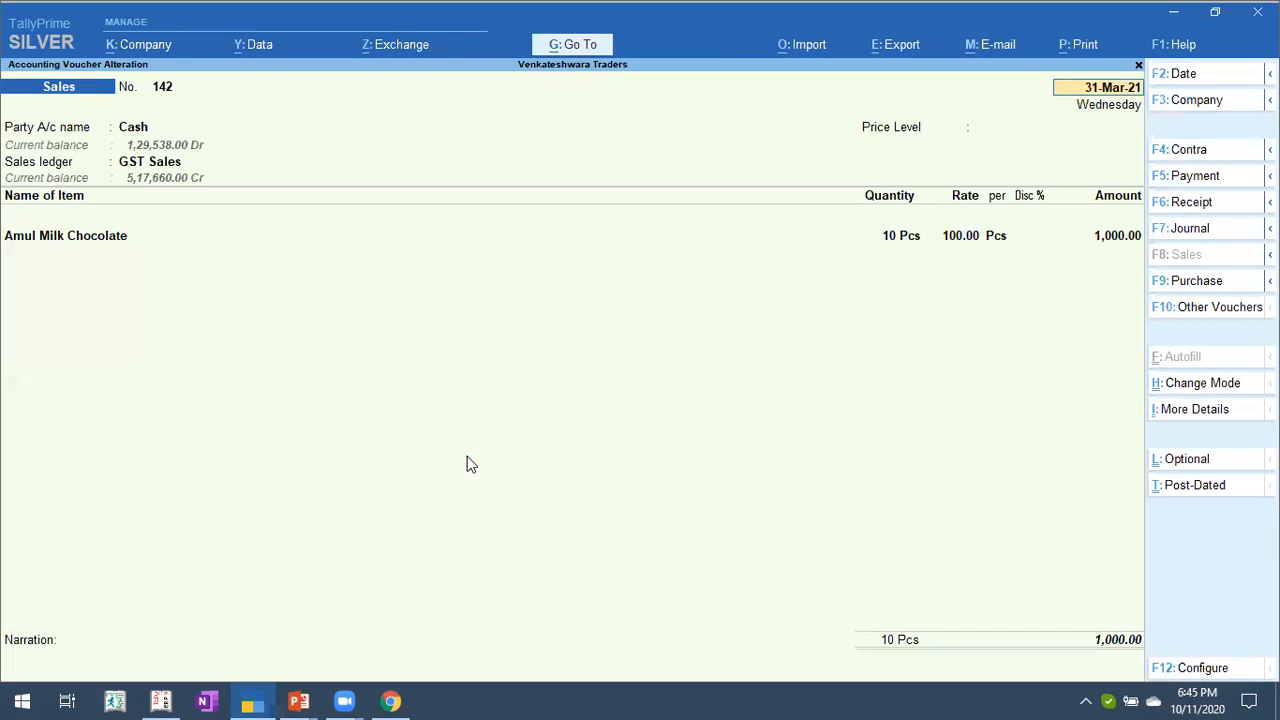
key(Return)
key(Escape)
key(y)
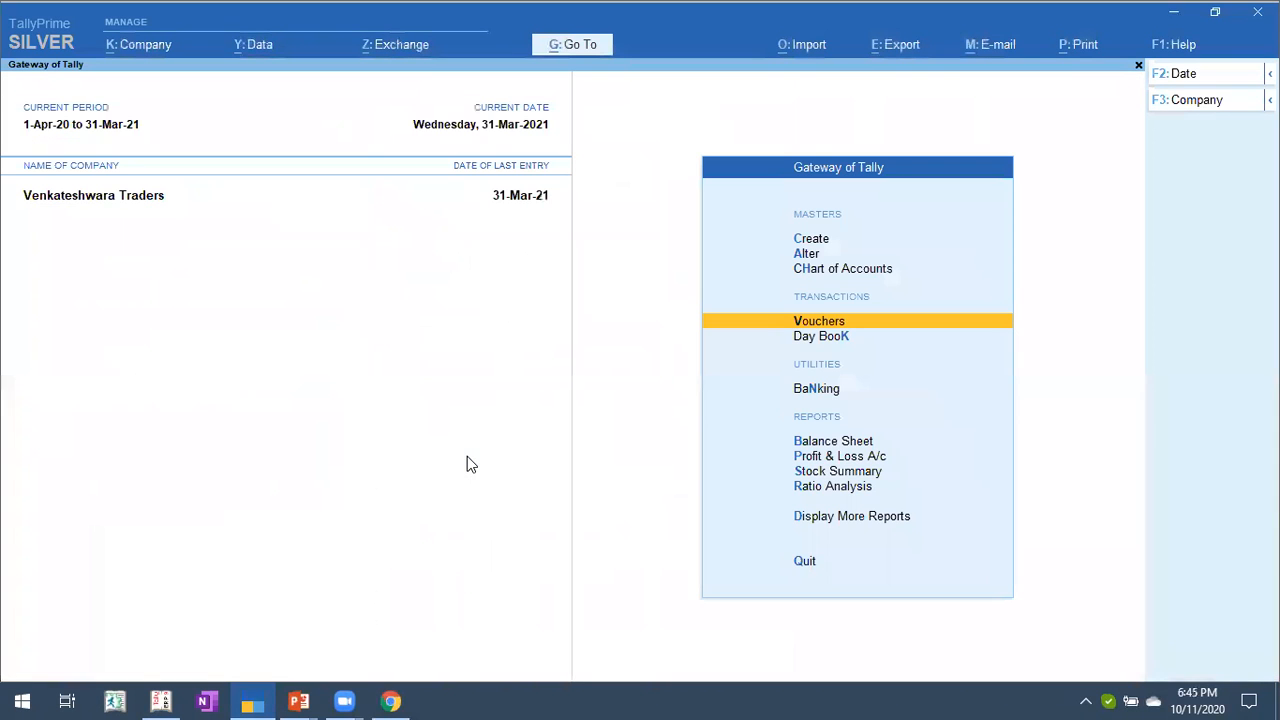
Open the Alfa Provisions sales voucher from March in the Sales Register and go to its last item line.
key(d)
key(a)
key(s)
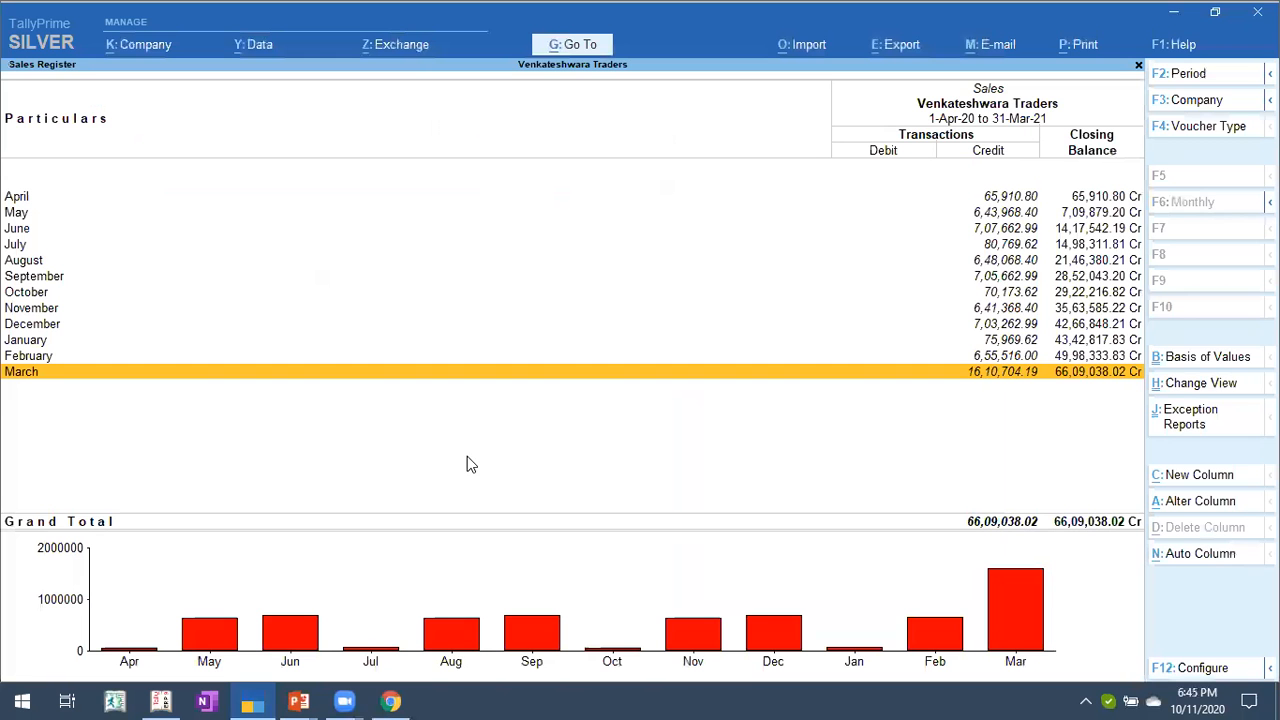
key(Return)
key(Return)
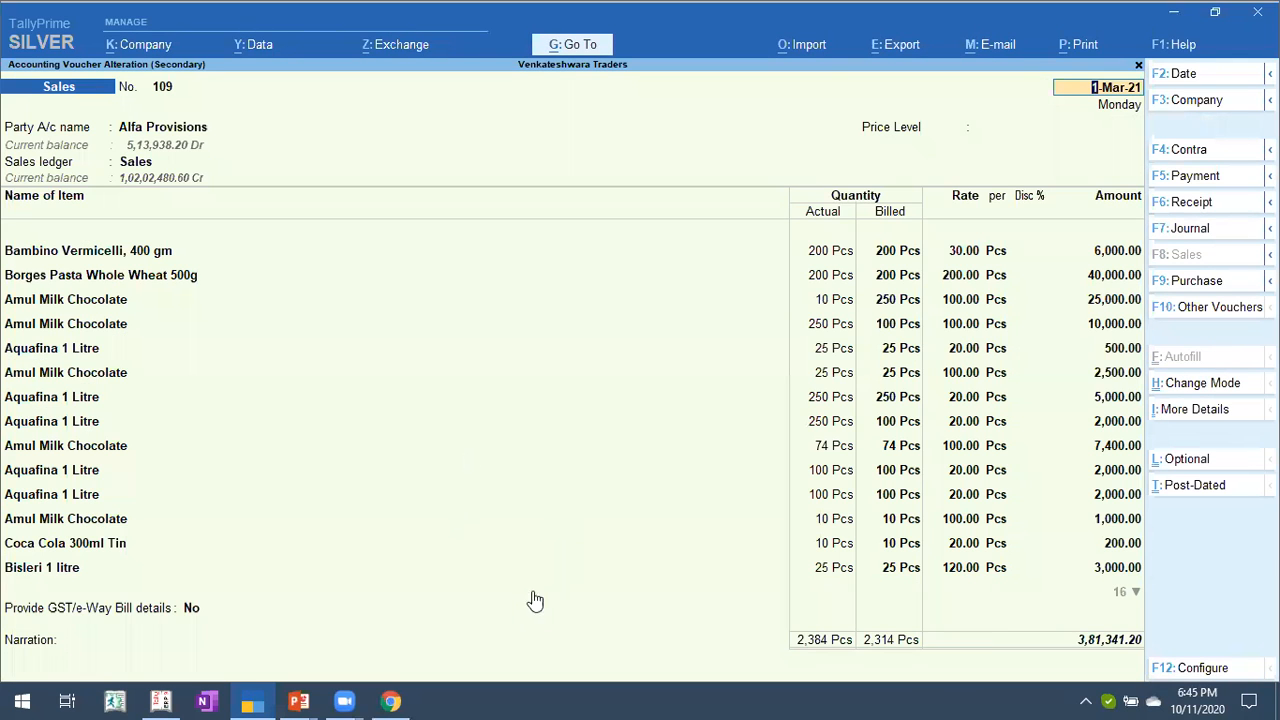
click(91, 667)
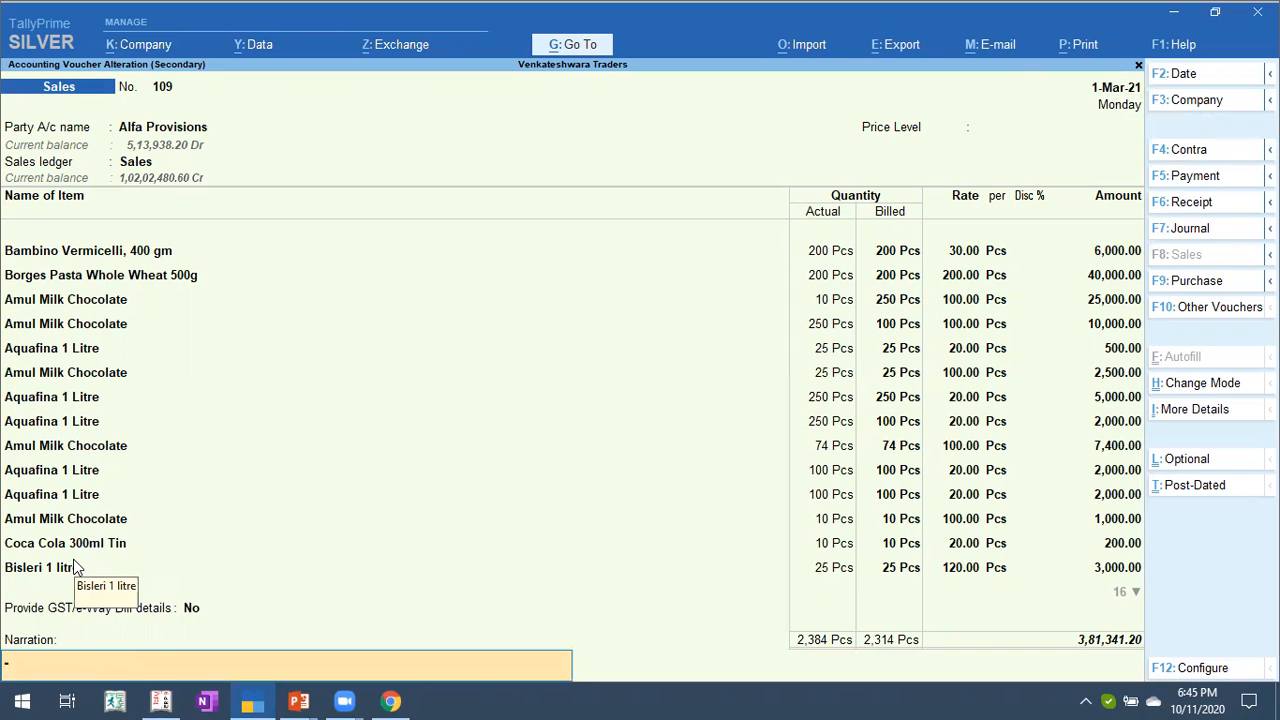
key(BackSpace)
key(BackSpace)
key(BackSpace)
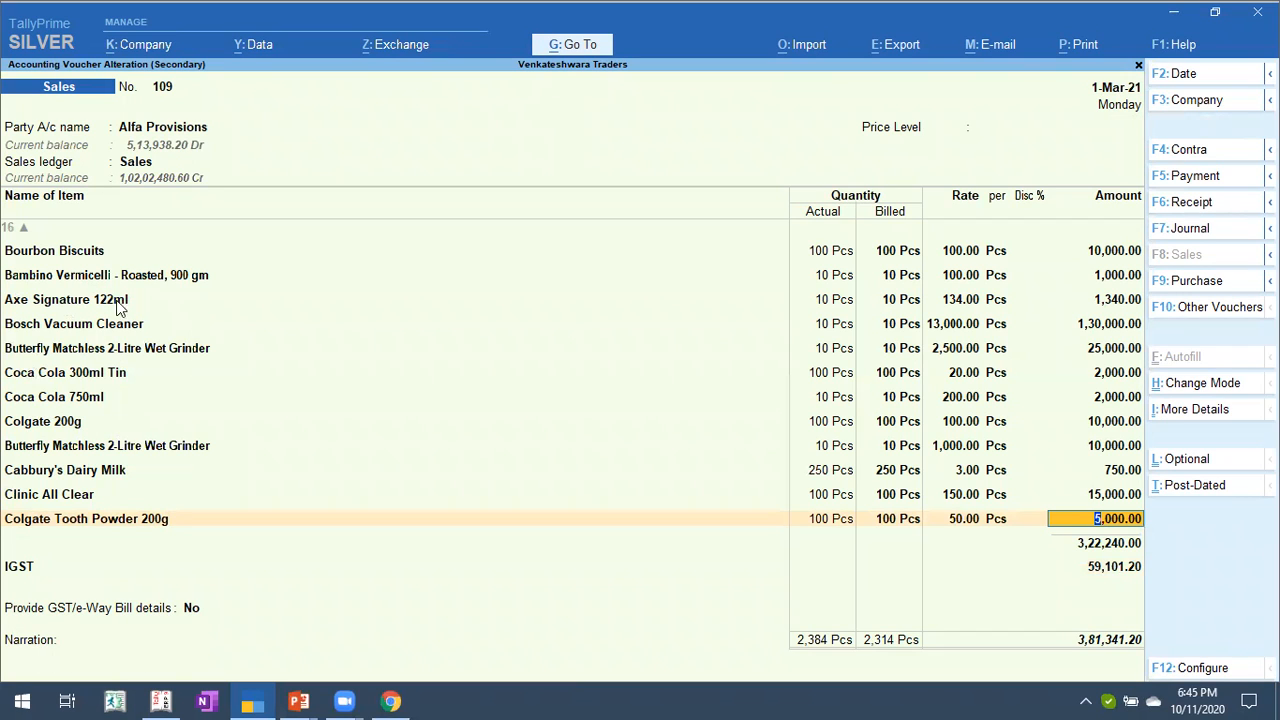
Preview the current Alfa Provisions invoice and examine its first page and the enlarged last page down to the declaration.
click(1070, 50)
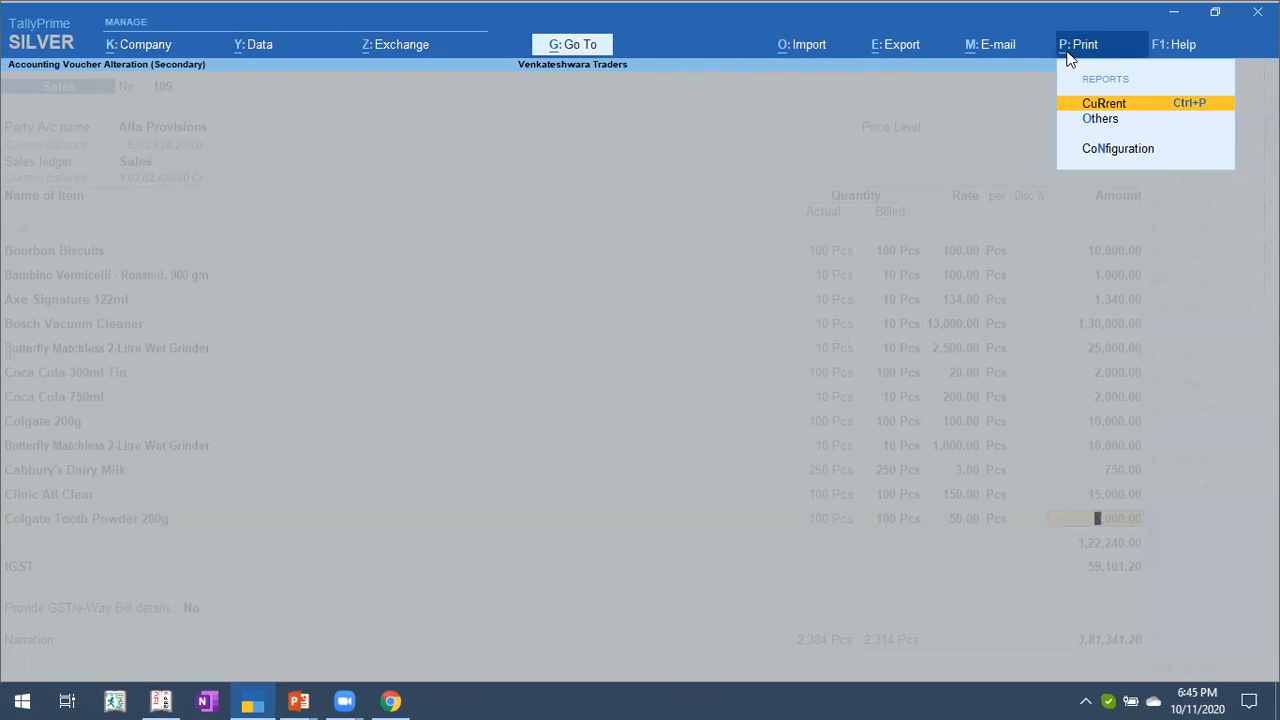
key(Return)
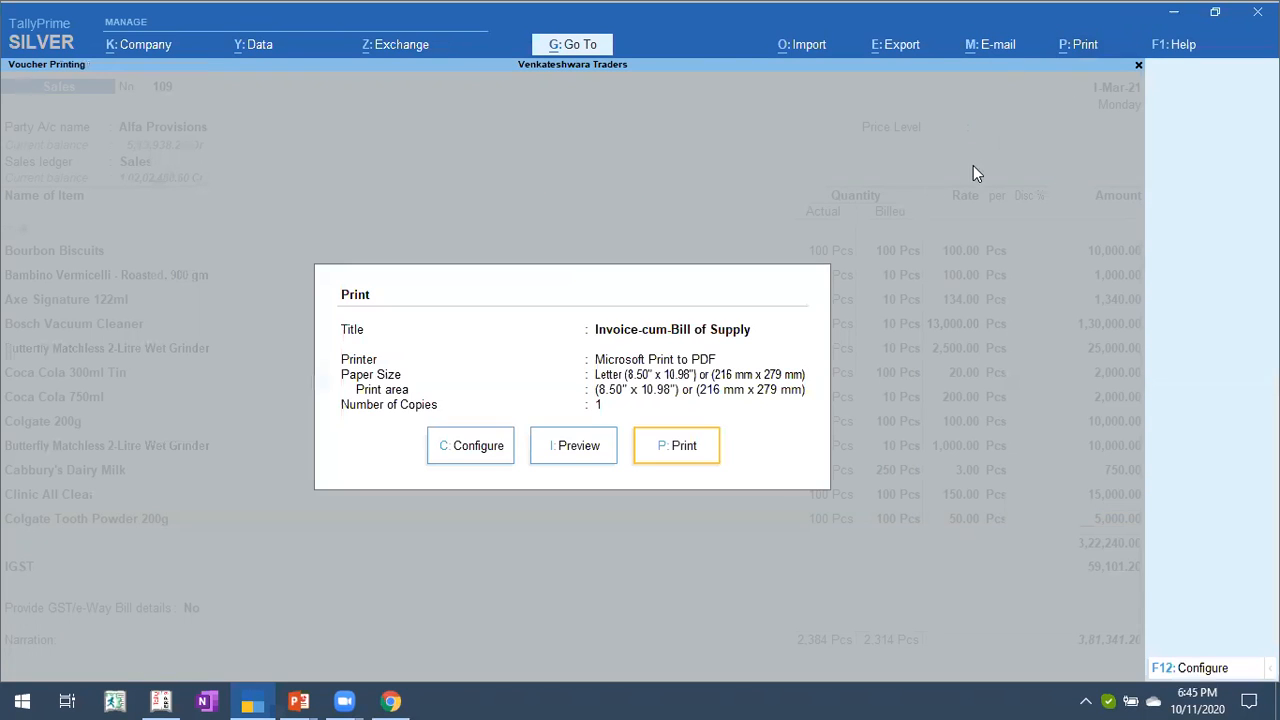
click(599, 450)
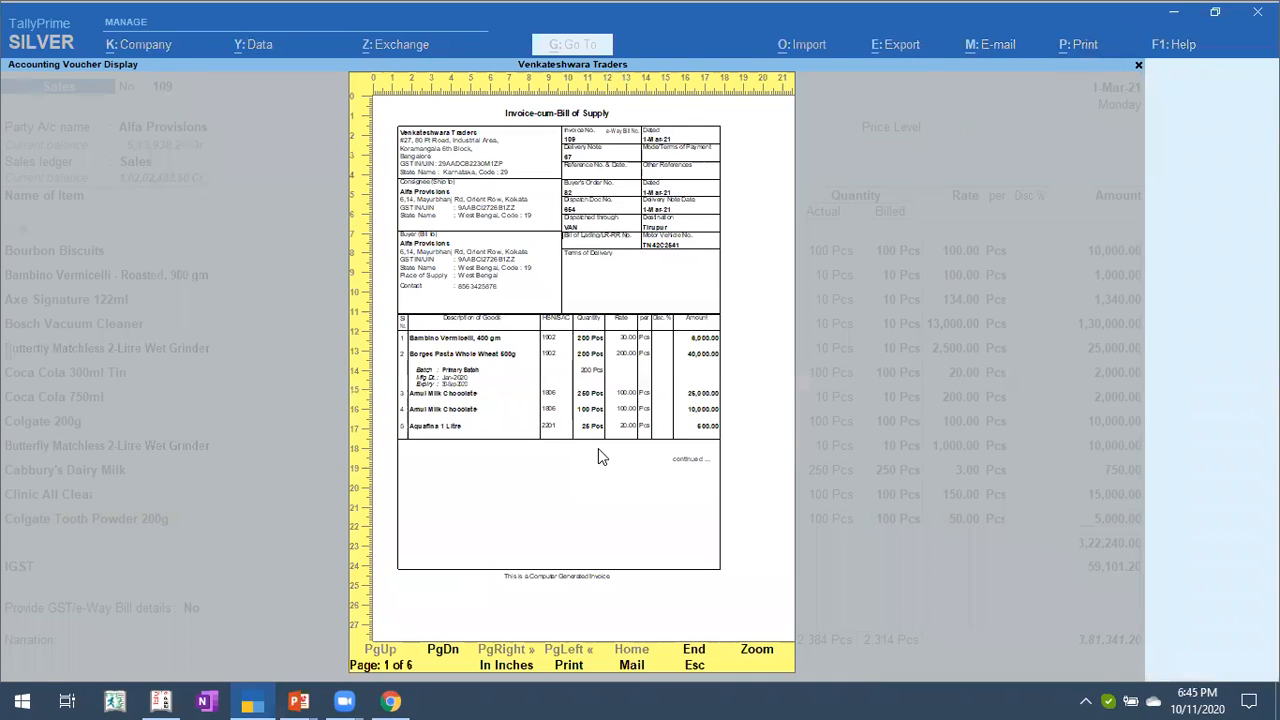
key(End)
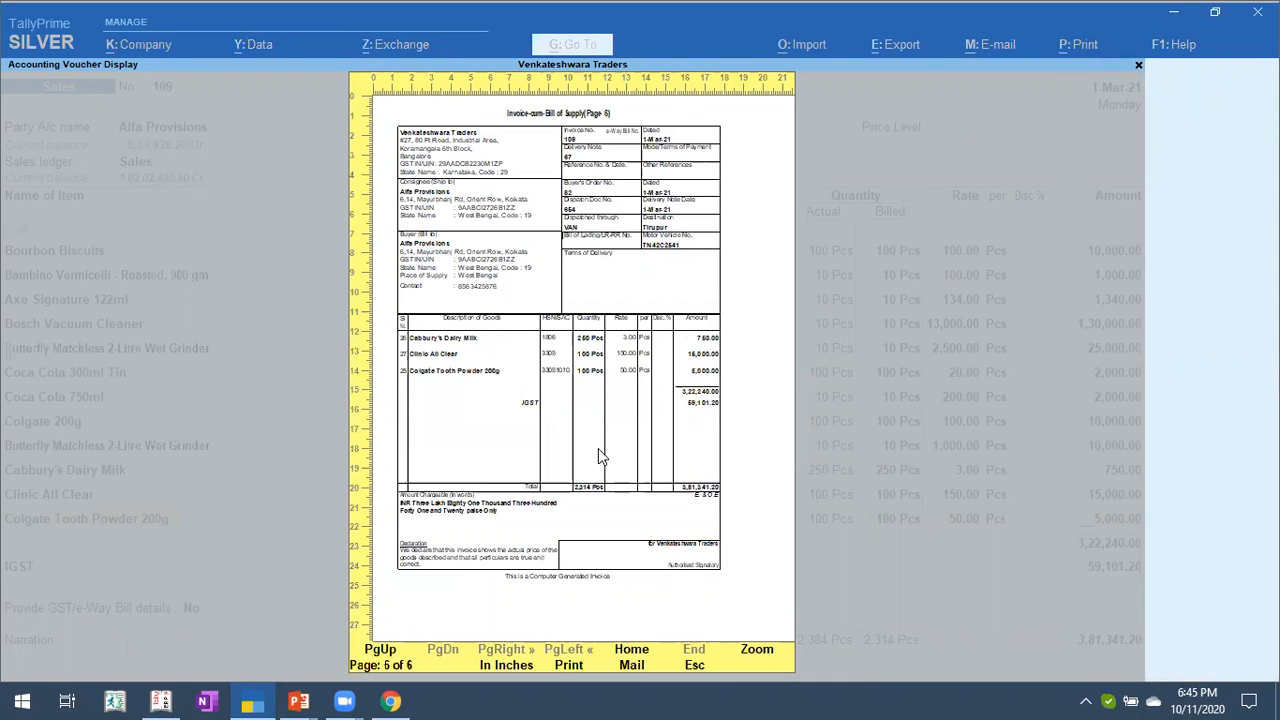
key(Page_Up)
key(Page_Up)
key(Page_Up)
key(Page_Up)
scroll(598, 448, down, 4)
click(598, 448)
scroll(590, 456, down, 2)
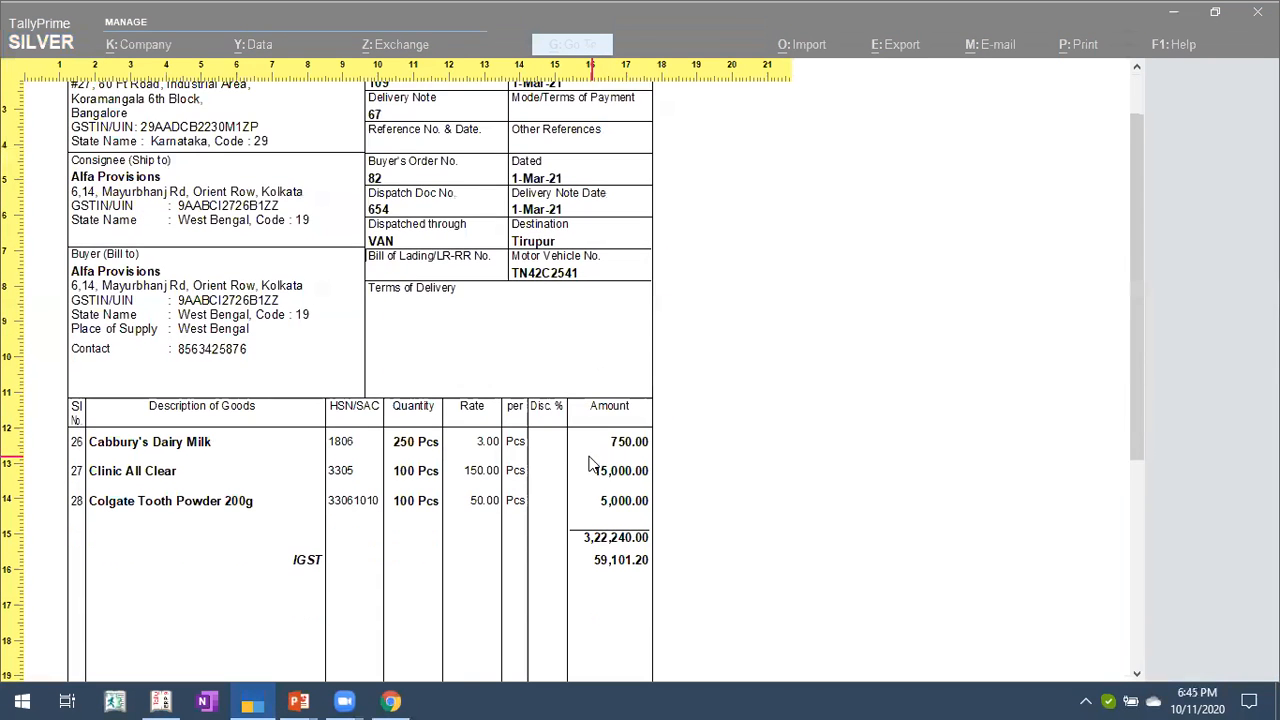
scroll(223, 537, down, 6)
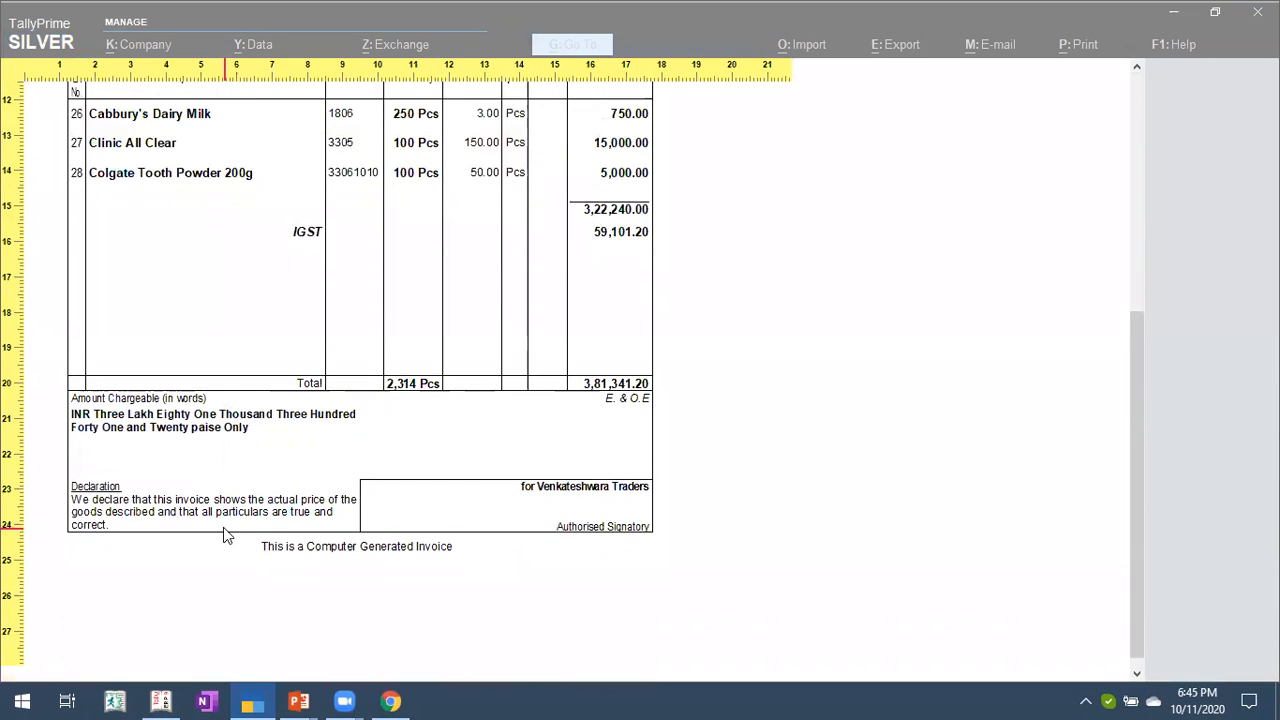
click(224, 532)
key(Escape)
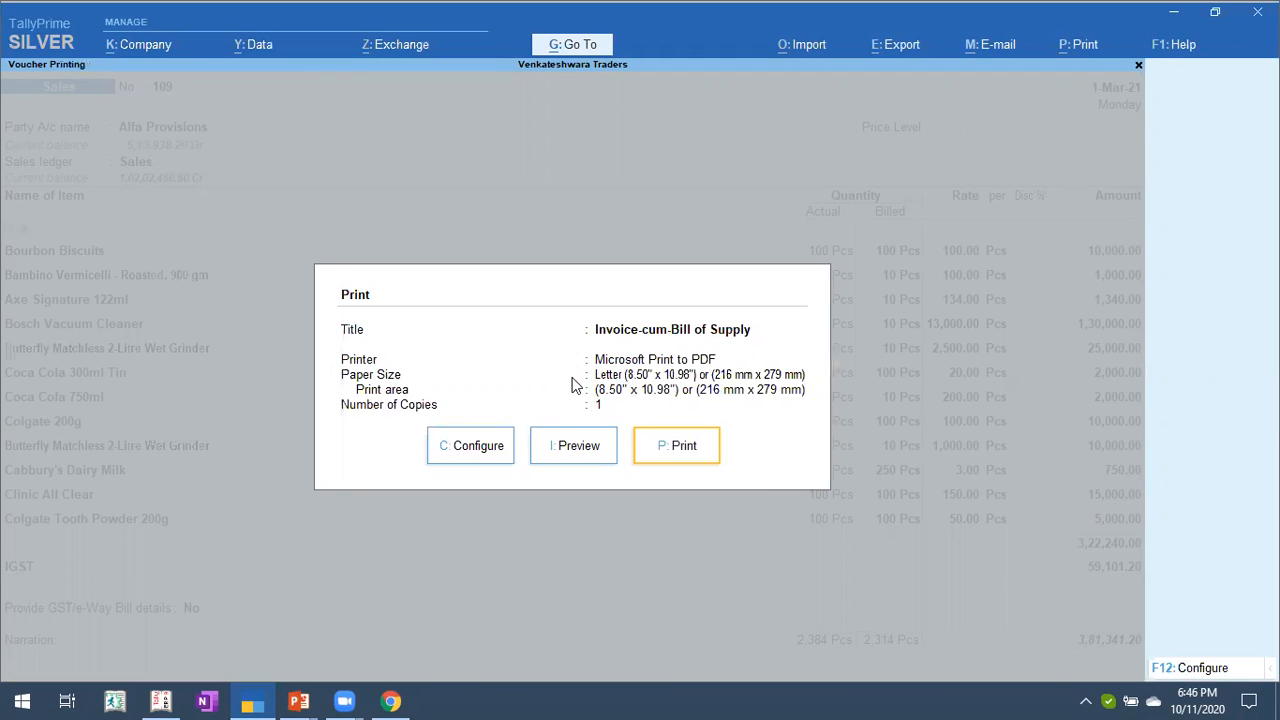
Filter the print configurations by "Opti" and set Optimise printing to save paper to Yes.
click(492, 446)
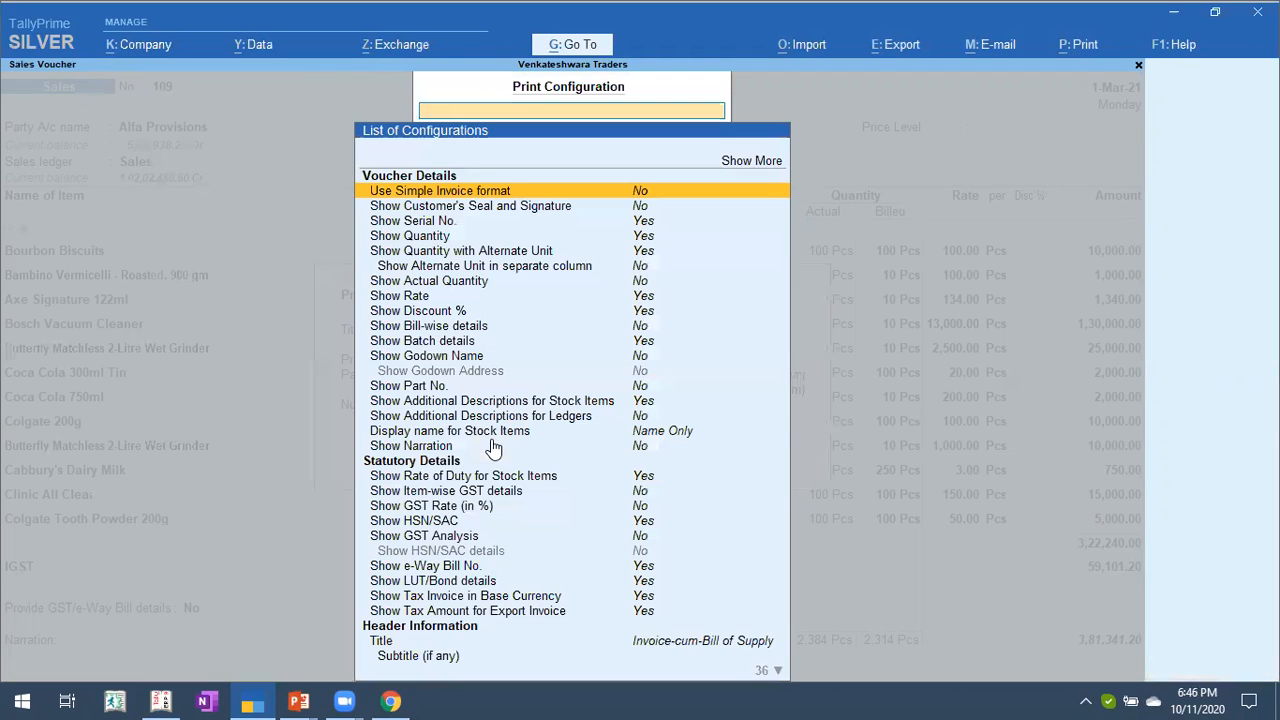
text(Opti)
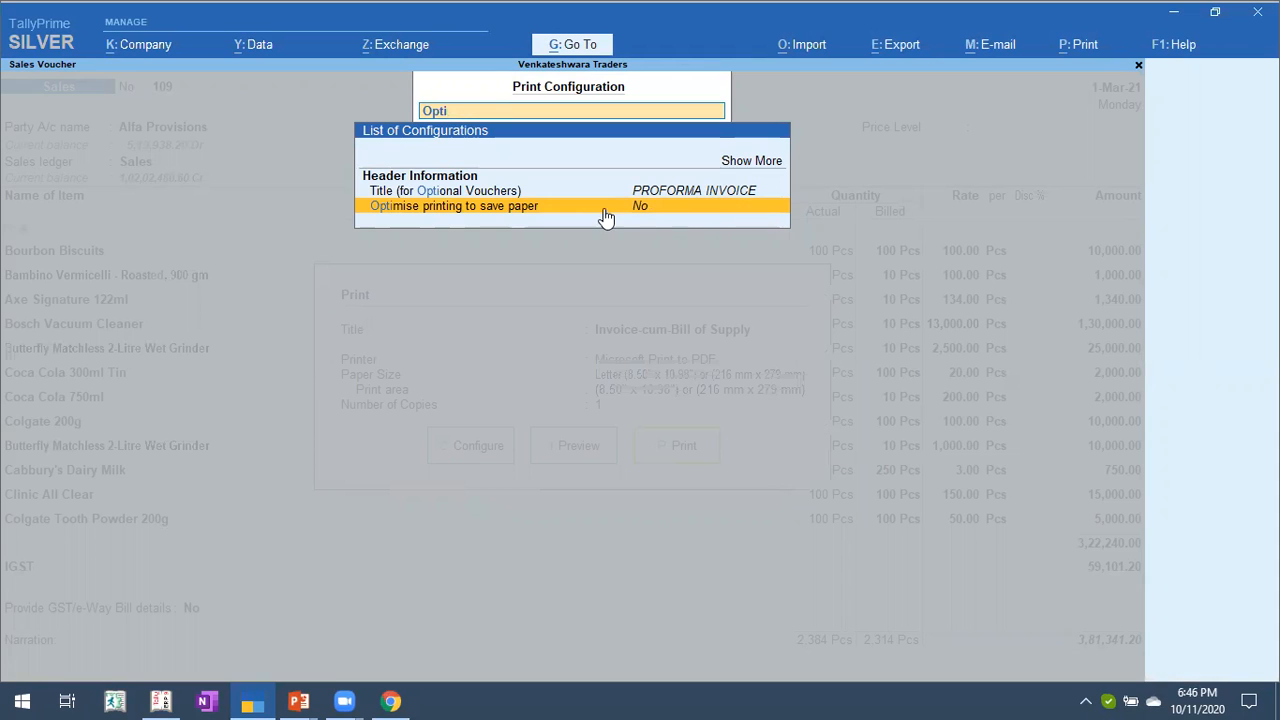
key(Return)
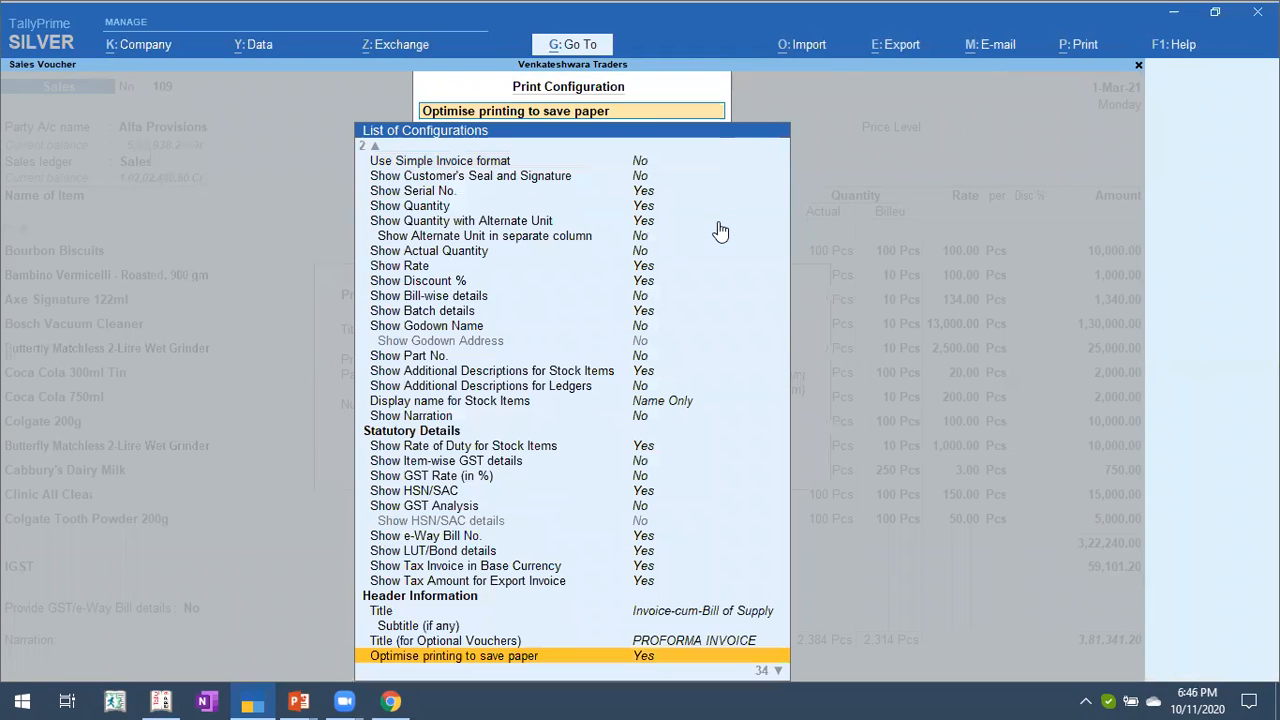
Close the print configuration and preview the Alfa Provisions invoice, paging through to its last page.
key(Down)
key(Up)
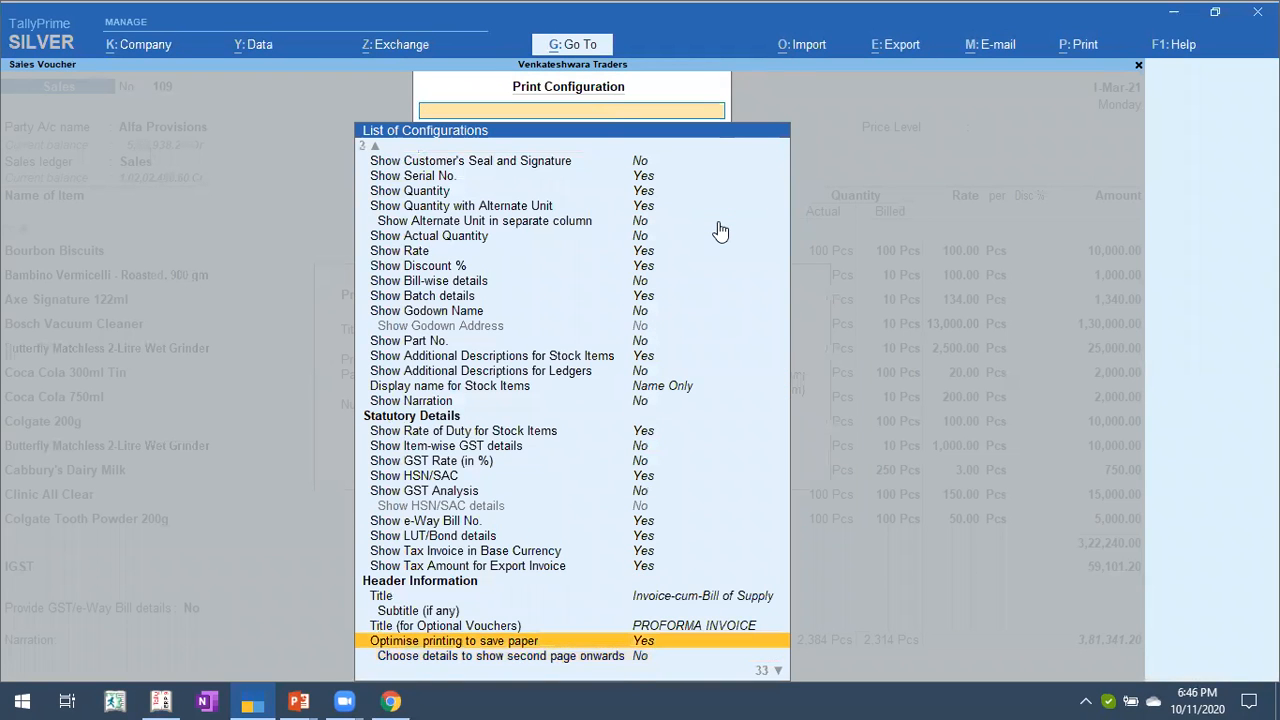
key(Escape)
key(Left)
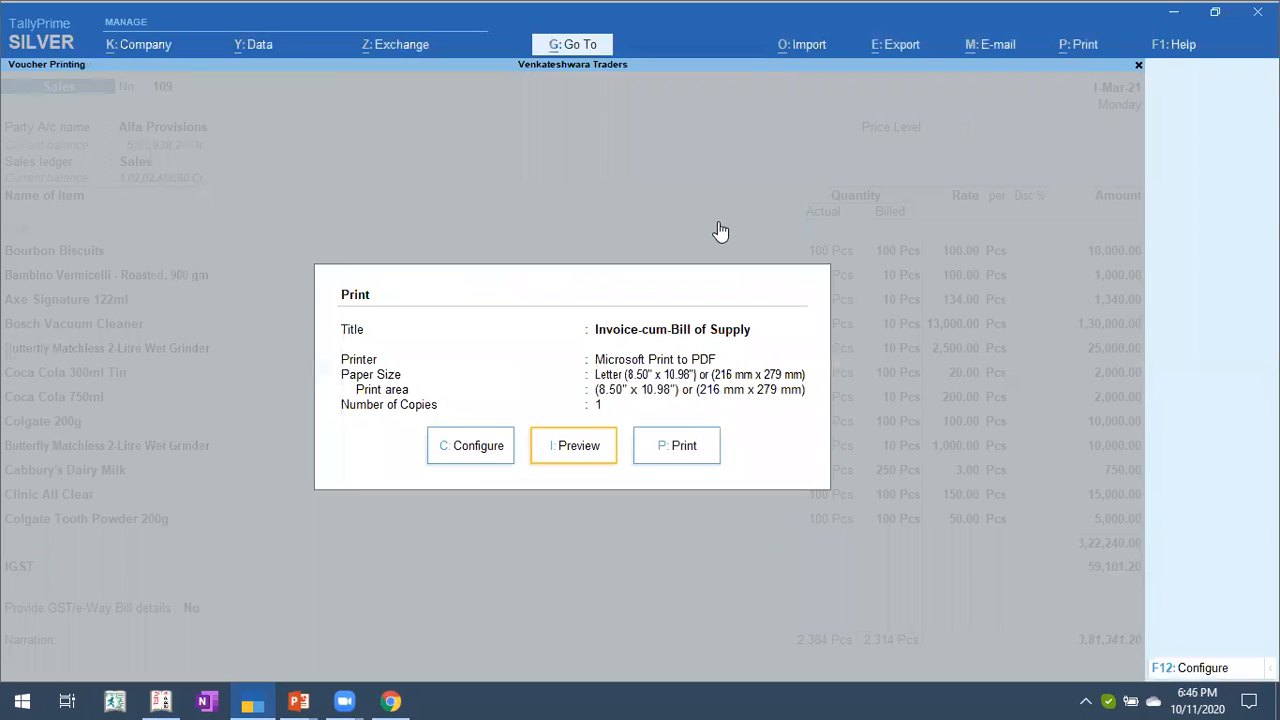
key(Return)
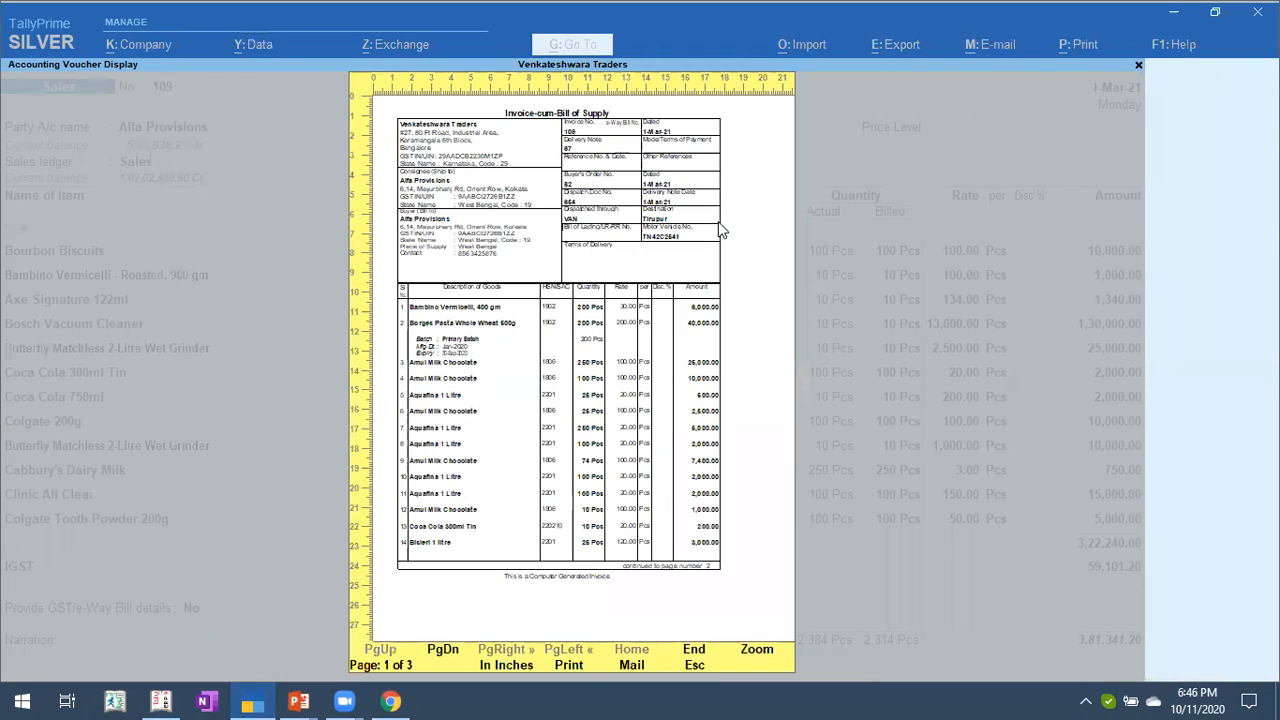
key(Page_Down)
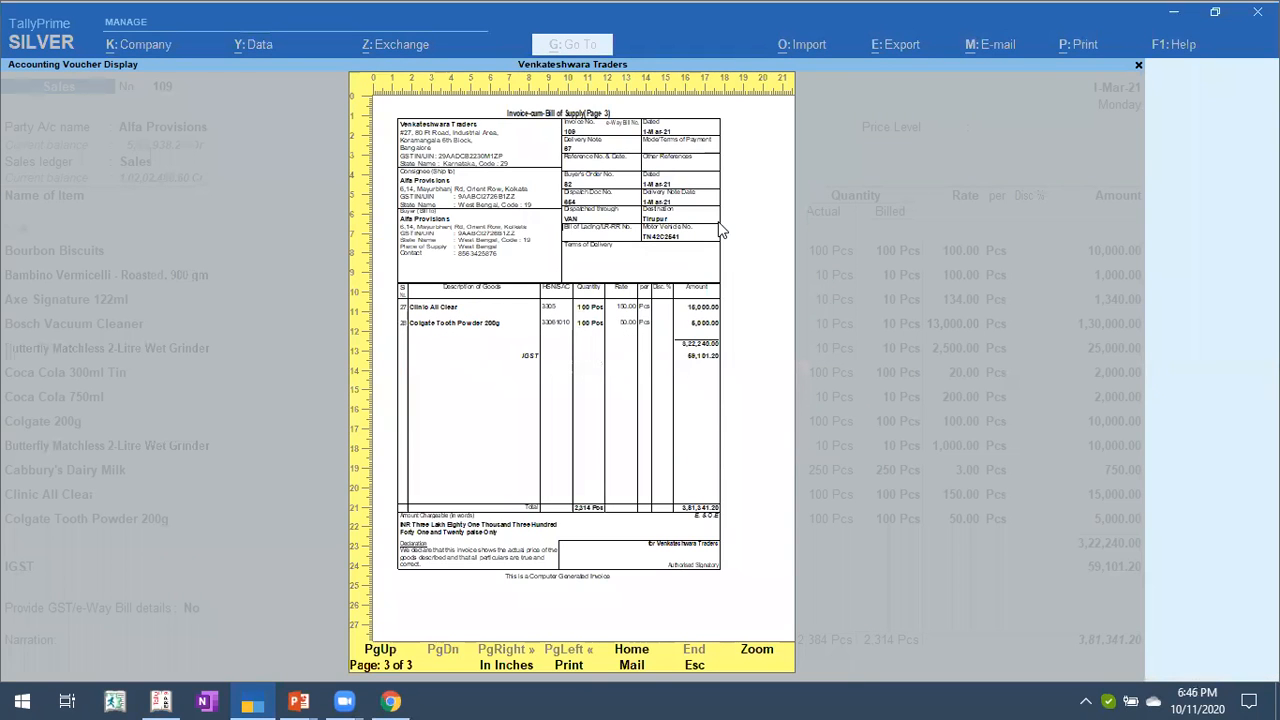
Enlarge the first and last pages of the invoice preview and compare their header details and item lines.
key(Home)
key(alt+z)
scroll(722, 230, down, 3)
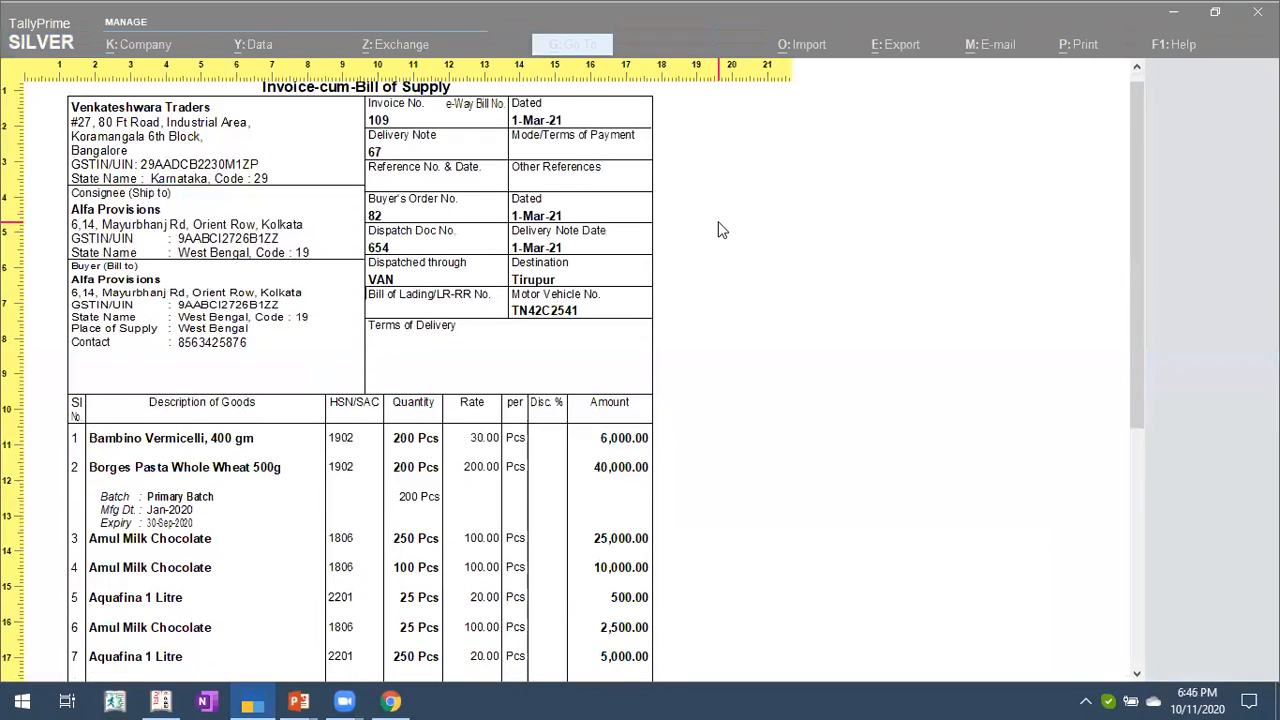
key(alt+z)
key(End)
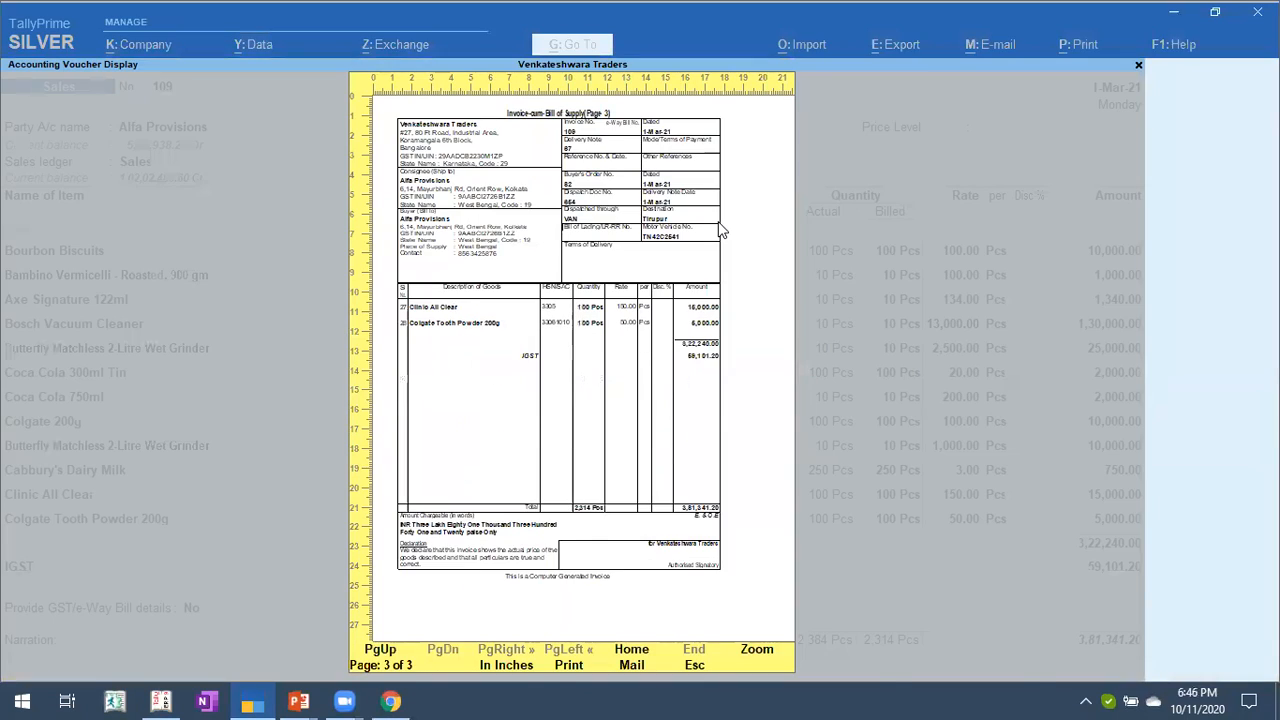
key(alt+z)
key(Page_Up)
key(Page_Down)
scroll(722, 230, down, 3)
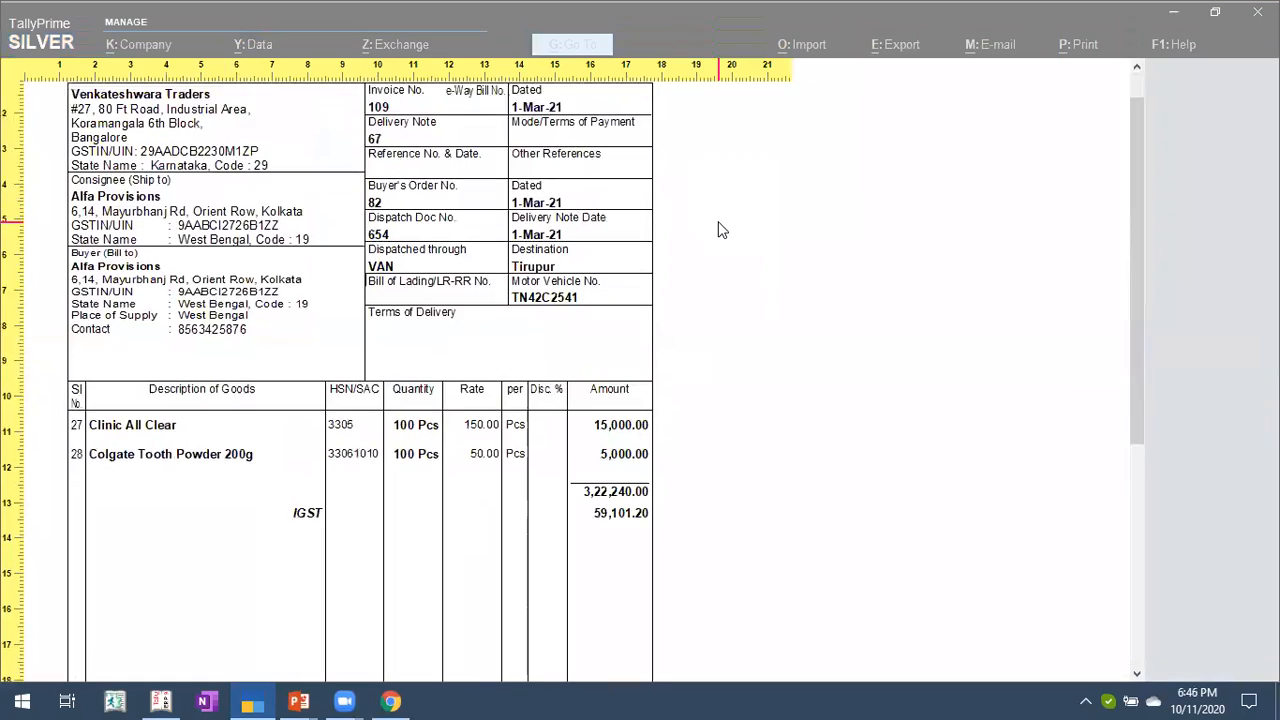
key(Page_Up)
scroll(671, 491, up, 3)
scroll(671, 491, up, 3)
key(Page_Up)
scroll(671, 491, up, 5)
key(alt+z)
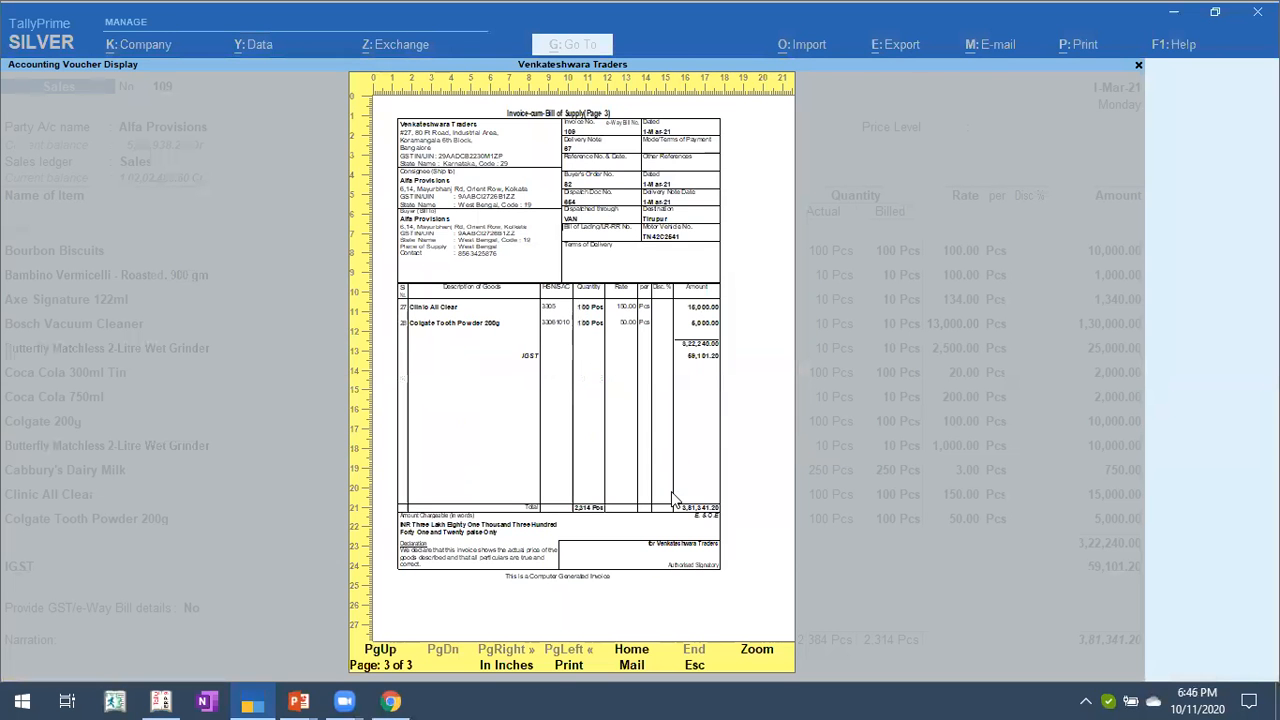
Examine the company, consignee and buyer details repeated on pages 1, 2 and 3 of the preview, and close it.
key(Page_Up)
key(Page_Up)
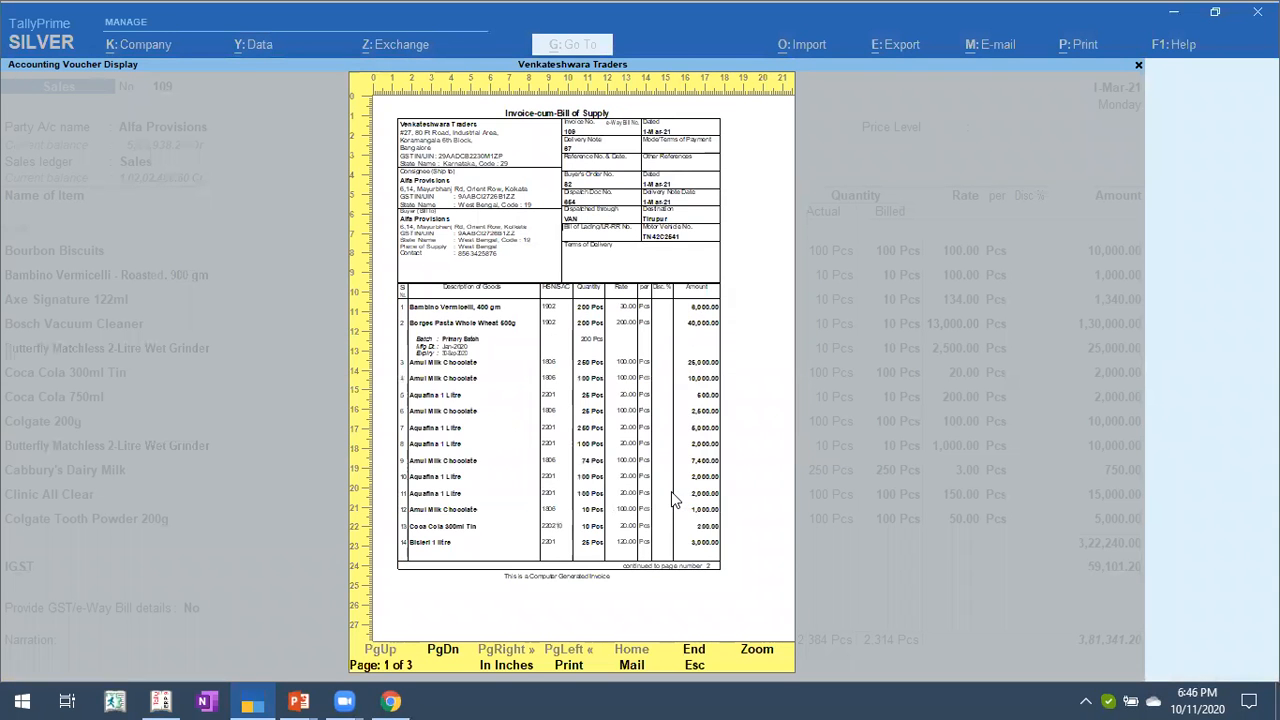
key(alt+z)
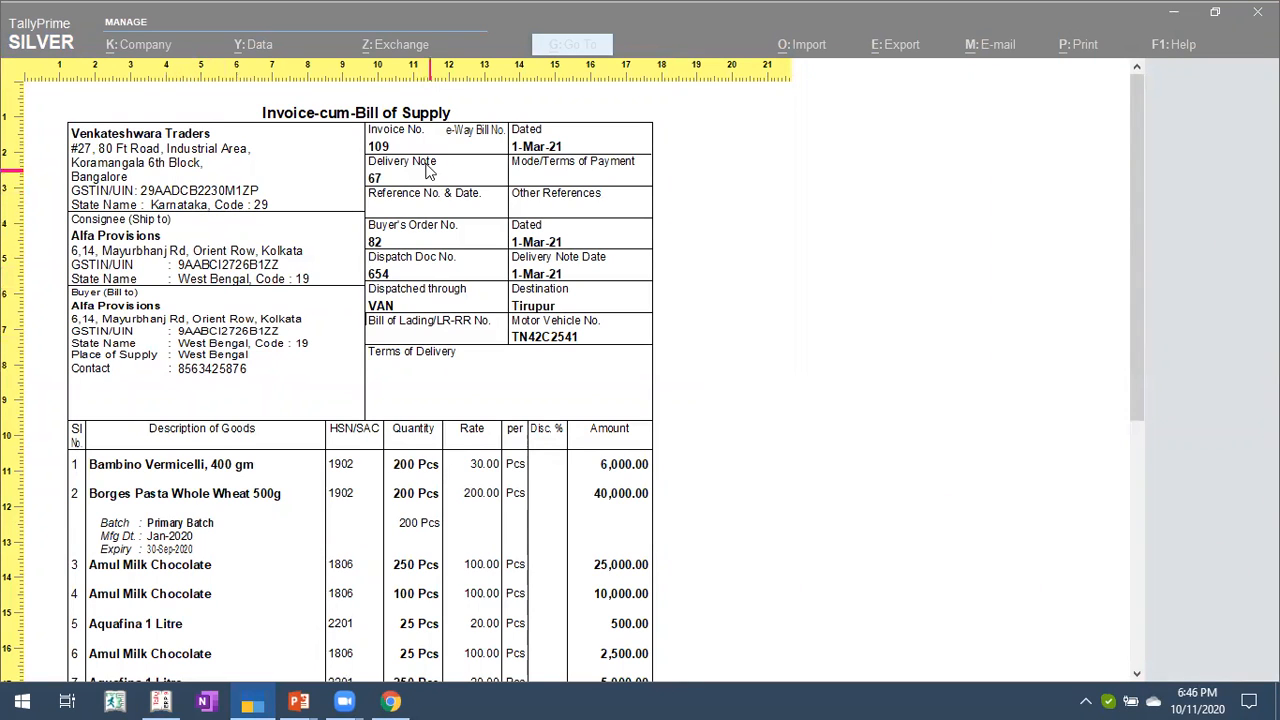
scroll(470, 320, down, 1)
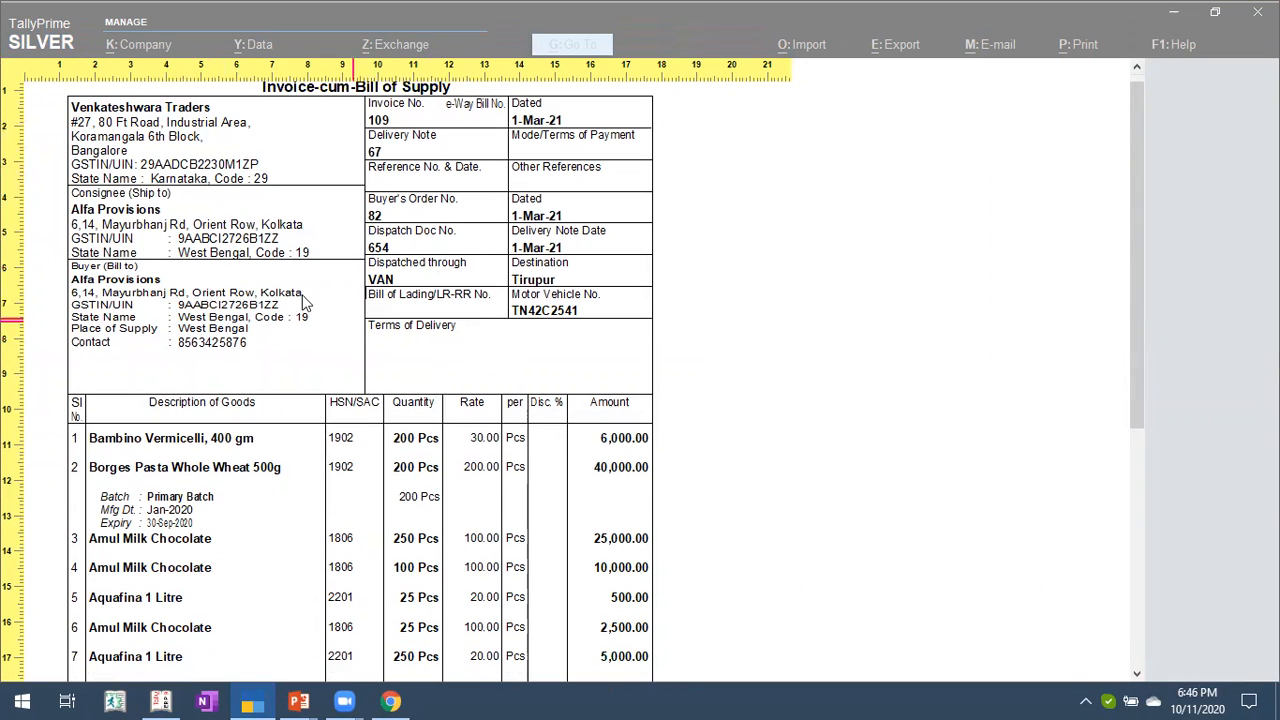
key(alt+z)
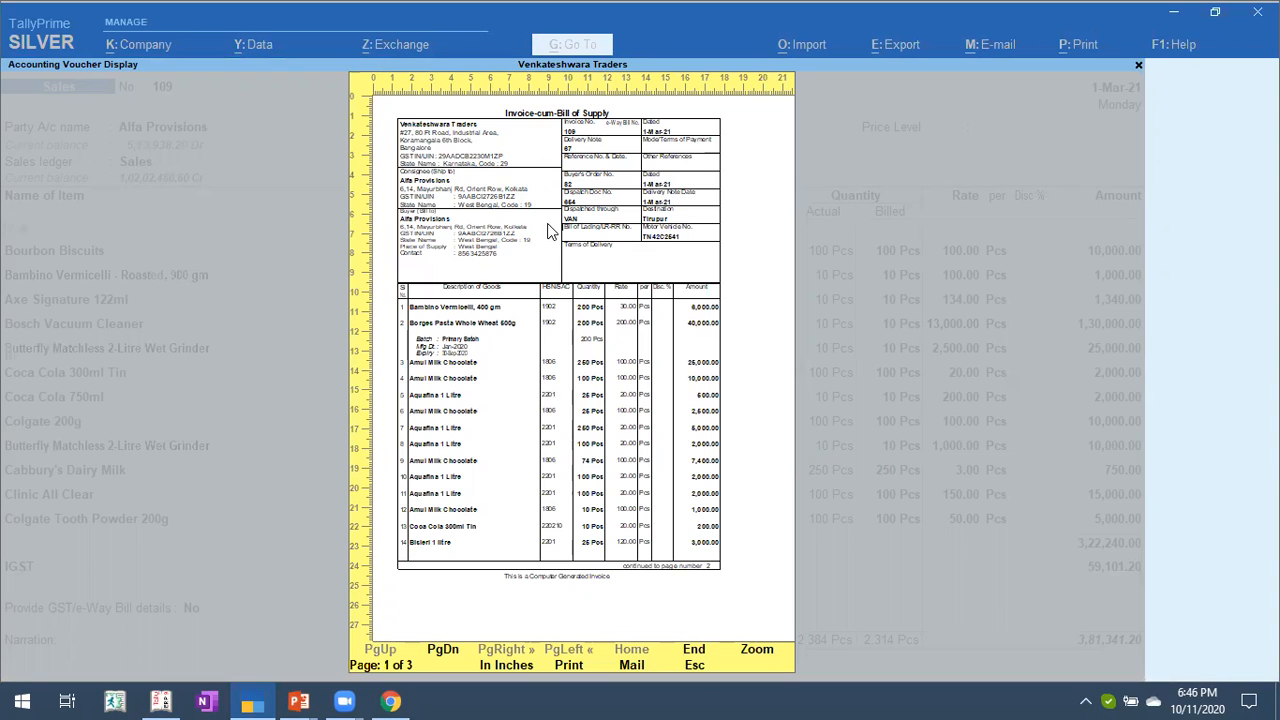
key(Page_Down)
key(alt+z)
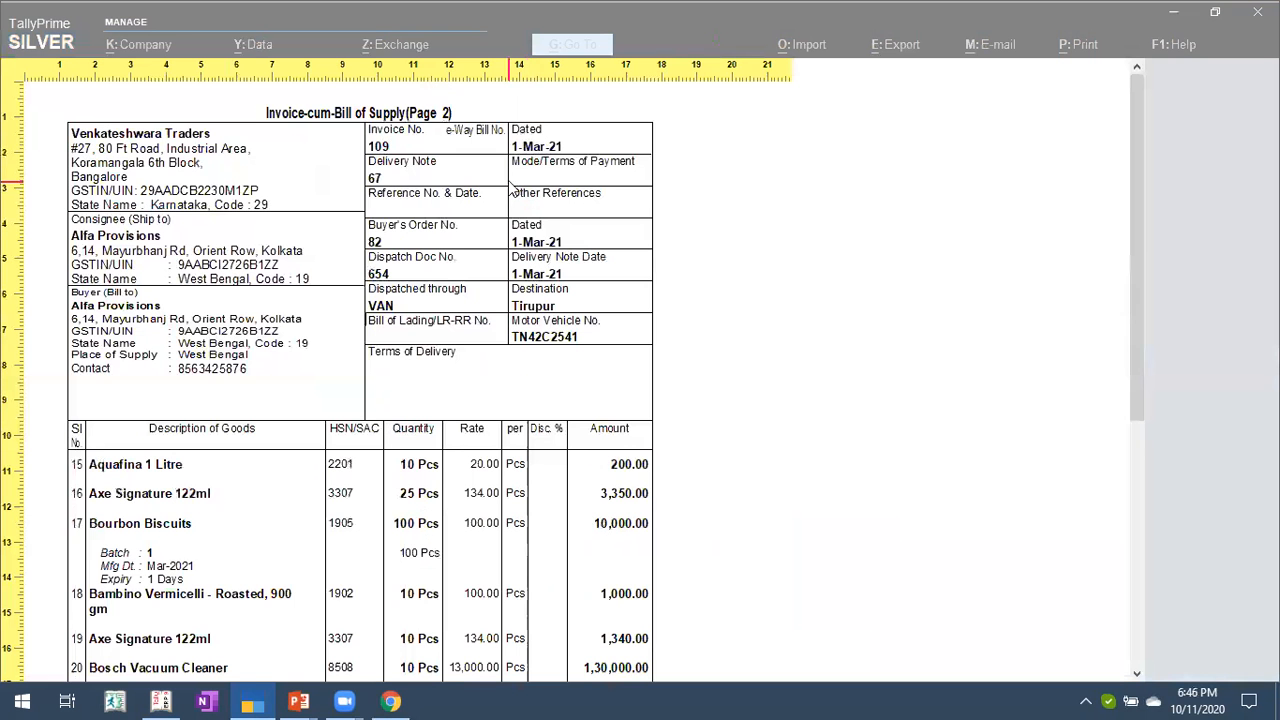
key(alt+z)
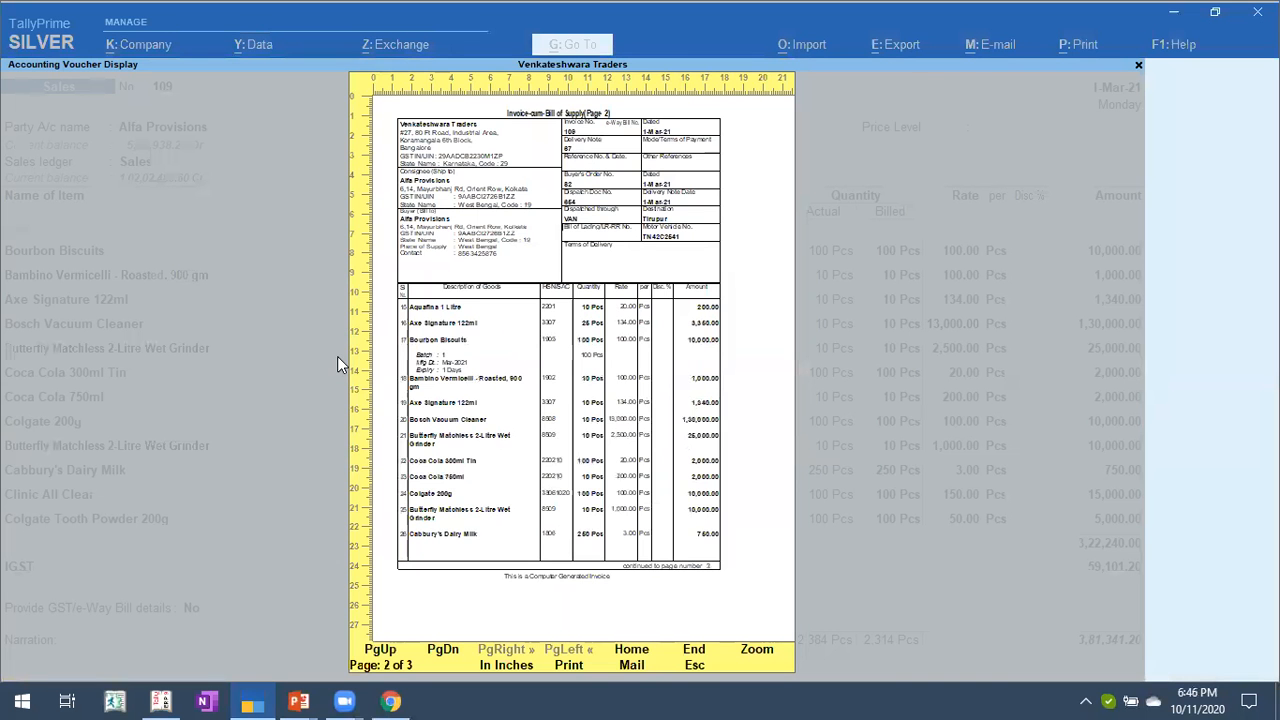
key(Page_Down)
key(Home)
key(End)
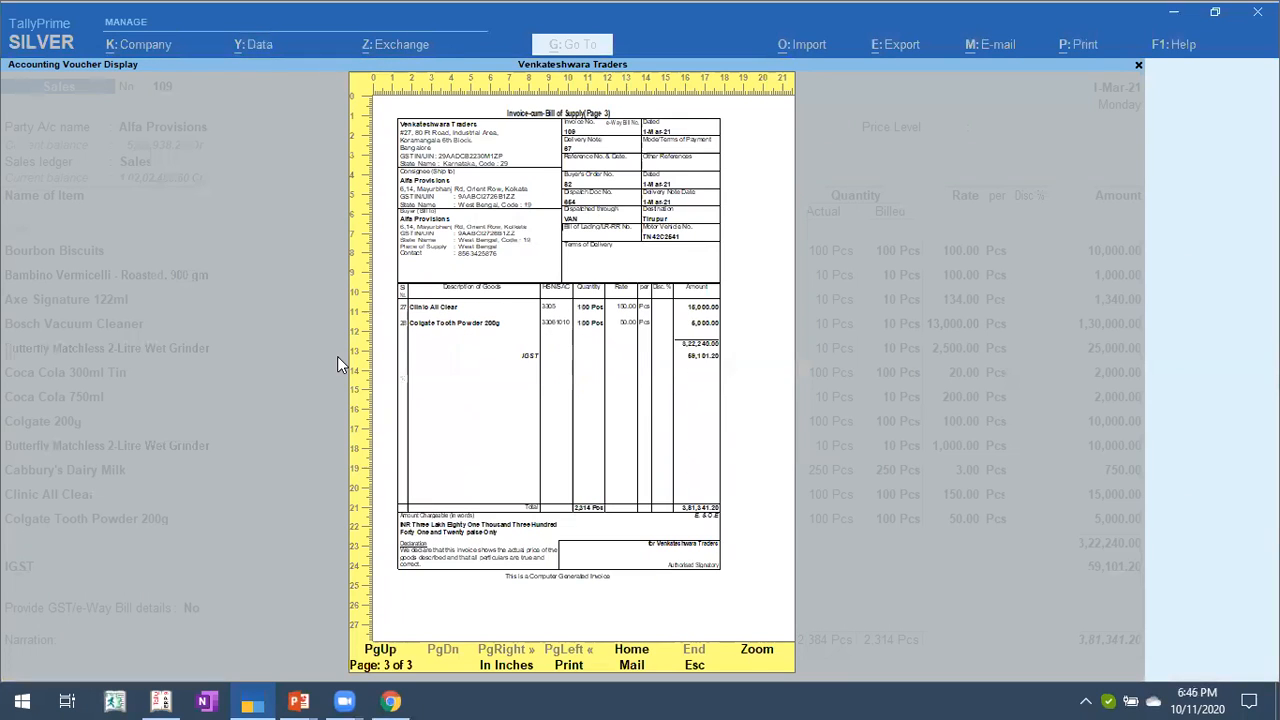
key(Page_Up)
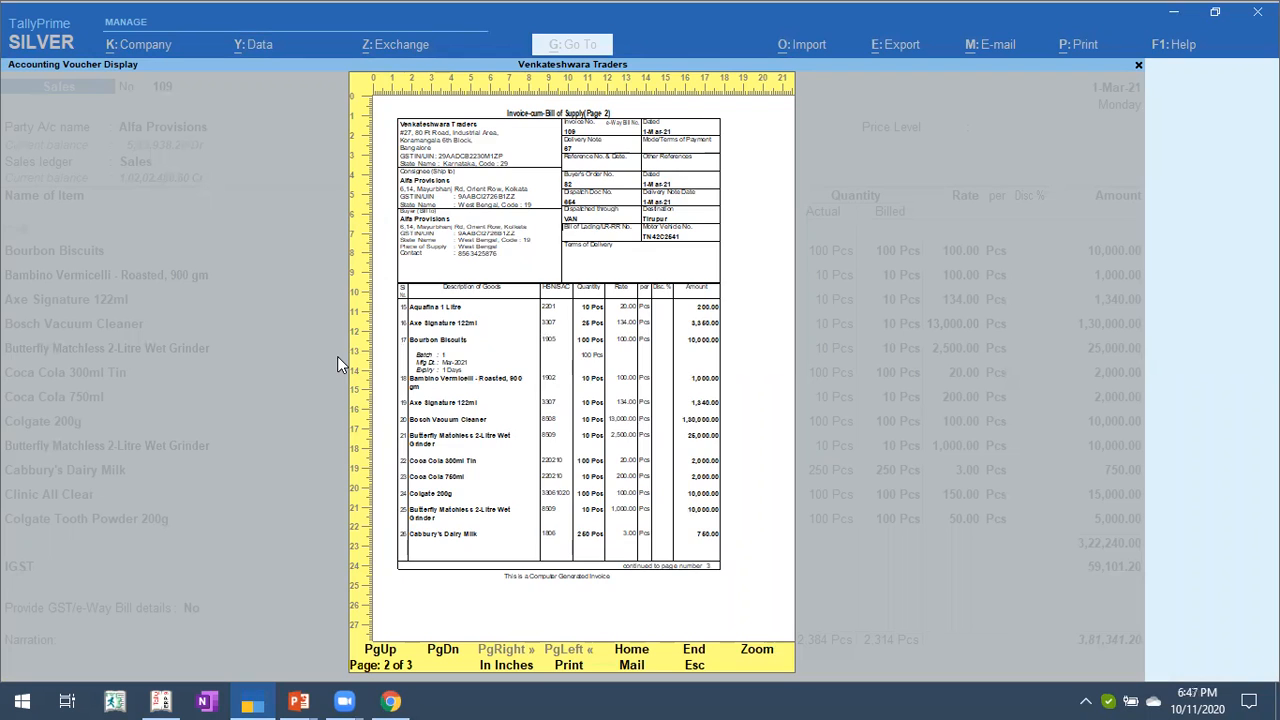
key(Escape)
Filter the print configurations by "Seco" and enable Choose details to show second page onwards.
key(Left)
key(Left)
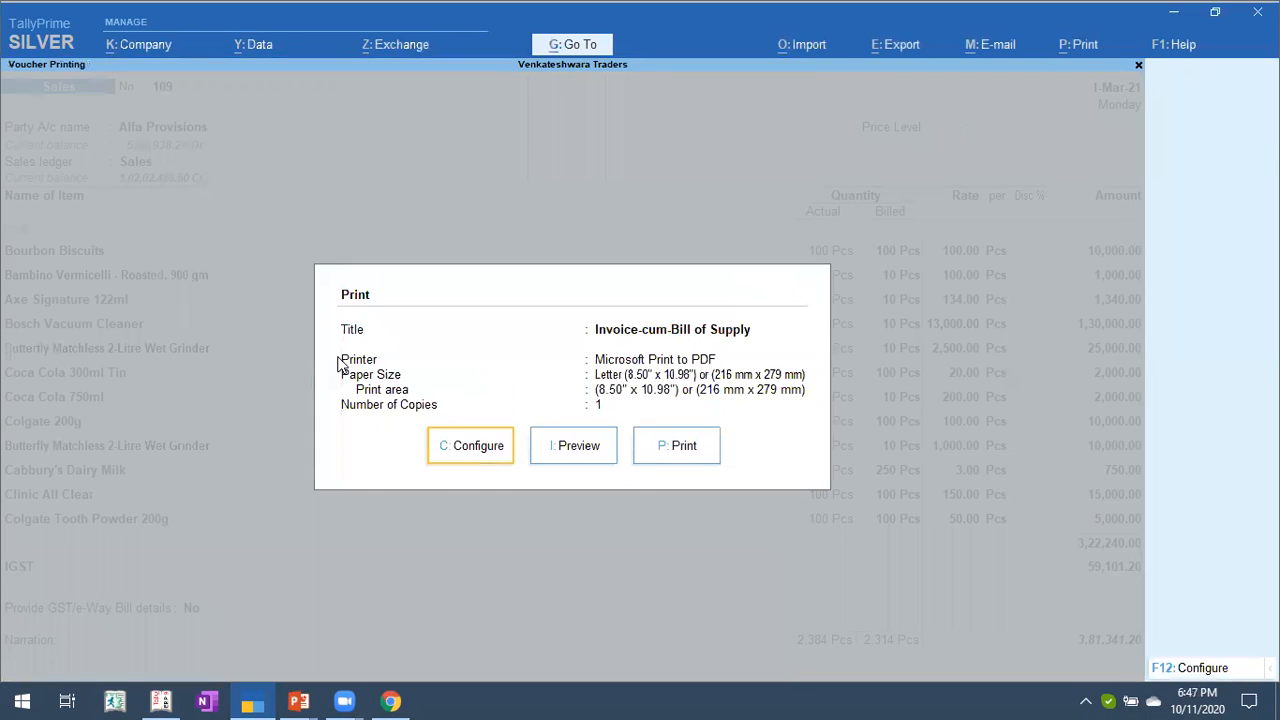
key(Return)
text(pap)
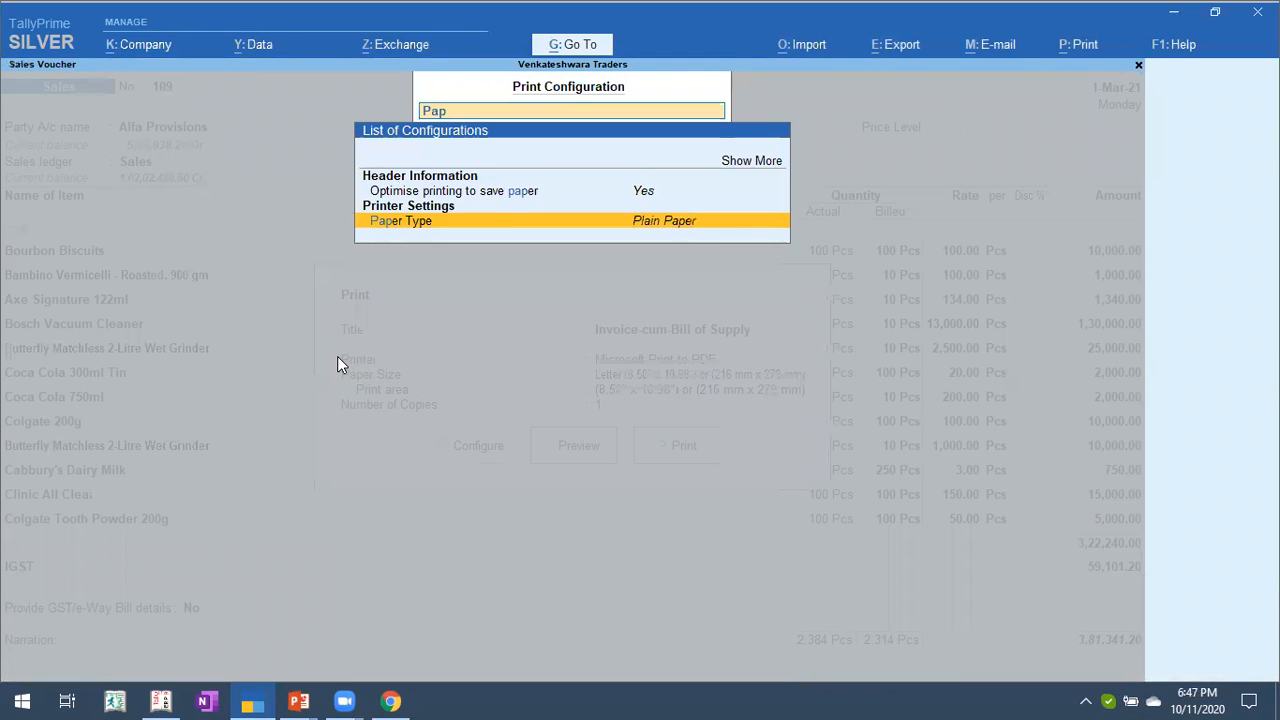
key(BackSpace)
key(BackSpace)
key(BackSpace)
key(Down)
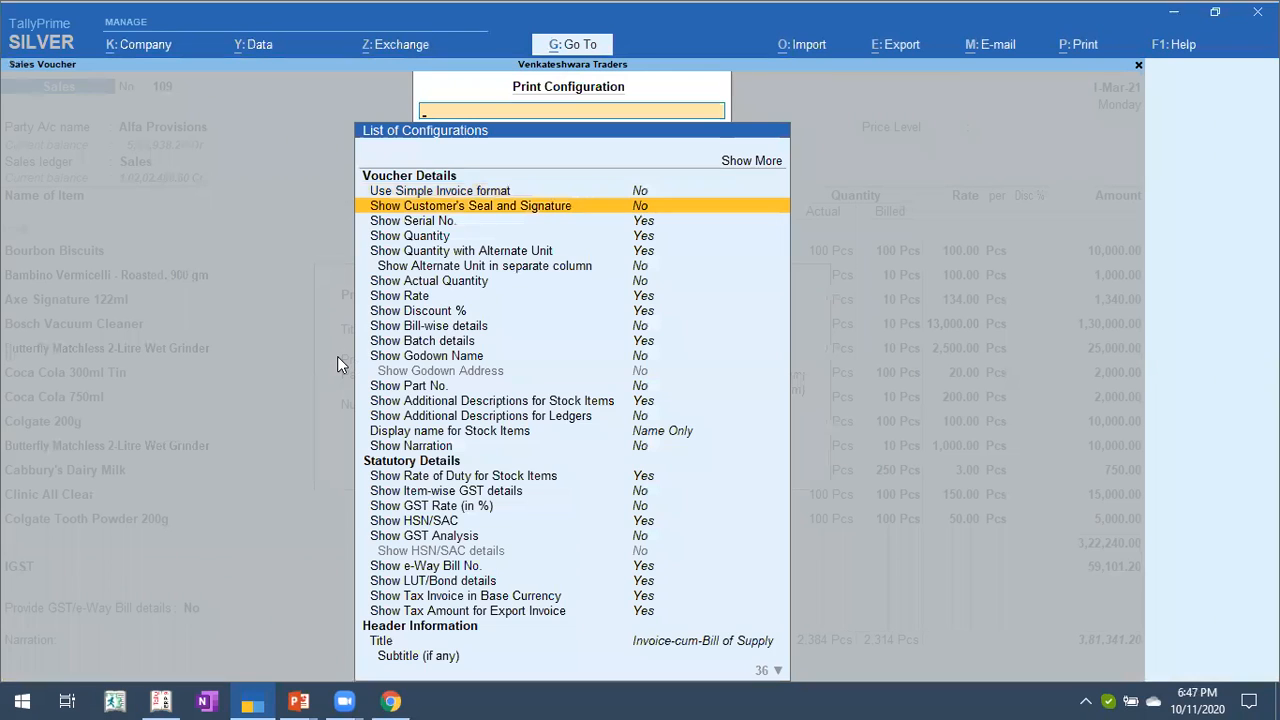
text(Seco)
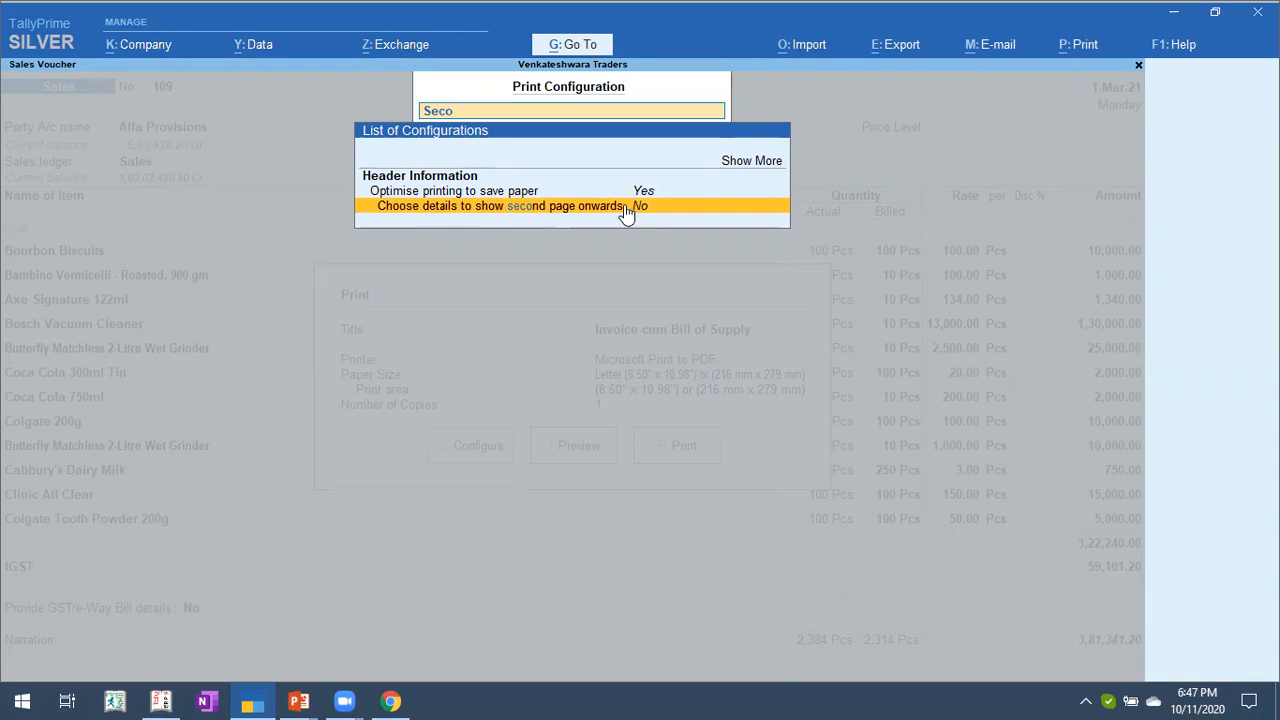
click(716, 201)
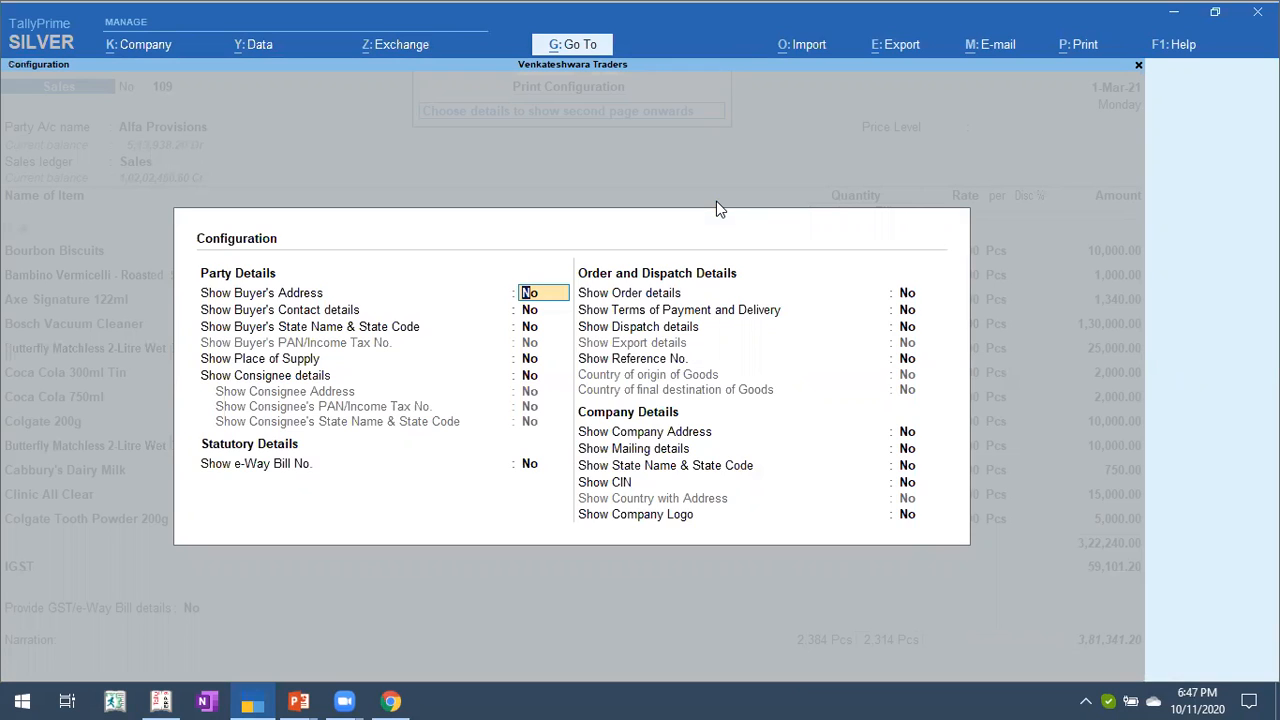
Keep all party, statutory, order and dispatch, and company details at No for the second page onwards, and accept the configuration.
click(530, 310)
key(Return)
key(Return)
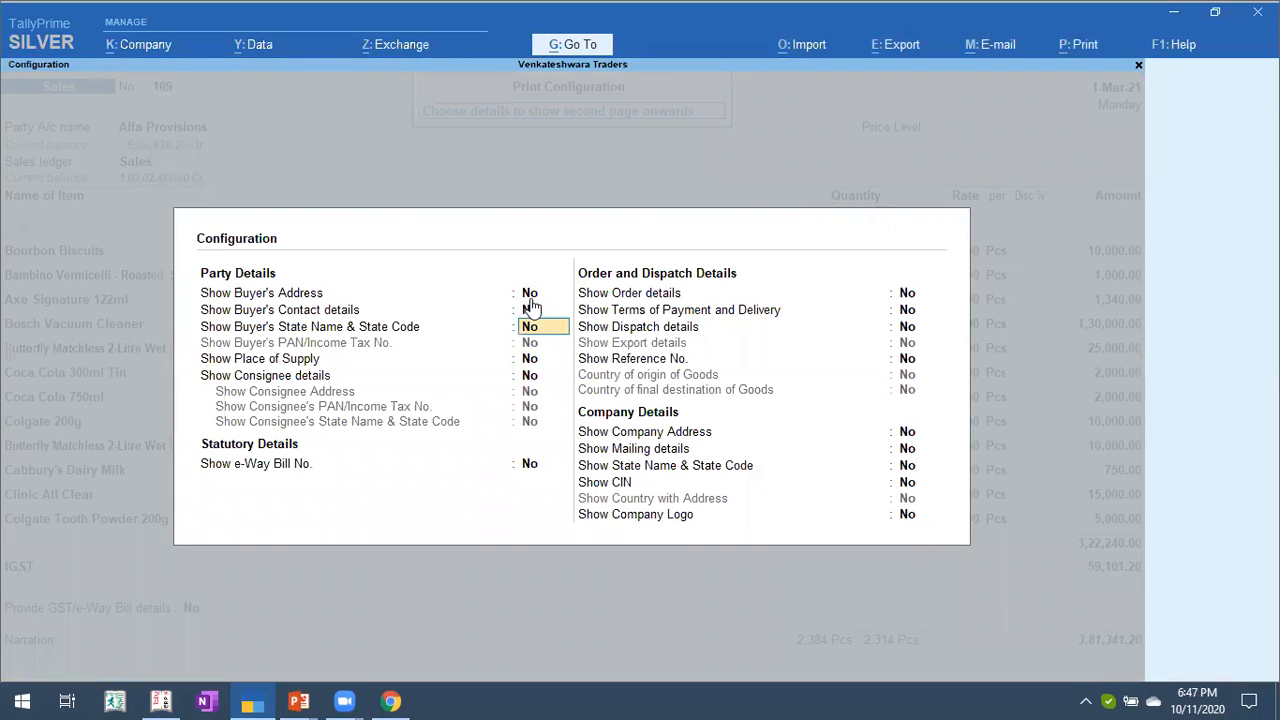
key(Return)
key(Return)
key(Return)
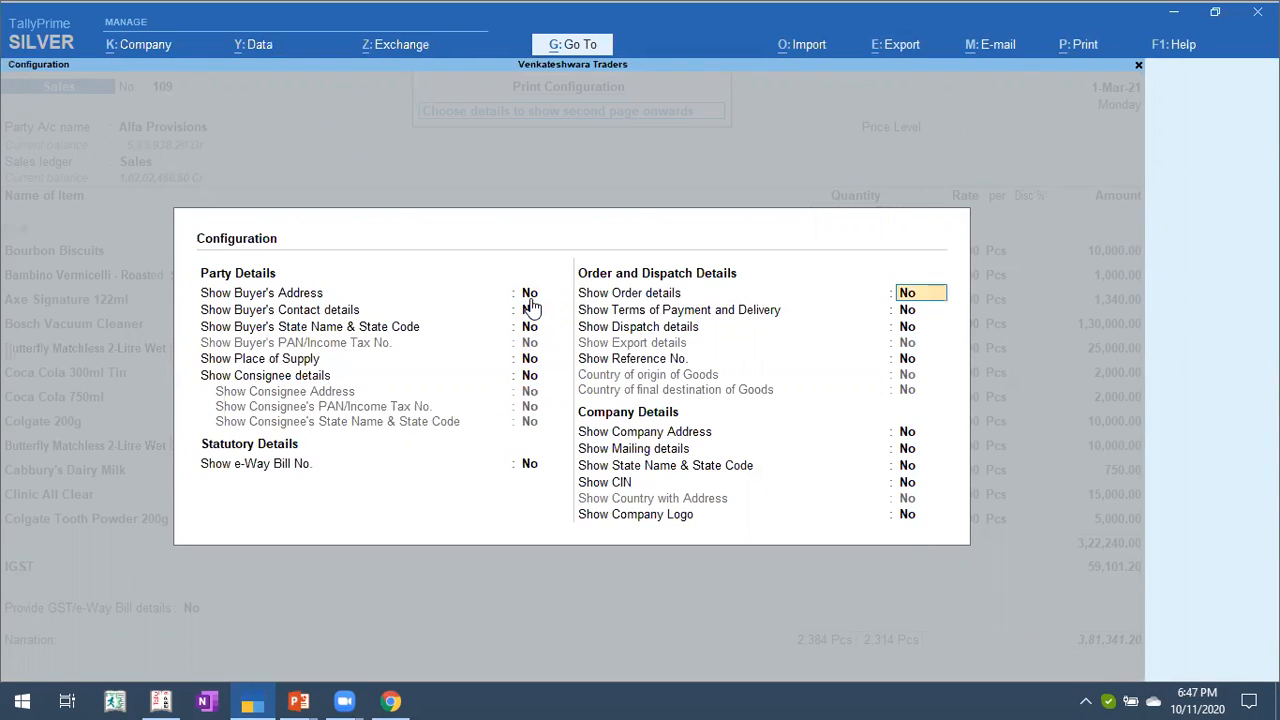
key(Up)
key(Return)
key(Return)
key(Return)
key(Return)
key(Return)
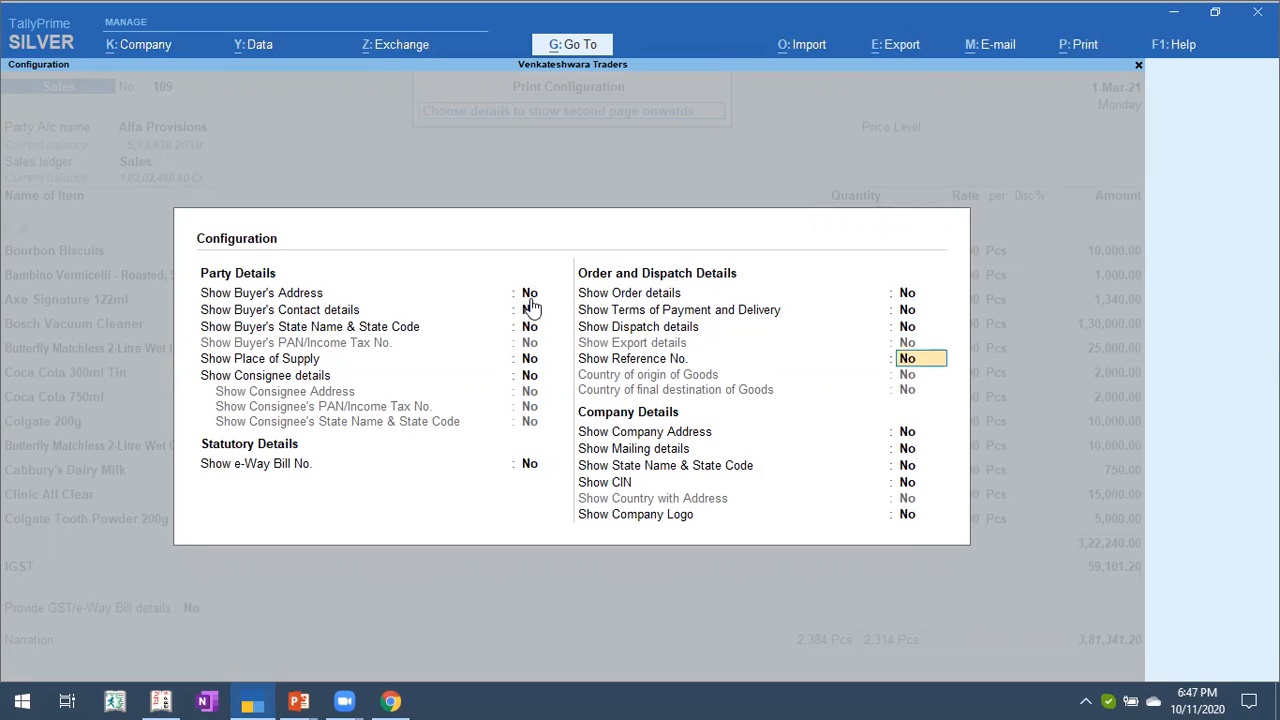
key(Return)
key(Return)
key(Return)
key(Return)
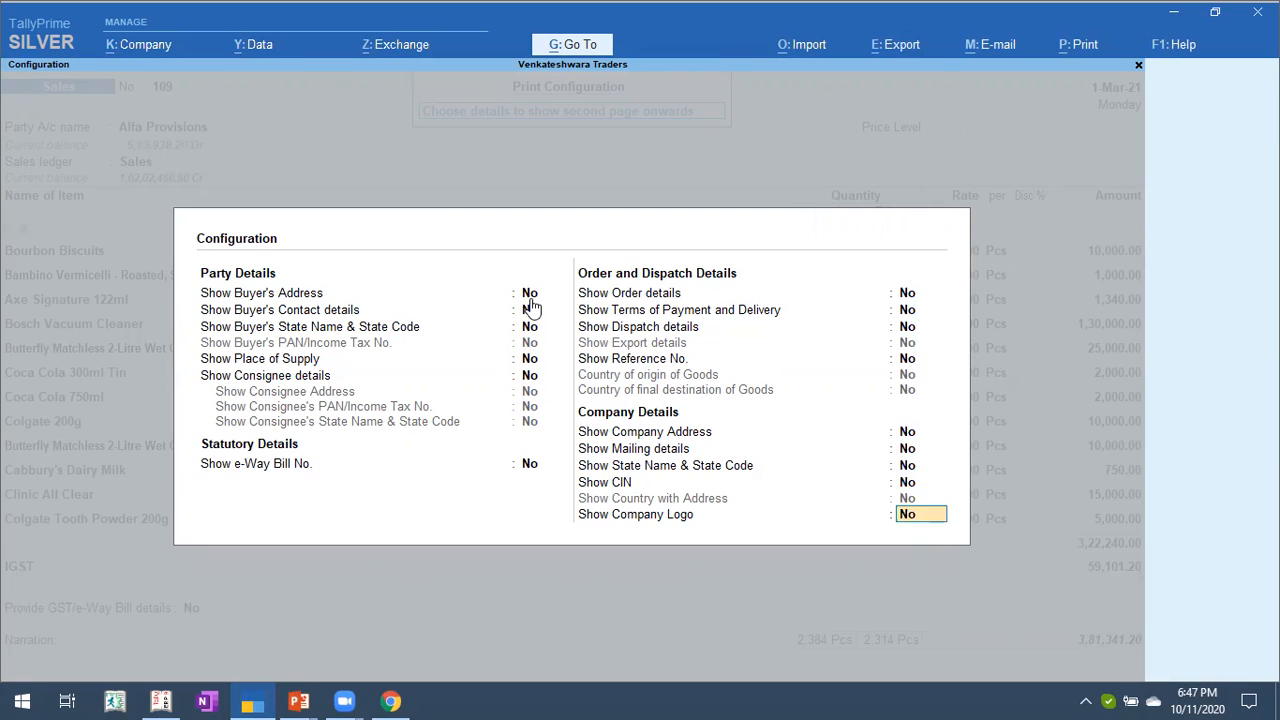
key(Return)
key(Escape)
key(Escape)
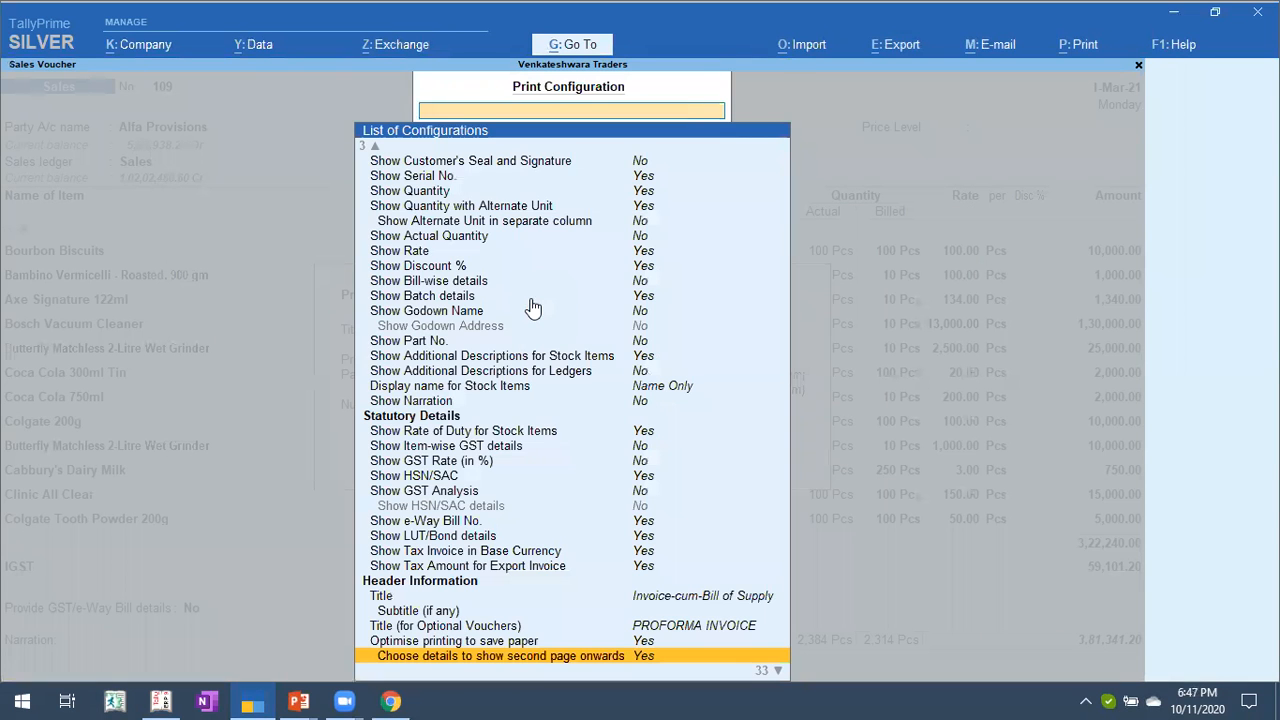
Preview the invoice again, examine enlarged page 1 and the header and items on page 2, and close the preview.
key(Right)
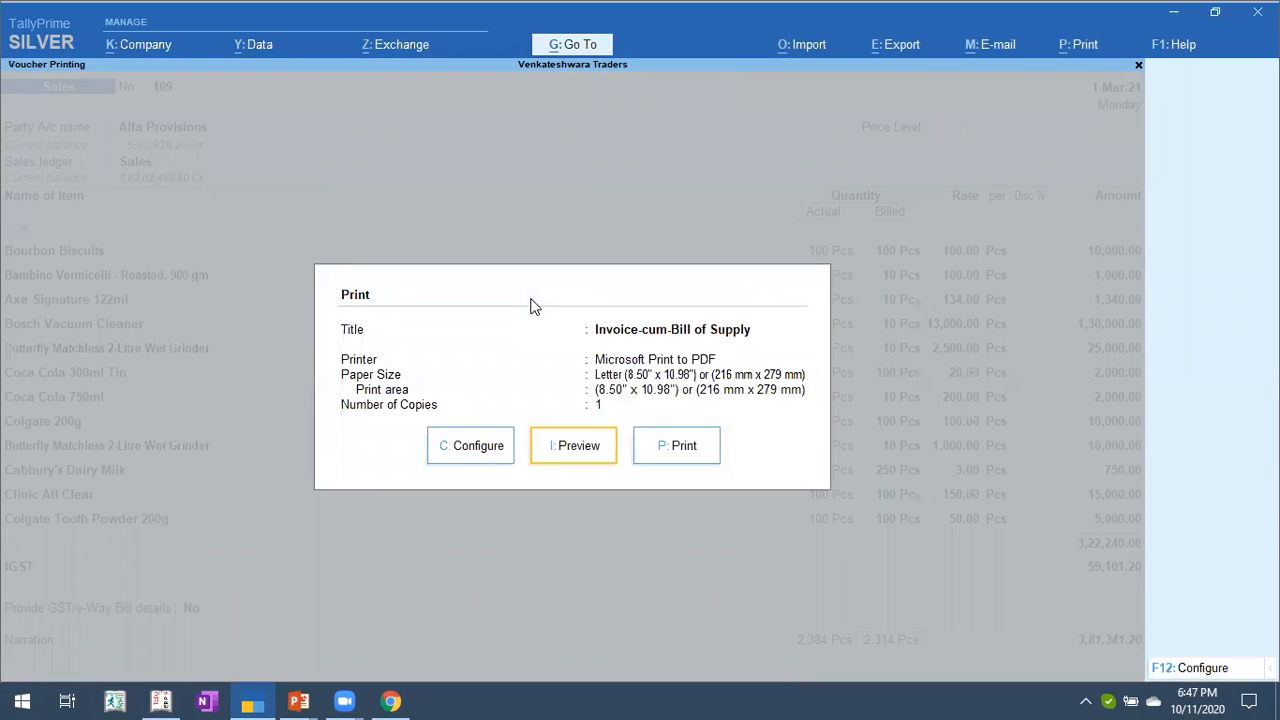
key(Return)
key(Page_Down)
key(Page_Up)
key(alt+z)
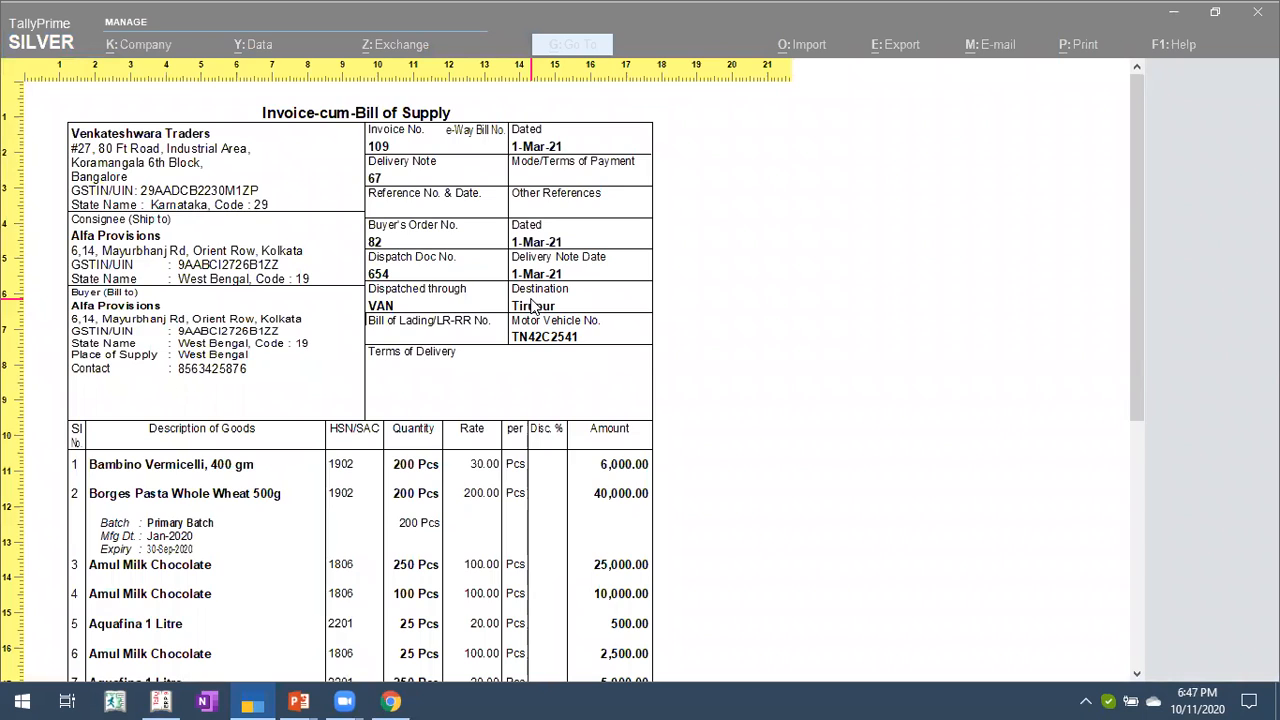
key(alt+z)
key(Page_Down)
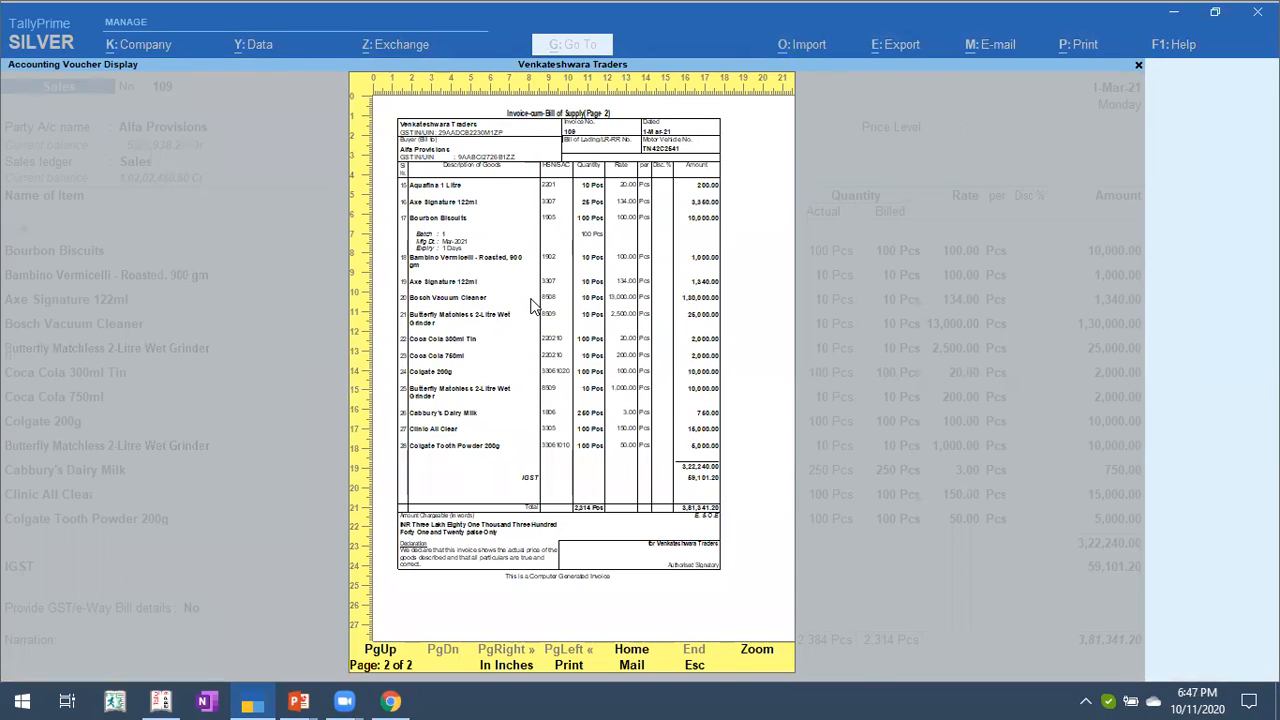
key(alt+z)
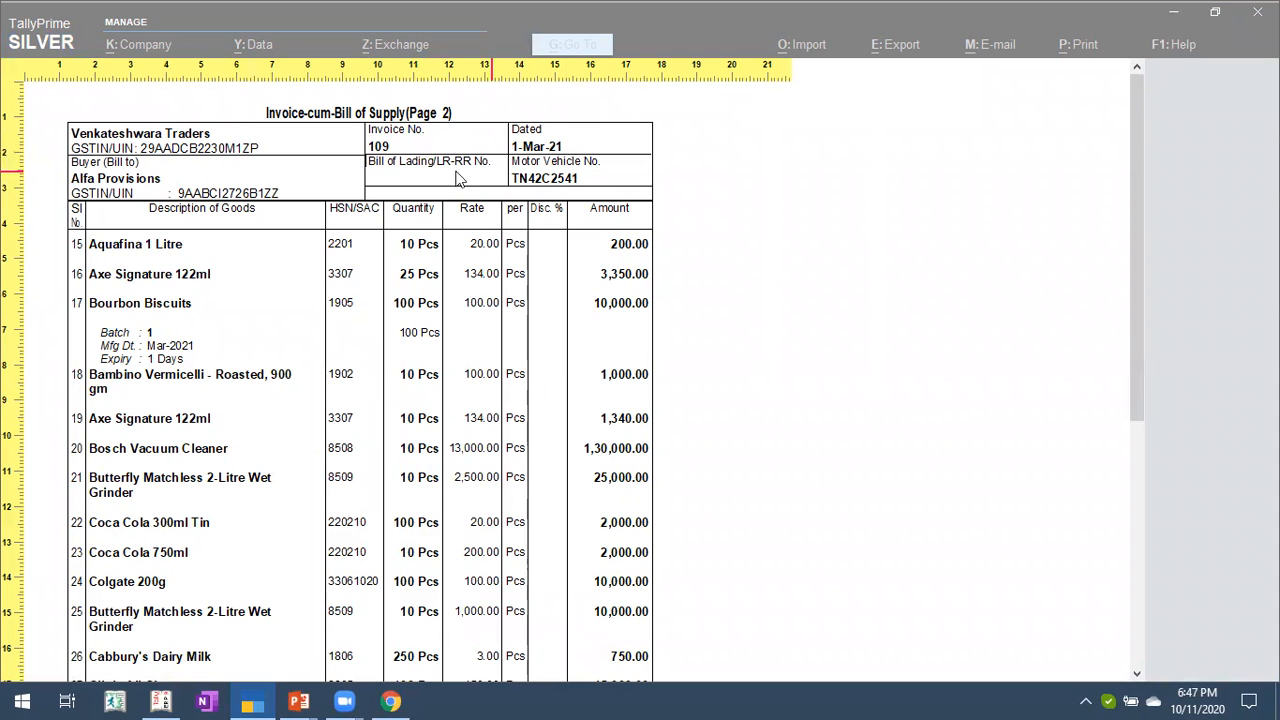
scroll(490, 240, down, 1)
scroll(488, 241, down, 3)
scroll(478, 234, up, 5)
key(Escape)
key(Escape)
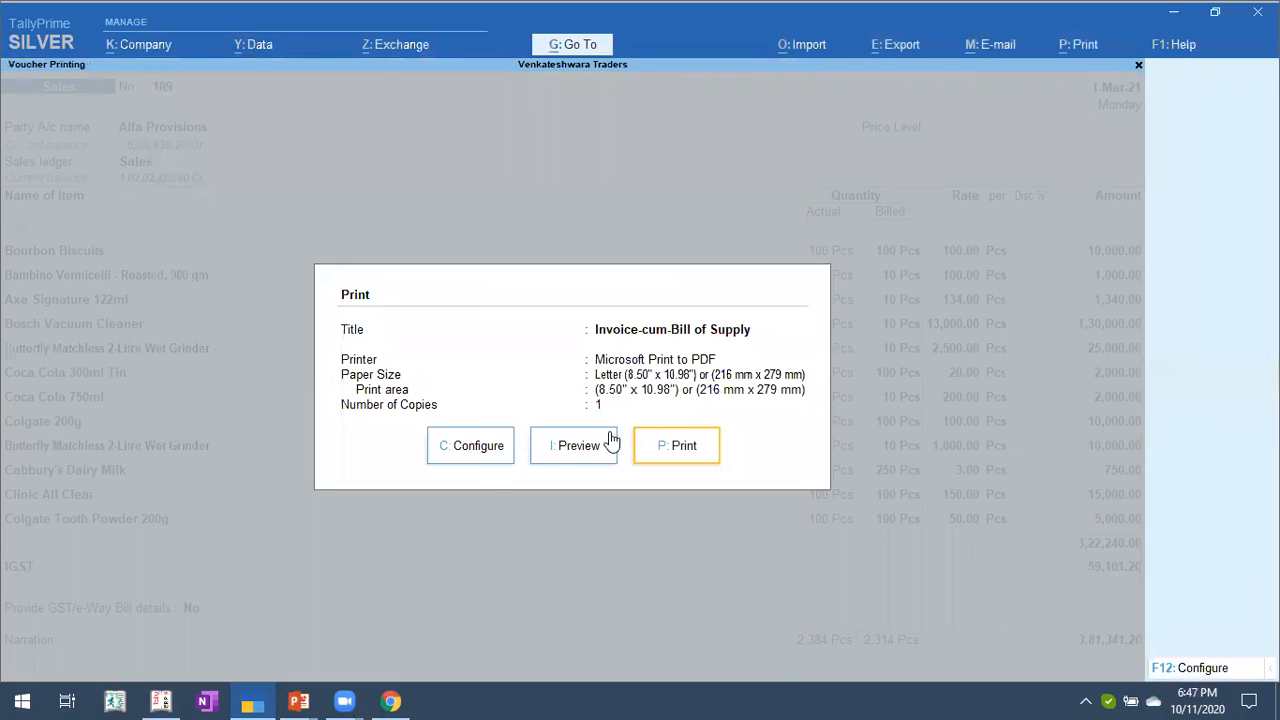
Filter the print configurations by "Second" and set Choose details to show second page onwards to No.
click(472, 456)
text(Second)
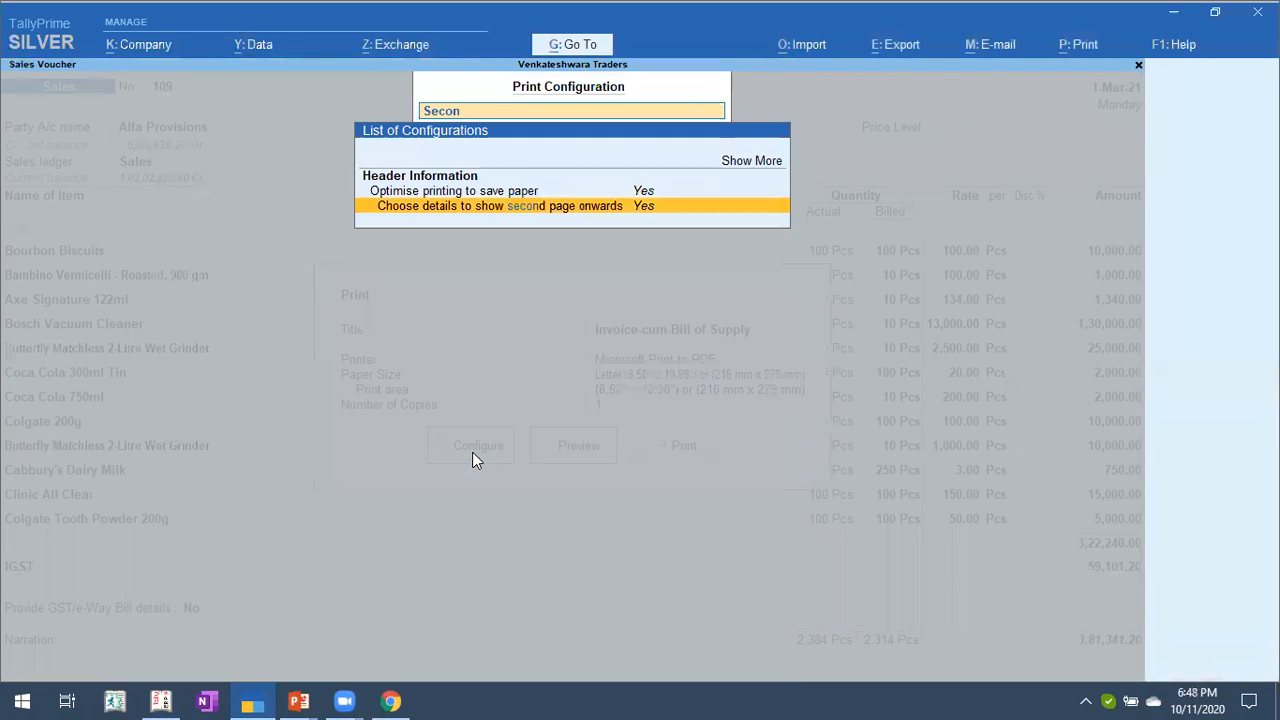
key(Return)
key(Down)
key(Up)
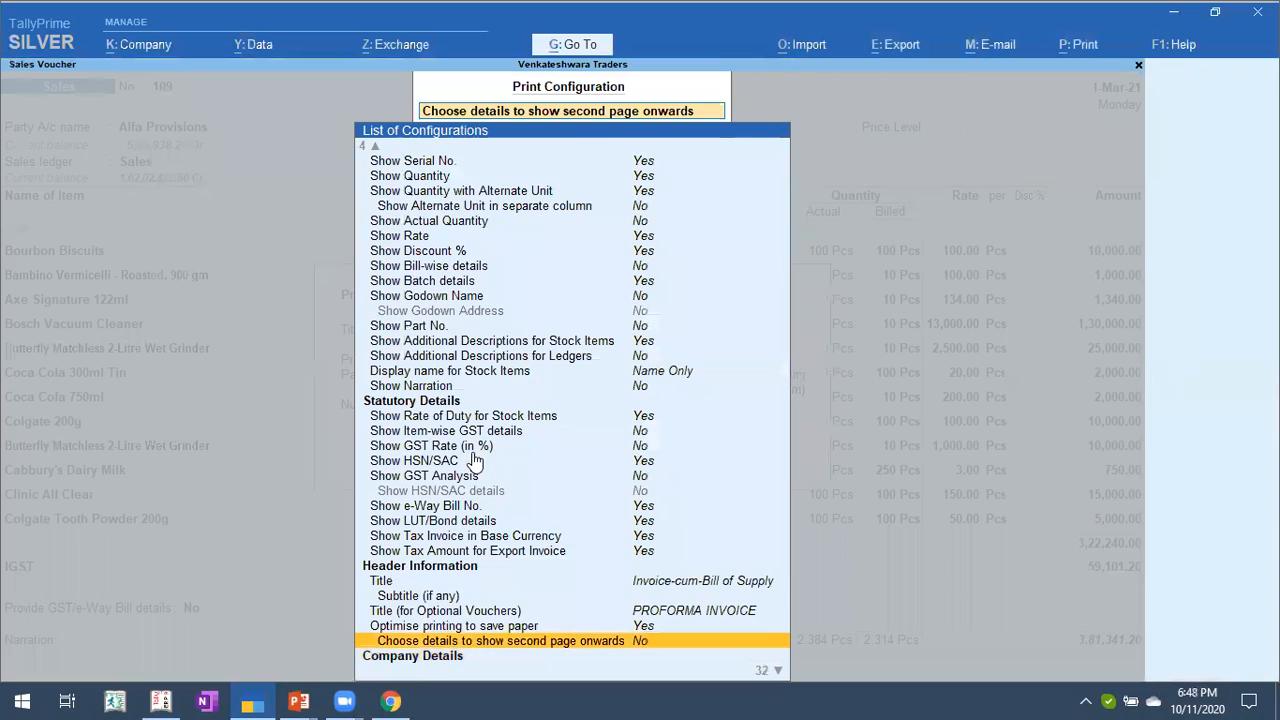
Set Choose details to show second page onwards to Yes, accept its detail settings, and generate the invoice preview.
key(Return)
text(y)
key(Return)
key(ctrl+a)
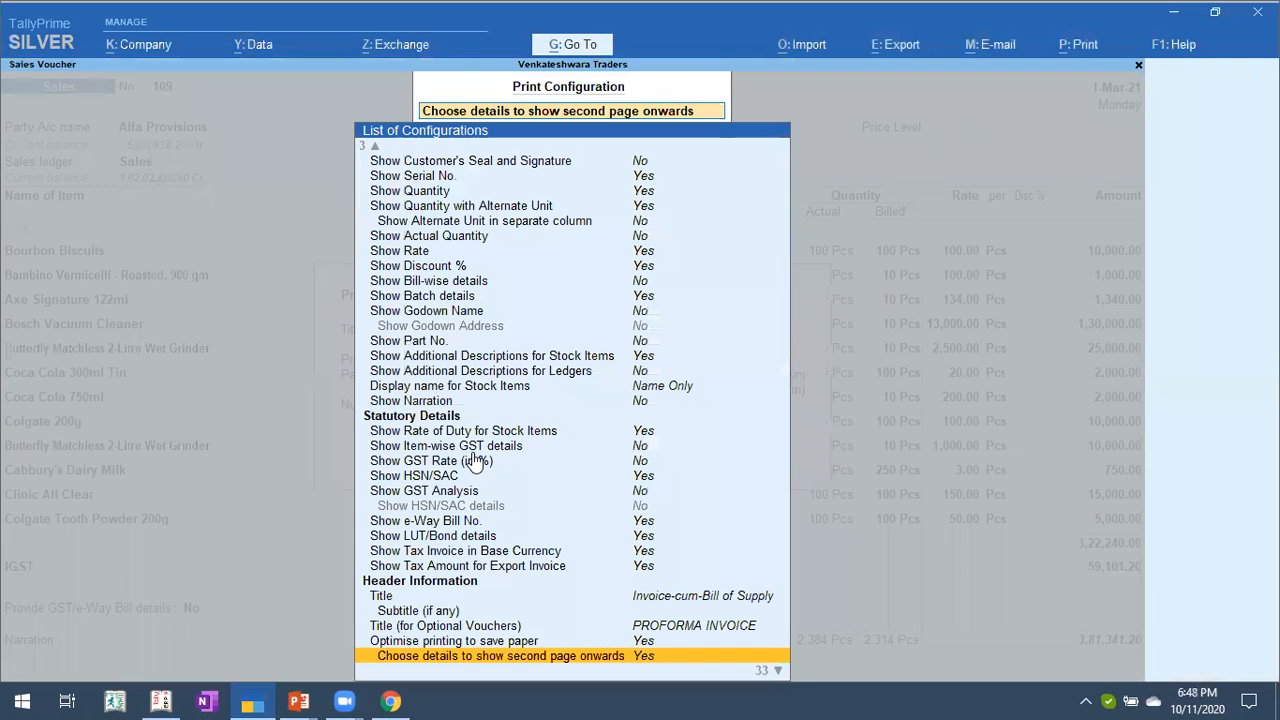
key(ctrl+a)
key(i)
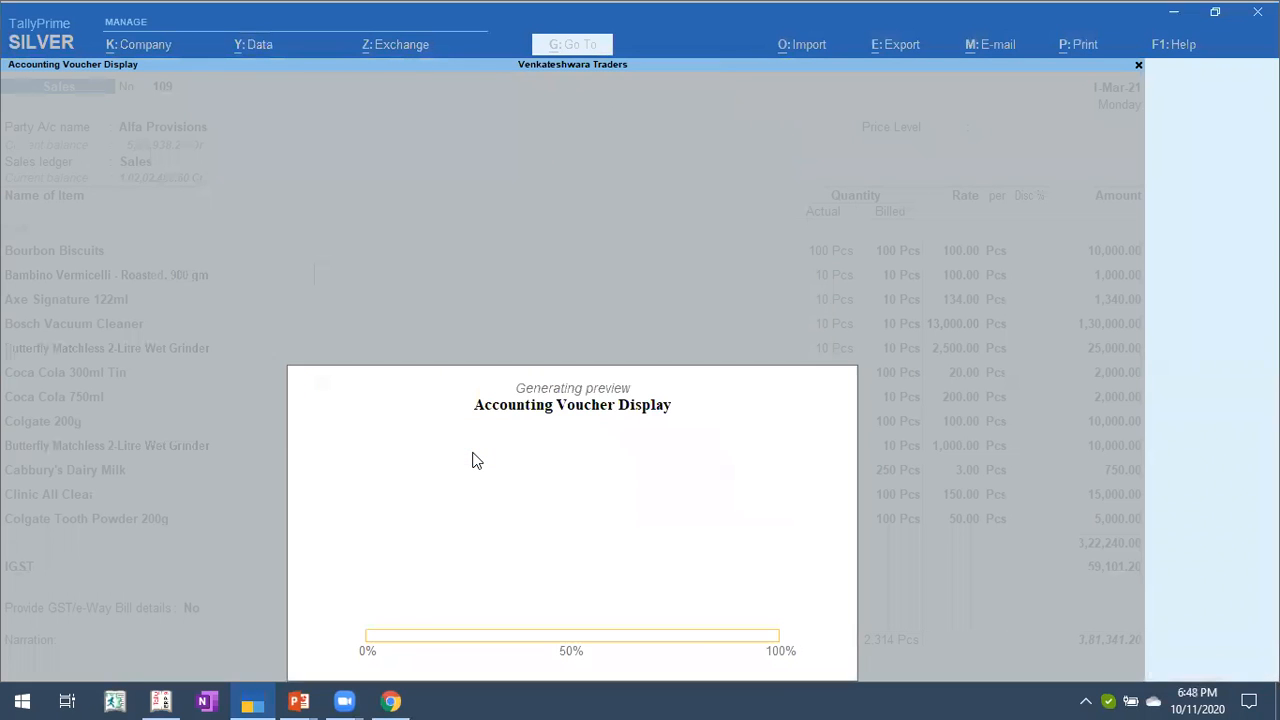
Examine page 2 of the invoice preview enlarged, compare its header with page 1, and close the preview.
key(Page_Down)
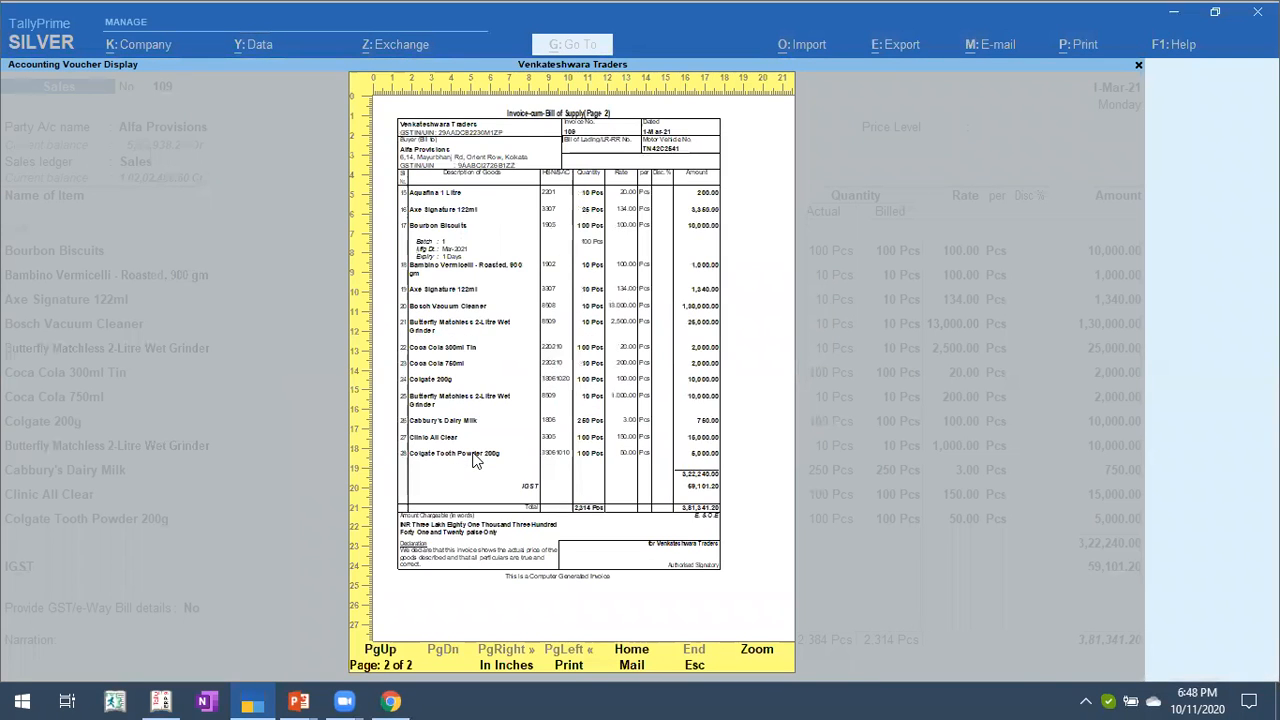
key(alt+z)
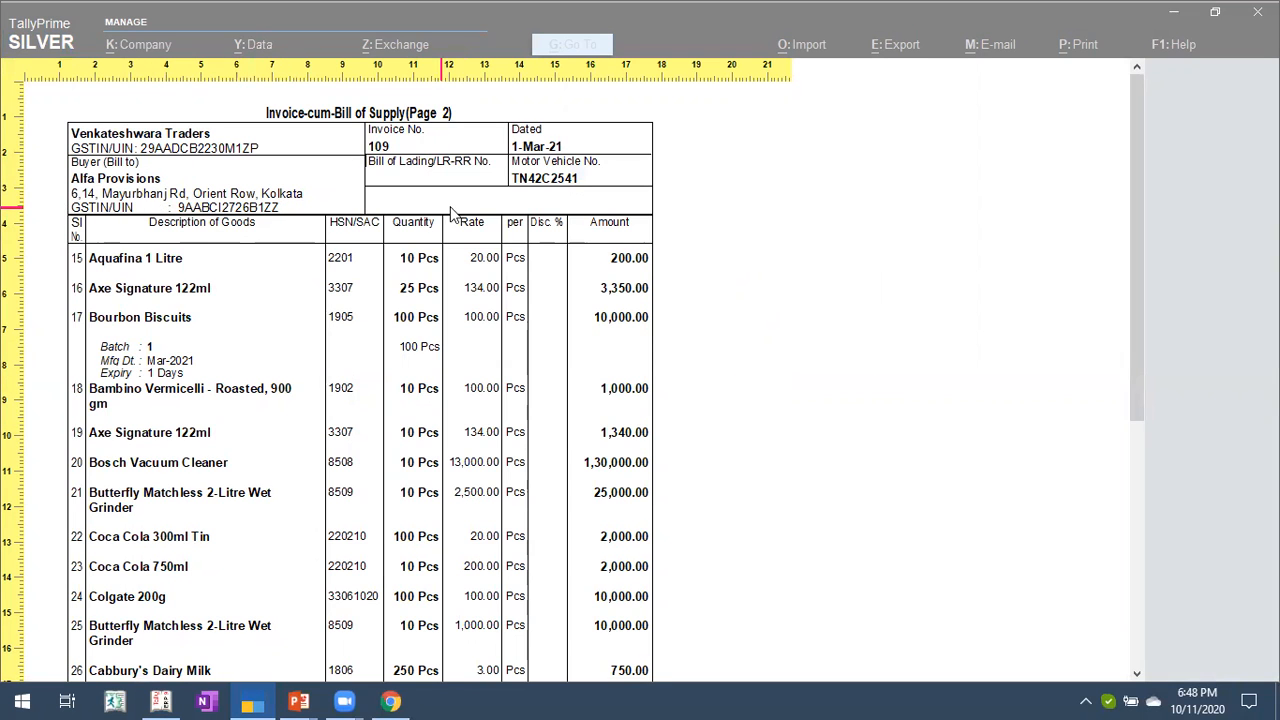
scroll(395, 405, up, 5)
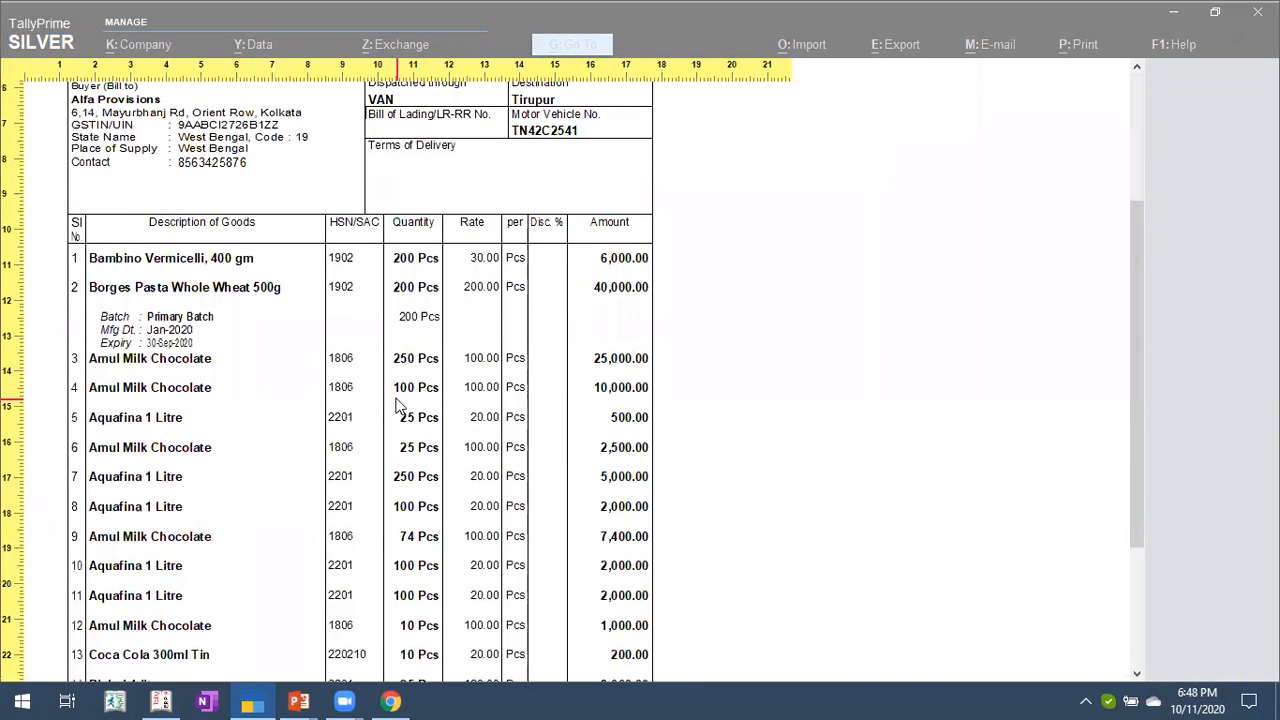
scroll(395, 405, down, 6)
scroll(395, 405, up, 7)
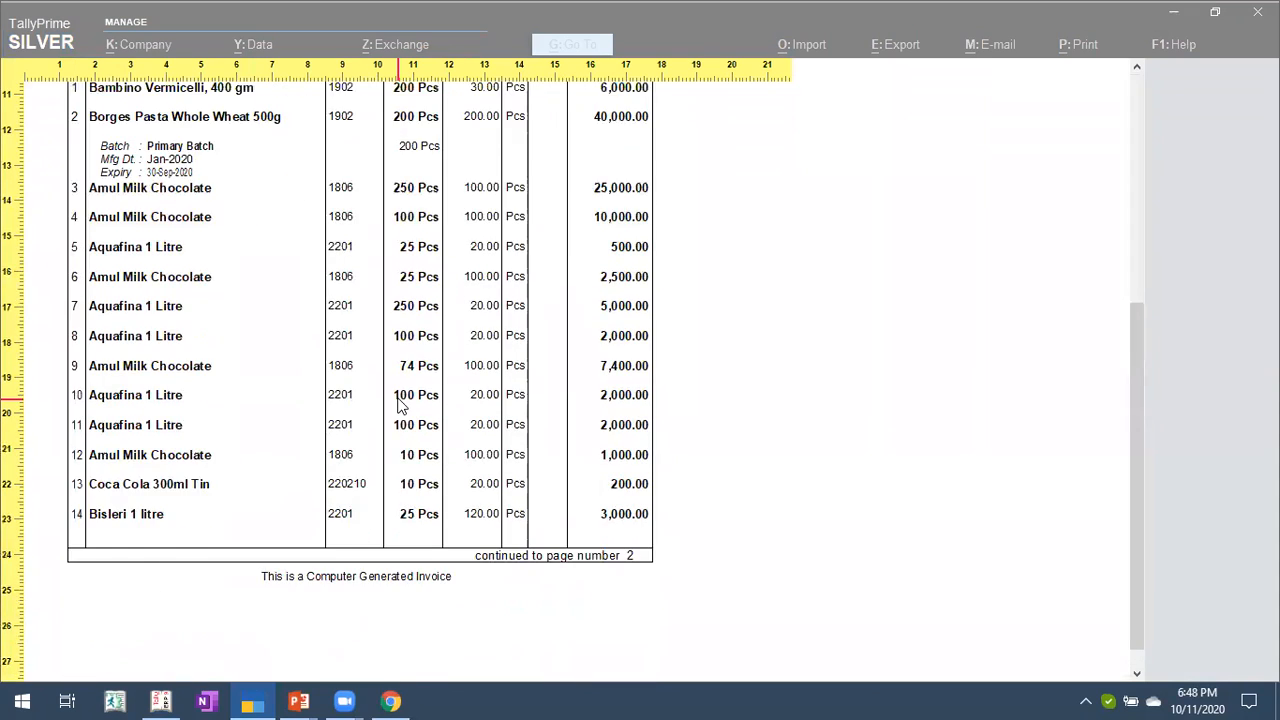
scroll(398, 405, up, 1)
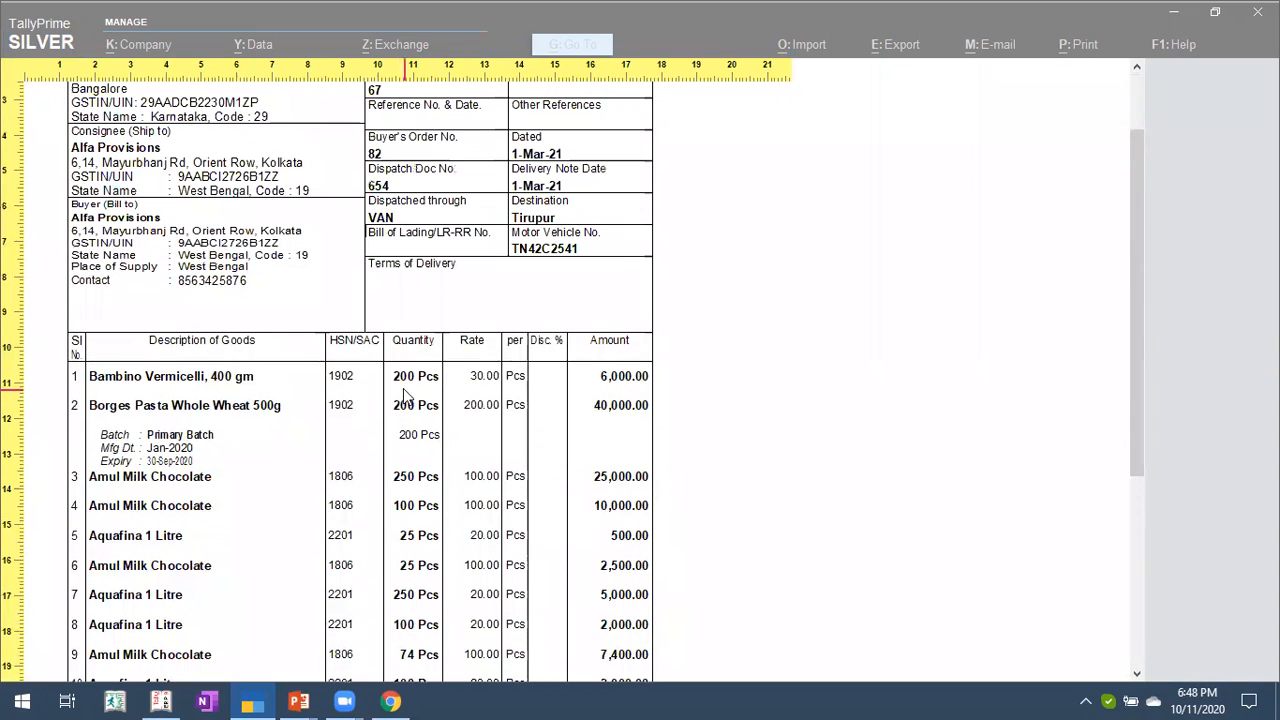
key(Escape)
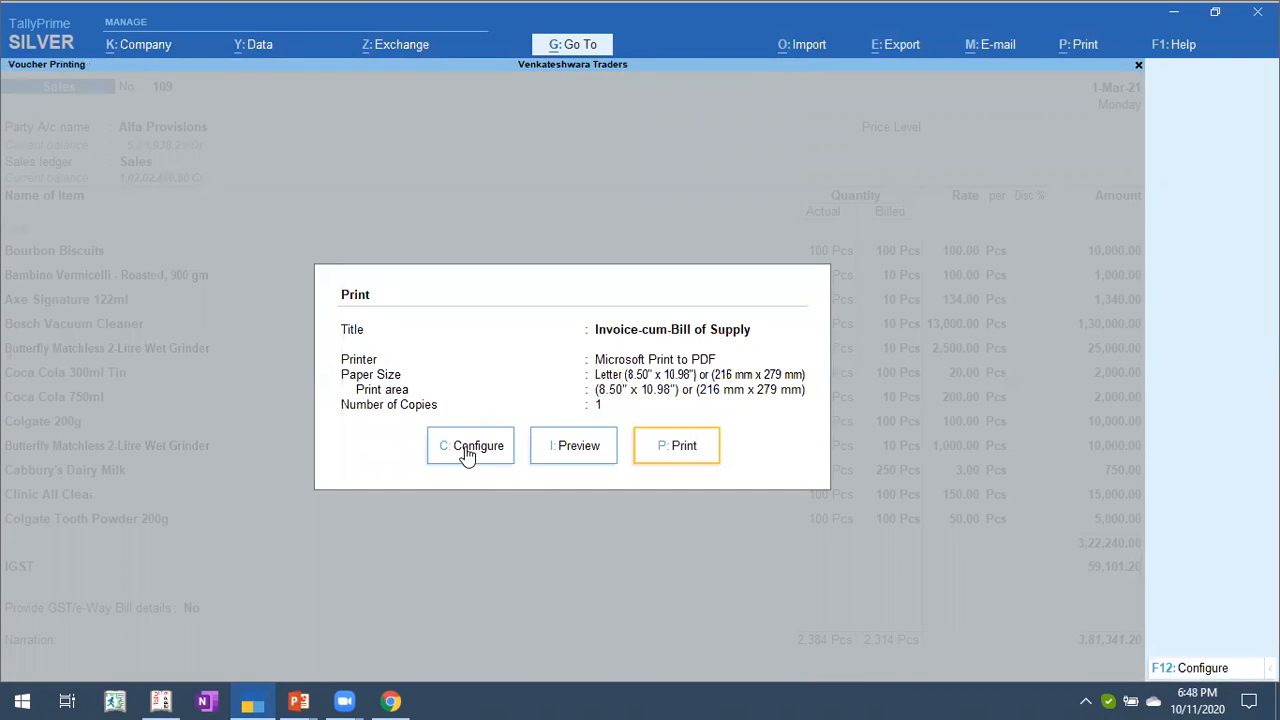
Find the Printer setting in the print configuration, review the available printers, and keep Microsoft Print to PDF without changing its document properties.
click(466, 452)
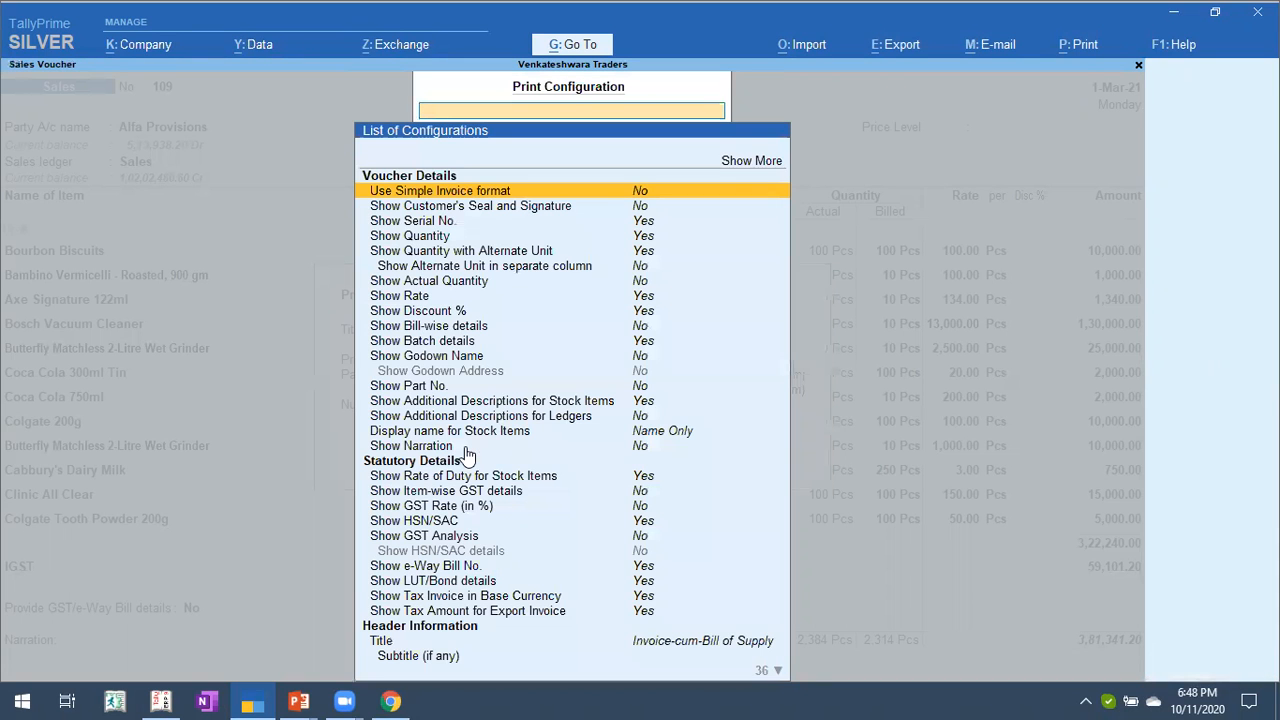
text(Prin)
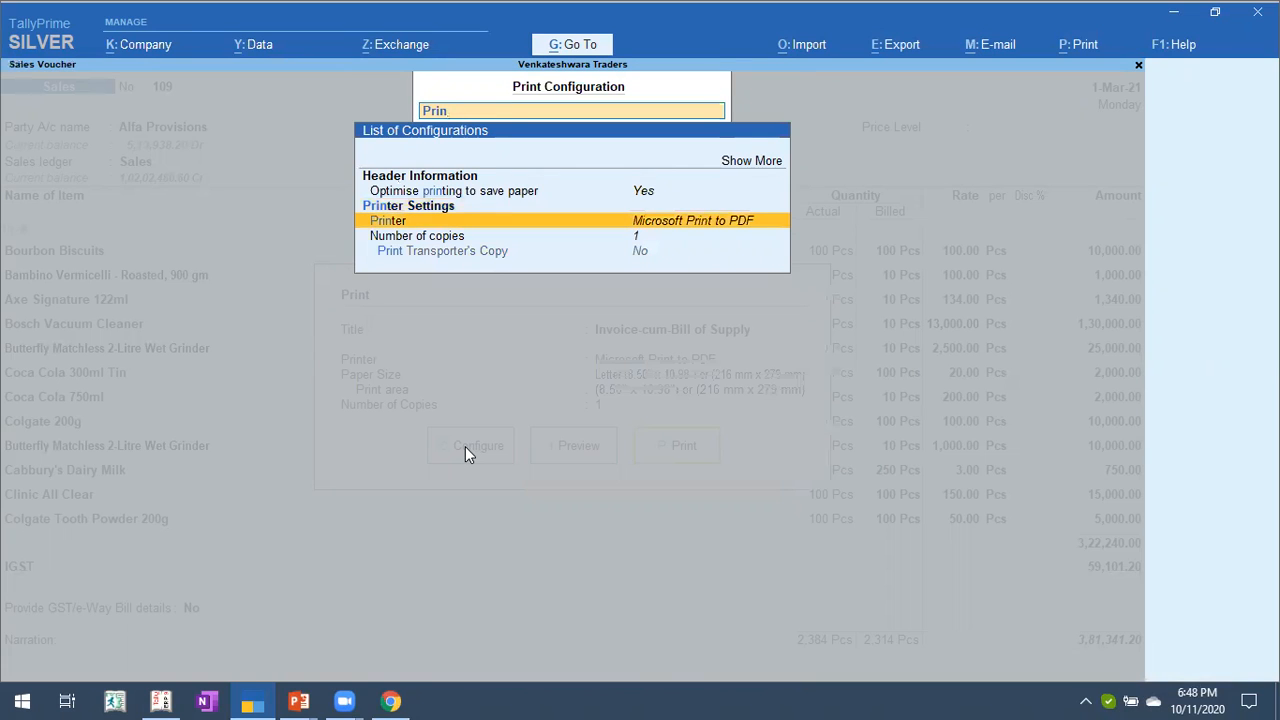
key(Return)
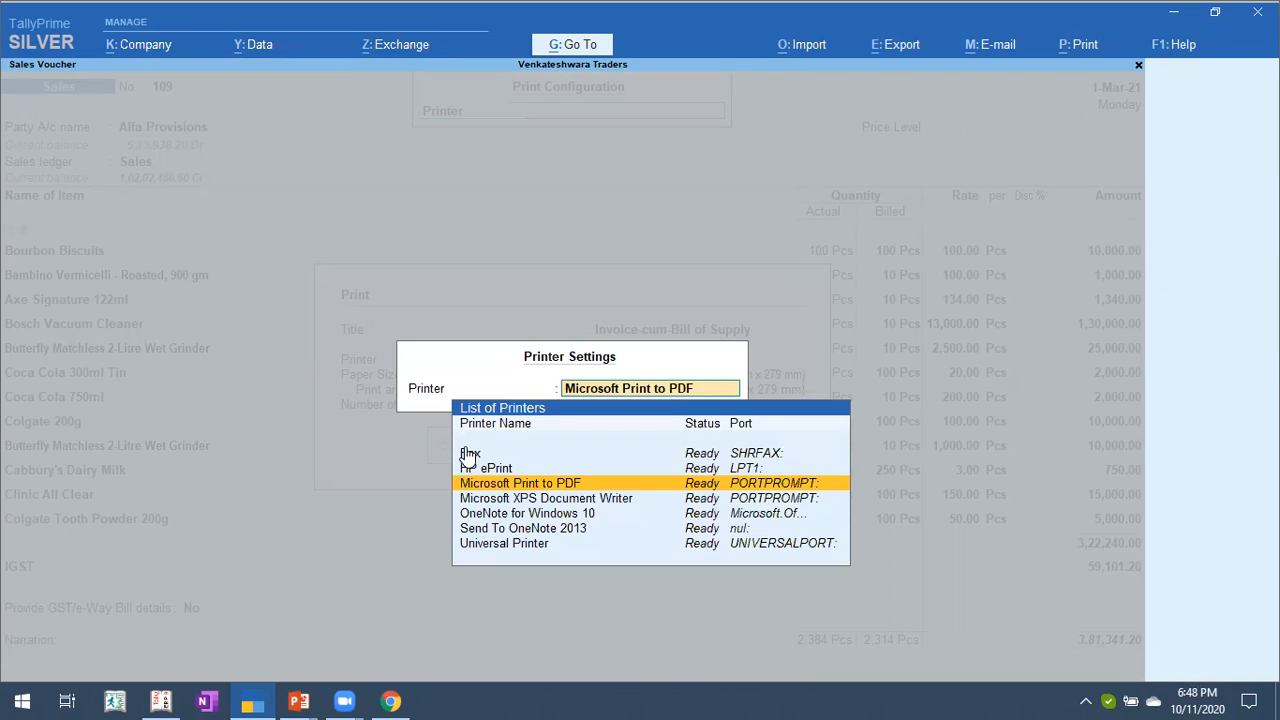
key(Down)
key(Down)
key(Down)
key(Down)
key(Up)
key(Up)
key(Up)
key(Up)
key(Up)
key(Up)
key(Down)
key(Down)
key(Return)
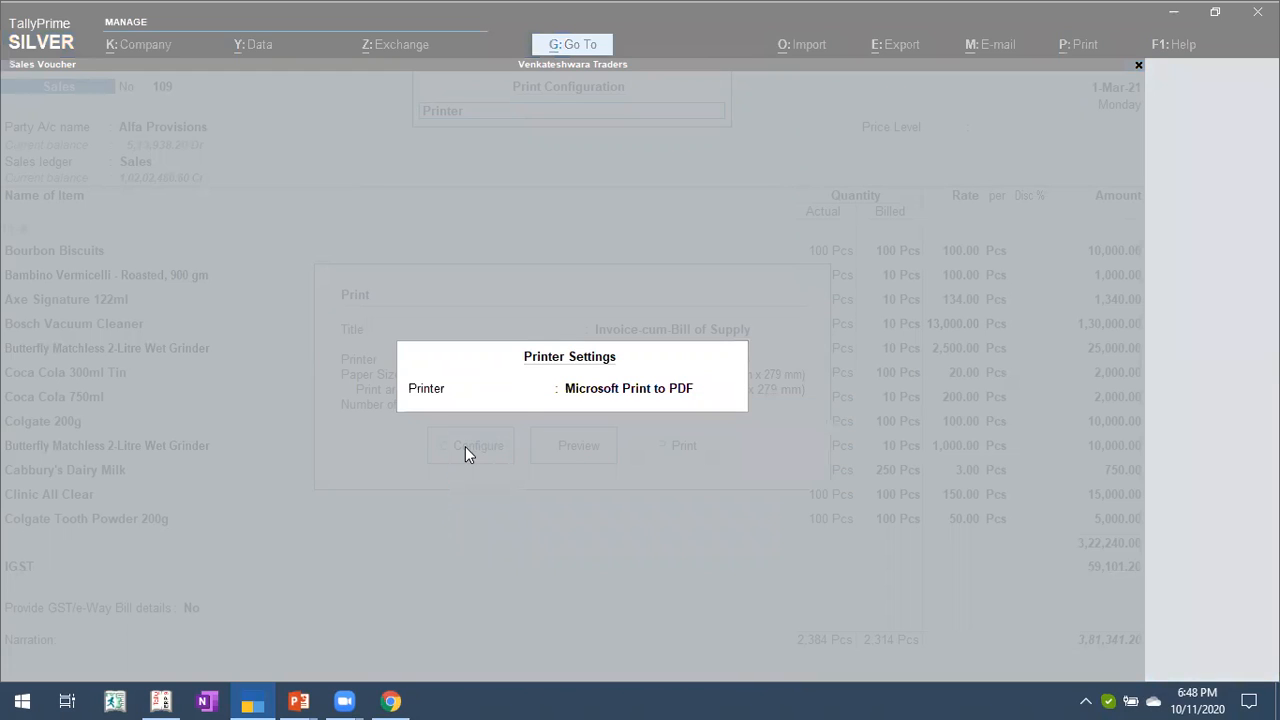
click(430, 441)
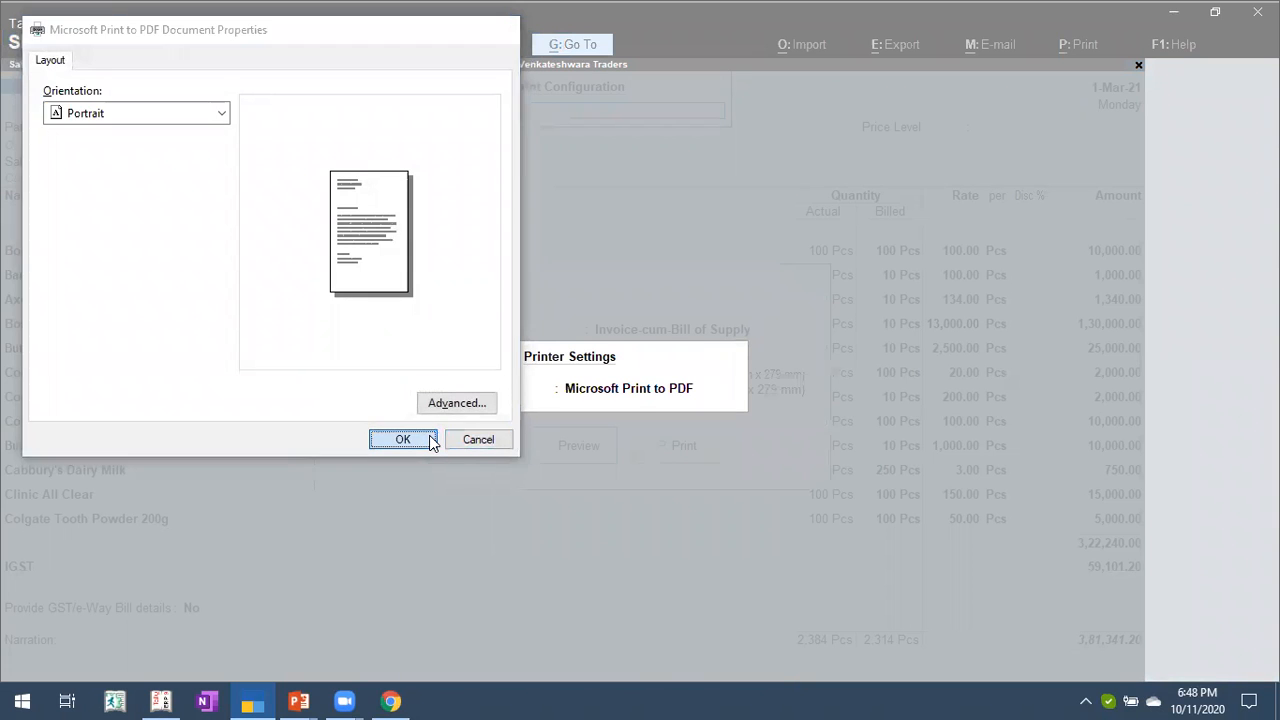
key(Escape)
Expand the print configuration to show more options, find Paper Type, and keep it at Plain Paper.
click(467, 460)
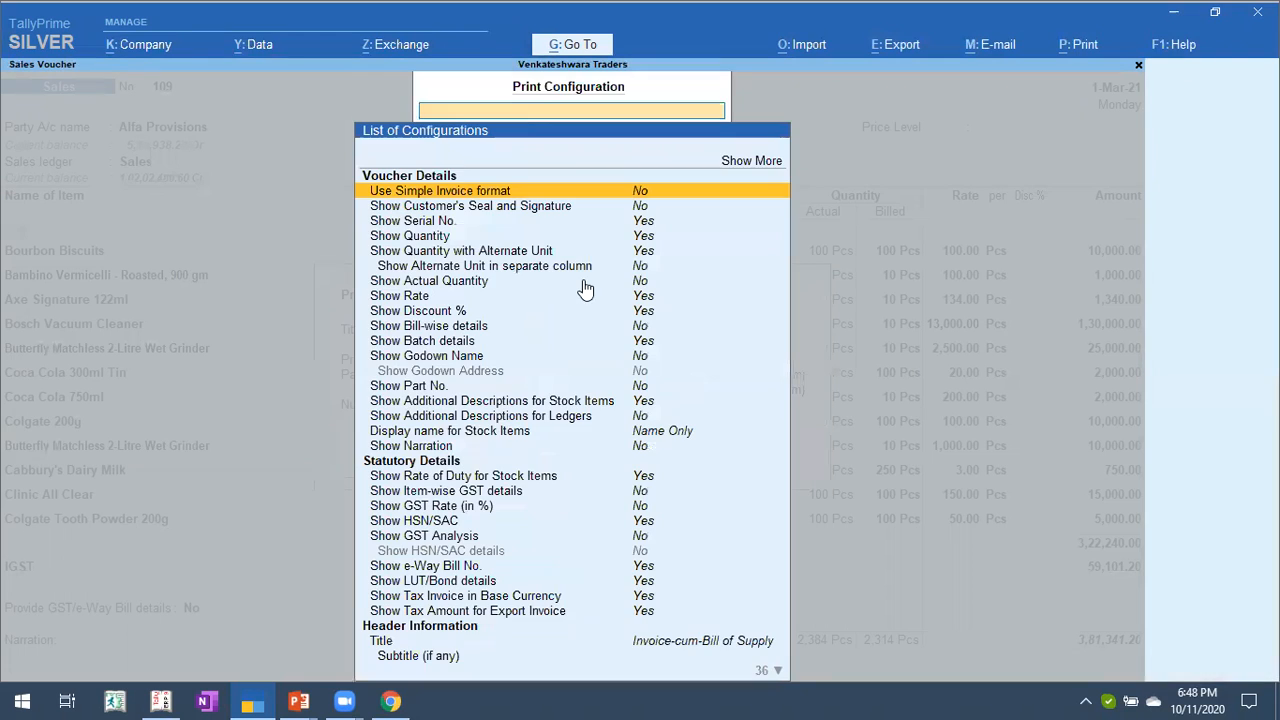
text(Paper)
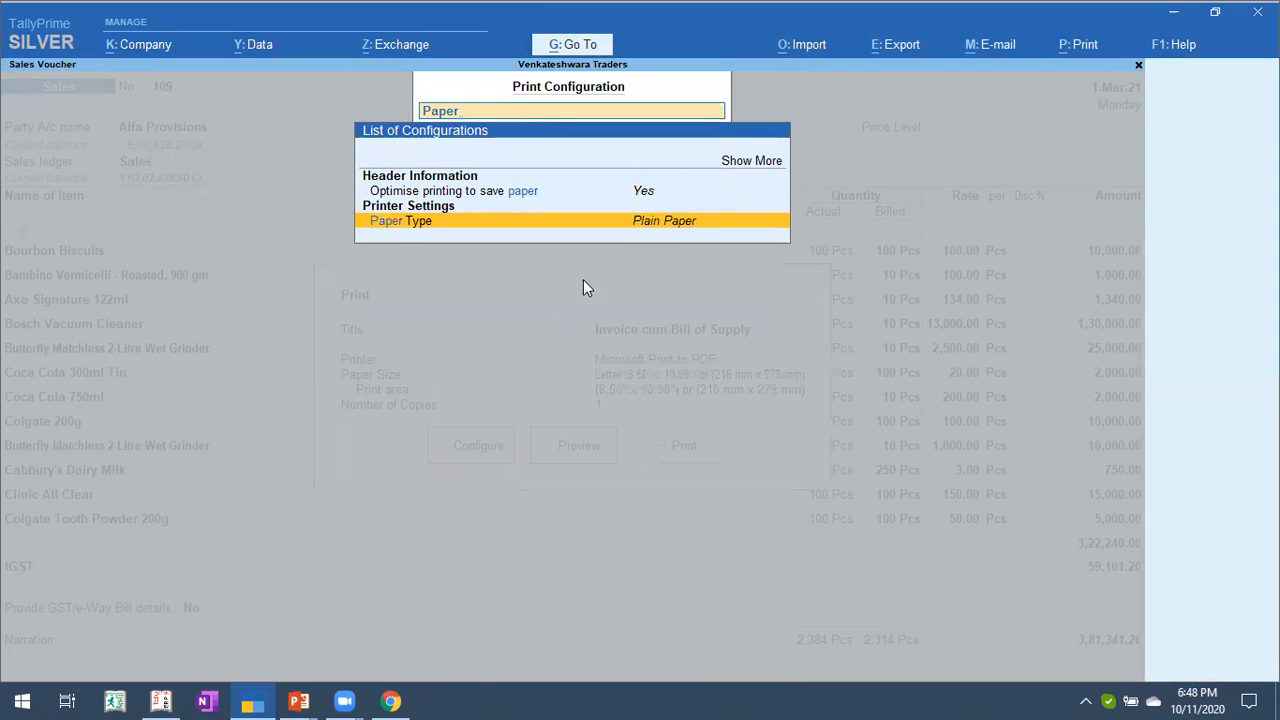
key(Up)
key(Up)
key(Up)
key(Return)
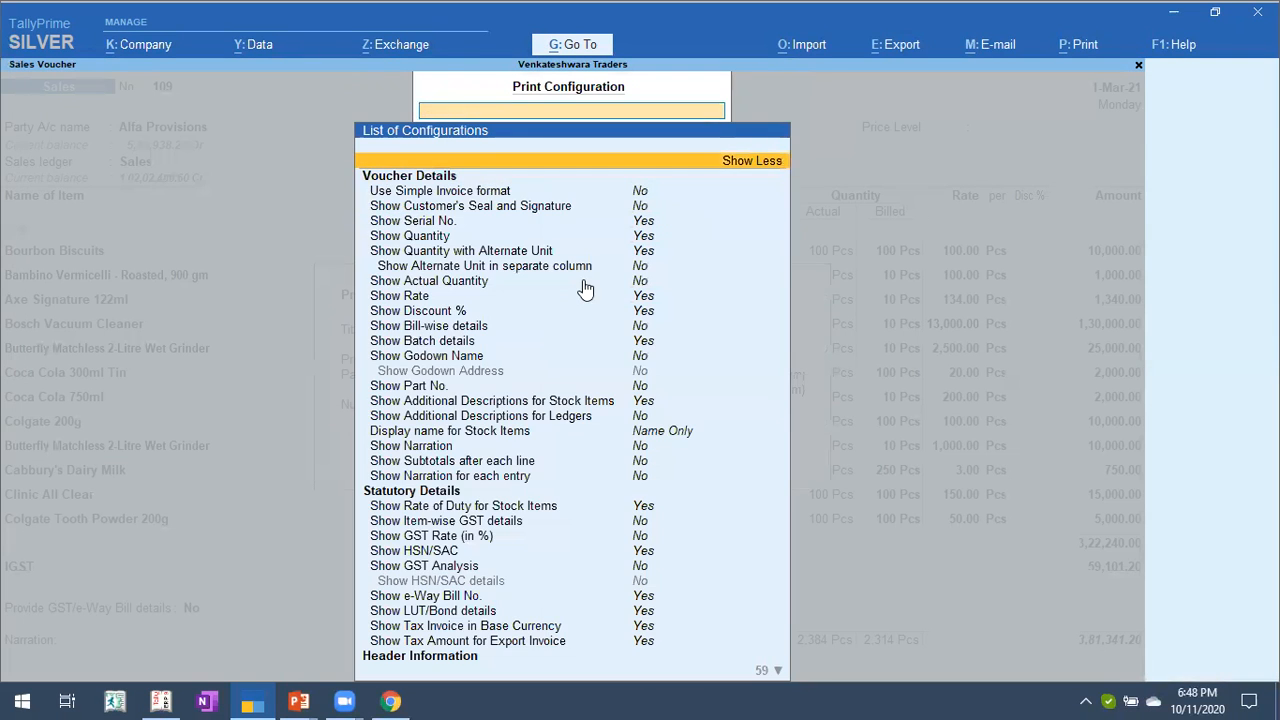
text(Paper Type)
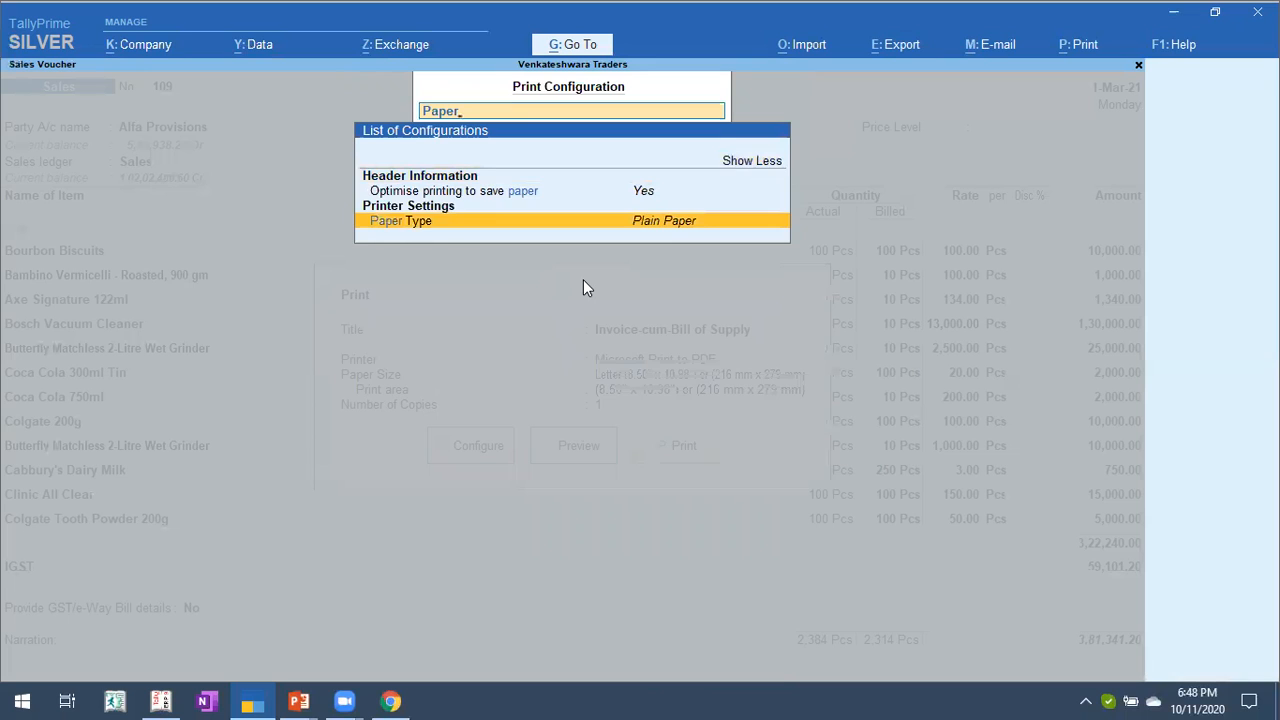
key(Return)
key(Return)
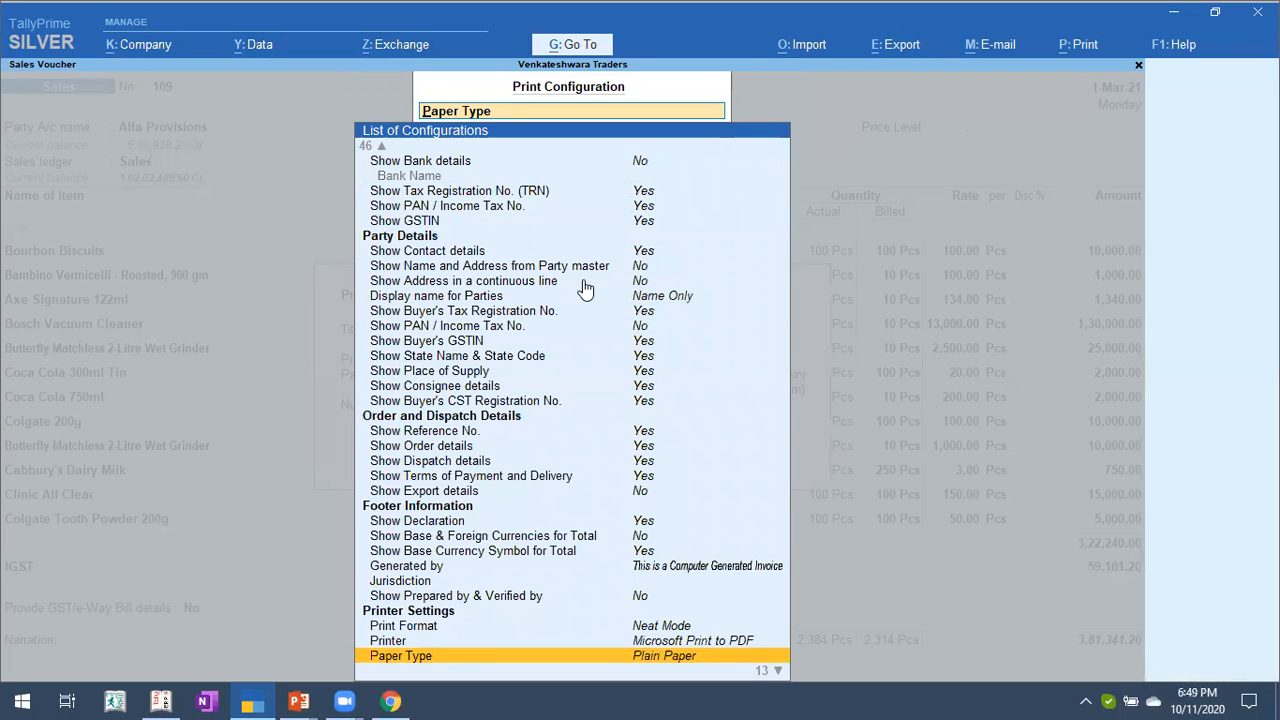
Examine the remaining printer settings, including number of copies, page range, and the height, width, and margins of normal and simple invoices.
key(Down)
key(Down)
key(Down)
key(Up)
key(Up)
key(Down)
key(Down)
key(Down)
key(Down)
key(Down)
key(Down)
key(Down)
key(Down)
key(Down)
key(Down)
key(Down)
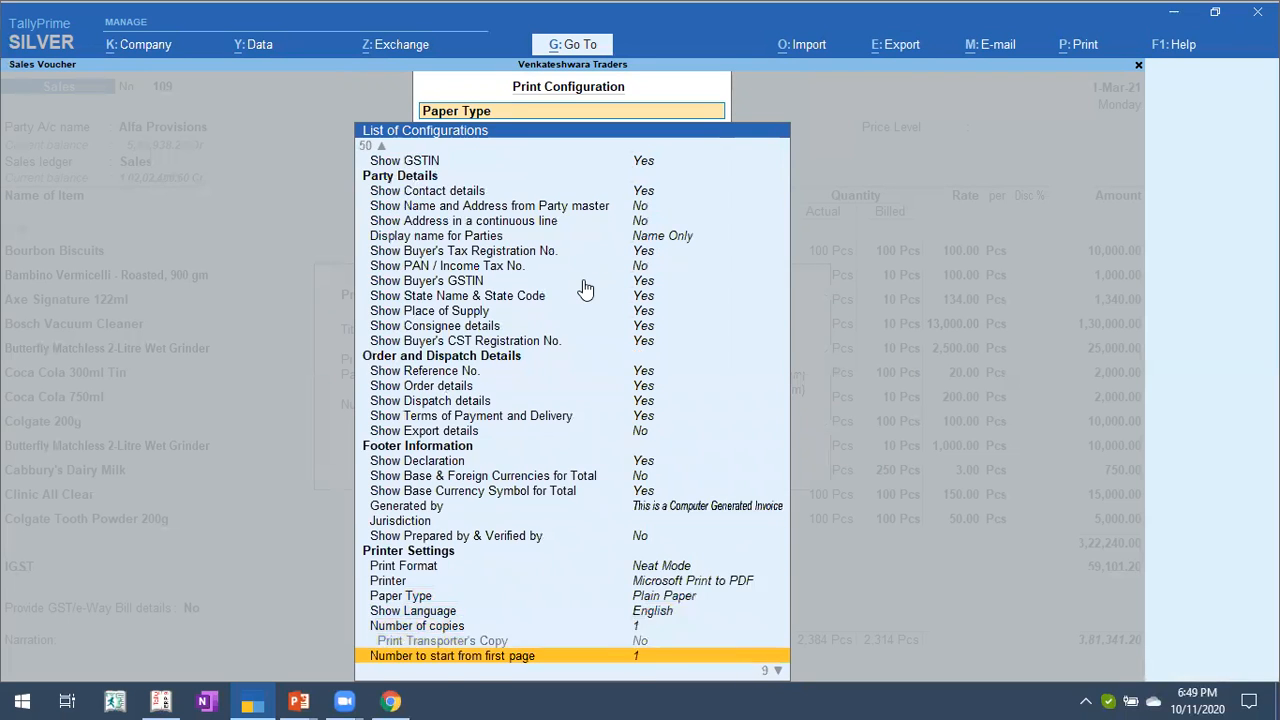
key(Down)
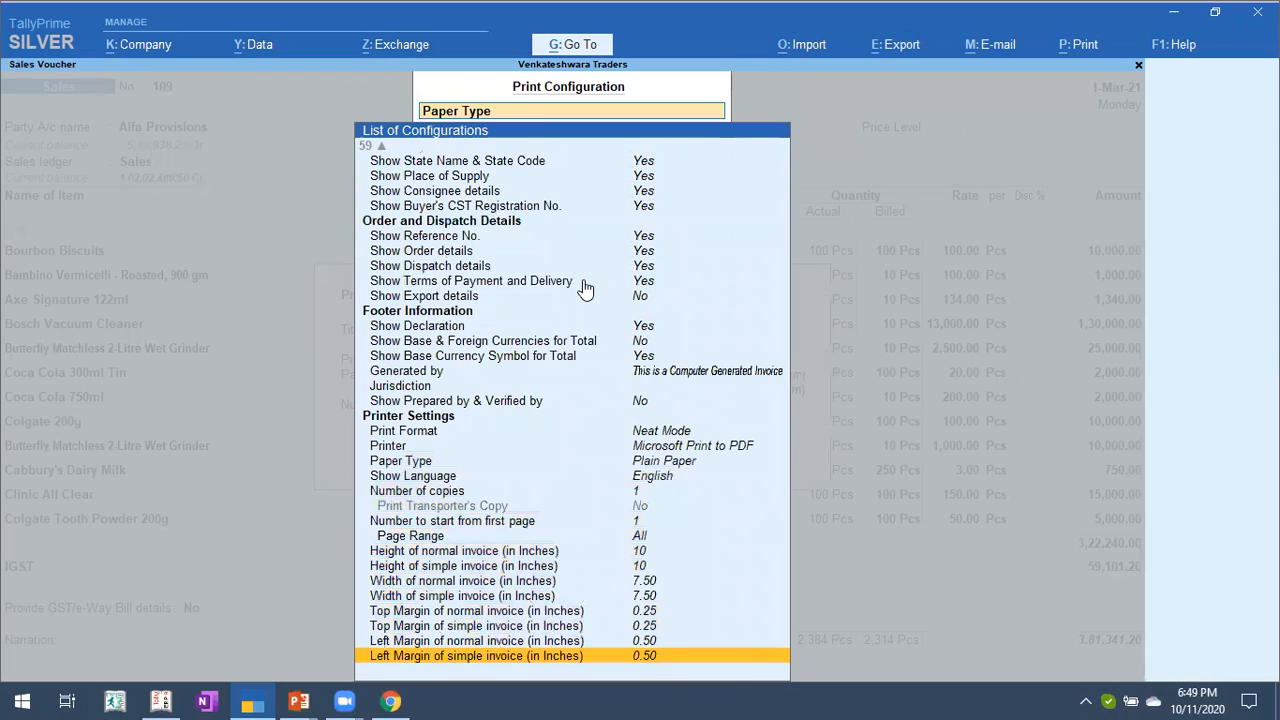
key(Up)
key(Up)
key(Up)
key(Up)
key(Up)
key(Up)
key(Up)
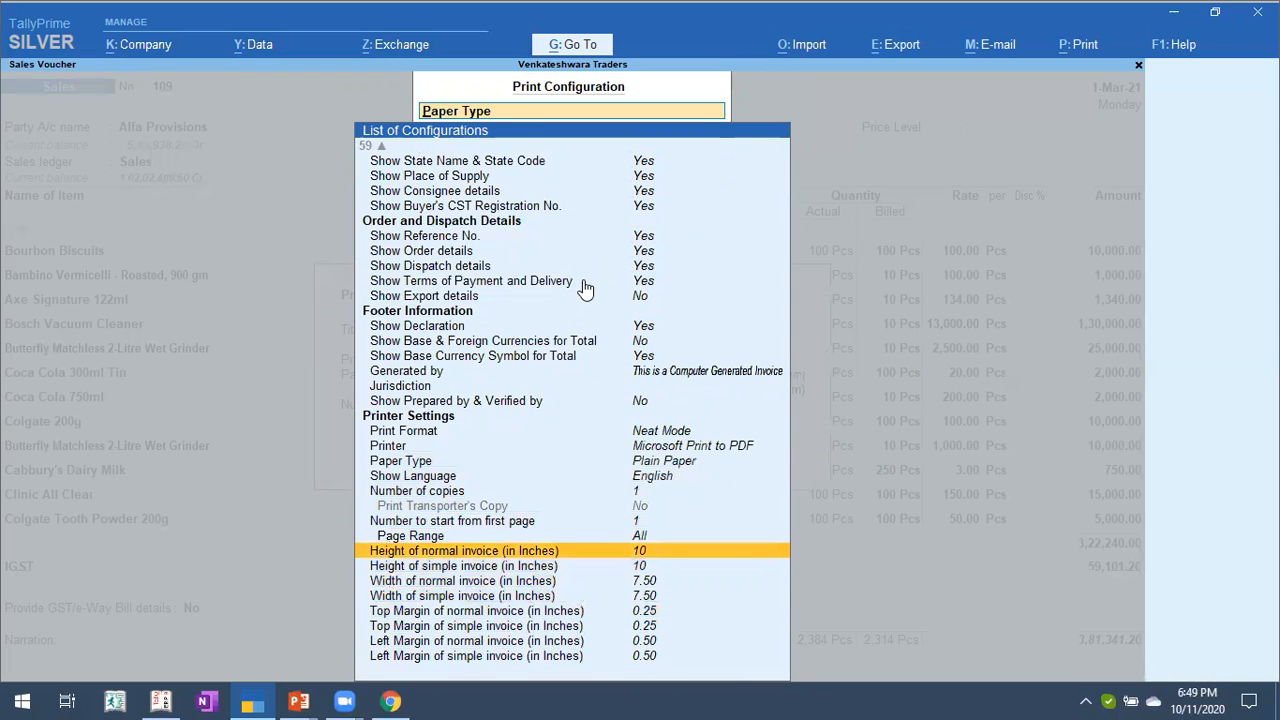
key(Down)
key(Down)
key(Down)
key(Down)
key(Up)
key(Up)
key(Up)
key(Up)
key(Down)
key(Down)
key(Down)
key(Down)
key(Down)
key(Down)
key(Down)
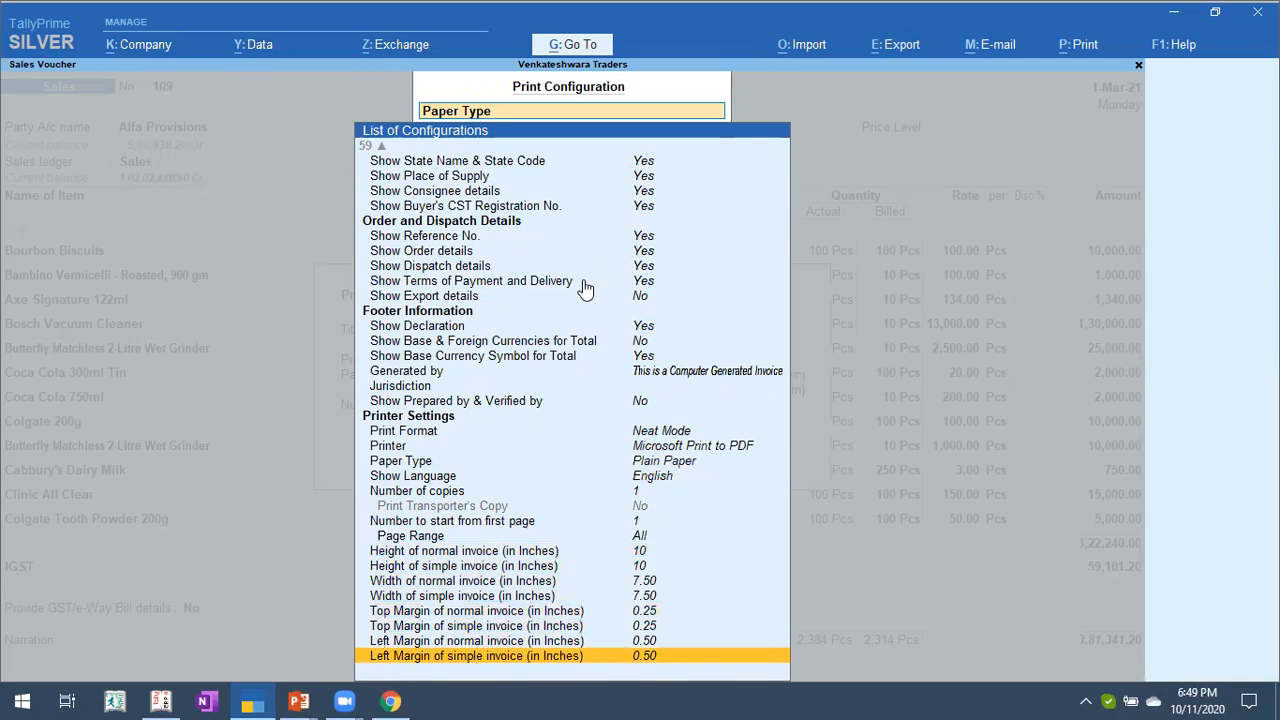
Look back through the expanded configuration list up to its beginning and review the first Voucher Details options.
key(Up)
key(Up)
key(Up)
key(Up)
key(Up)
key(Up)
key(Up)
key(Up)
key(Up)
key(Up)
key(Up)
key(Up)
key(Up)
key(Up)
key(Up)
key(Up)
key(Up)
key(Up)
key(Up)
key(Up)
key(Up)
key(Up)
key(Up)
key(Up)
key(Up)
key(Up)
key(Up)
key(Up)
key(Up)
key(Up)
key(Up)
key(Up)
key(Up)
key(Up)
key(Up)
key(Up)
key(Up)
key(Up)
key(Up)
key(Up)
key(Up)
key(Up)
key(Up)
key(Up)
key(Up)
key(Up)
key(Up)
key(Up)
key(Up)
key(Up)
key(Up)
key(Up)
key(Up)
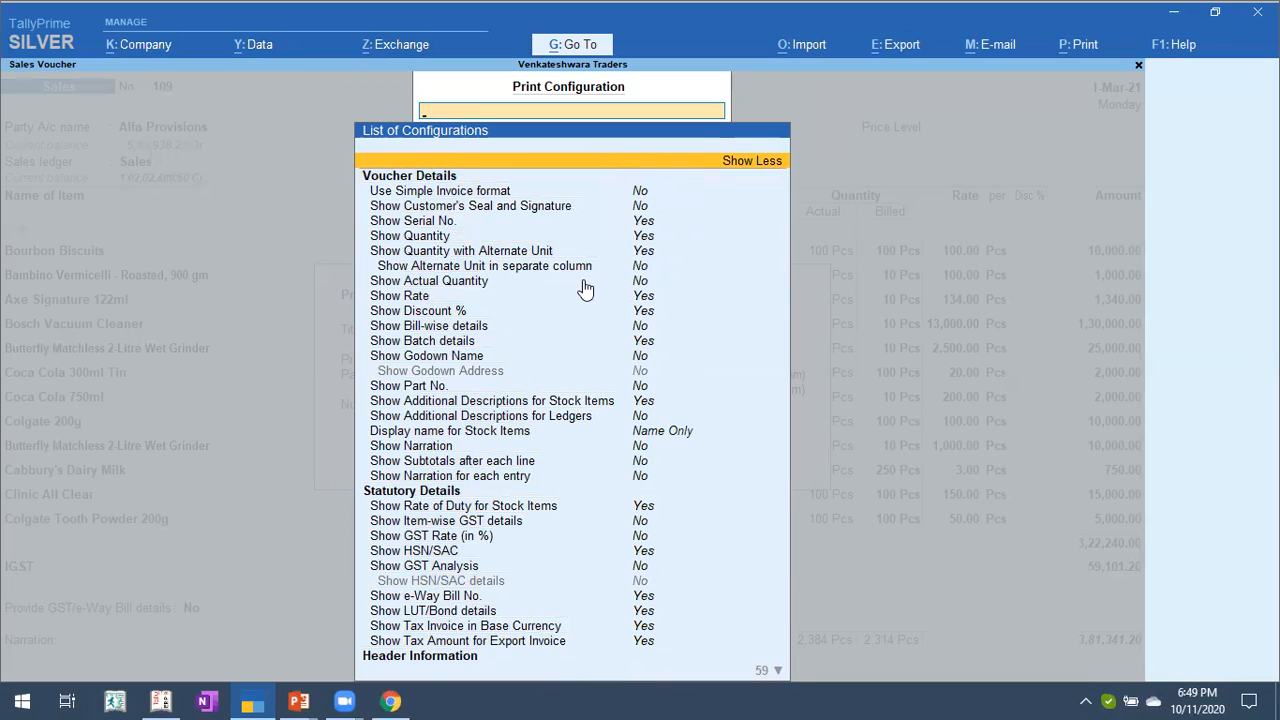
key(Down)
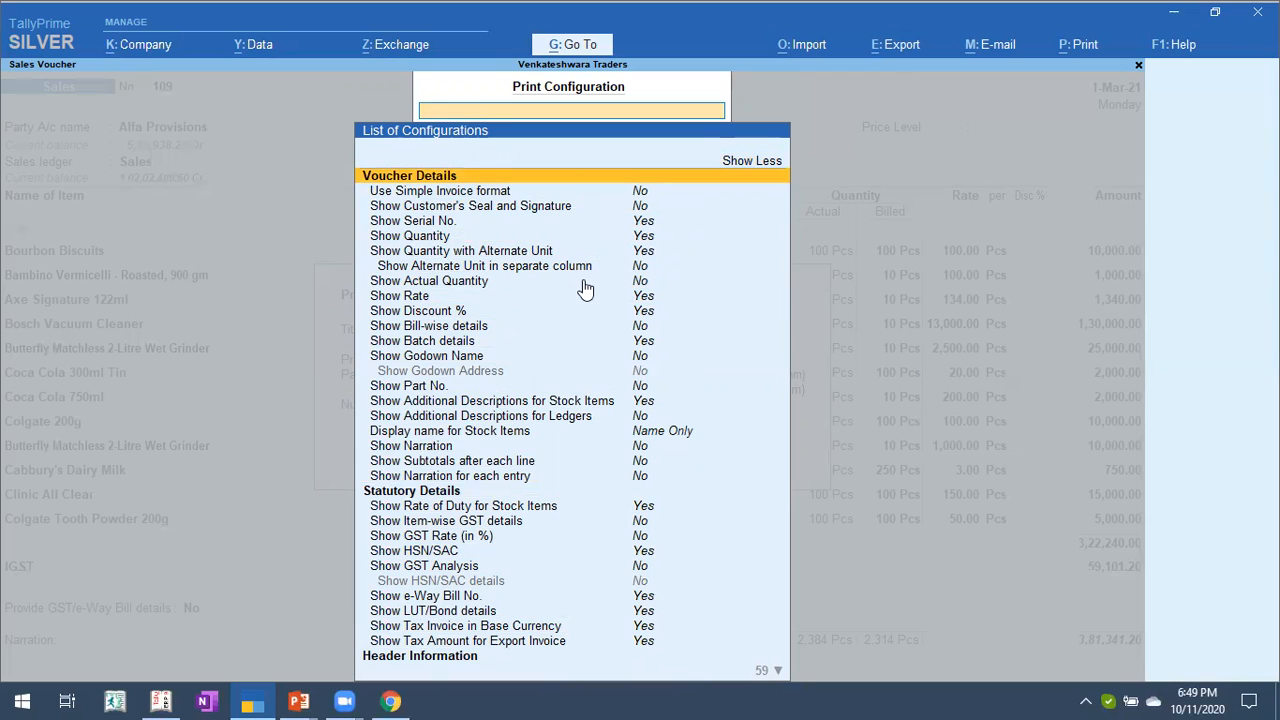
key(Down)
key(Down)
key(Down)
key(Down)
key(Down)
key(Down)
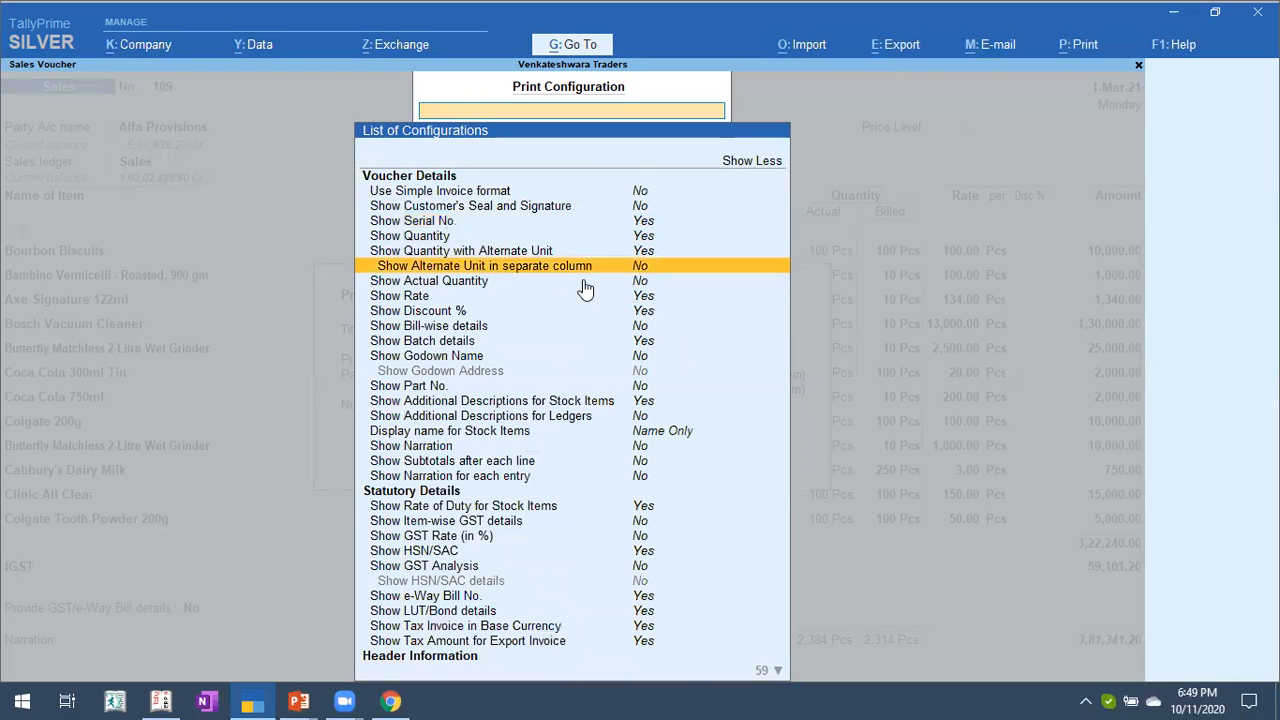
Leave the print configuration and print dialog, and switch to the PowerPoint slide on Tally Prime changes in sales invoice.
key(Escape)
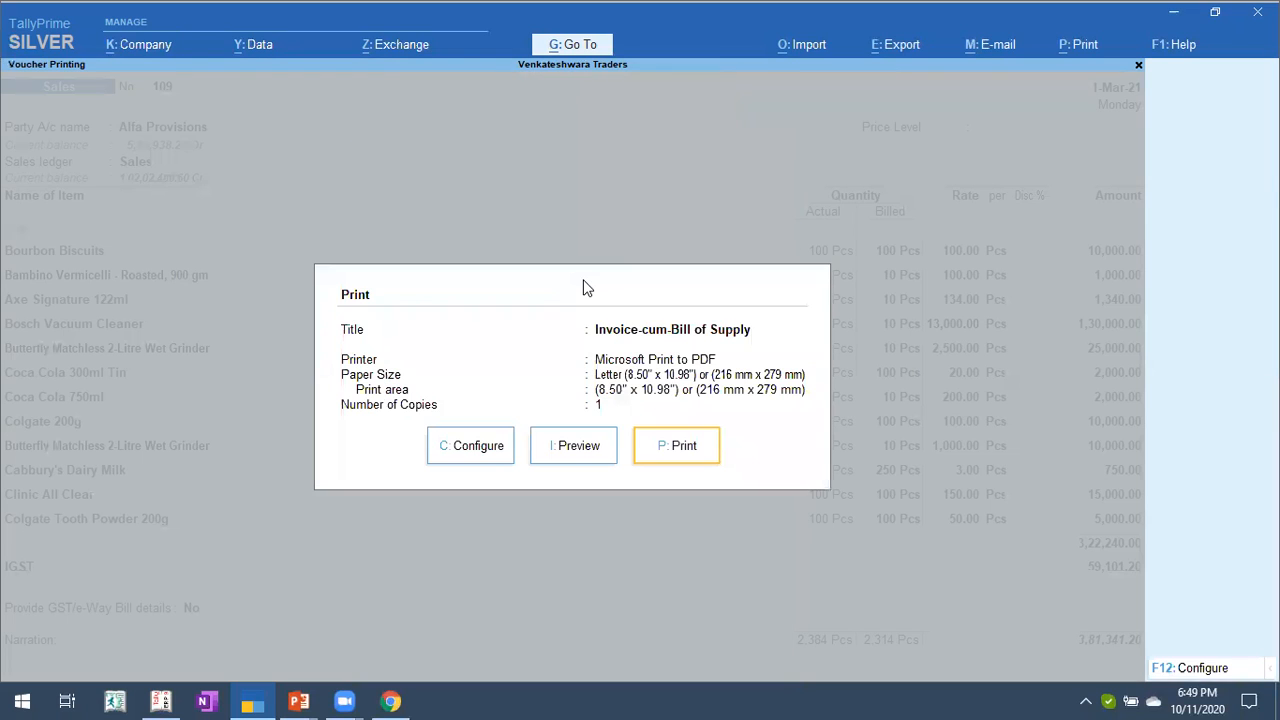
key(Escape)
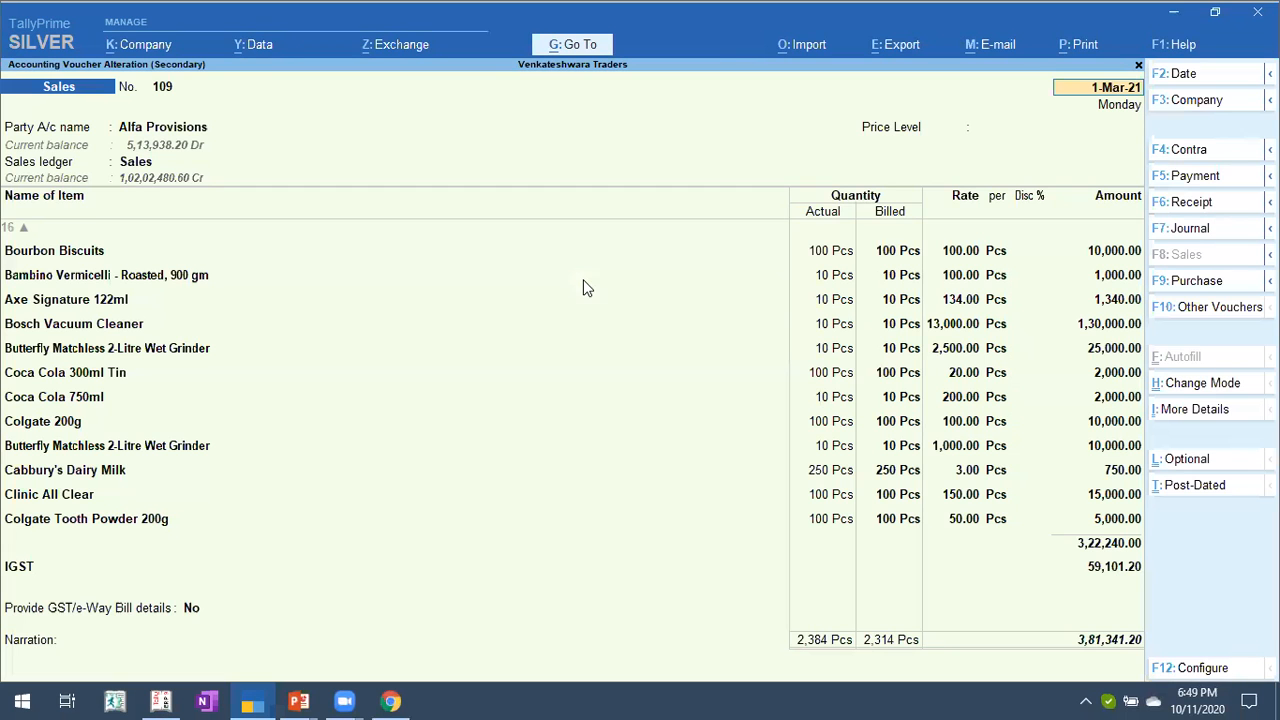
click(298, 700)
click(348, 668)
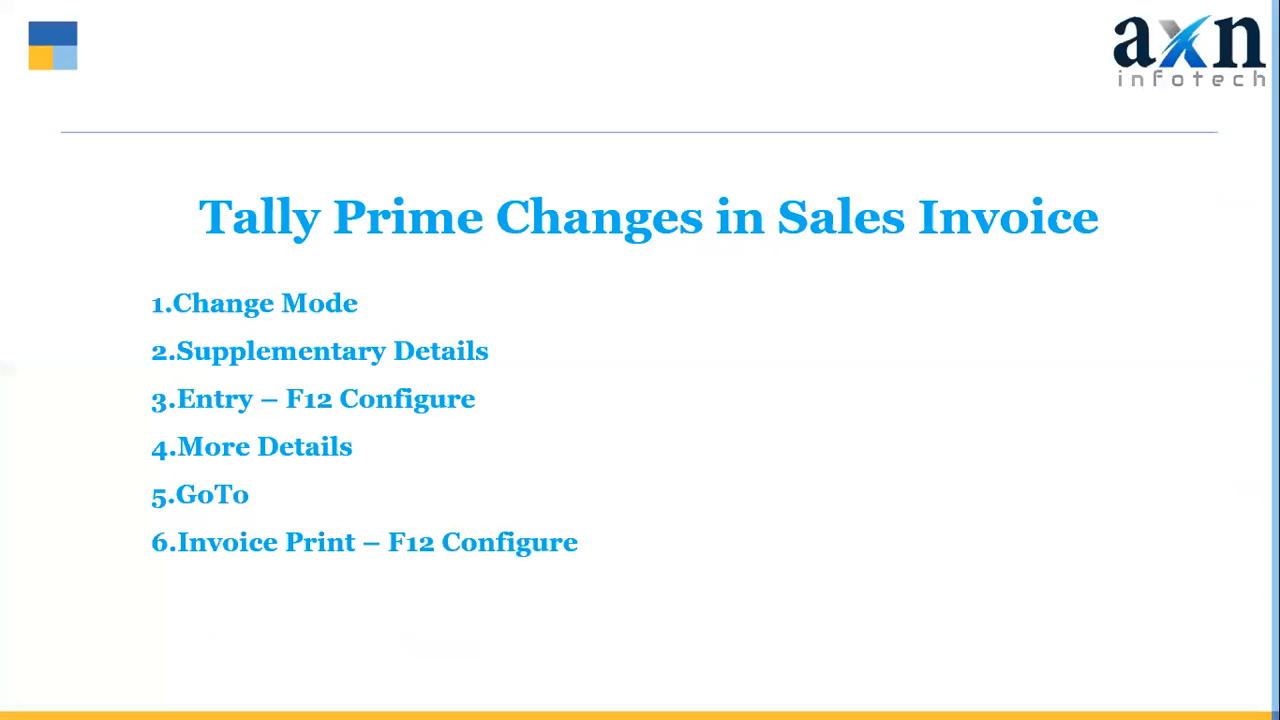